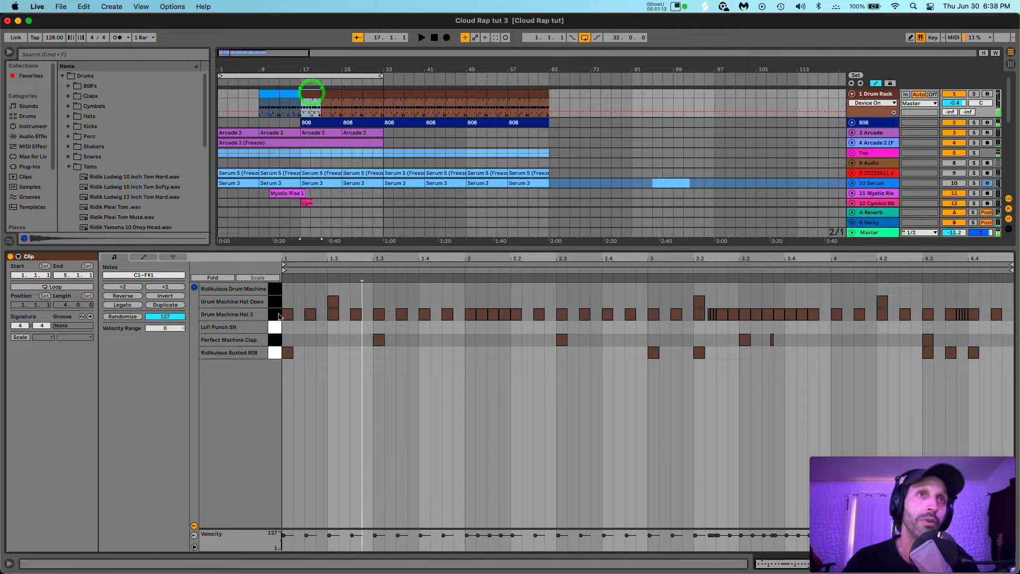
# Step: Layer Lofi Punch SN hits over the claps at 1.3, 2.3, 3.3 and 4.3, and add an extra snare hit at 3.4.3
pyautogui.press('space')
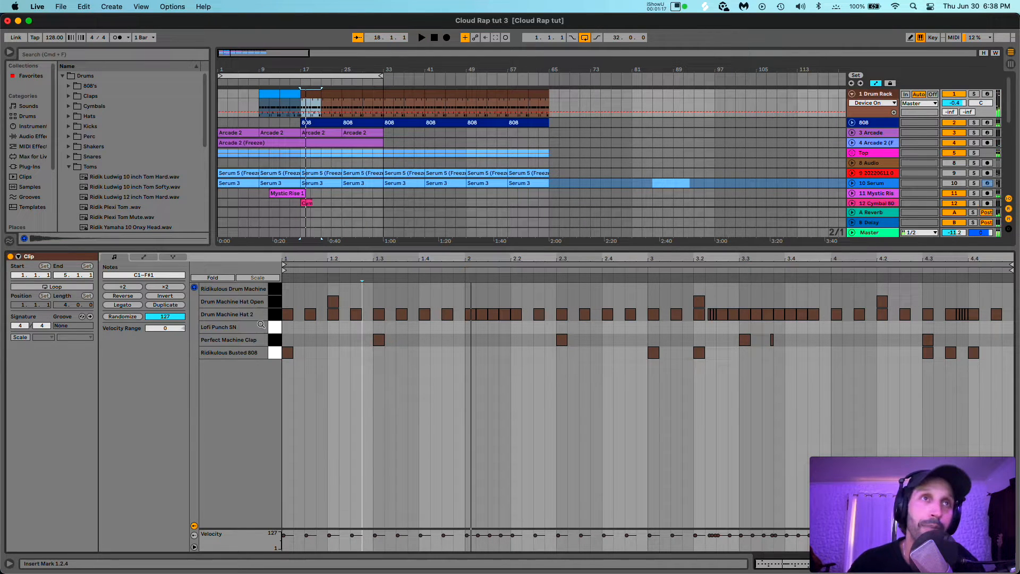
pyautogui.click(379, 327)
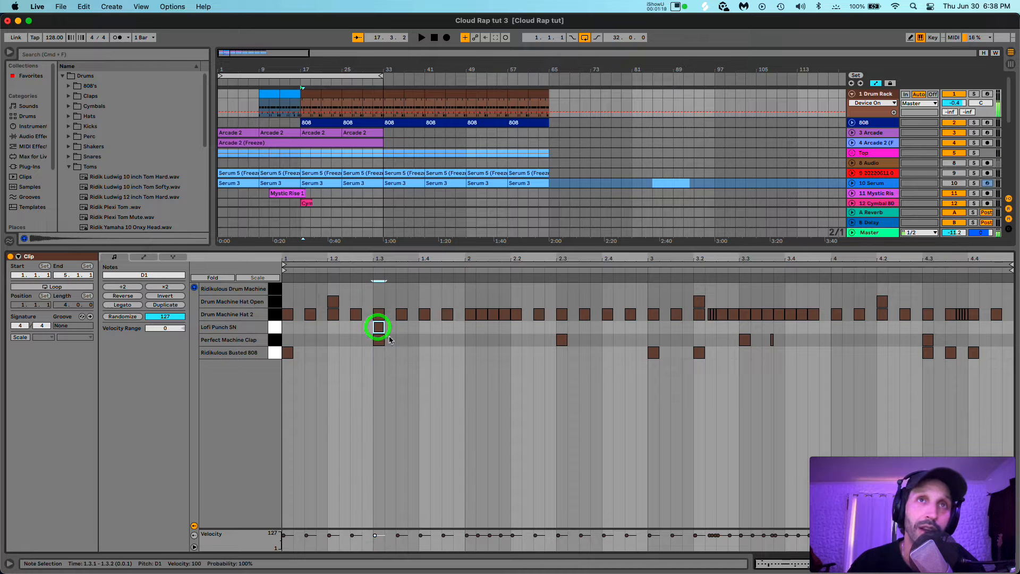
pyautogui.moveTo(381, 343); pyautogui.dragTo(380, 340)
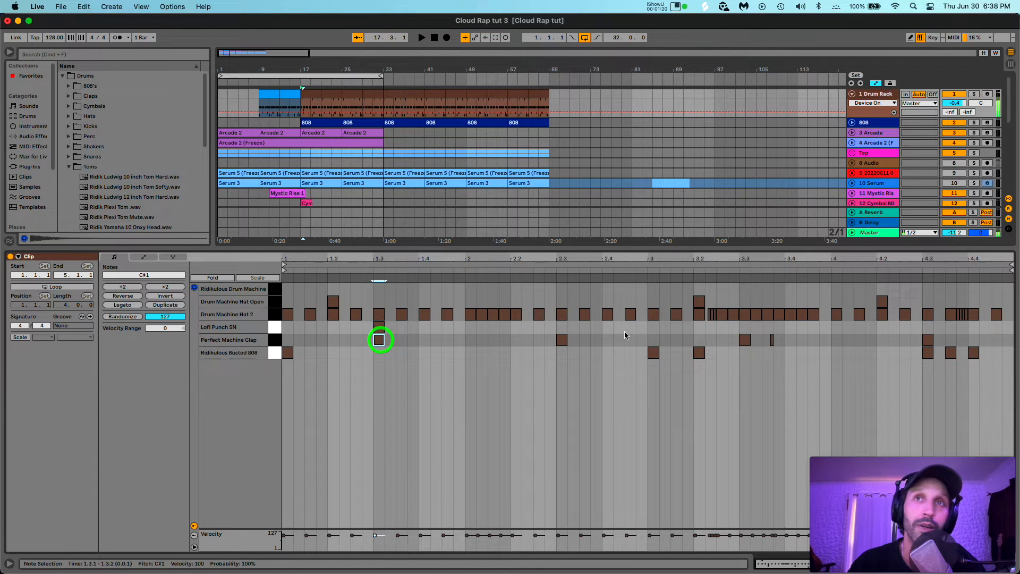
pyautogui.click(562, 328)
pyautogui.click(744, 328)
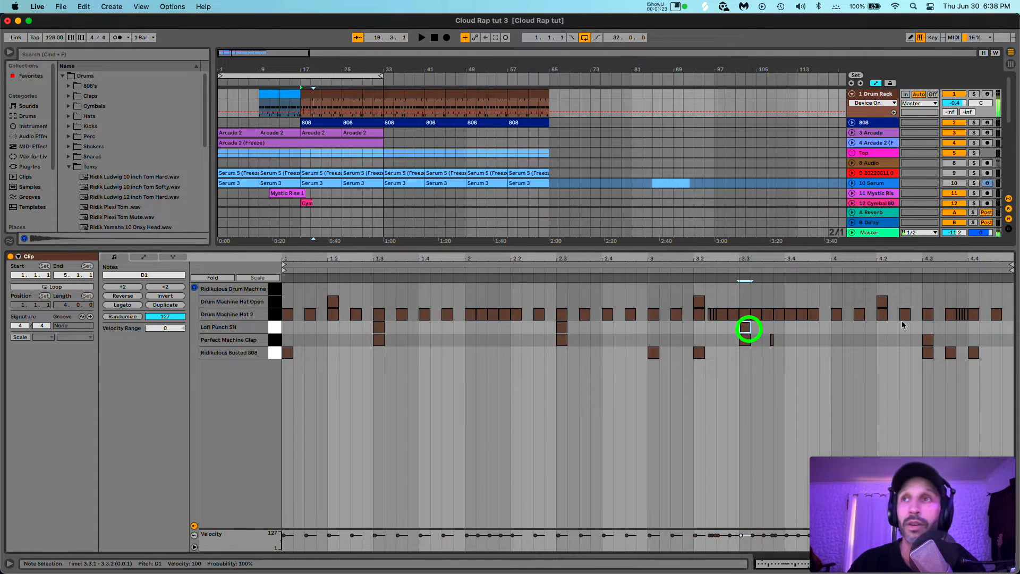
pyautogui.click(927, 327)
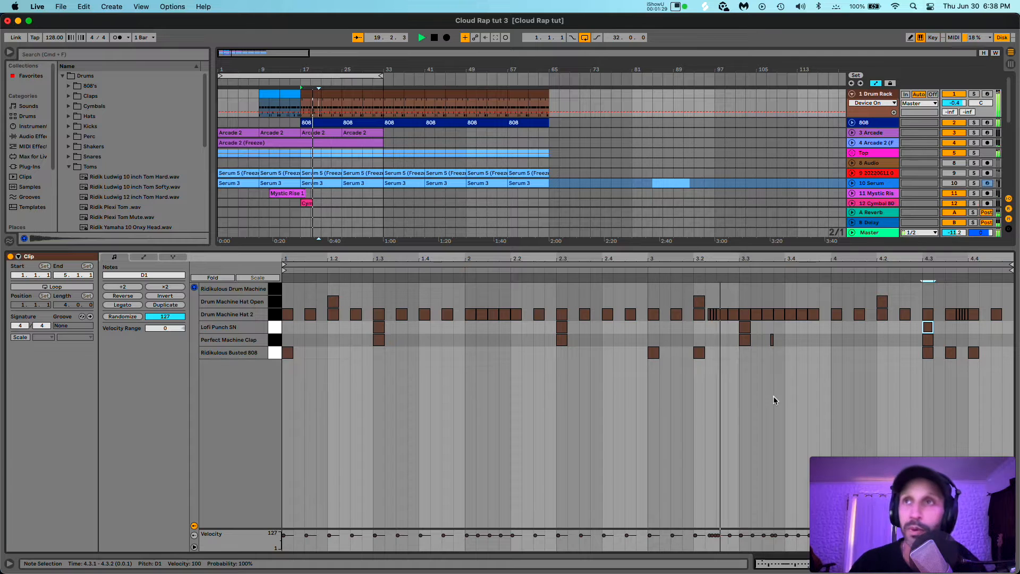
pyautogui.doubleClick(812, 327)
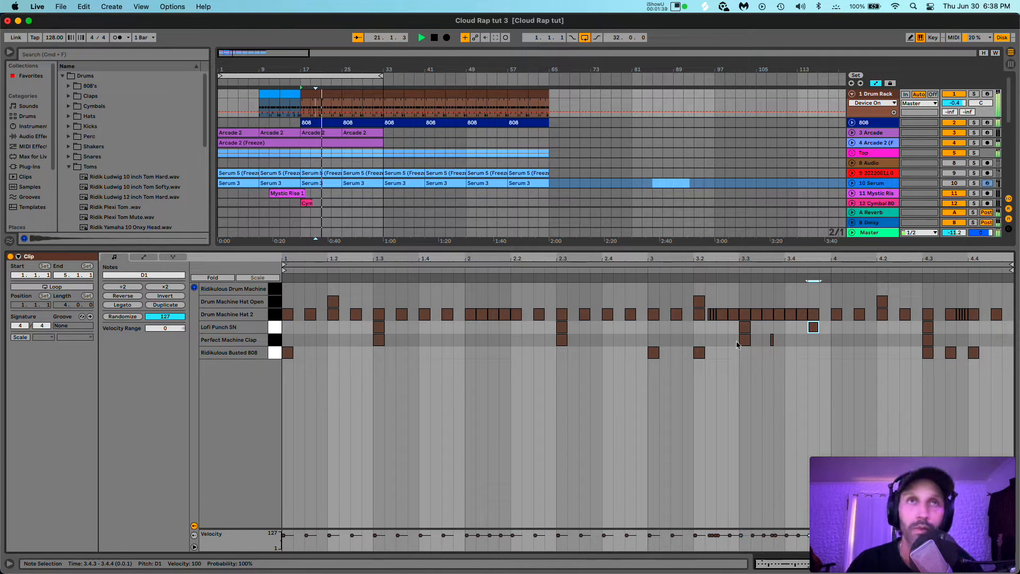
pyautogui.press('space')
# Step: Duplicate the edited four-bar drum clip from bar 17 up to bar 33, and duplicate that 16-bar section twice to reach bar 65
pyautogui.click(310, 97)
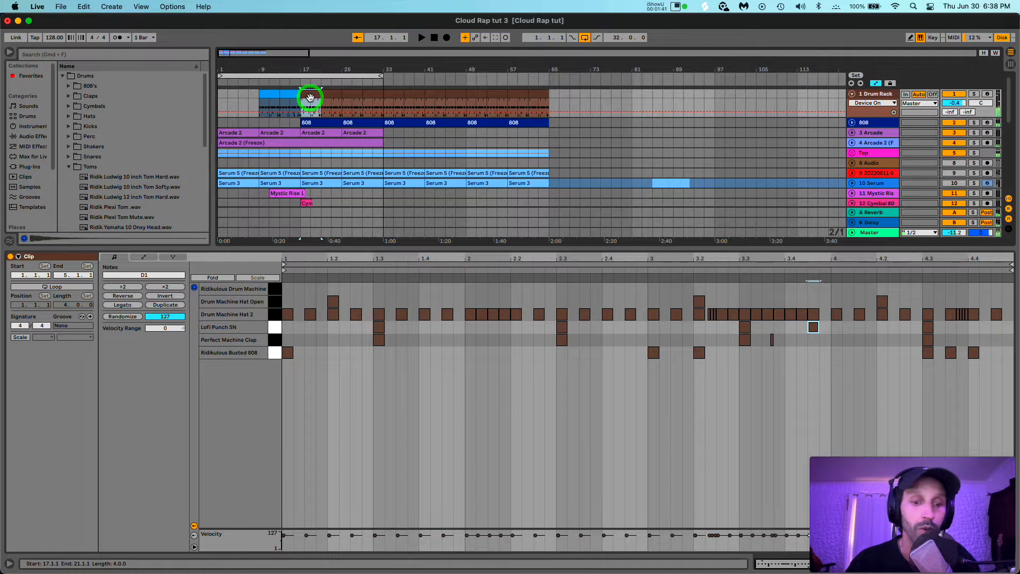
pyautogui.press('super+d')
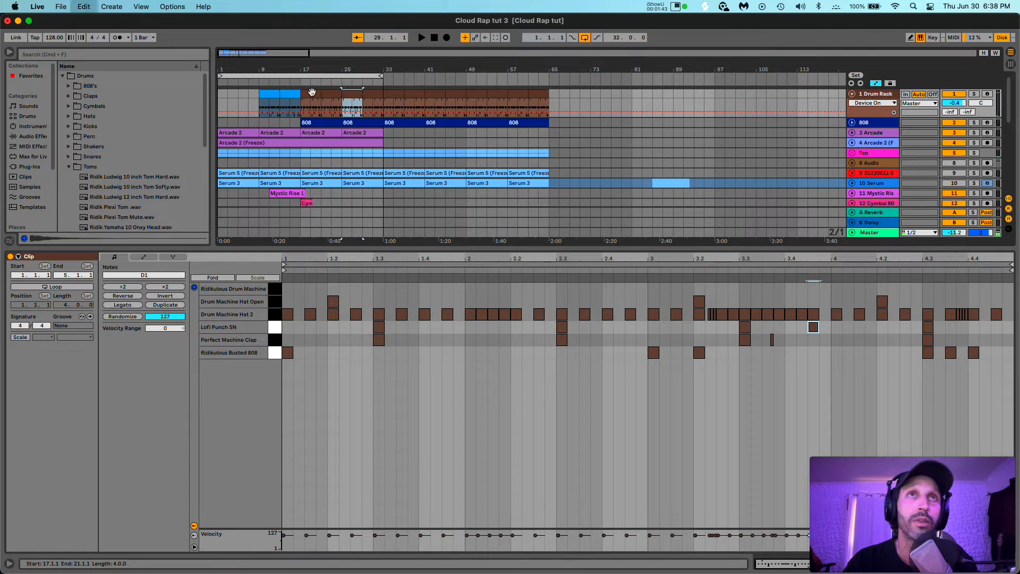
pyautogui.click(312, 93)
pyautogui.click(378, 95)
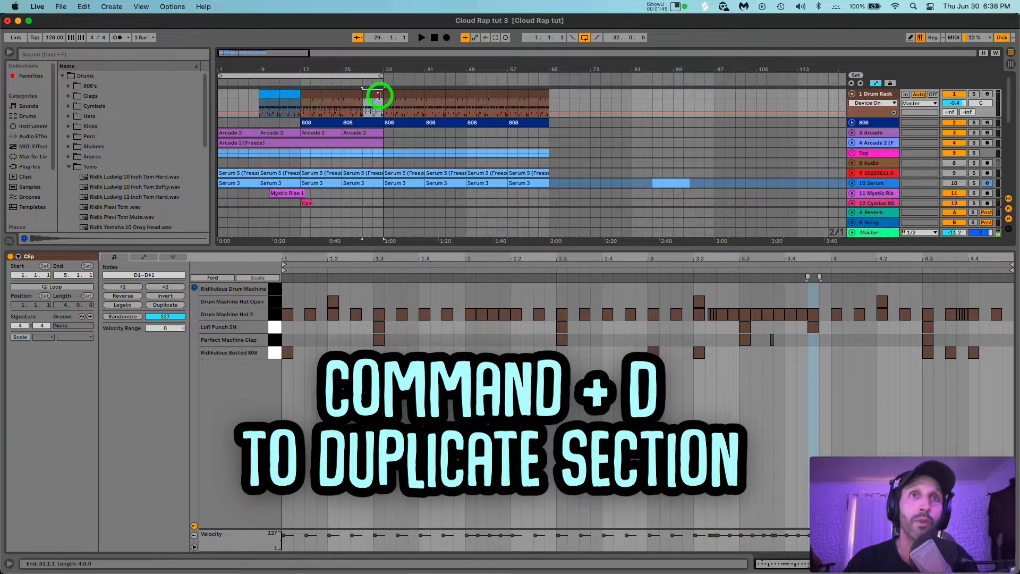
pyautogui.keyDown('shift'); pyautogui.click(315, 96); pyautogui.keyUp('shift')
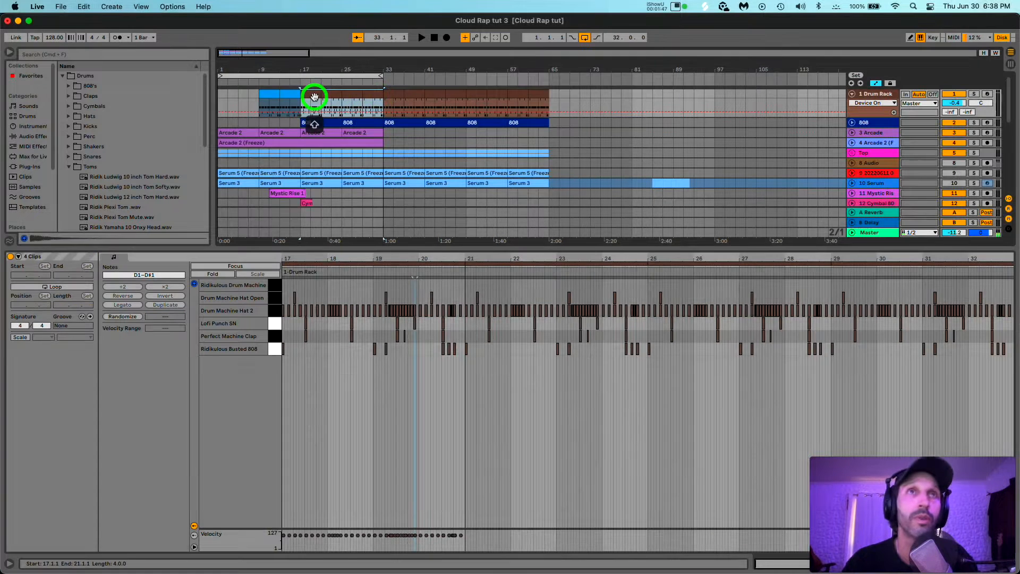
pyautogui.press('super+d')
pyautogui.press('super+d')
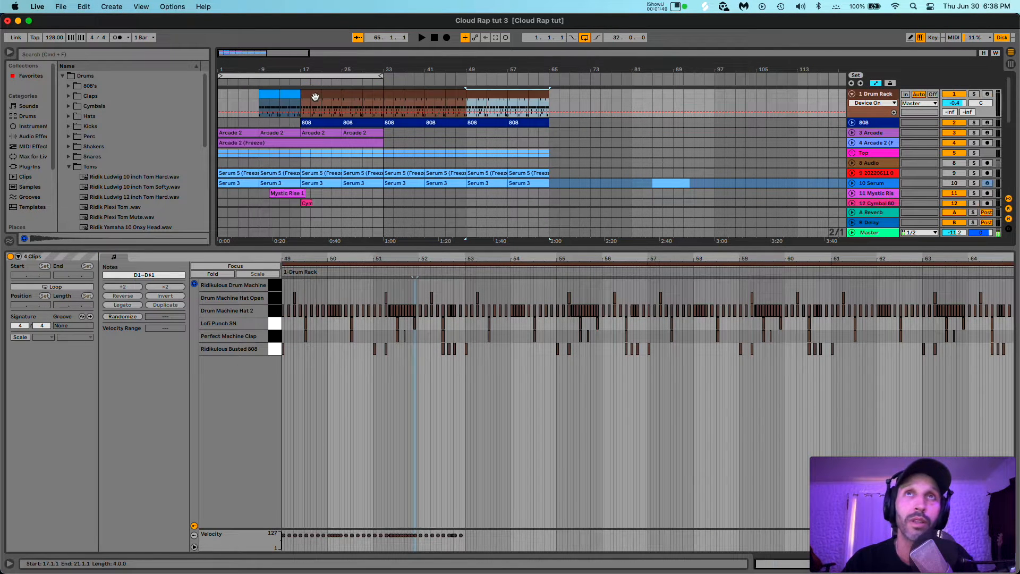
# Step: Play the arrangement from bar 17 to check the layered drums
pyautogui.click(303, 161)
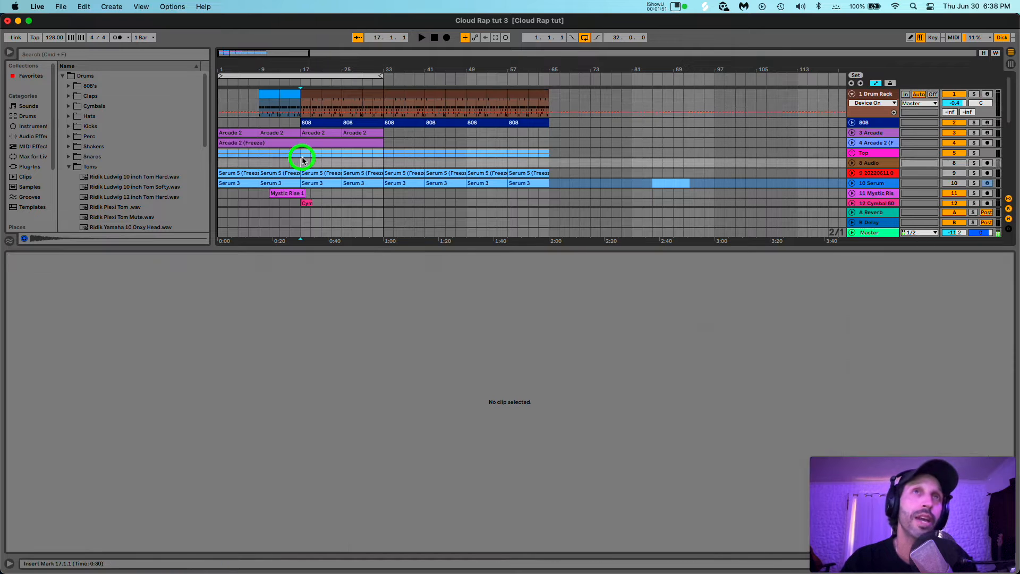
pyautogui.press('space')
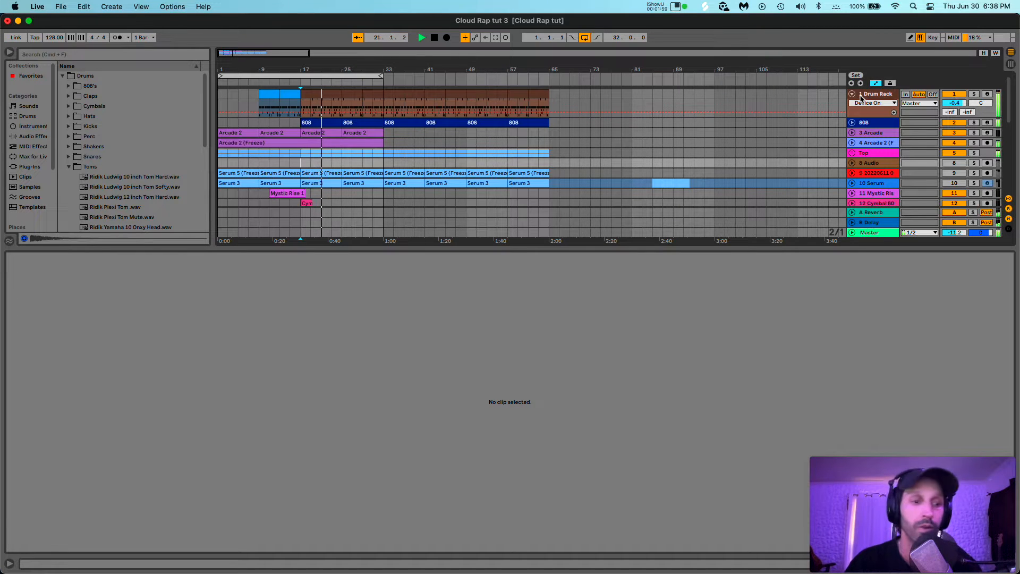
pyautogui.press('Tab')
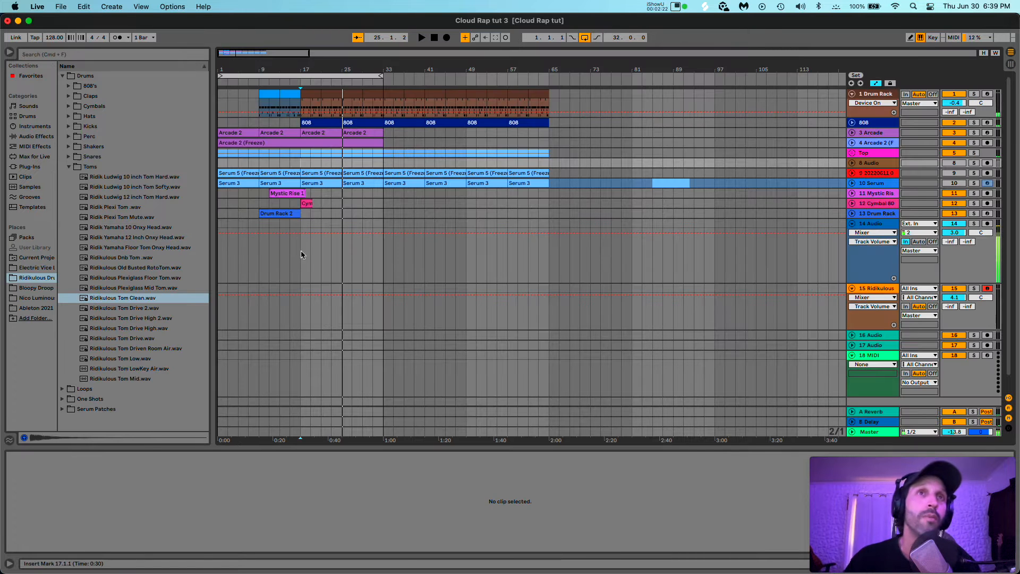
# Step: Insert a new MIDI track below the 18 MIDI track
pyautogui.click(301, 251)
pyautogui.click(870, 357)
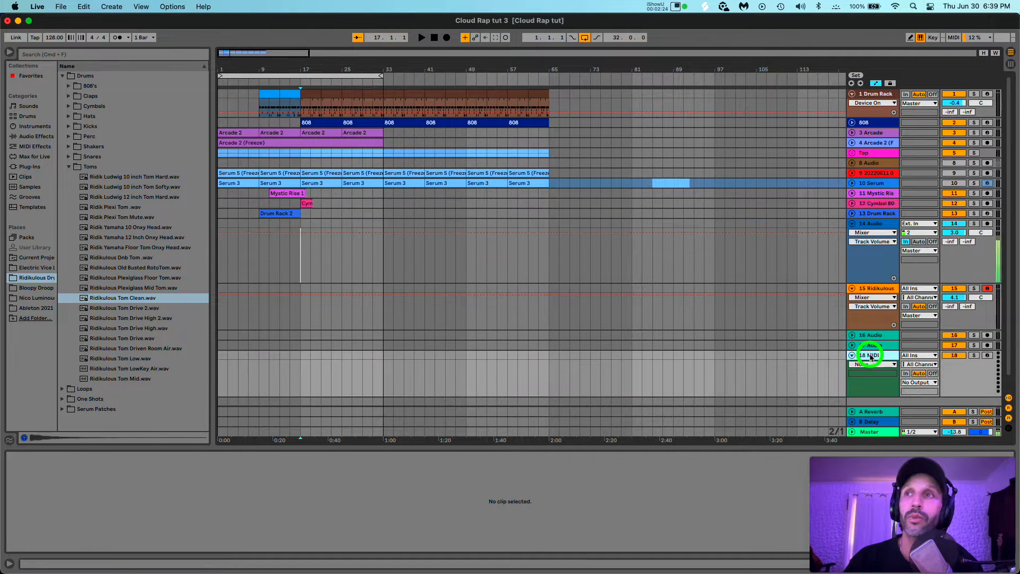
pyautogui.press('super+shift+t')
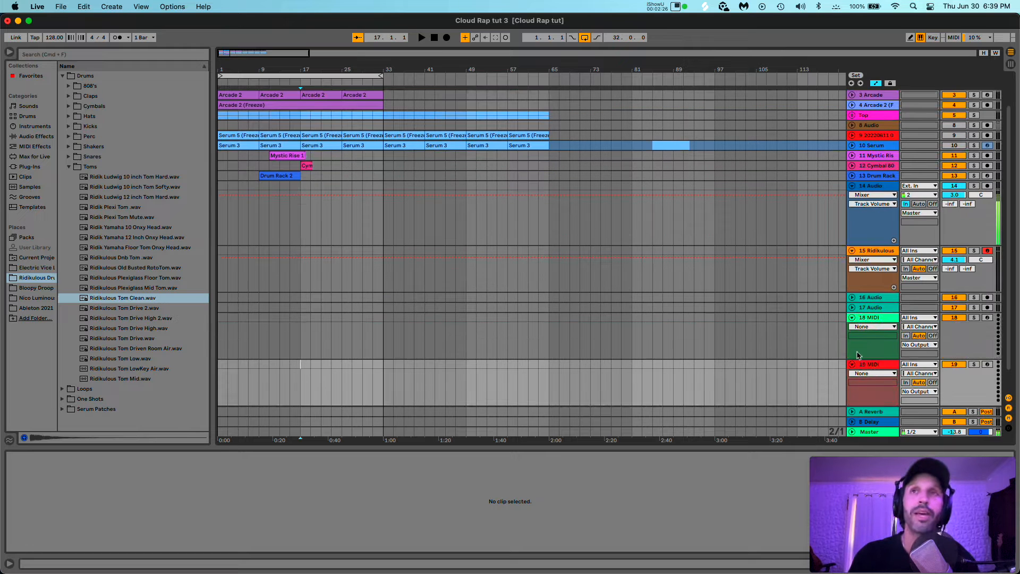
pyautogui.click(865, 357)
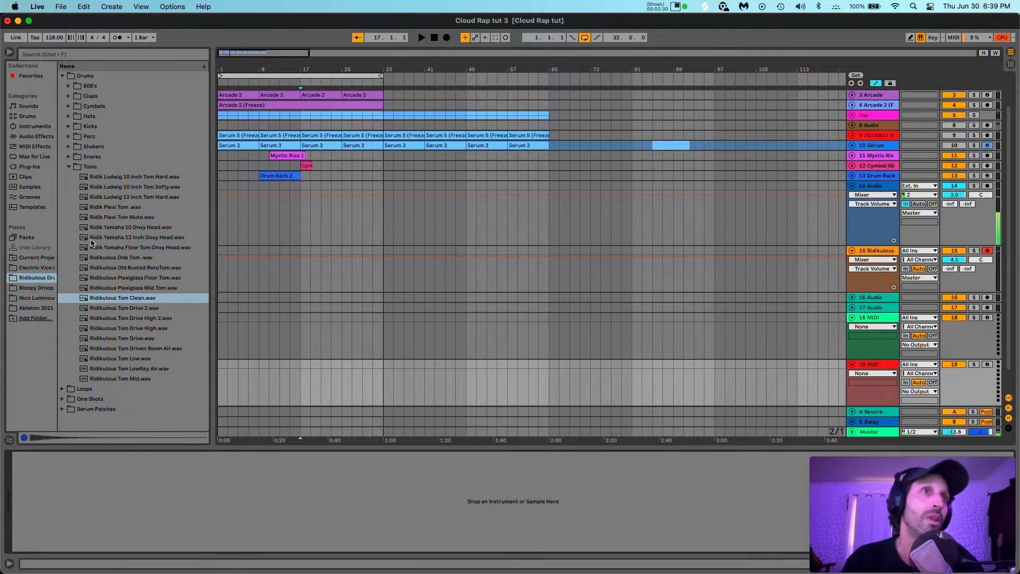
# Step: Audition the samples in the Pluck folder of One Shots, from Juno Square High C.wav down to Ridikulous Prog Pluck Bb.wav
pyautogui.click(64, 399)
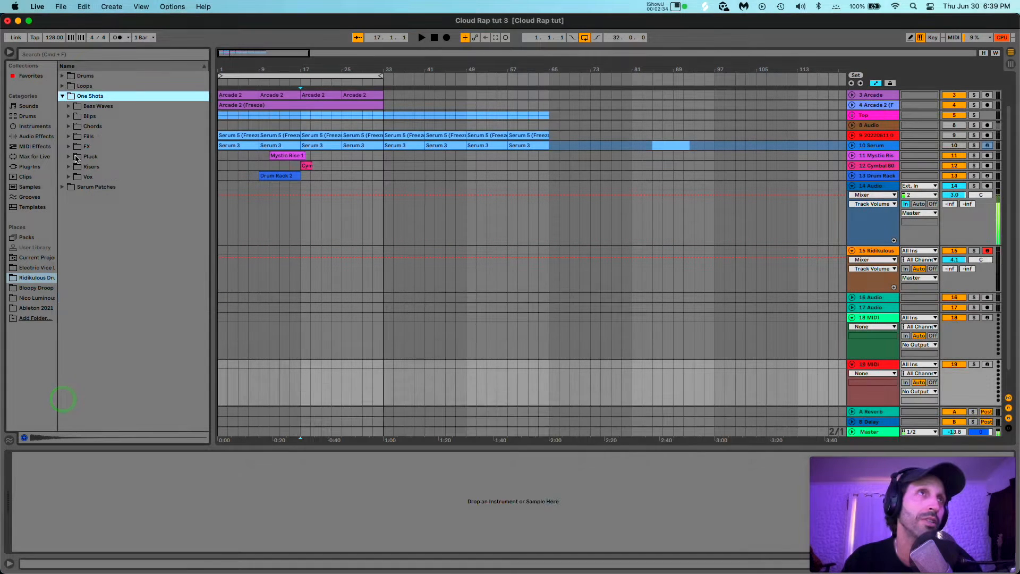
pyautogui.click(69, 157)
pyautogui.click(102, 168)
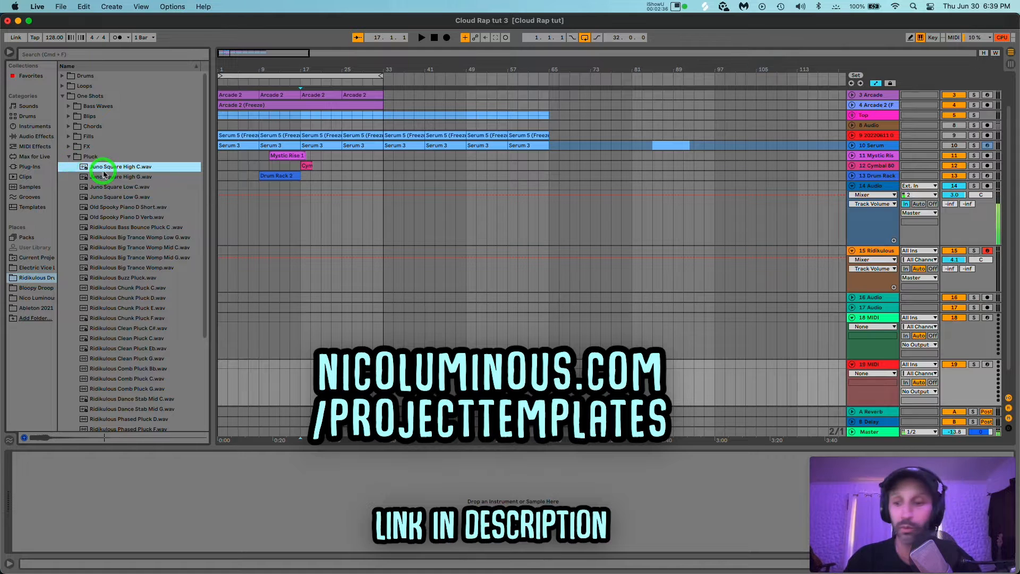
pyautogui.click(127, 229)
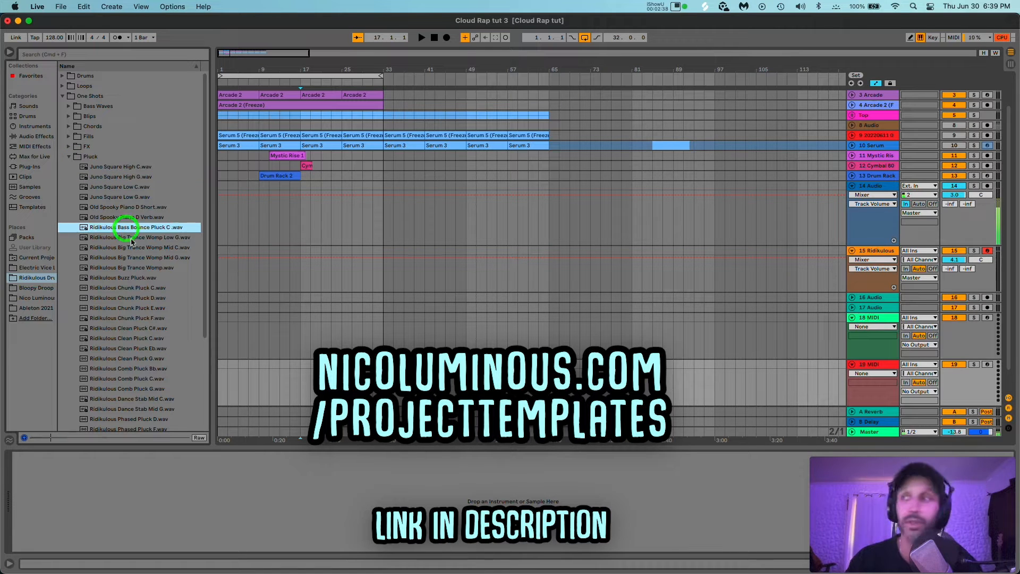
pyautogui.press('Down')
pyautogui.press('Down')
pyautogui.press('Down')
pyautogui.press('Down')
pyautogui.press('Down')
pyautogui.press('Down')
pyautogui.press('Down')
pyautogui.press('Down')
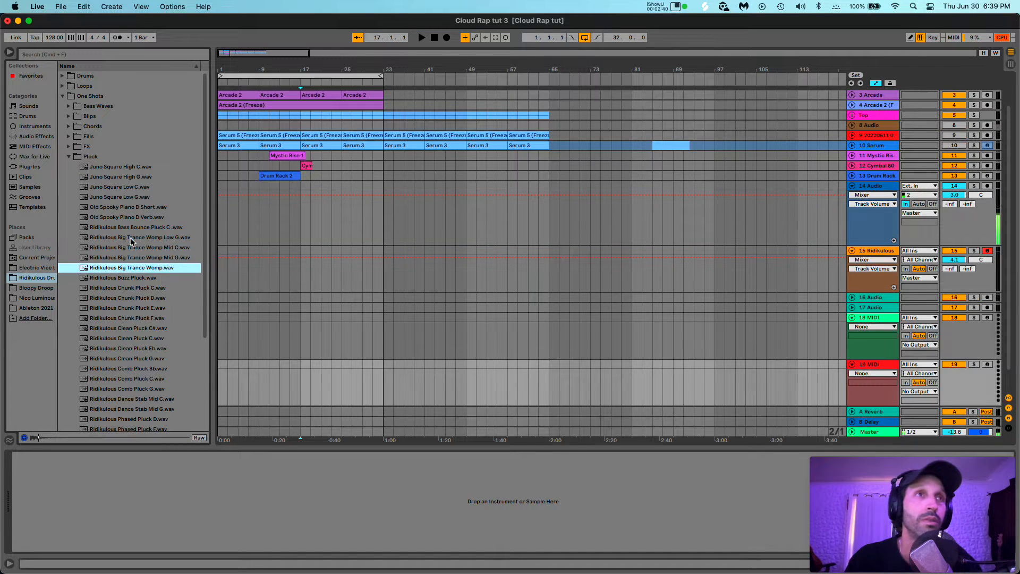
pyautogui.scroll(-3, 132, 241)
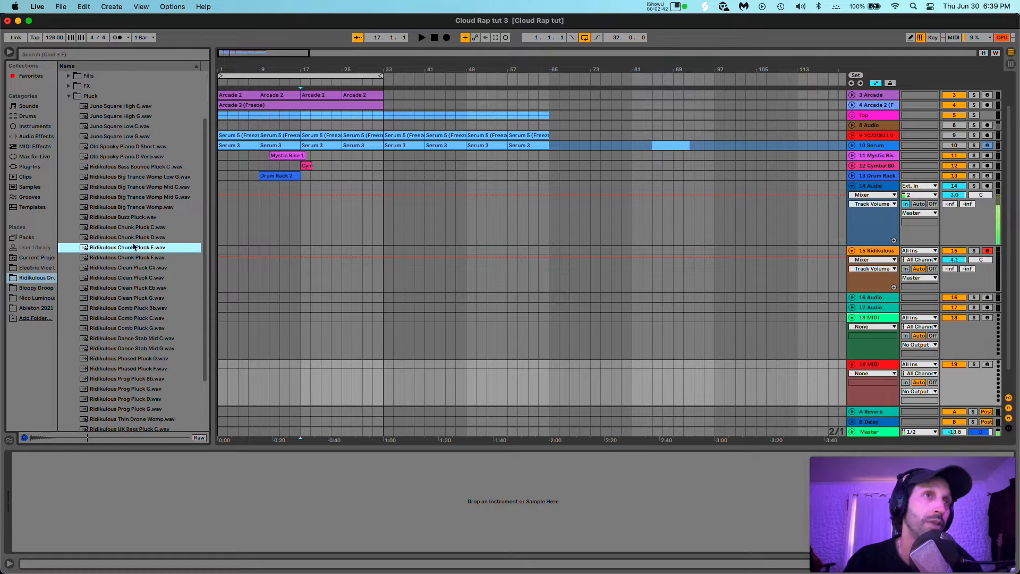
pyautogui.click(139, 311)
pyautogui.press('Down')
pyautogui.press('Down')
pyautogui.press('Down')
pyautogui.press('Down')
pyautogui.press('Down')
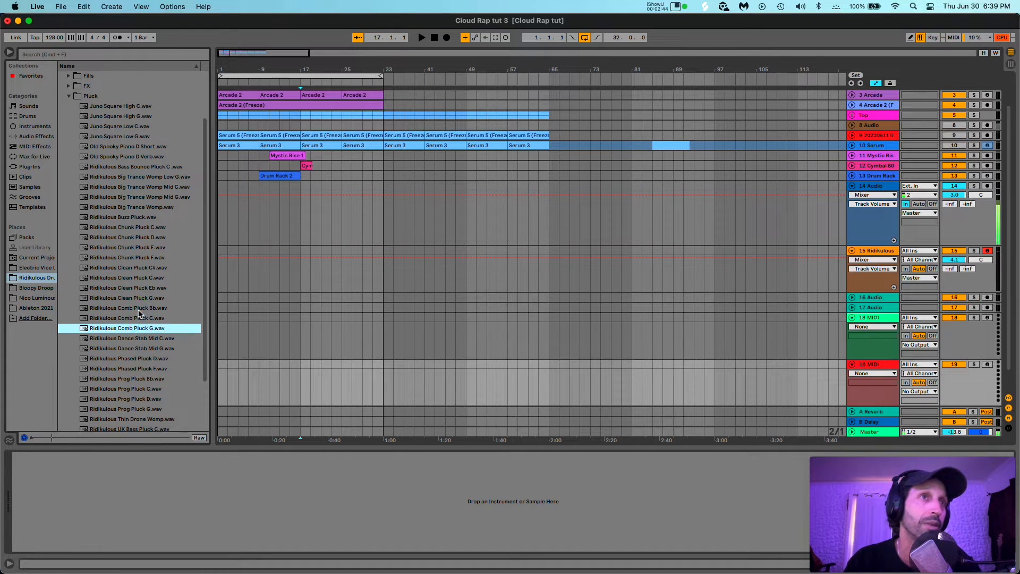
pyautogui.press('Down')
pyautogui.press('Down')
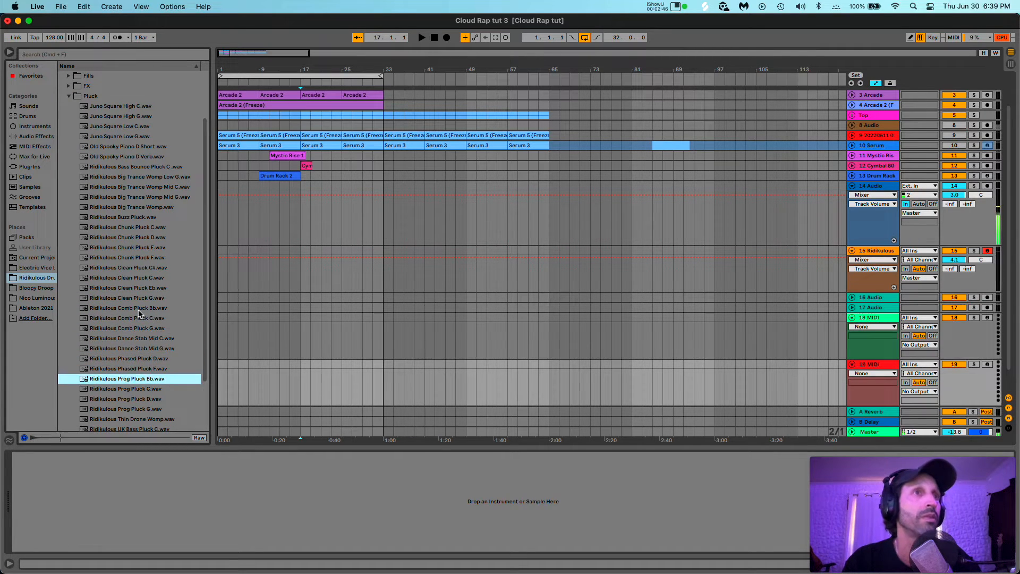
pyautogui.press('Up')
pyautogui.press('Down')
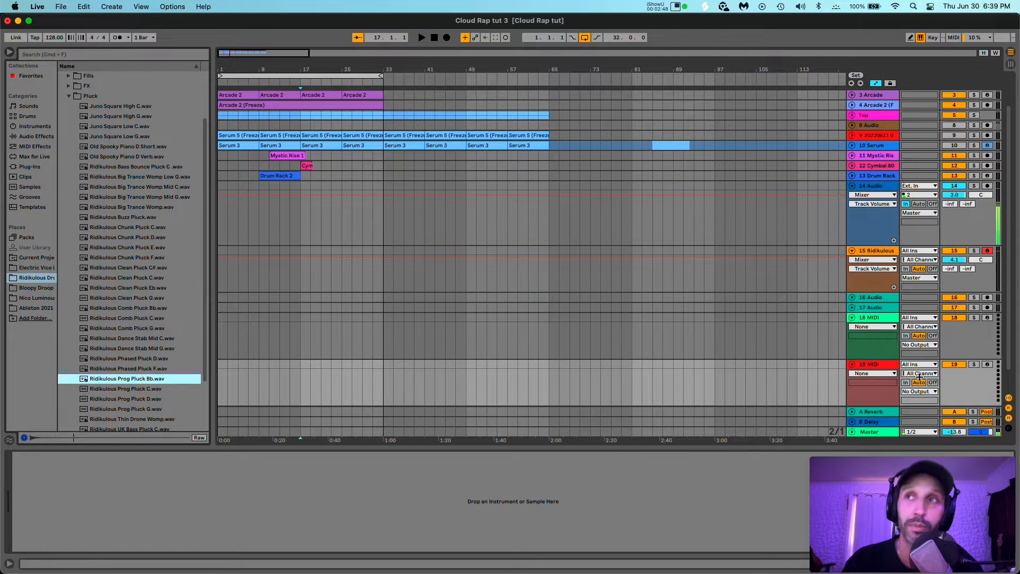
# Step: Load the Ridikulous Prog Pluck Bb.wav sample as an instrument on the new MIDI track 19
pyautogui.click(867, 364)
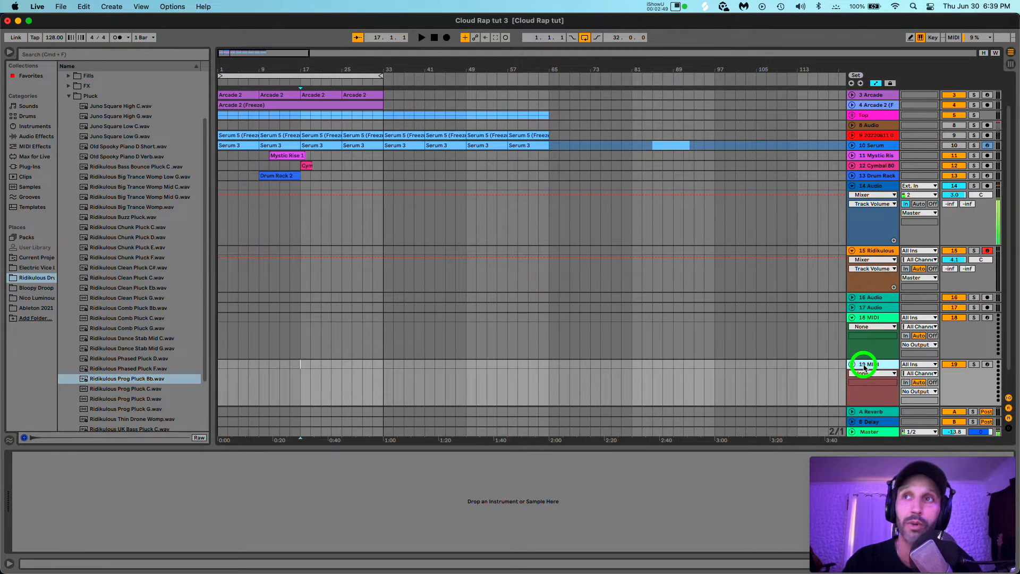
pyautogui.click(102, 379)
pyautogui.doubleClick(101, 378)
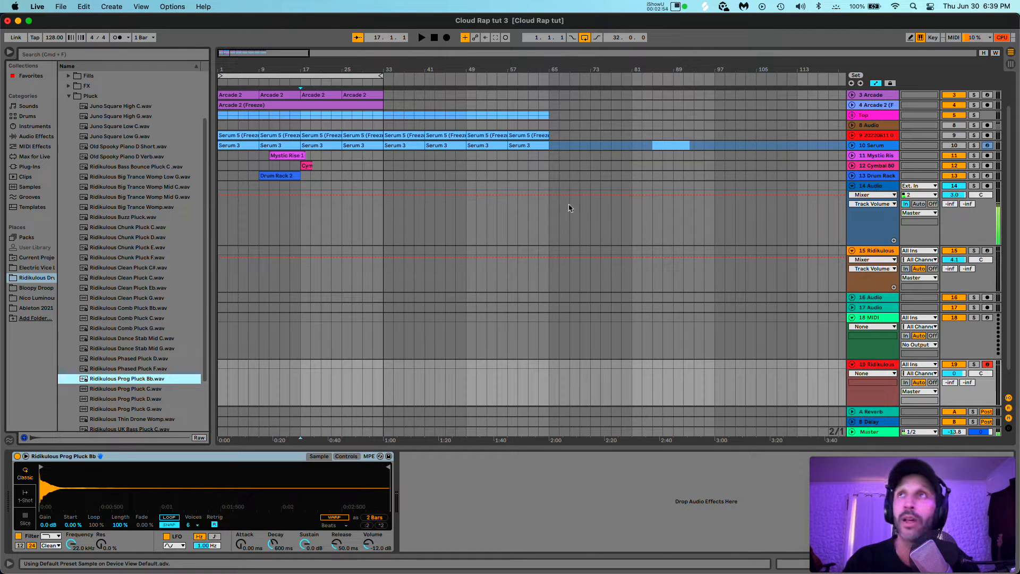
pyautogui.click(909, 40)
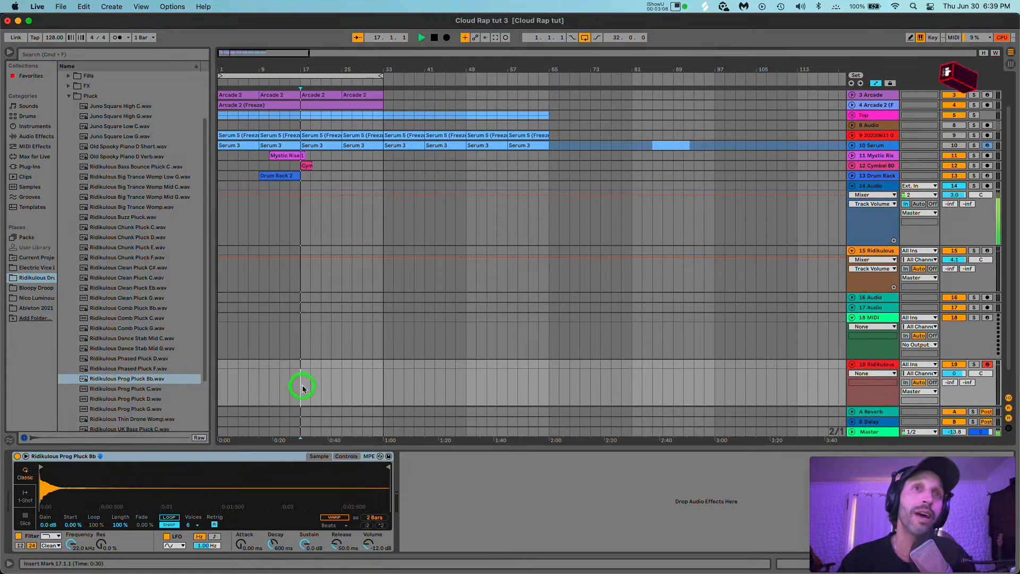
# Step: Create an empty eight-bar MIDI clip from bar 17 to 25 on the pluck track and loop playback over it
pyautogui.press('space')
pyautogui.moveTo(302, 383); pyautogui.dragTo(341, 367)
pyautogui.press('space')
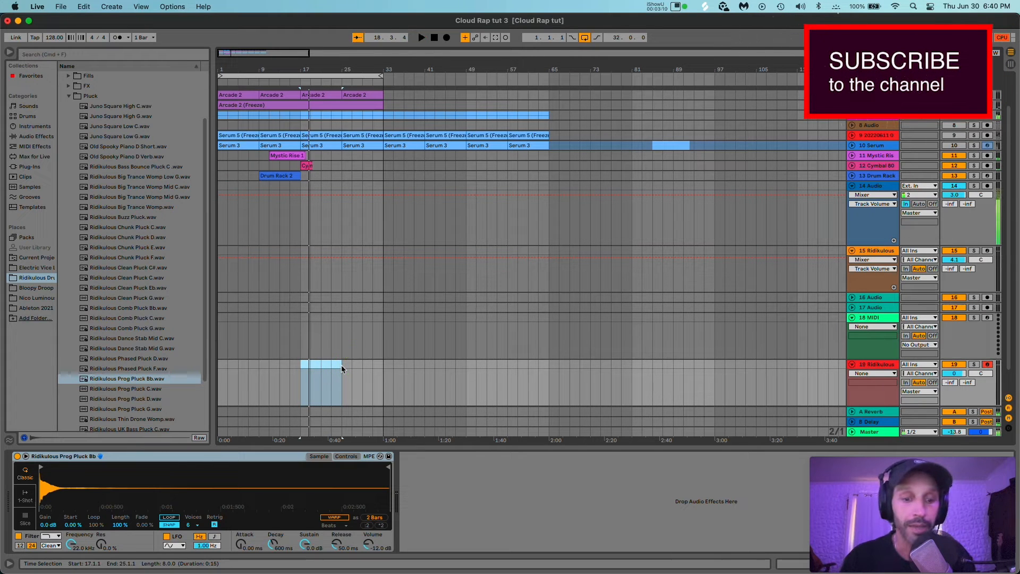
pyautogui.press('super+shift+m')
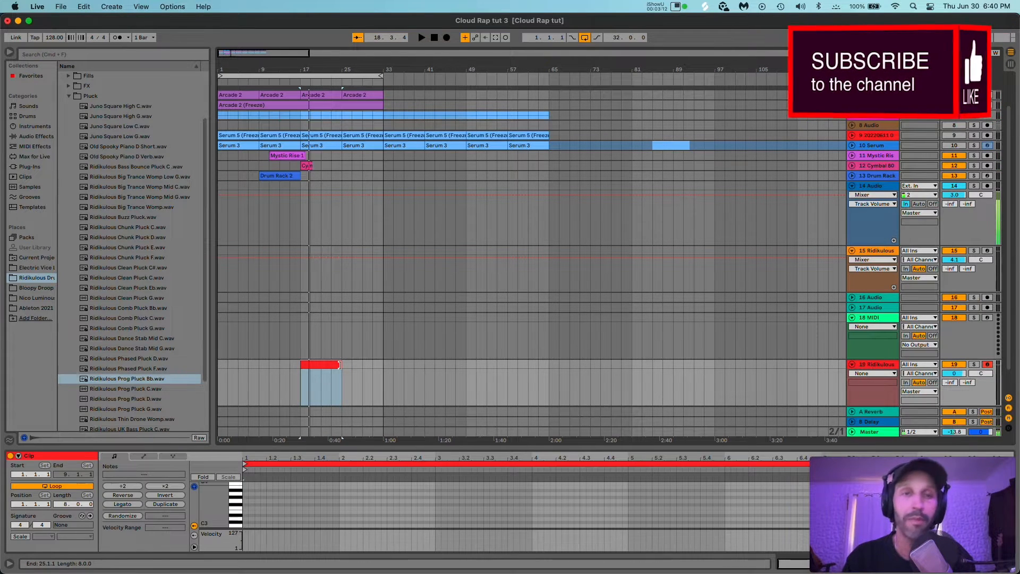
pyautogui.press('super+l')
pyautogui.press('space')
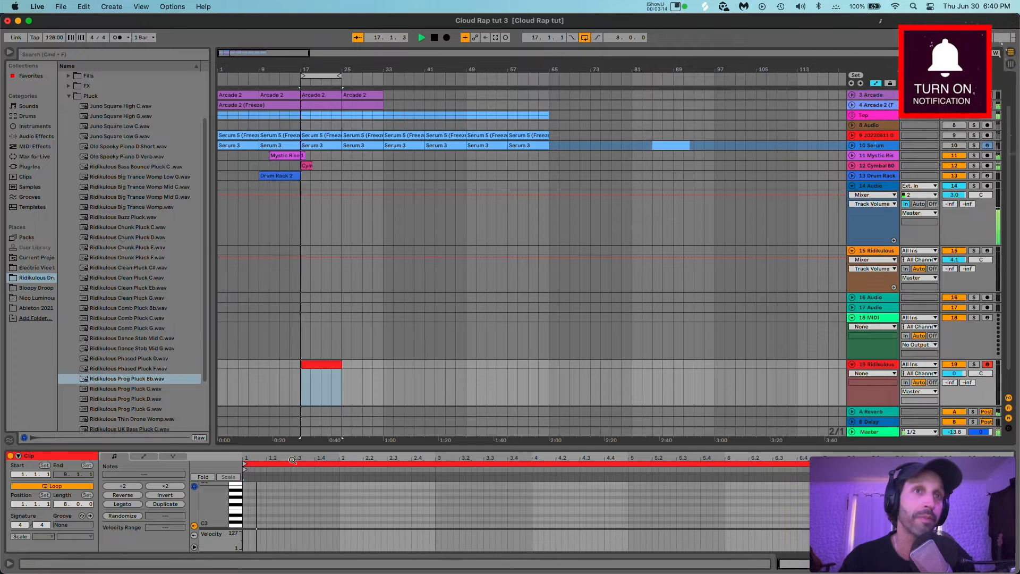
# Step: Add a sixteenth note at 1.1.1 in the enlarged pluck clip and transpose it to F3
pyautogui.moveTo(289, 449); pyautogui.dragTo(371, 171)
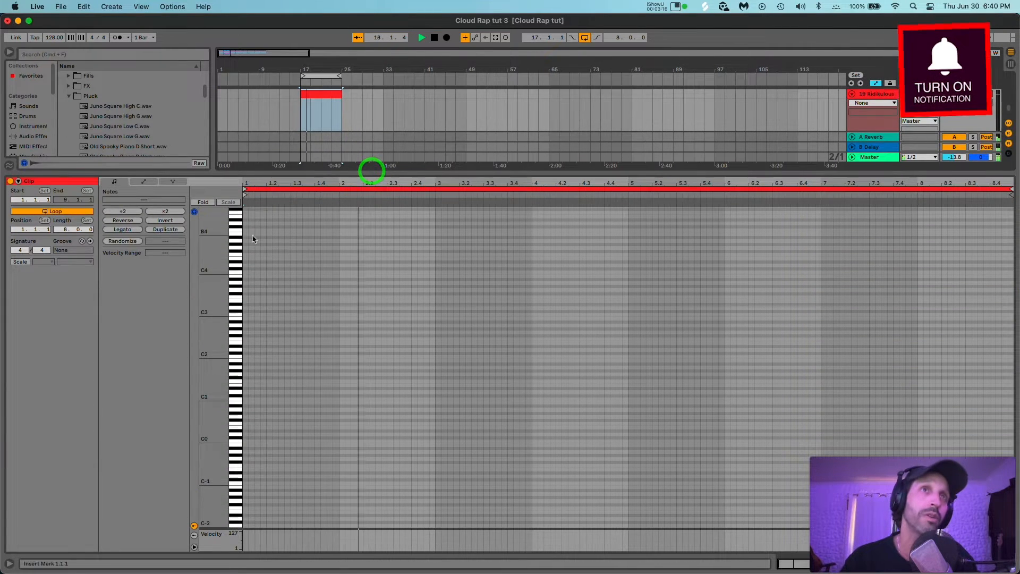
pyautogui.moveTo(212, 277); pyautogui.dragTo(212, 275)
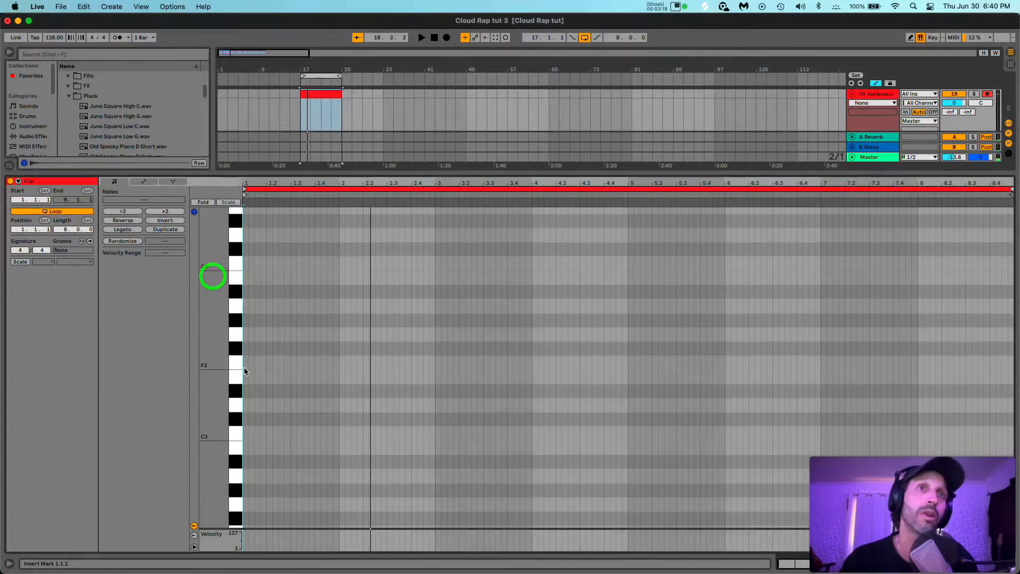
pyautogui.press('space')
pyautogui.doubleClick(246, 372)
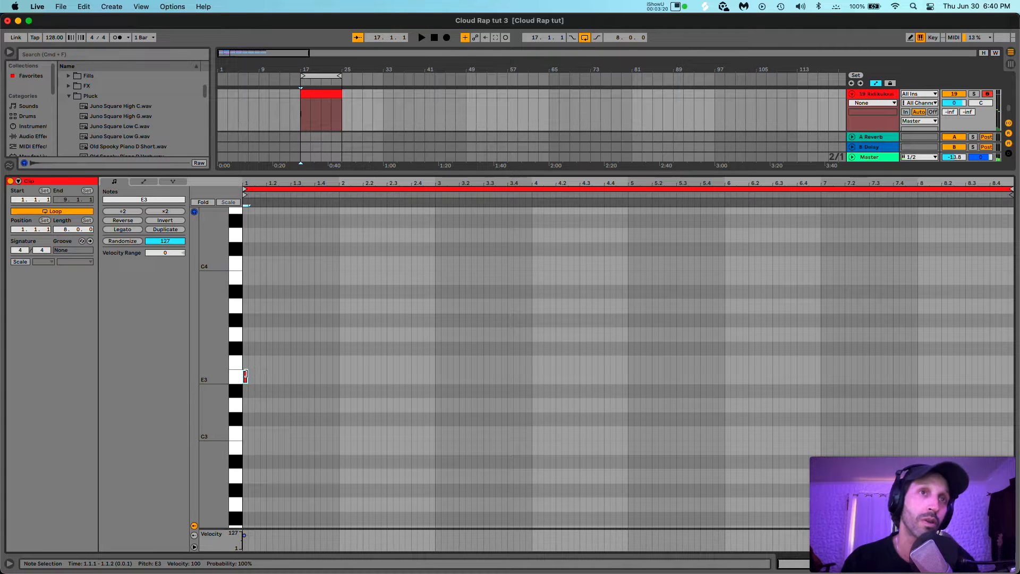
pyautogui.press('Down')
pyautogui.press('Down')
pyautogui.press('Up')
pyautogui.press('Up')
pyautogui.press('Up')
pyautogui.press('Up')
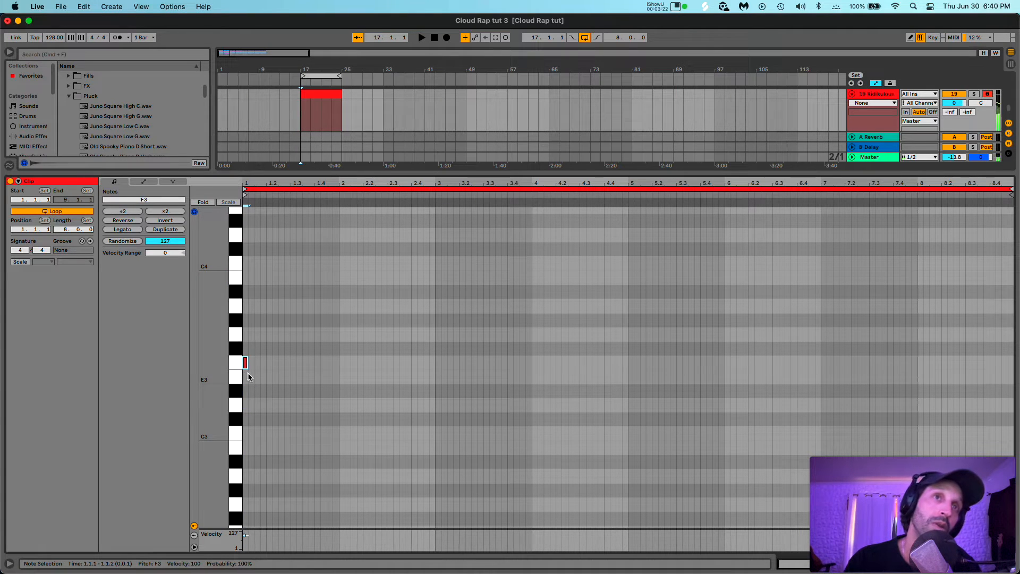
# Step: Build a G3, A#3 and D4 chord at 1.1.1 in the pluck clip and lengthen its notes to about five bars
pyautogui.doubleClick(245, 291)
pyautogui.doubleClick(245, 234)
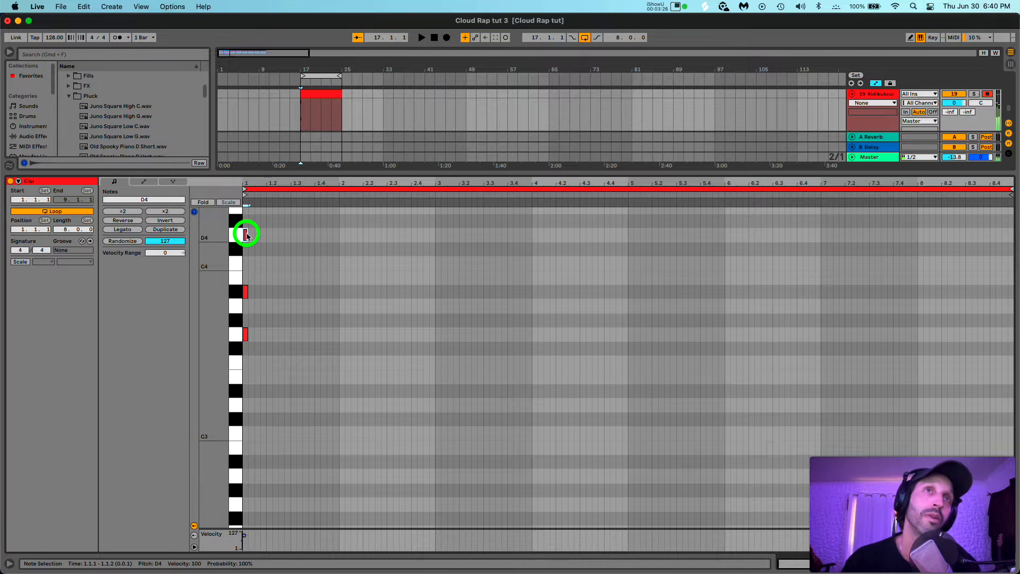
pyautogui.press('super+a')
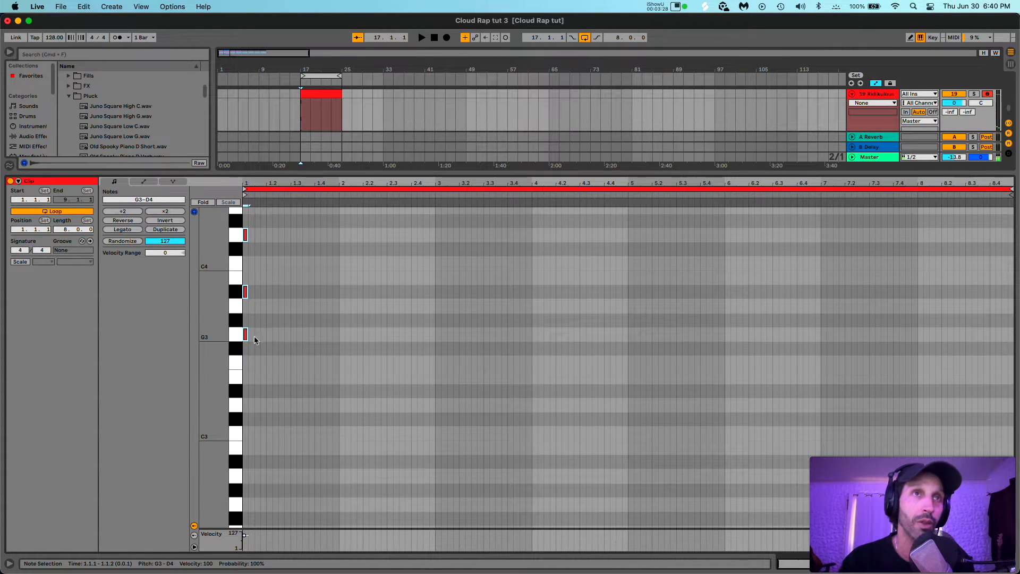
pyautogui.moveTo(246, 336); pyautogui.dragTo(734, 348)
pyautogui.press('space')
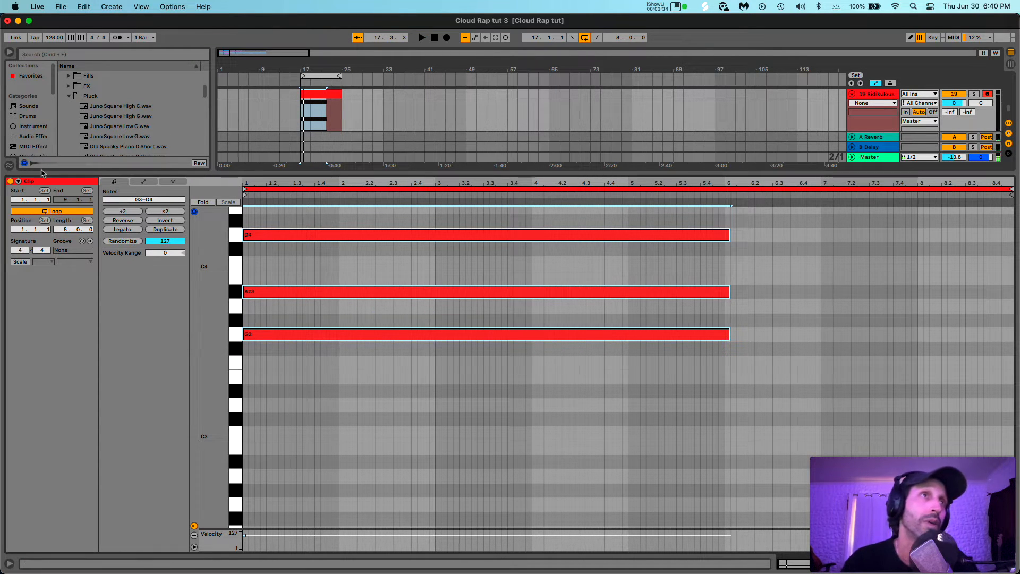
# Step: Add the Arpeggiator MIDI effect to the pluck track and play the section
pyautogui.moveTo(43, 189); pyautogui.dragTo(42, 404)
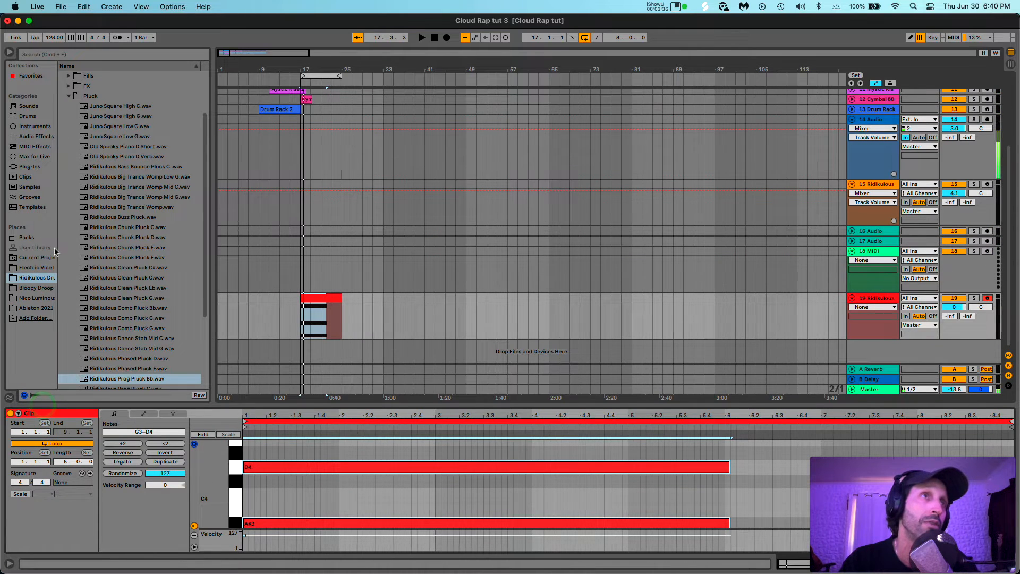
pyautogui.moveTo(57, 247); pyautogui.dragTo(115, 248)
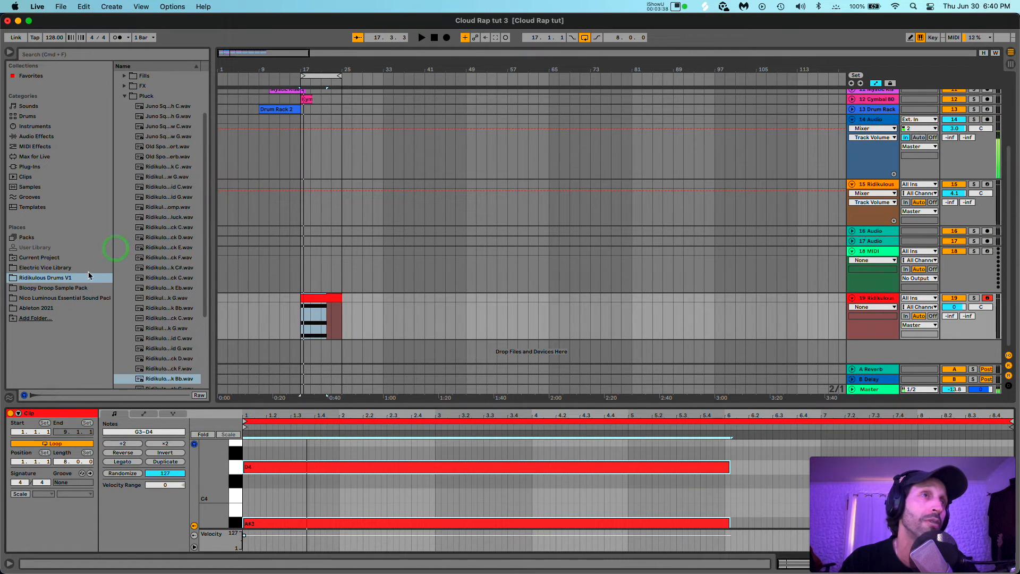
pyautogui.click(41, 147)
pyautogui.doubleClick(149, 76)
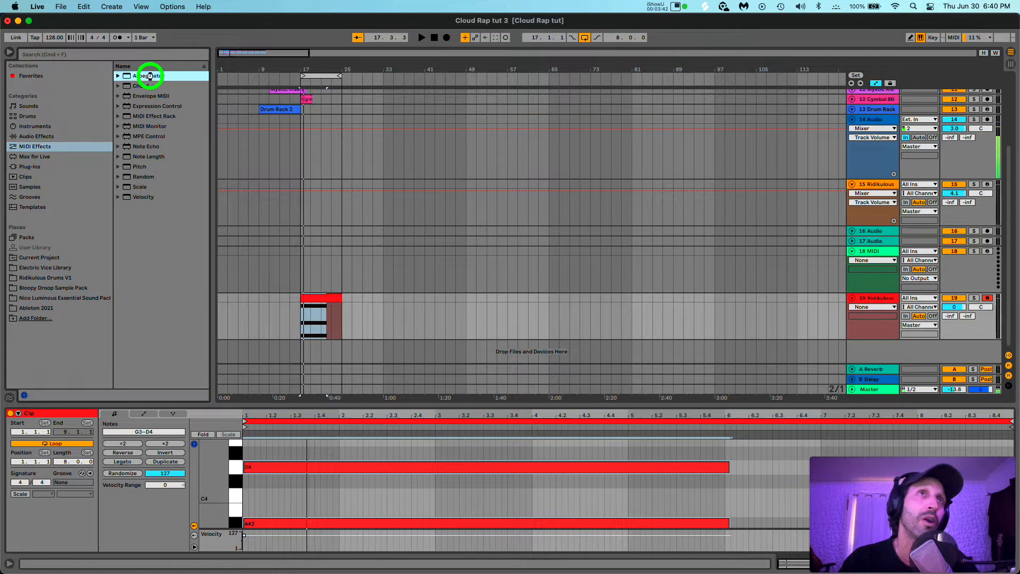
pyautogui.press('space')
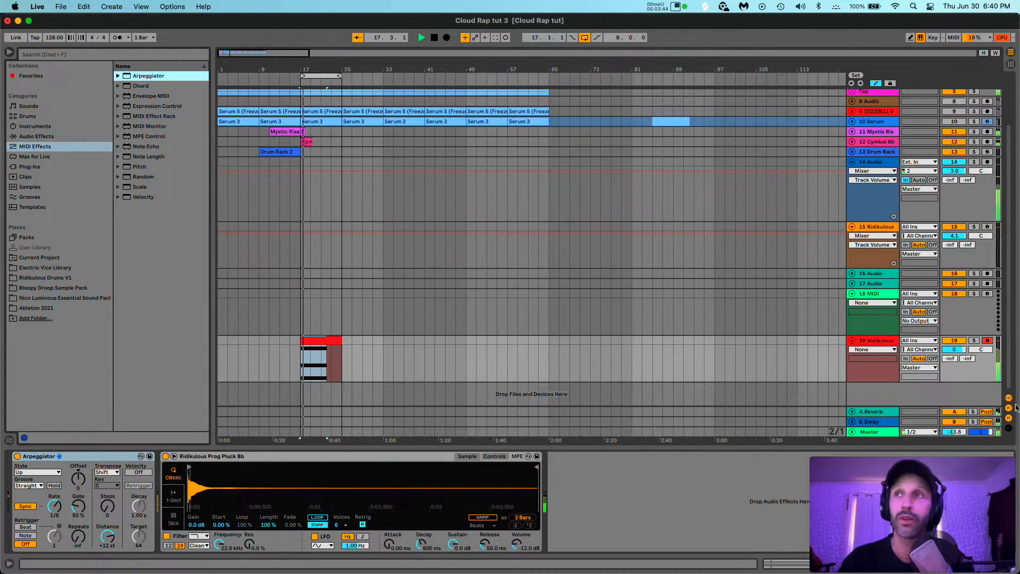
# Step: Raise the pluck track's volume to 2.7 dB while auditioning it soloed
pyautogui.click(974, 340)
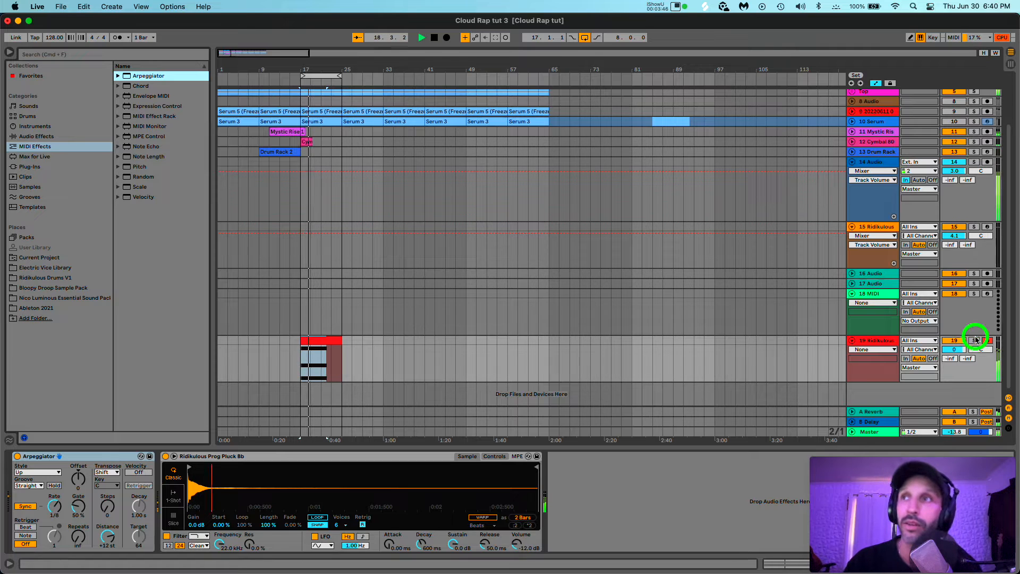
pyautogui.moveTo(948, 351); pyautogui.dragTo(948, 343)
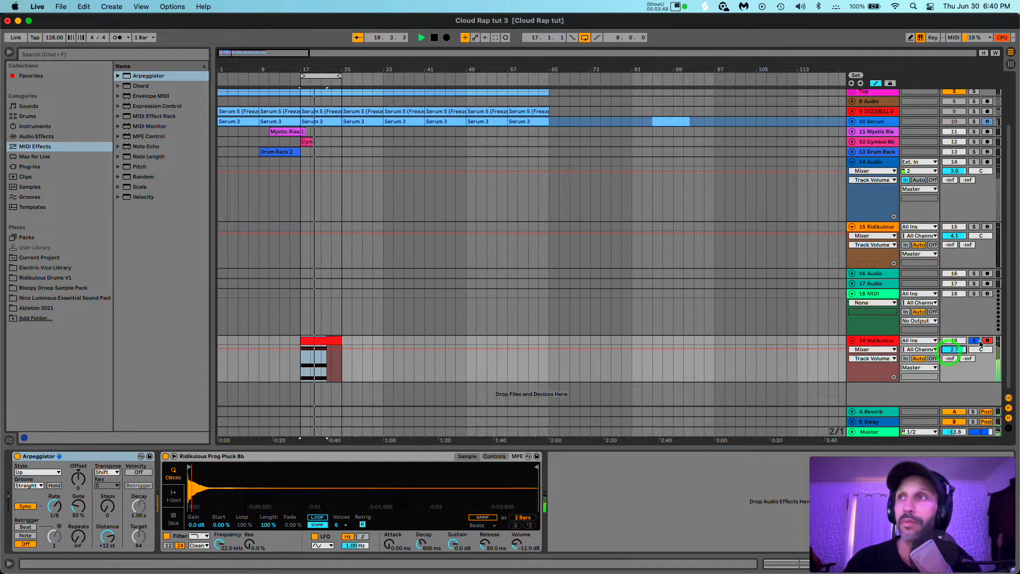
pyautogui.click(976, 341)
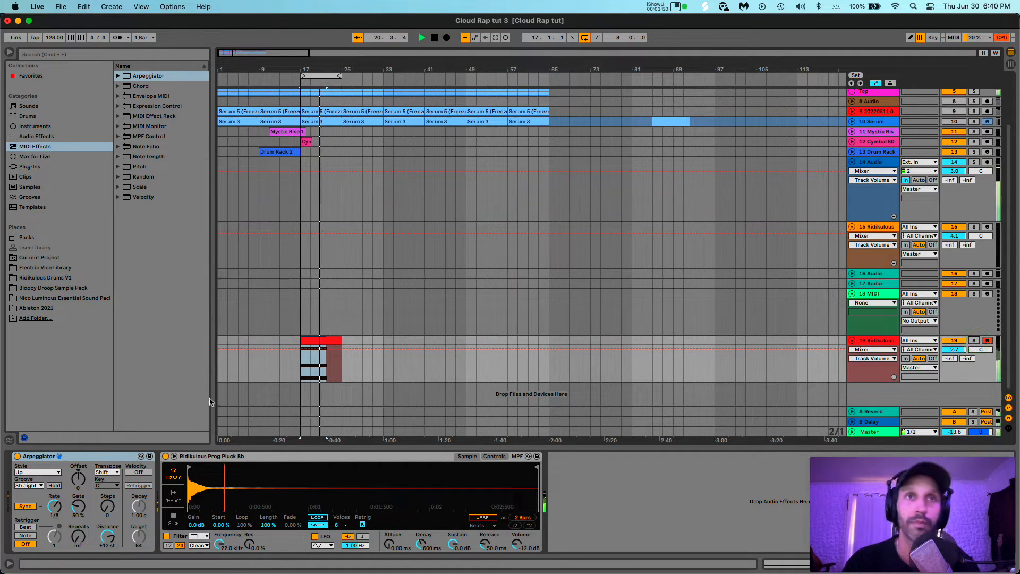
# Step: Duplicate the four-bar pluck chord into bars 21 to 25 and raise the copy's upper two notes to C4 and E4
pyautogui.moveTo(333, 340)
pyautogui.mouseDown()
pyautogui.moveTo(318, 340)
pyautogui.moveTo(334, 341)
pyautogui.mouseUp()
pyautogui.doubleClick(334, 341)
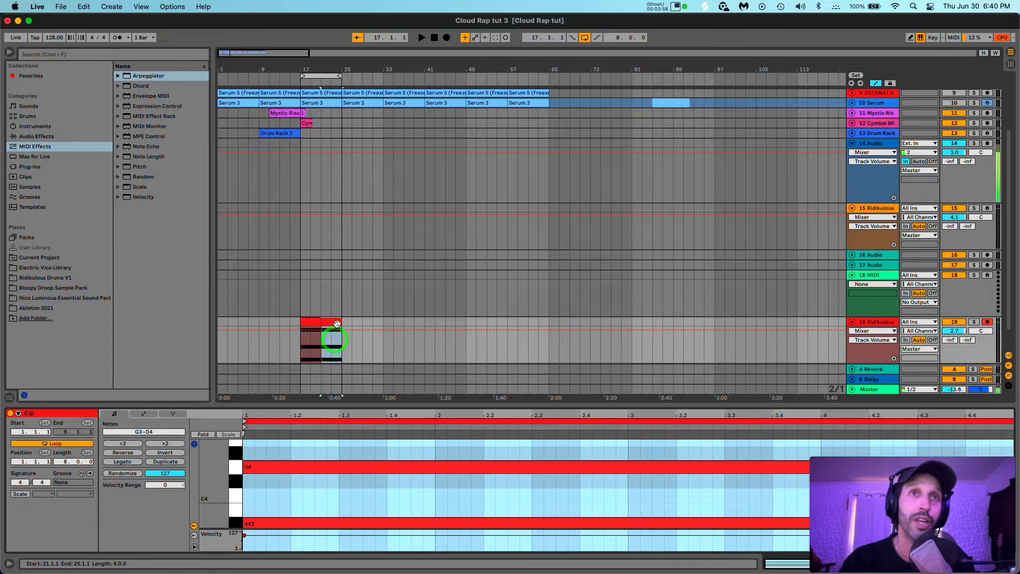
pyautogui.click(305, 489)
pyautogui.moveTo(306, 488); pyautogui.dragTo(330, 571)
pyautogui.press('Up')
pyautogui.press('Up')
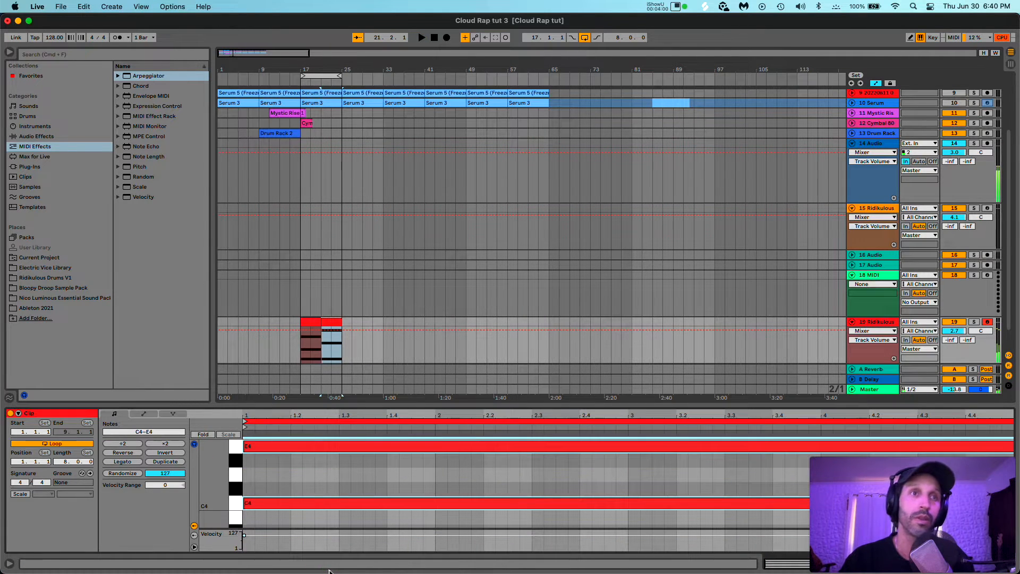
# Step: Transpose the second clip's whole chord down two semitones to F3, A#3 and D4, and play it
pyautogui.moveTo(313, 404); pyautogui.dragTo(369, 107)
pyautogui.click(291, 281)
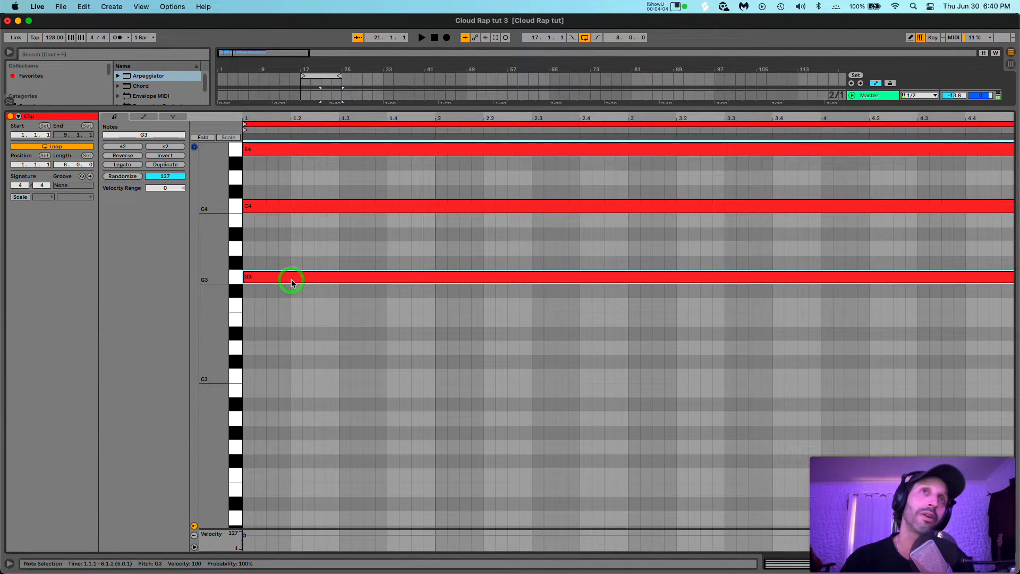
pyautogui.click(366, 118)
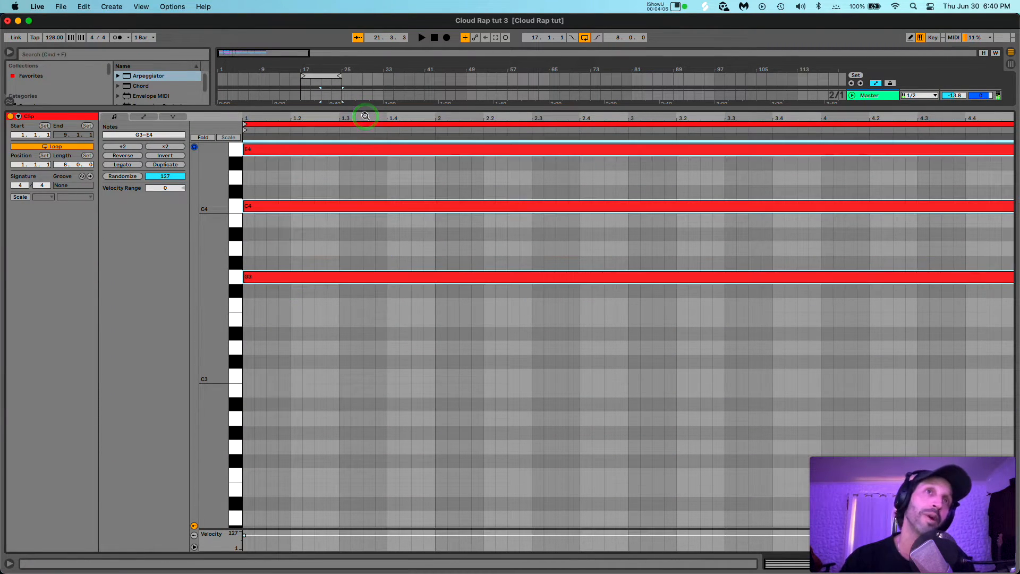
pyautogui.press('Down')
pyautogui.press('Down')
pyautogui.press('space')
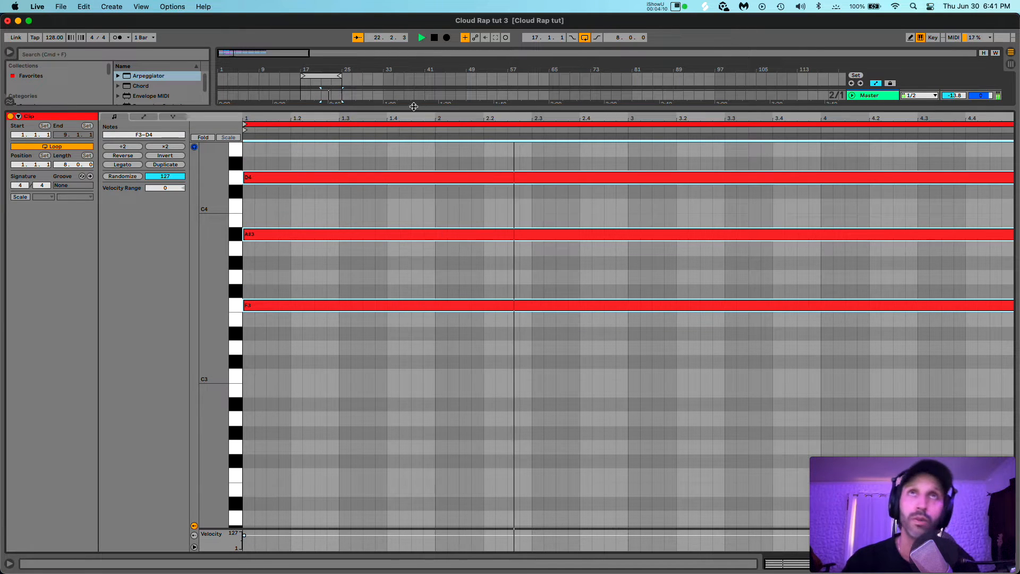
# Step: Listen to both pluck clips soloed and in the full mix
pyautogui.moveTo(414, 106); pyautogui.dragTo(439, 409)
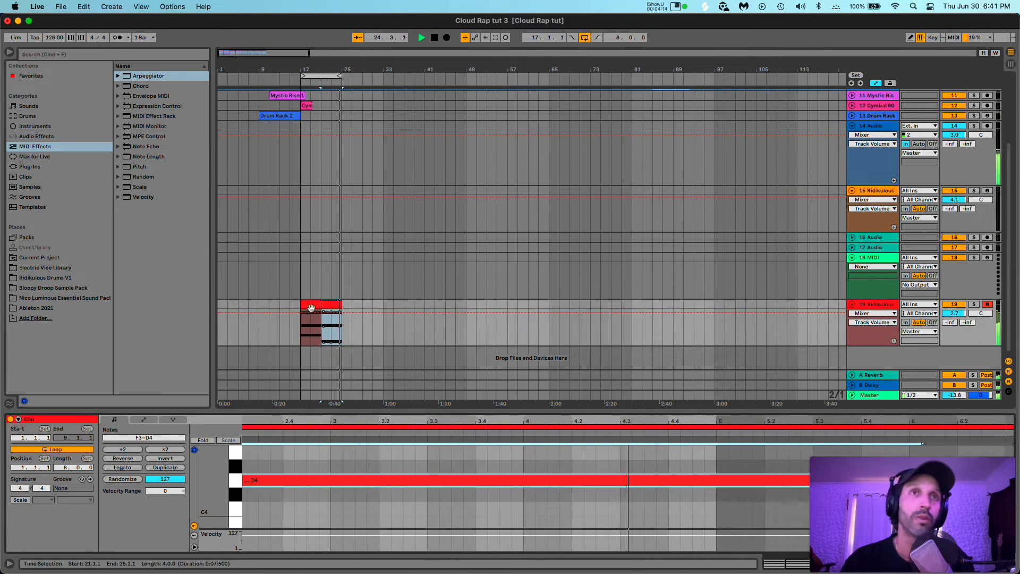
pyautogui.click(973, 304)
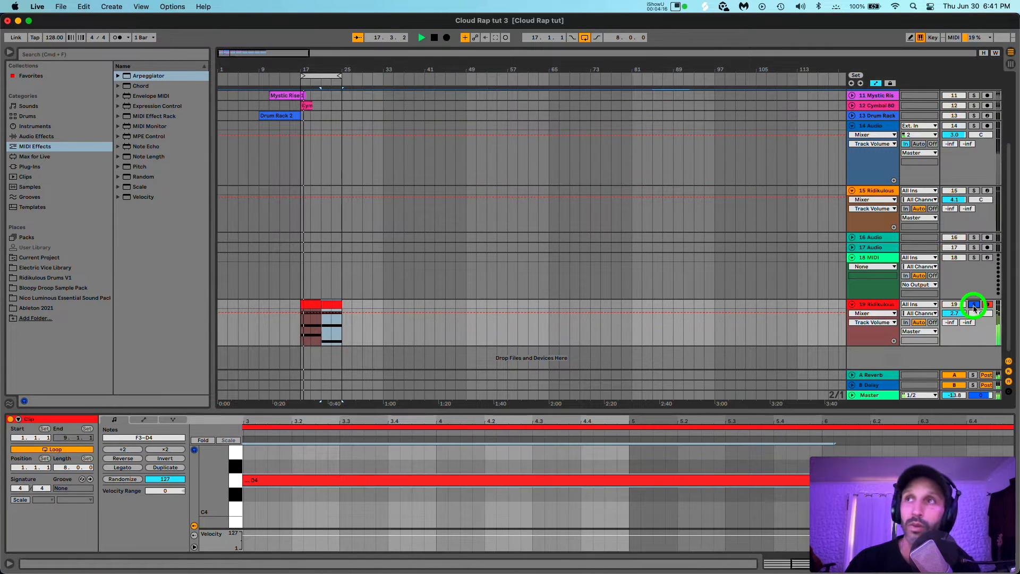
pyautogui.click(312, 303)
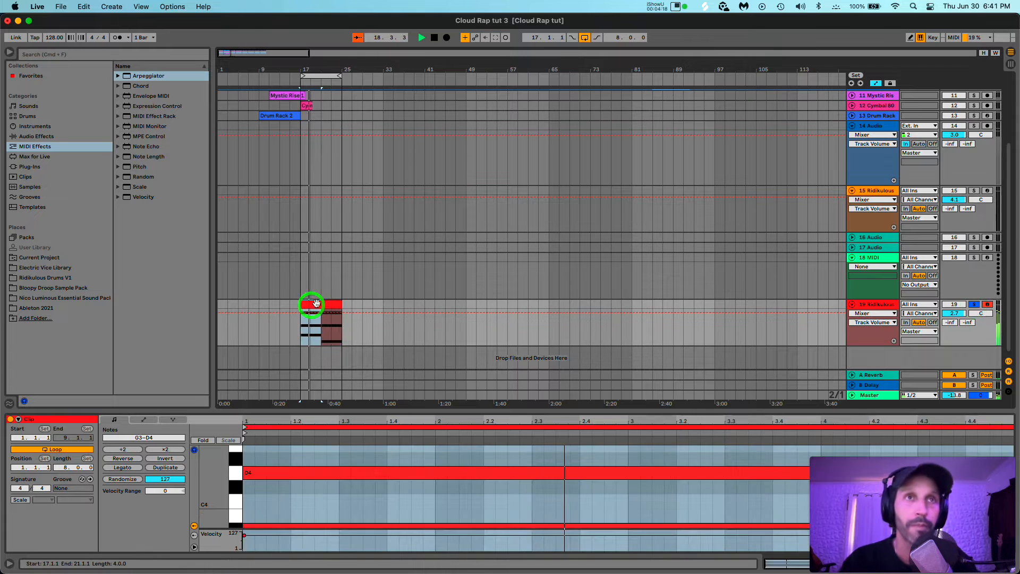
pyautogui.click(974, 304)
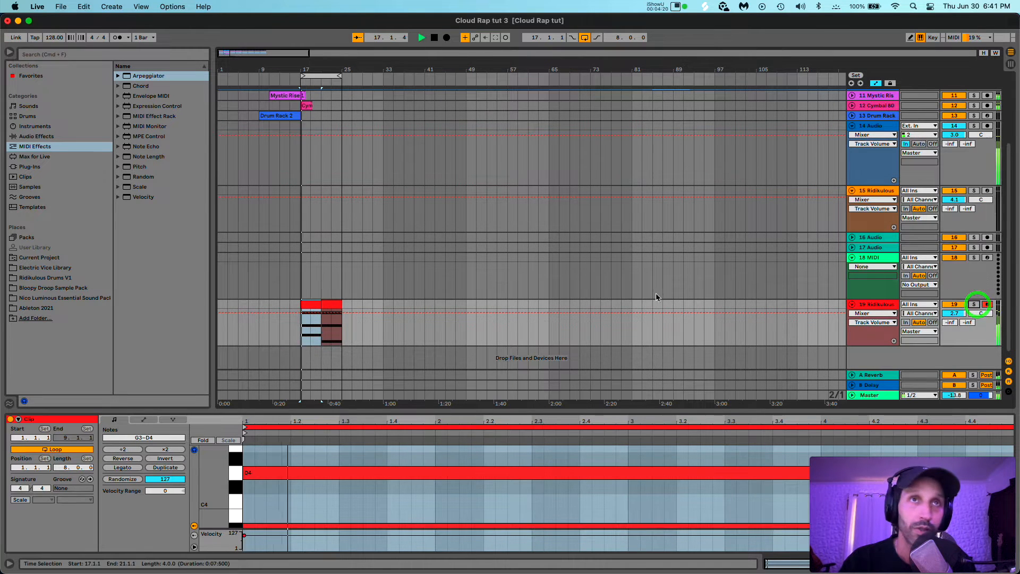
# Step: Consolidate the two four-bar pluck clips into one eight-bar clip from bar 17 to 25
pyautogui.click(336, 303)
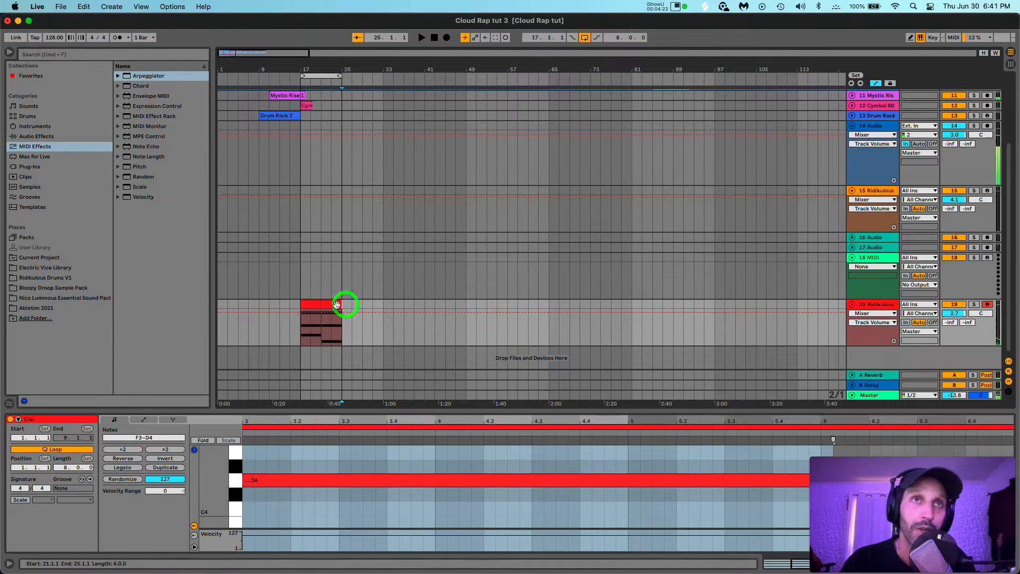
pyautogui.keyDown('shift'); pyautogui.click(303, 305); pyautogui.keyUp('shift')
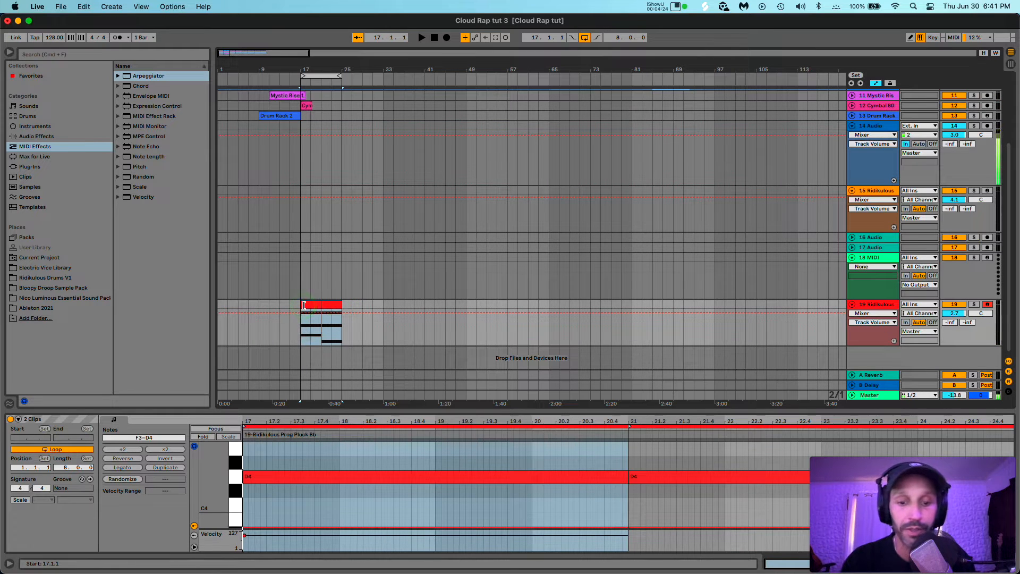
pyautogui.press('super+j')
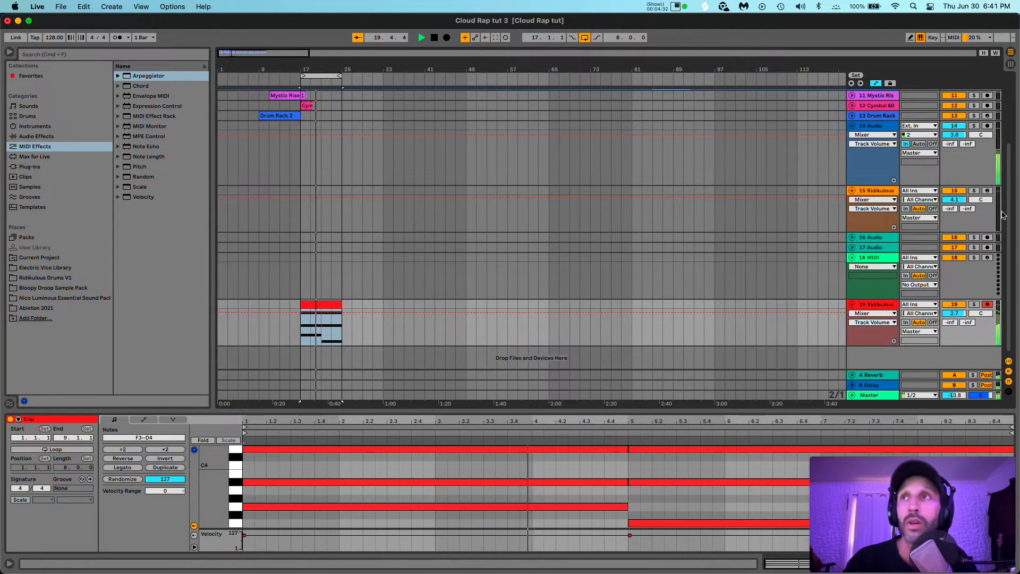
# Step: Set the Arpeggiator's synced rate to 1/12 while auditioning tracks 14 and 19 soloed together, and unsolo them
pyautogui.click(974, 125)
pyautogui.keyDown('super'); pyautogui.click(973, 304); pyautogui.keyUp('super')
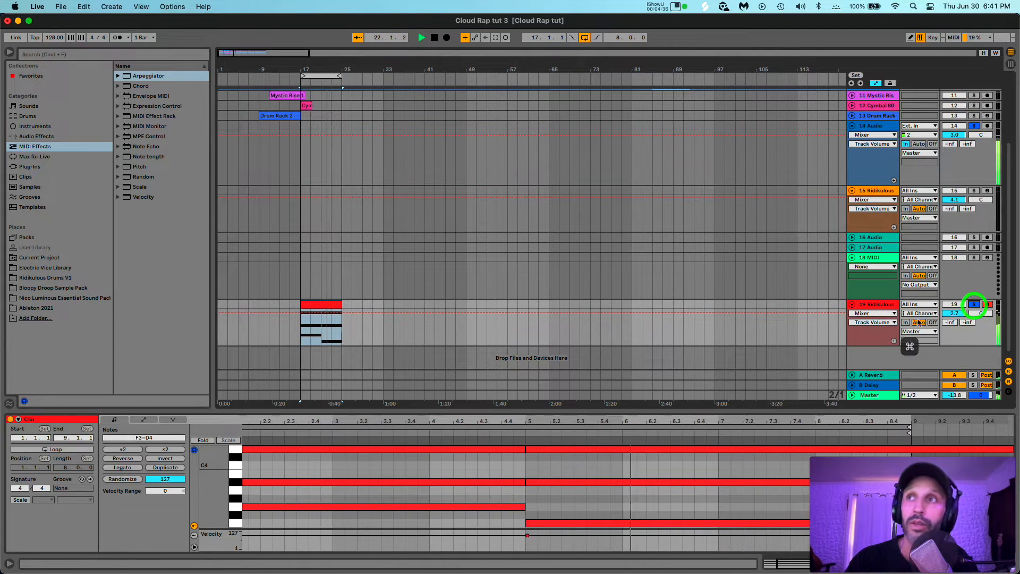
pyautogui.click(873, 296)
pyautogui.click(873, 308)
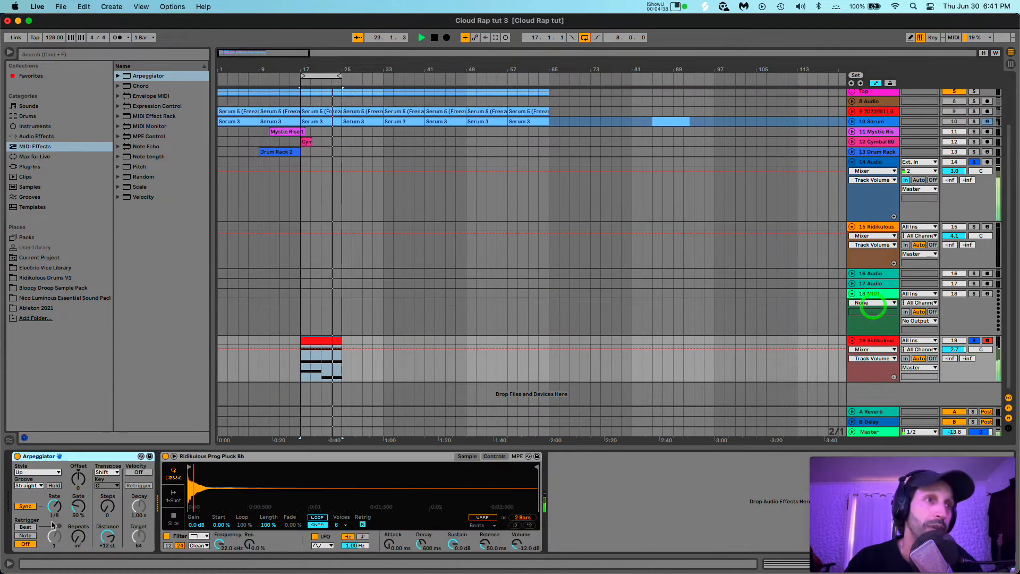
pyautogui.click(58, 505)
pyautogui.moveTo(58, 506); pyautogui.dragTo(54, 506)
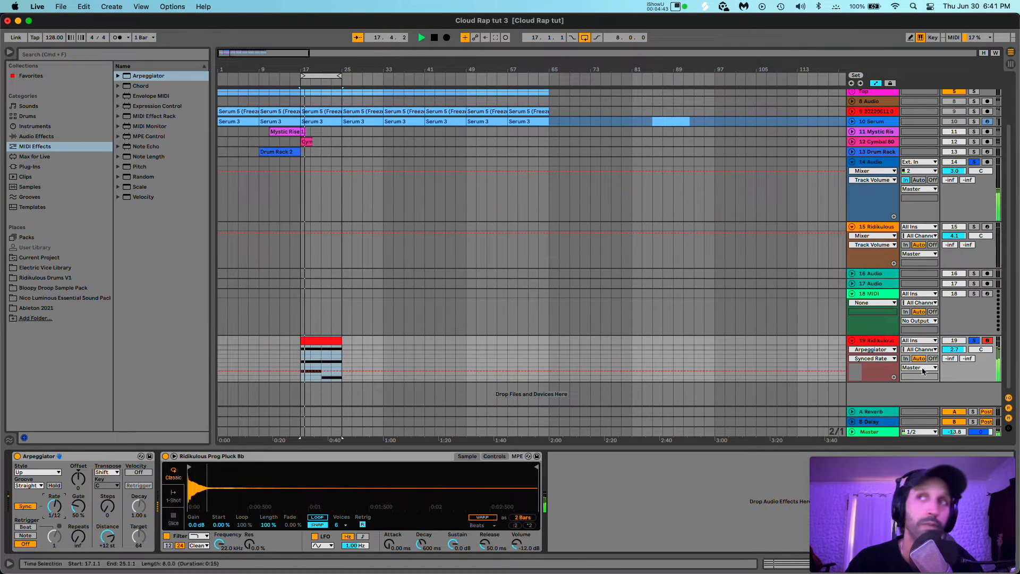
pyautogui.click(974, 342)
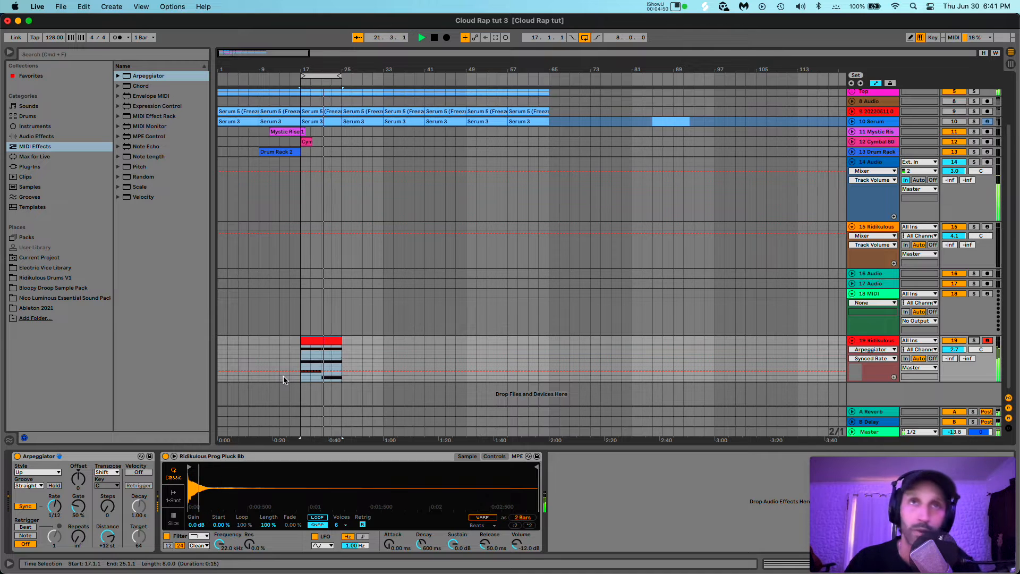
# Step: Shorten the second chord's notes in the consolidated pluck clip to three bars, ending at 8.1.1
pyautogui.click(338, 342)
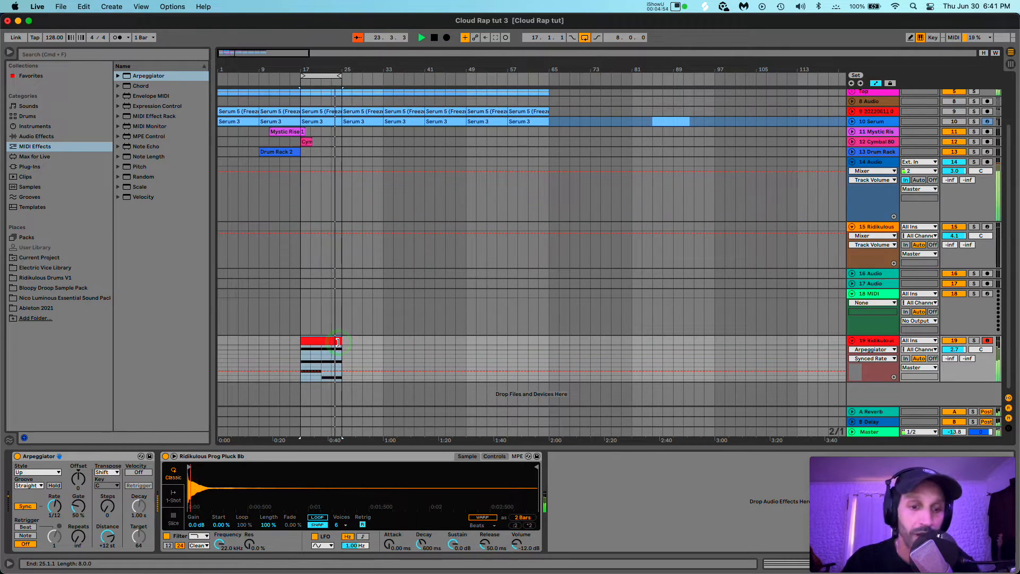
pyautogui.doubleClick(337, 342)
pyautogui.press('space')
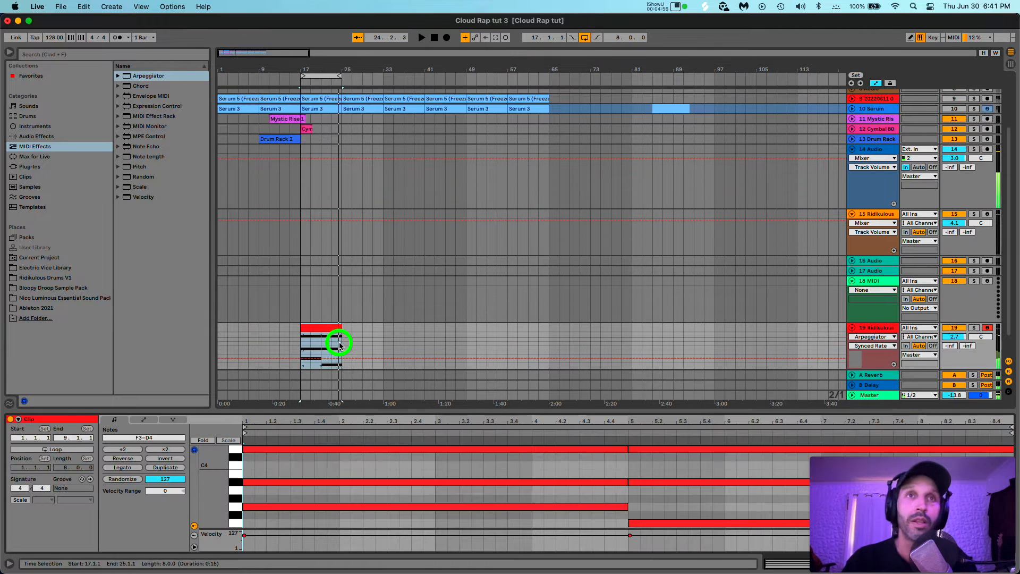
pyautogui.press('space')
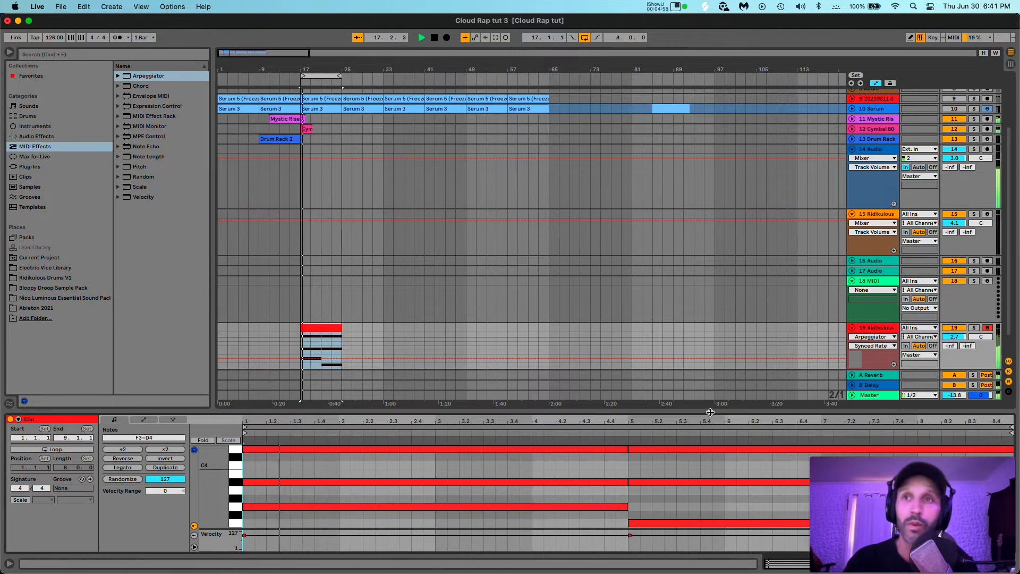
pyautogui.moveTo(706, 401); pyautogui.dragTo(689, 186)
pyautogui.moveTo(930, 360); pyautogui.dragTo(947, 179)
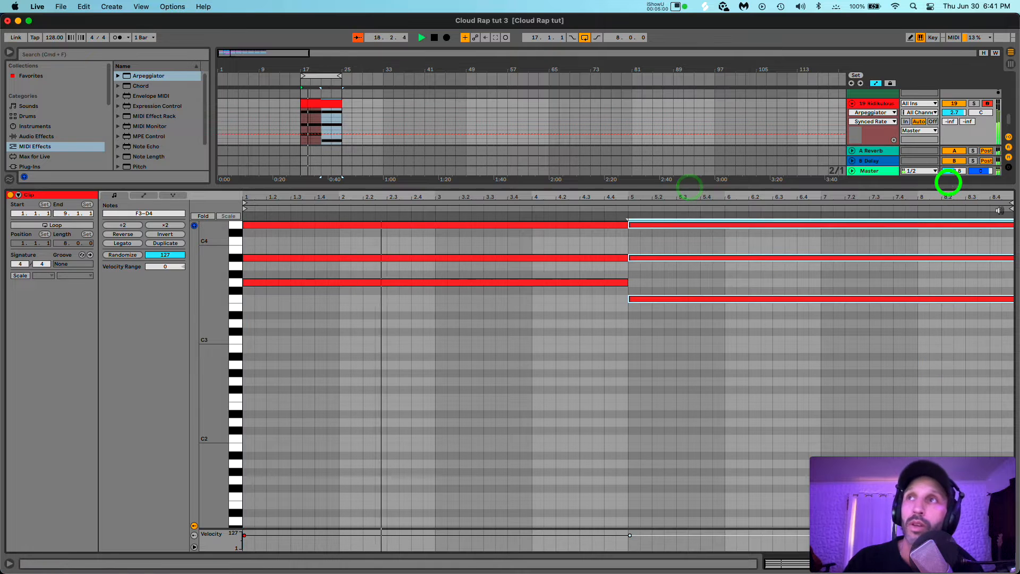
pyautogui.hscroll(3, 856, 336)
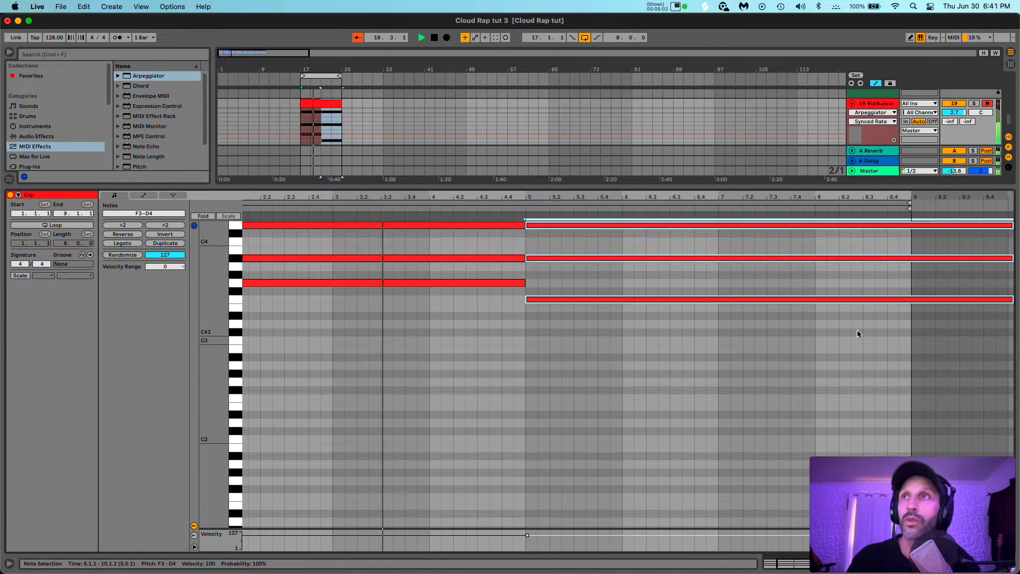
pyautogui.scroll(-2, 857, 330)
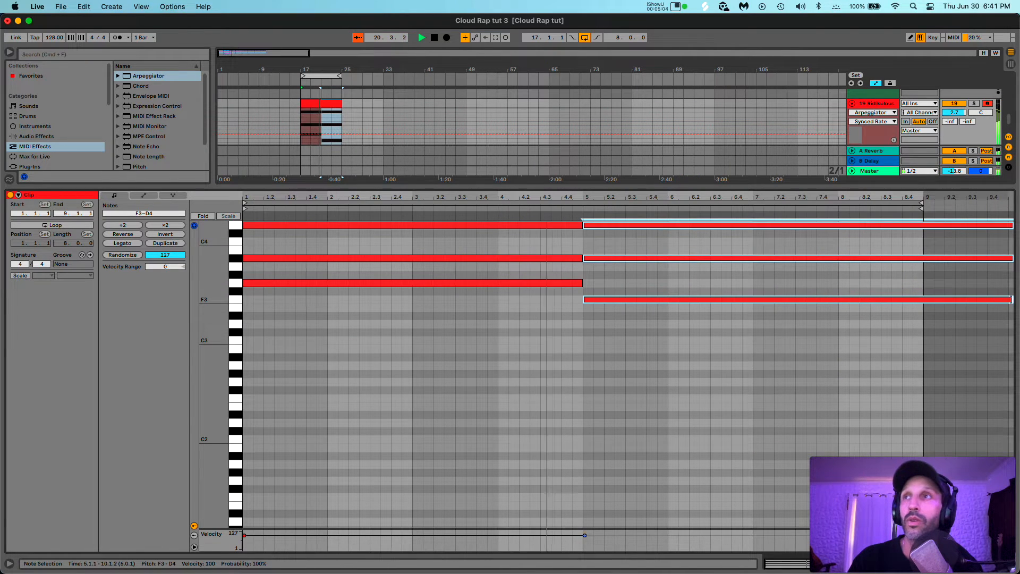
pyautogui.moveTo(991, 299); pyautogui.dragTo(836, 302)
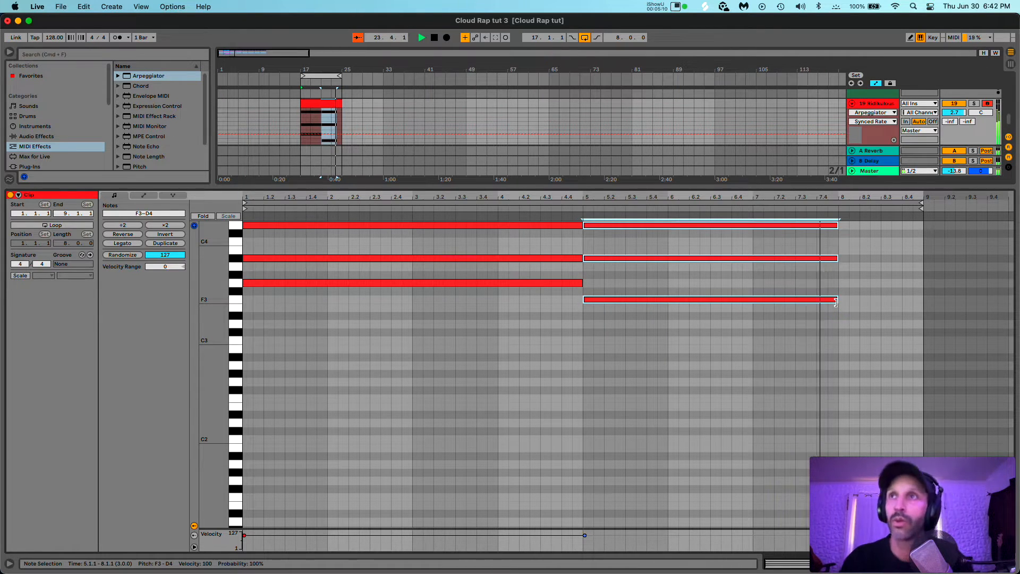
# Step: Add a one-bar chord of C3, D#3 and G3 in the last bar of the pluck clip
pyautogui.click(843, 325)
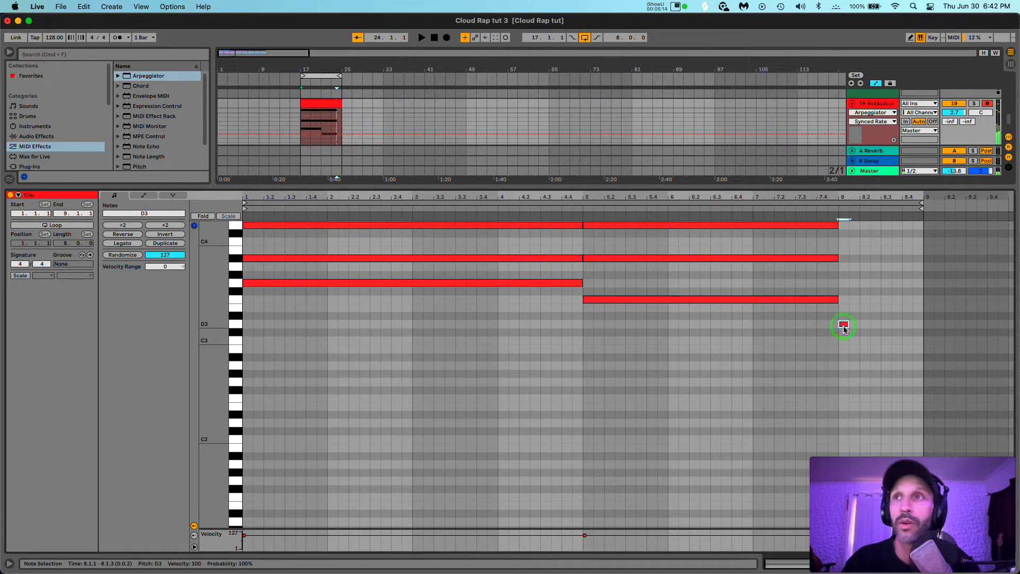
pyautogui.moveTo(844, 326); pyautogui.dragTo(877, 284)
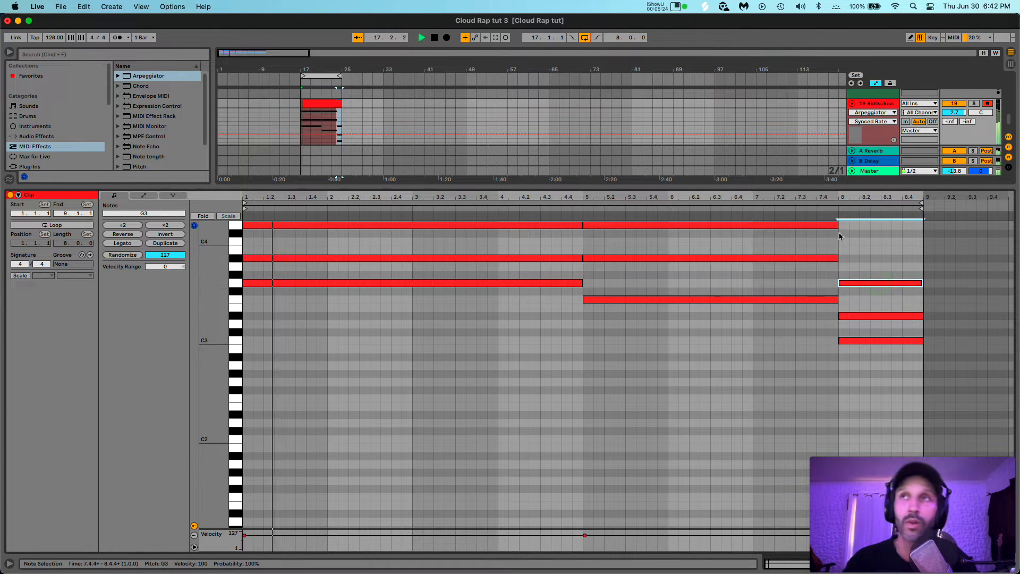
# Step: Audition the pluck on track 19 soloed against the metronome, adjust the cue volume, then unsolo the track and switch the metronome off
pyautogui.click(753, 209)
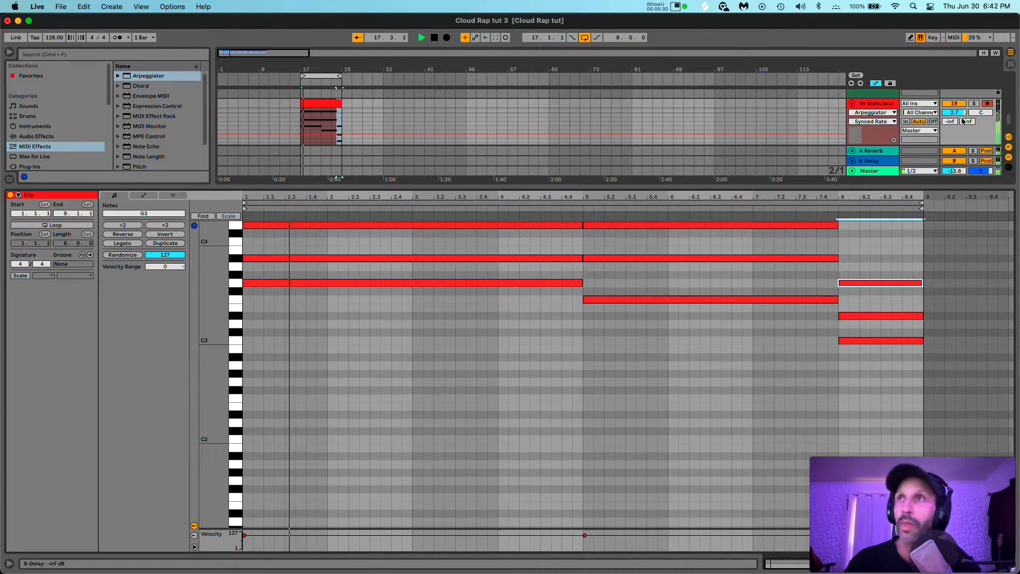
pyautogui.click(972, 104)
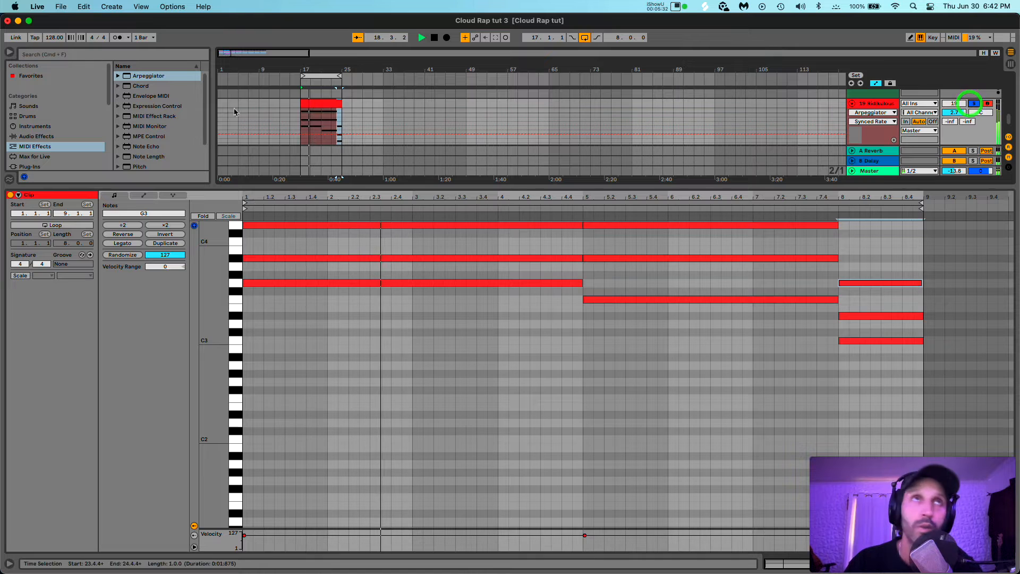
pyautogui.click(118, 38)
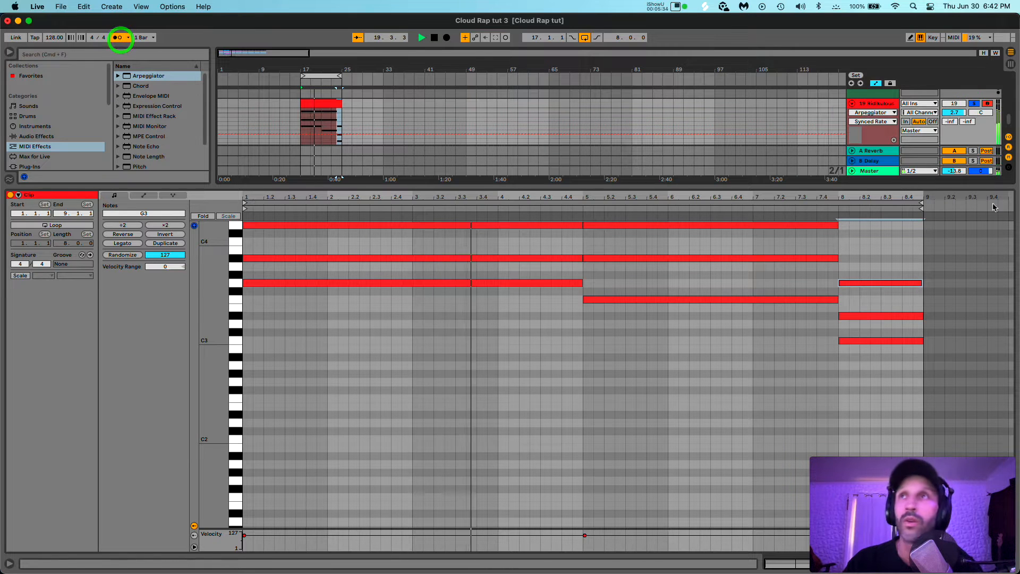
pyautogui.click(982, 171)
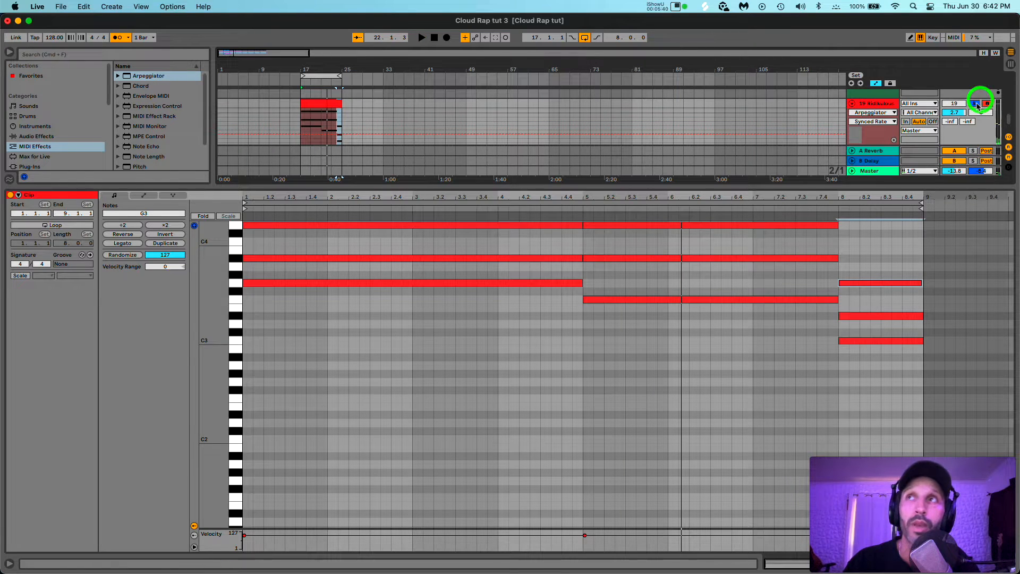
pyautogui.press('space')
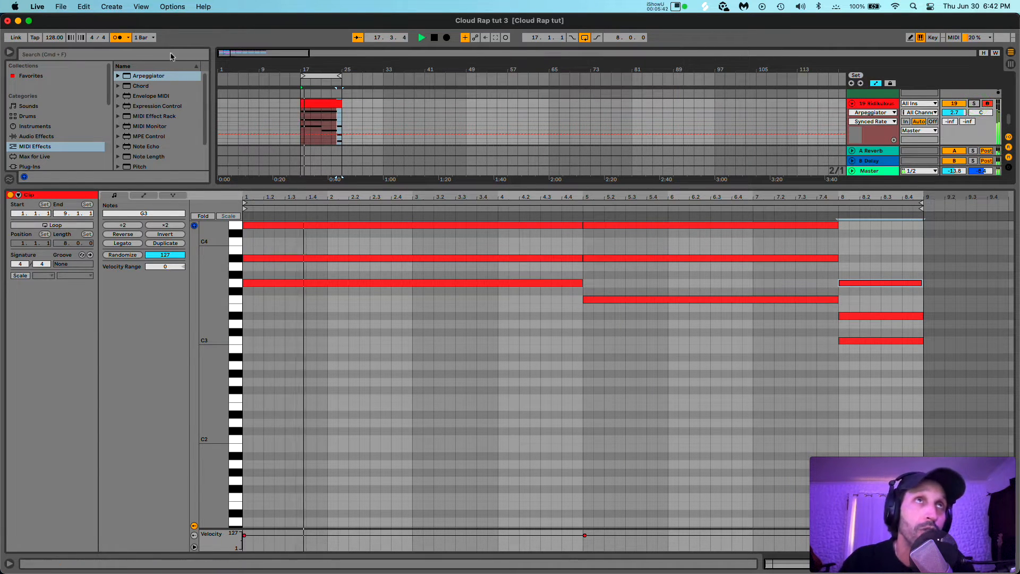
pyautogui.click(117, 37)
# Step: Shrink the clip view to reveal the arrangement, raise pluck track 19's volume to 6.0 dB during playback, and stop
pyautogui.moveTo(249, 187); pyautogui.dragTo(261, 424)
pyautogui.moveTo(959, 327); pyautogui.dragTo(960, 316)
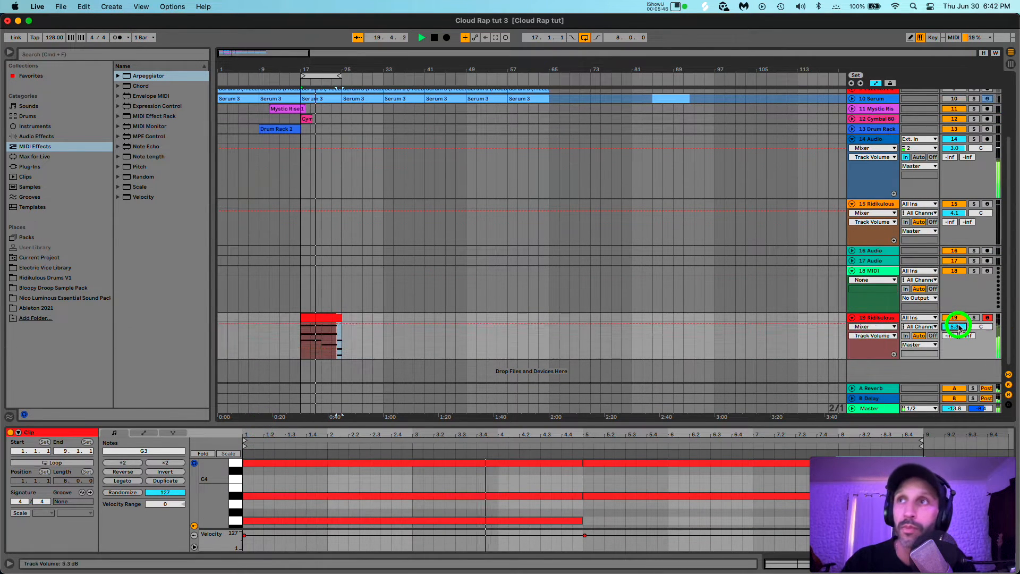
pyautogui.click(882, 326)
pyautogui.click(875, 317)
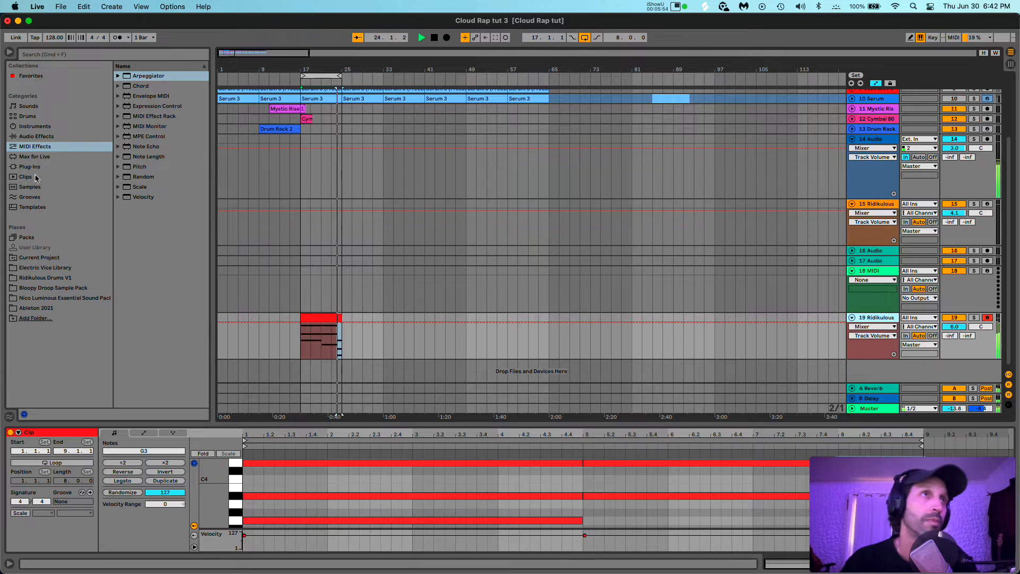
pyautogui.press('space')
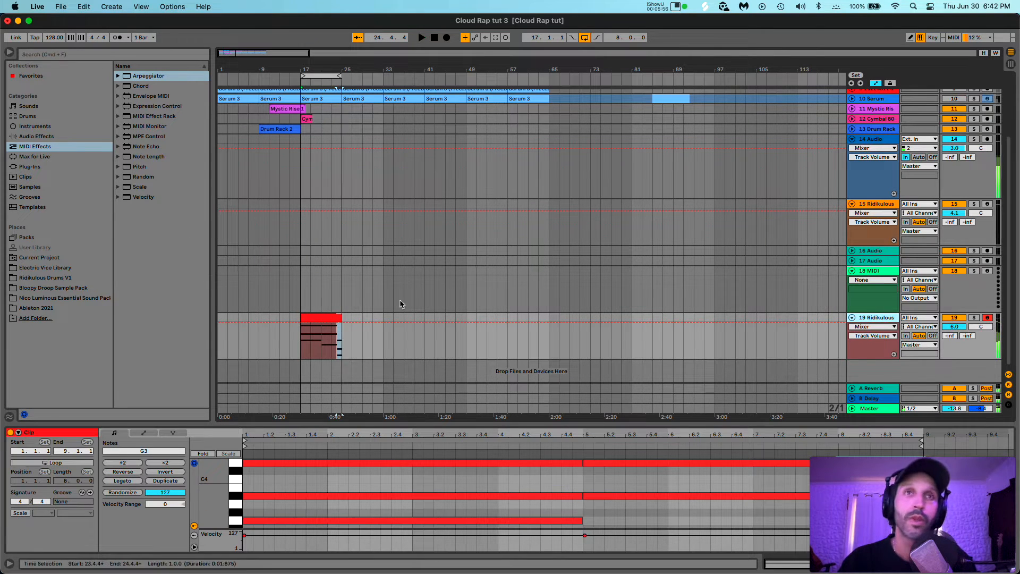
# Step: Search the audio effects for "REV", add Reverb to pluck track 19 and start playback
pyautogui.click(66, 54)
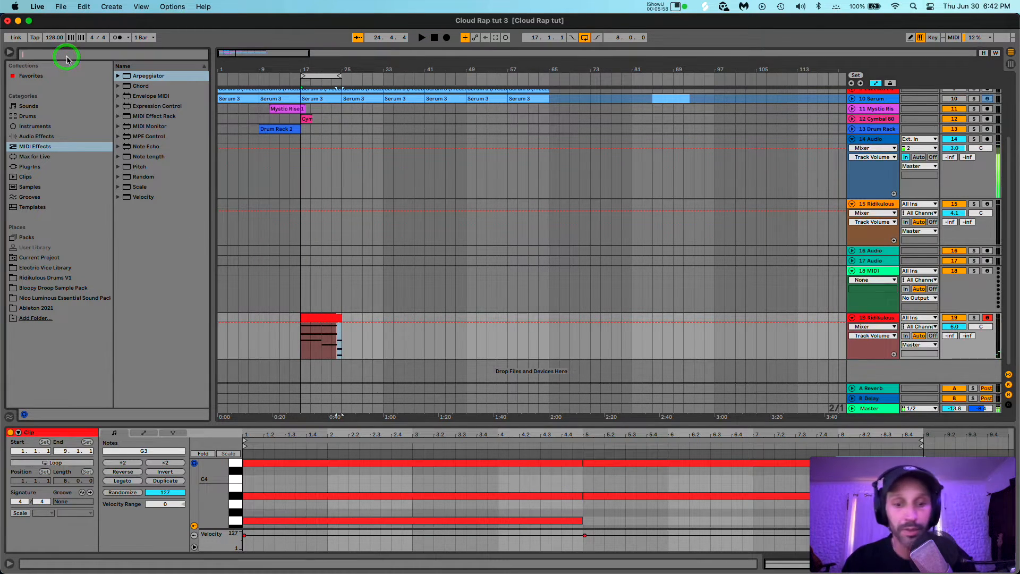
pyautogui.write('REV')
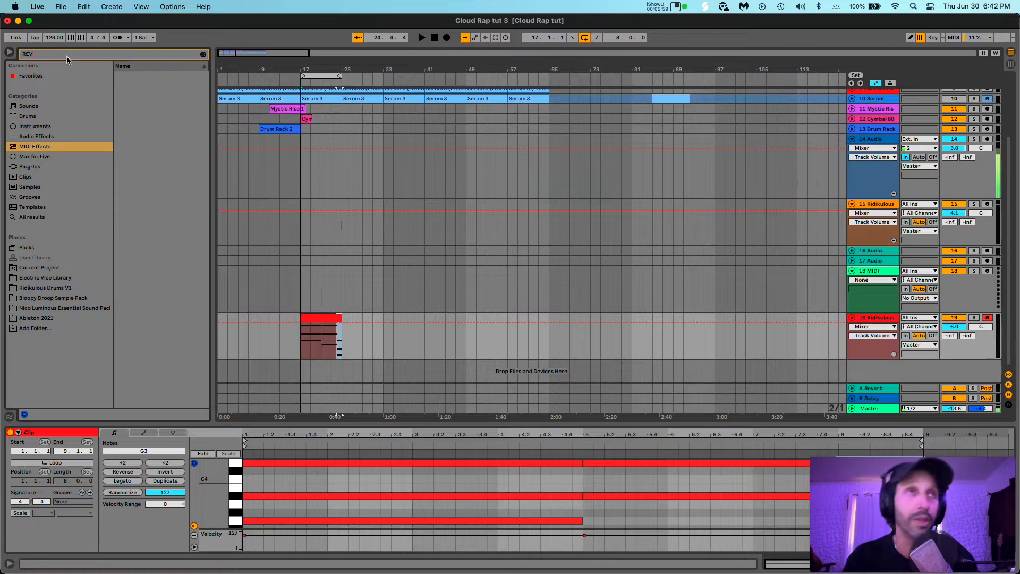
pyautogui.click(43, 137)
pyautogui.moveTo(133, 117); pyautogui.dragTo(212, 284)
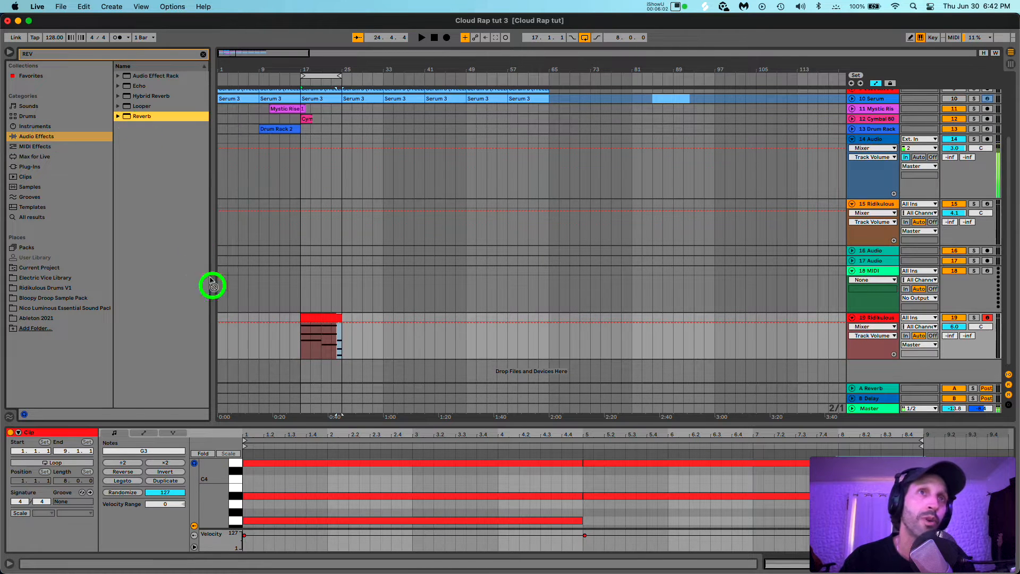
pyautogui.press('space')
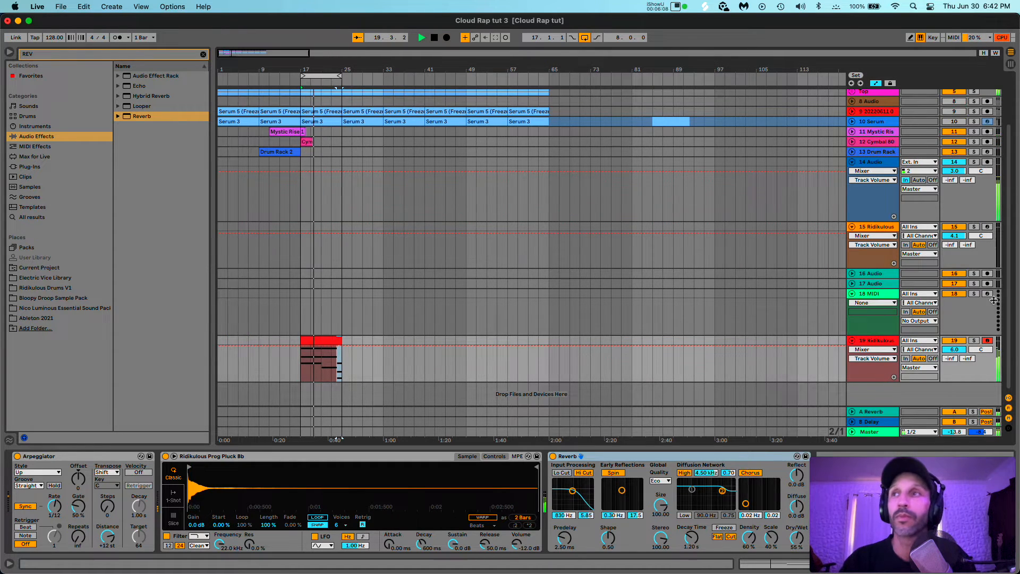
pyautogui.moveTo(919, 510); pyautogui.dragTo(911, 333)
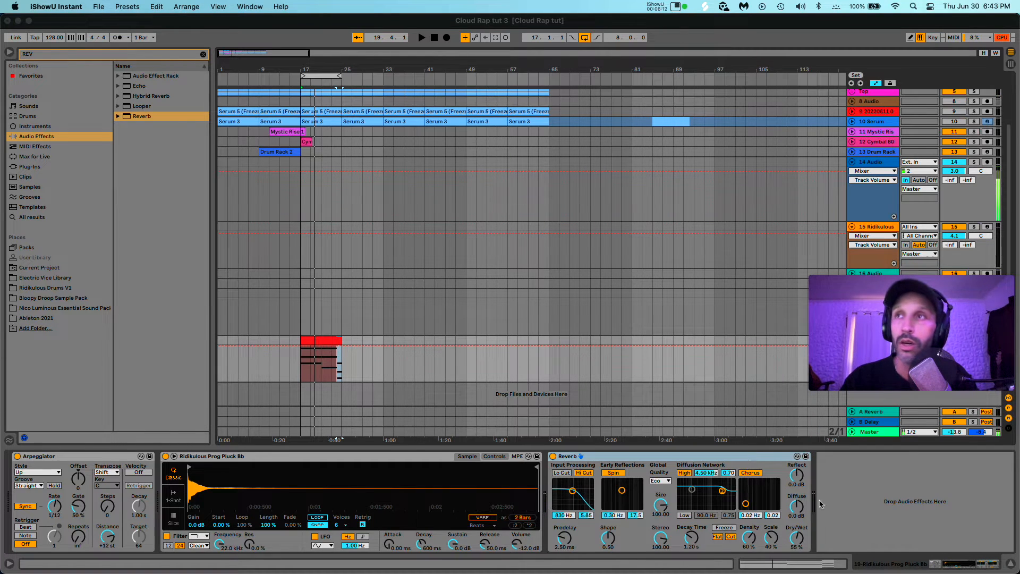
pyautogui.click(881, 522)
pyautogui.click(635, 346)
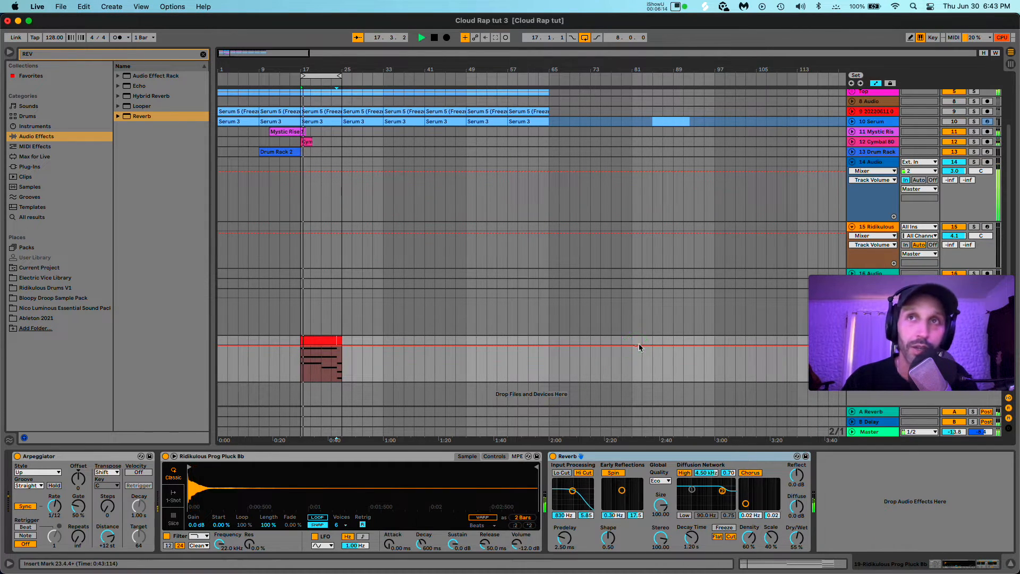
pyautogui.rightClick(636, 348)
pyautogui.rightClick(636, 347)
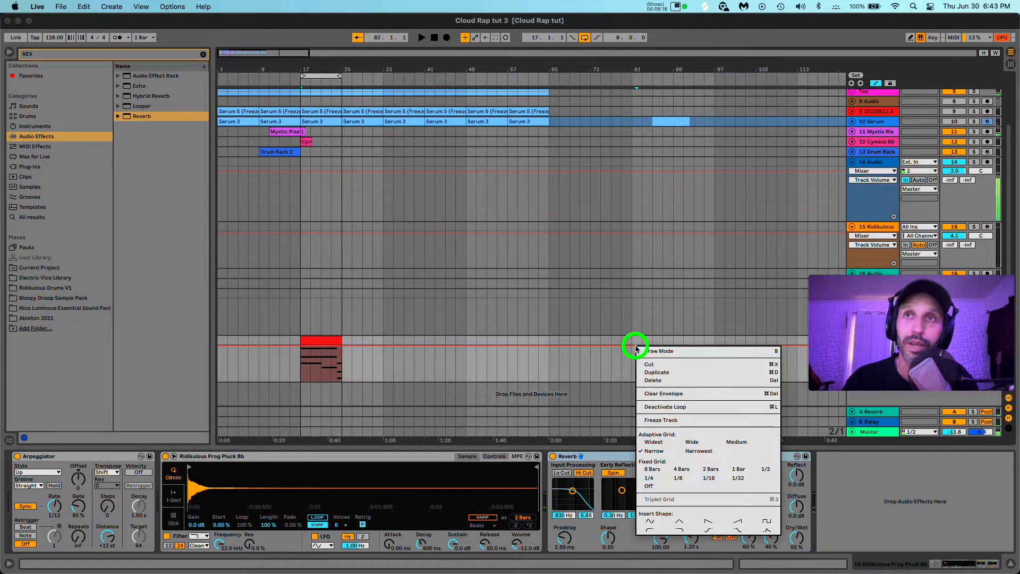
pyautogui.click(654, 380)
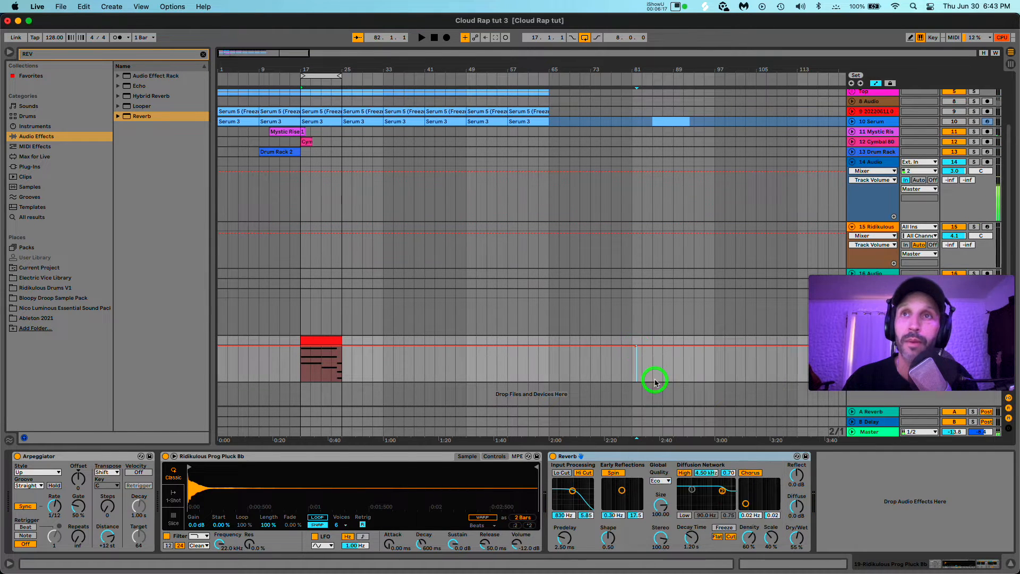
pyautogui.doubleClick(635, 345)
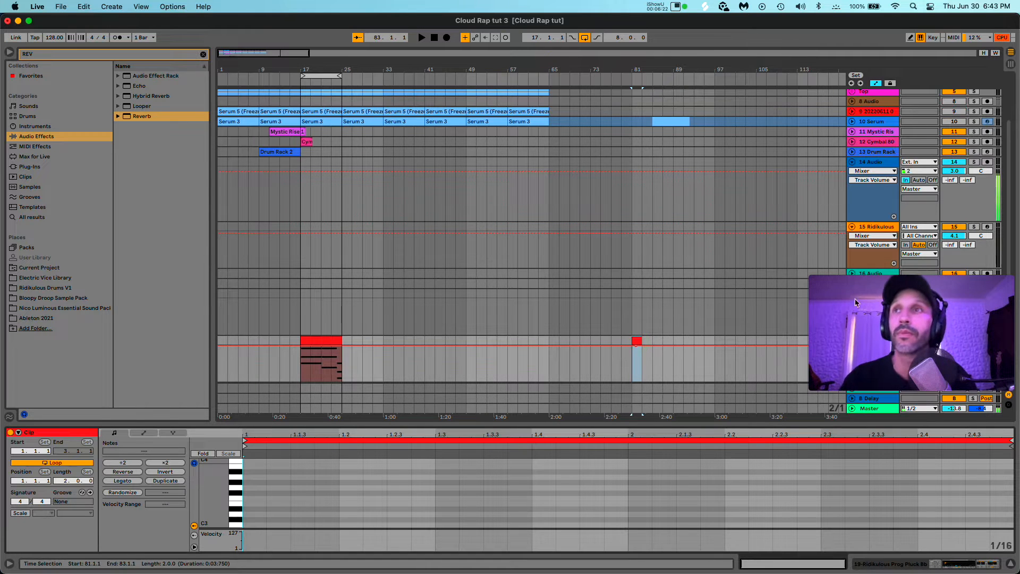
pyautogui.moveTo(863, 318); pyautogui.dragTo(835, 210)
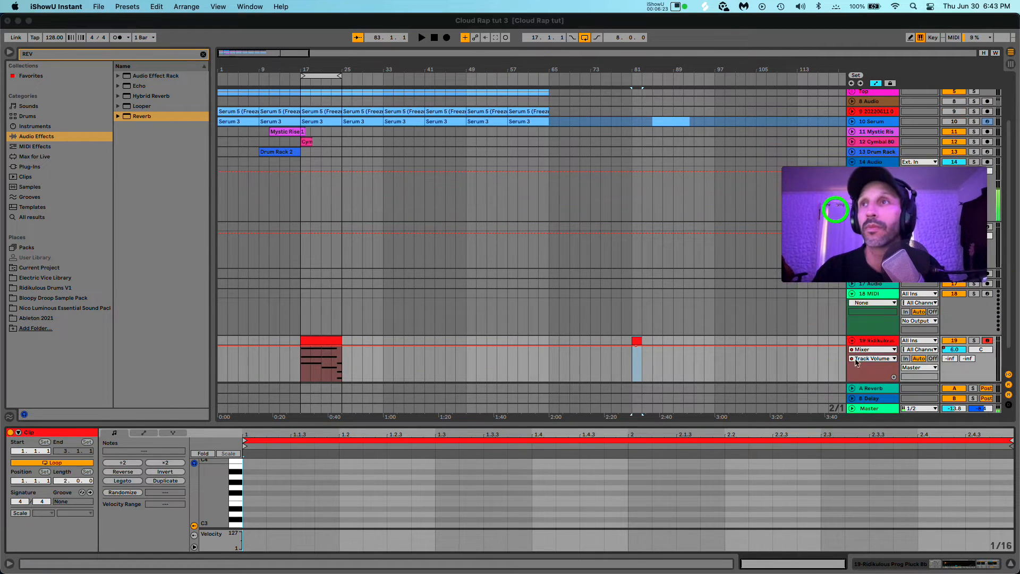
pyautogui.rightClick(962, 357)
pyautogui.click(835, 153)
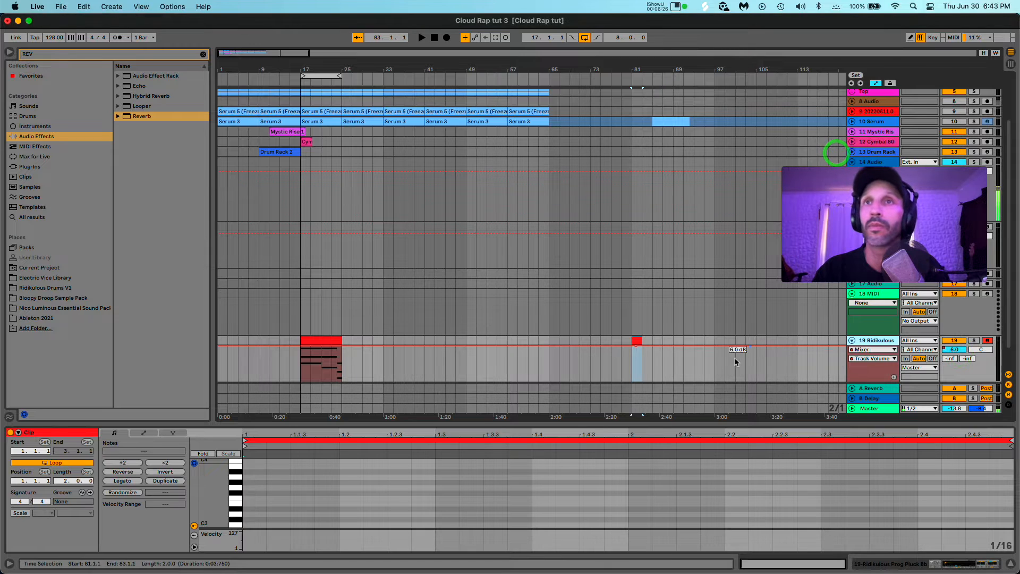
pyautogui.moveTo(654, 340); pyautogui.dragTo(629, 341)
pyautogui.press('Delete')
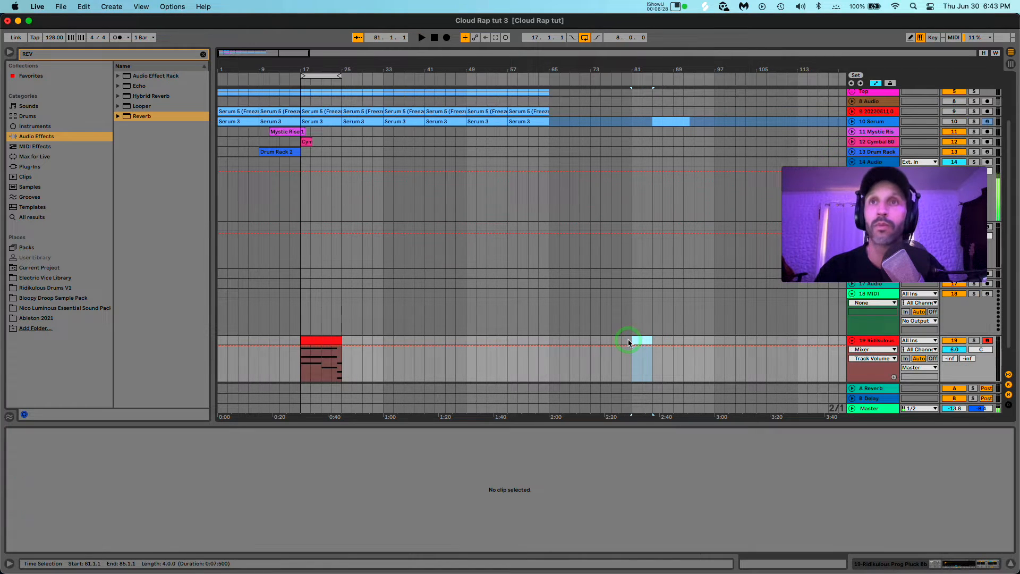
# Step: Select the pluck clip on track 19 and play it from bar 17 with tracks 19 and 14 soloed together
pyautogui.hscroll(4, 629, 342)
pyautogui.click(235, 341)
pyautogui.press('space')
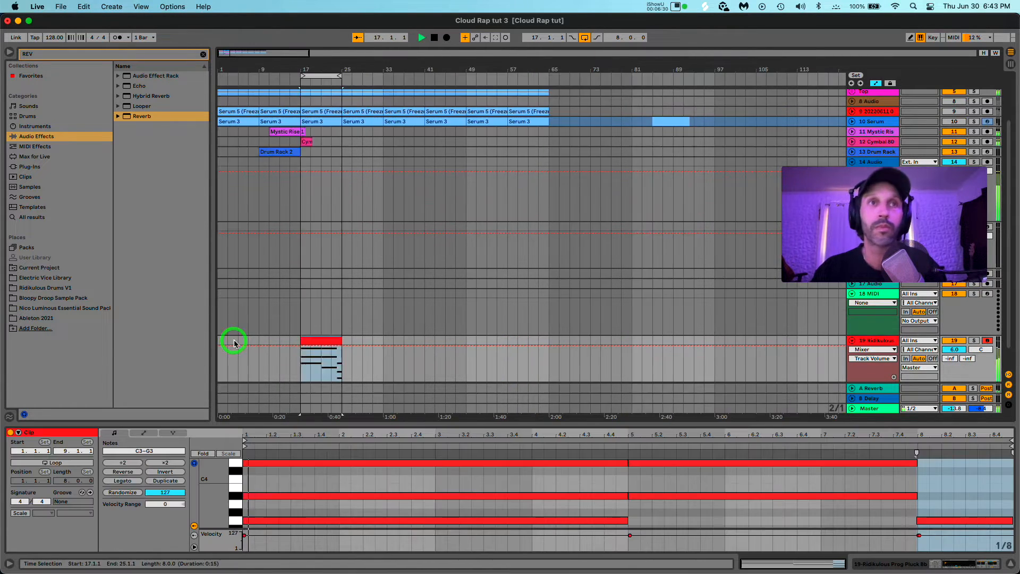
pyautogui.click(974, 340)
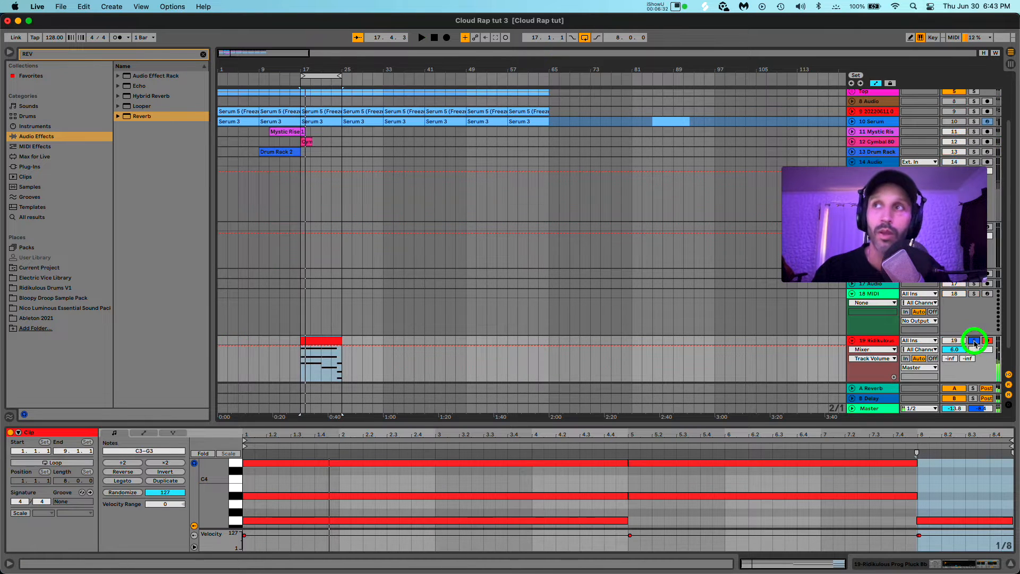
pyautogui.moveTo(895, 201); pyautogui.dragTo(832, 137)
pyautogui.click(974, 163)
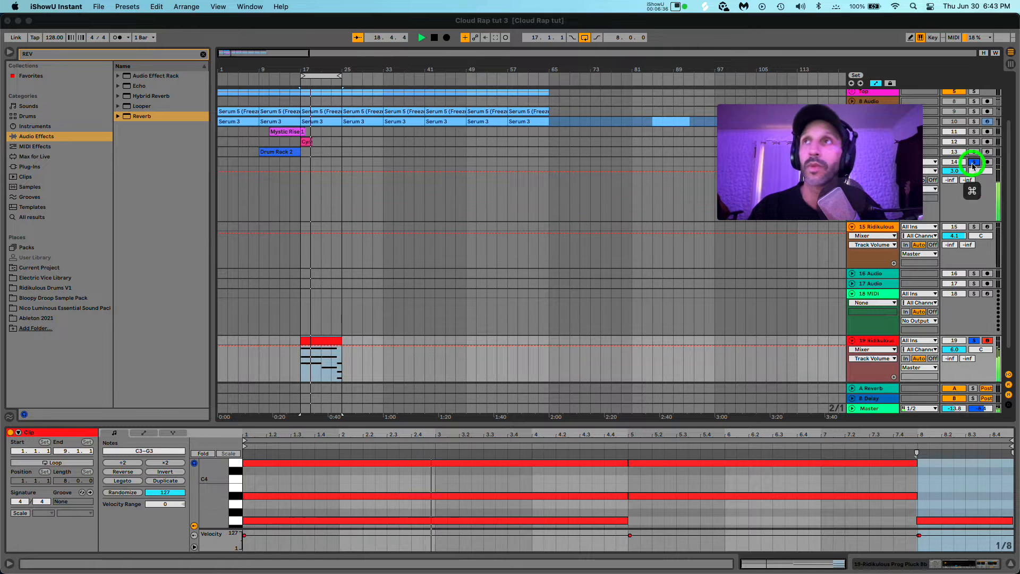
# Step: Set the pluck's Reverb to High quality with low cut on, 67% dry/wet and a decay time of 1.28 s
pyautogui.click(873, 343)
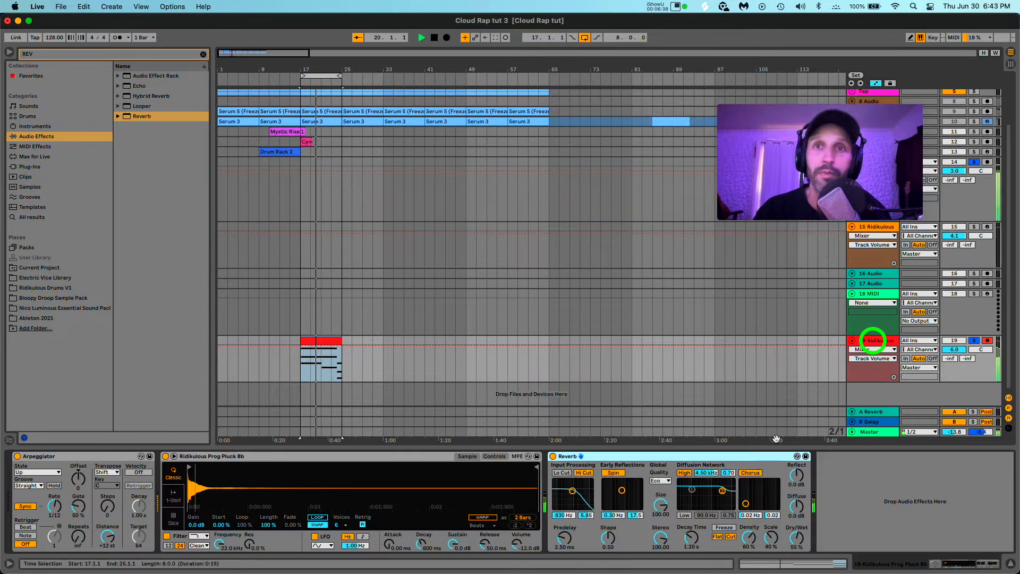
pyautogui.click(698, 536)
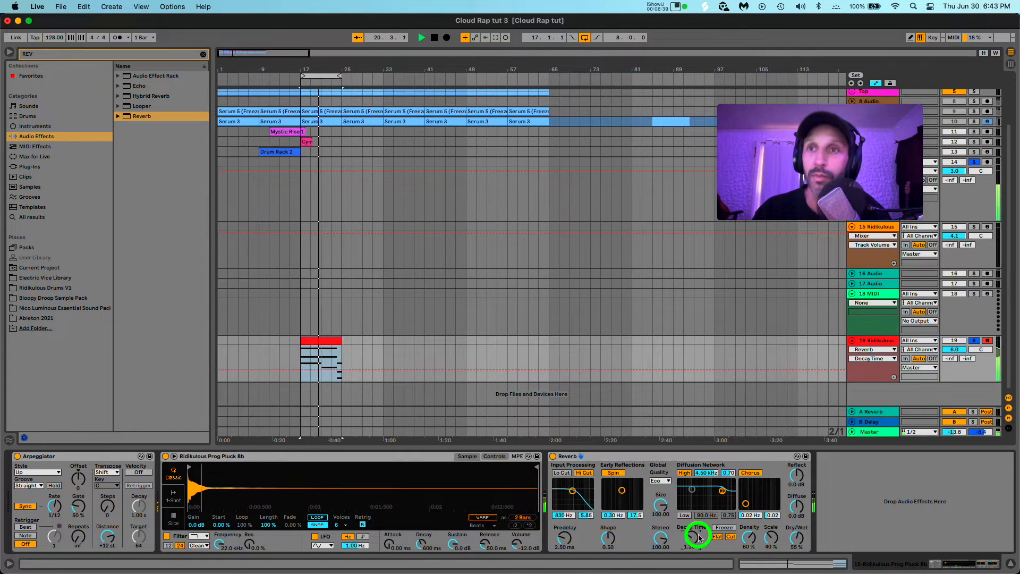
pyautogui.click(660, 480)
pyautogui.click(661, 502)
pyautogui.click(559, 473)
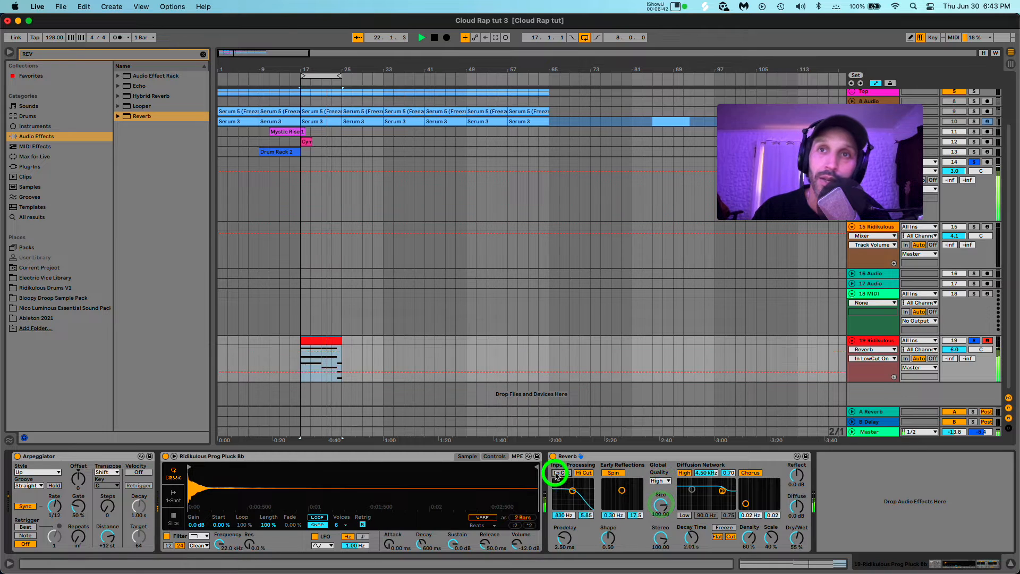
pyautogui.click(792, 541)
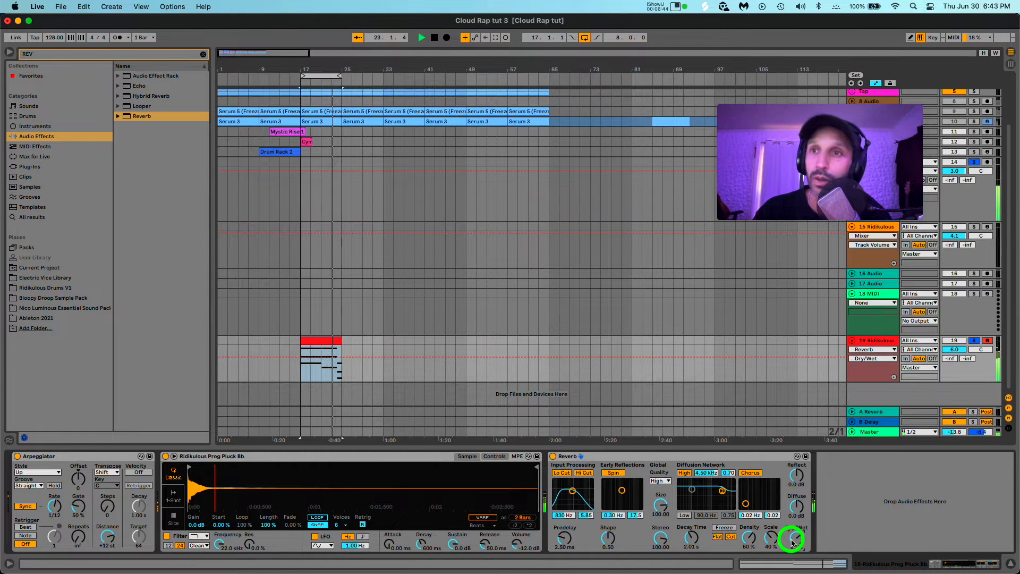
pyautogui.moveTo(698, 542); pyautogui.dragTo(717, 536)
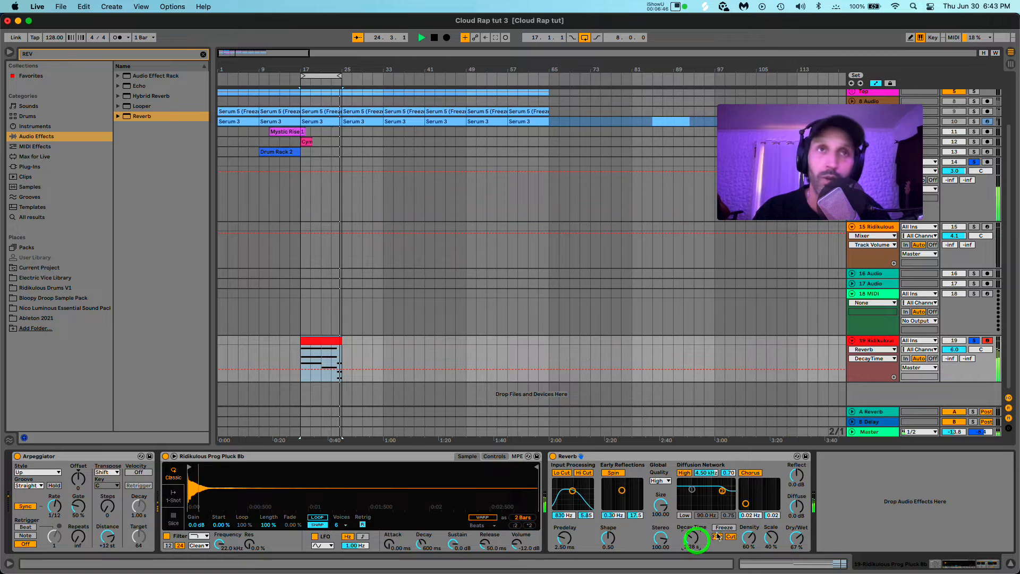
# Step: Clear the browser search and insert the OTT preset of Multiband Dynamics before the Reverb on track 19
pyautogui.click(34, 147)
pyautogui.click(33, 137)
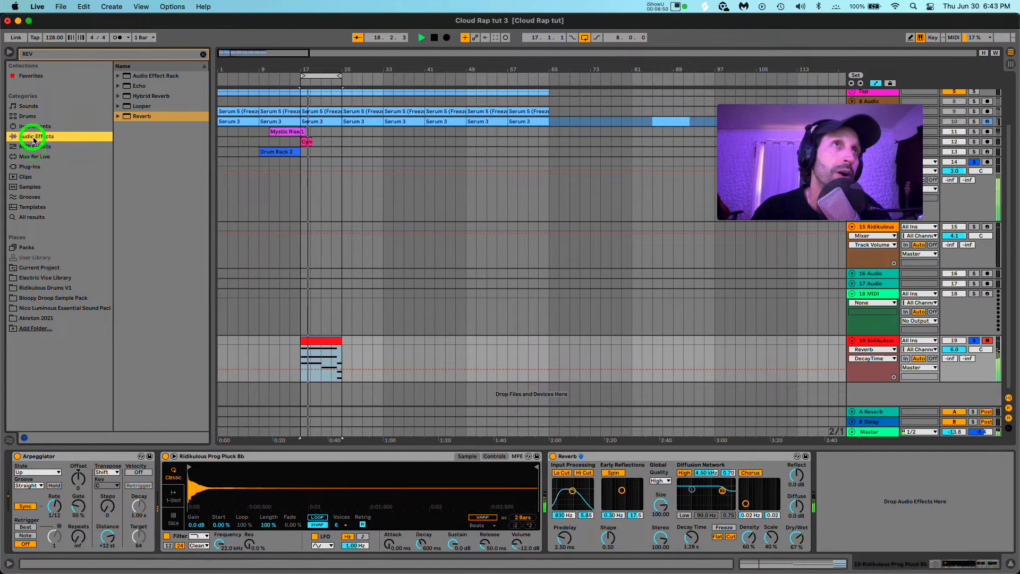
pyautogui.click(203, 55)
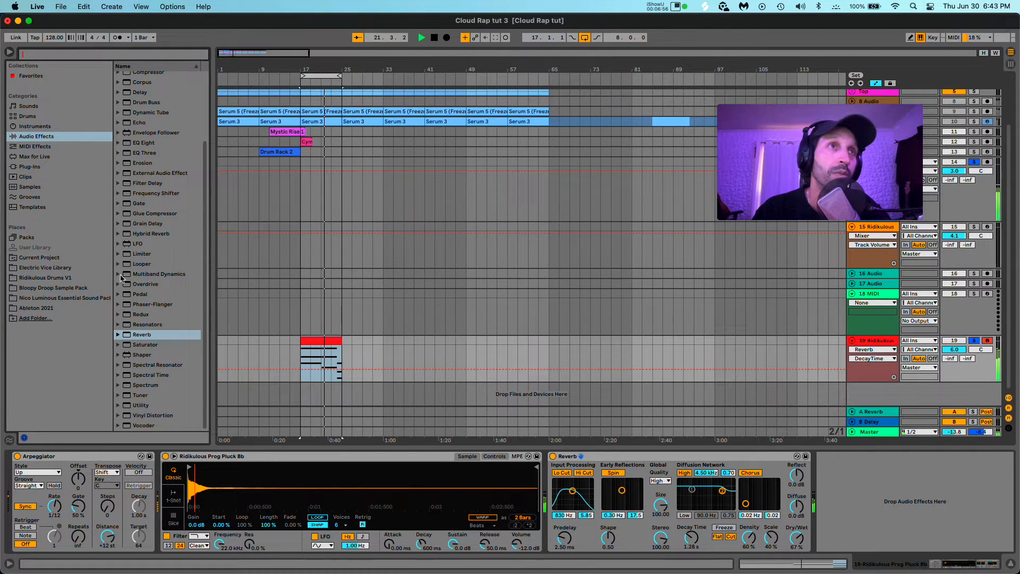
pyautogui.click(119, 274)
pyautogui.moveTo(144, 344); pyautogui.dragTo(416, 502)
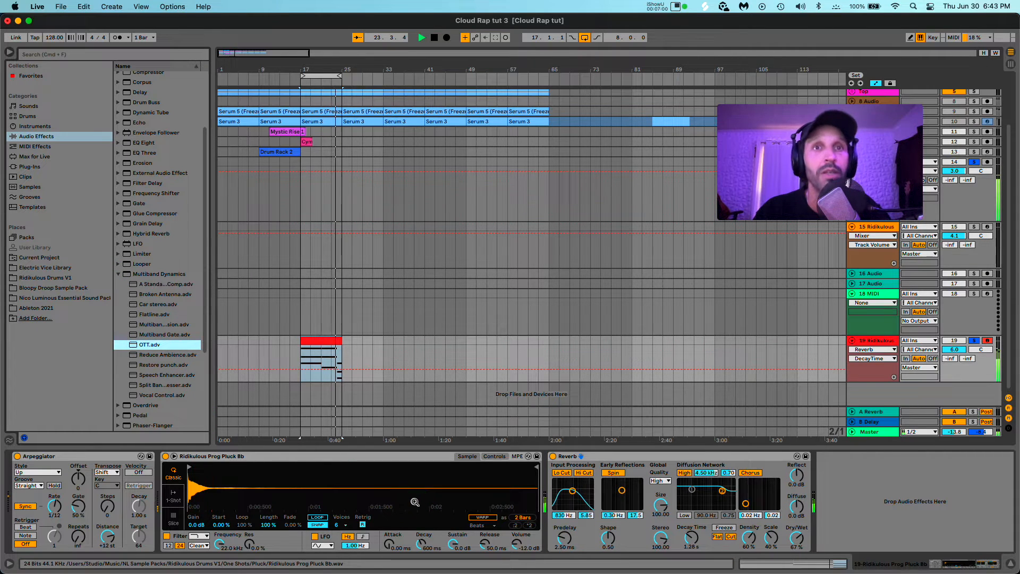
pyautogui.moveTo(508, 494); pyautogui.dragTo(547, 493)
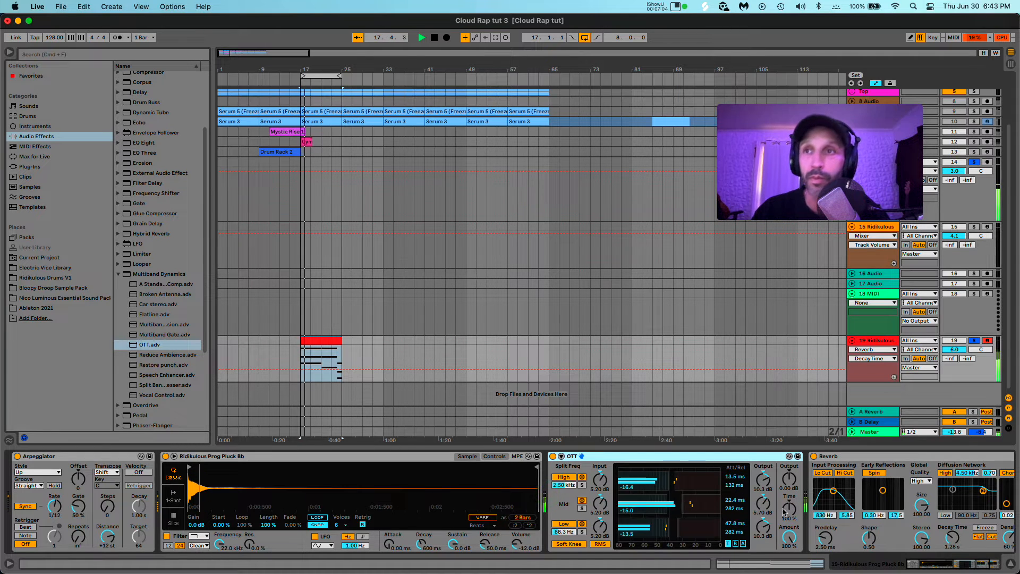
# Step: Set OTT's high output gain to 12.5 dB and low input gain to 2.70 dB, and adjust its high input gain
pyautogui.moveTo(765, 514); pyautogui.dragTo(763, 485)
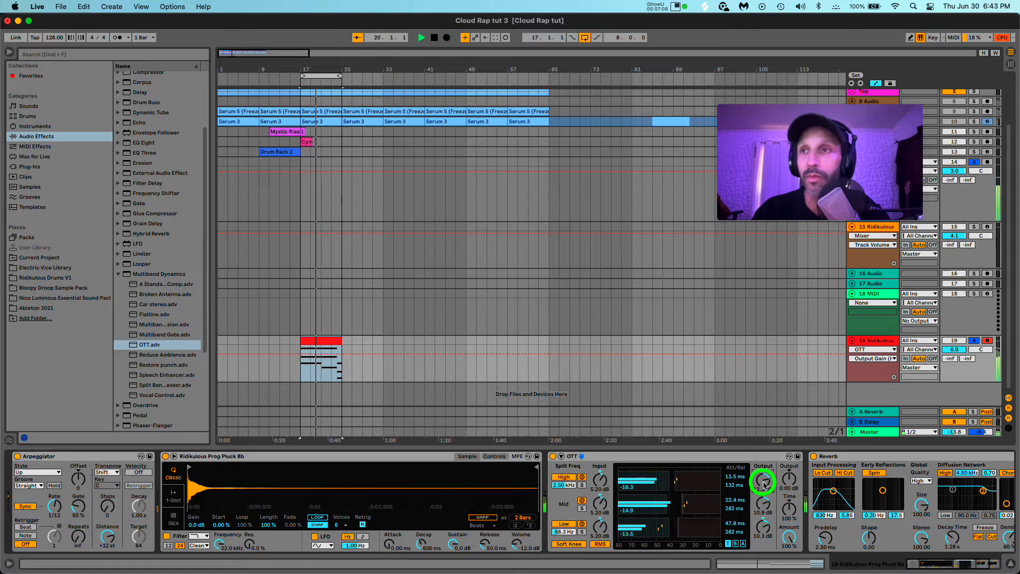
pyautogui.click(604, 531)
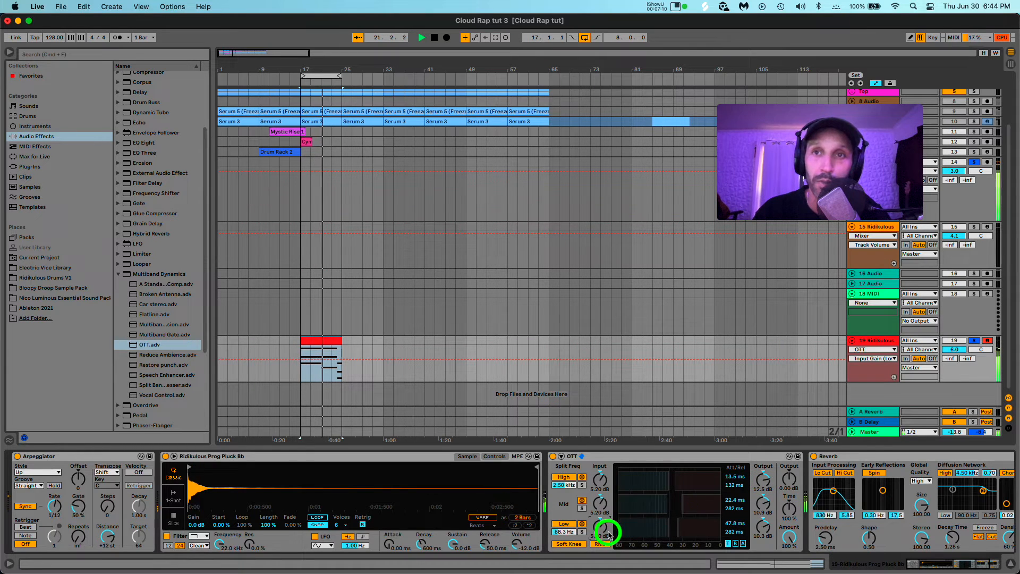
pyautogui.click(602, 501)
pyautogui.moveTo(605, 480); pyautogui.dragTo(605, 474)
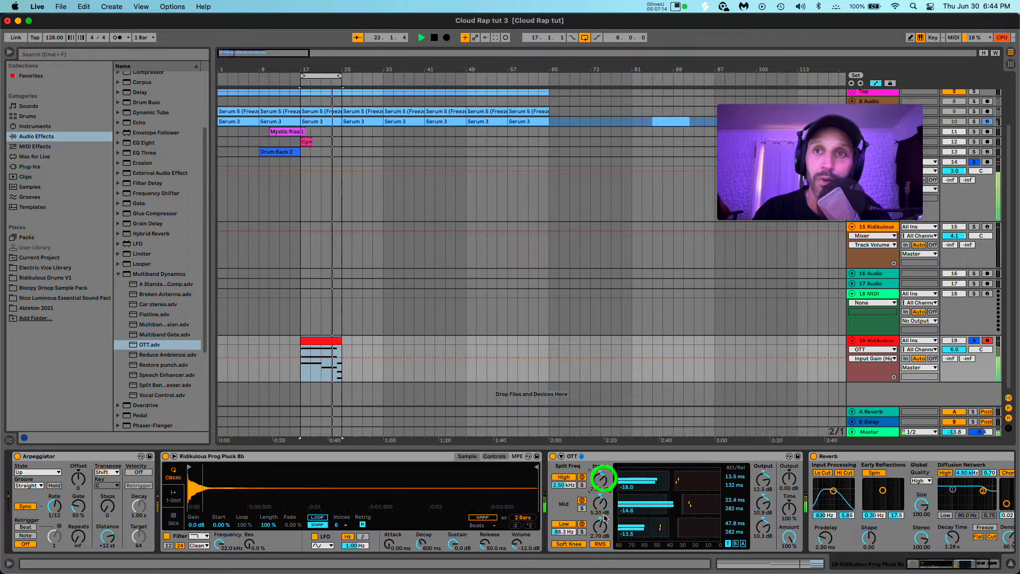
# Step: Set OTT's mid input gain to 7.12 dB and turn off the solo on track 19
pyautogui.moveTo(603, 509); pyautogui.dragTo(603, 503)
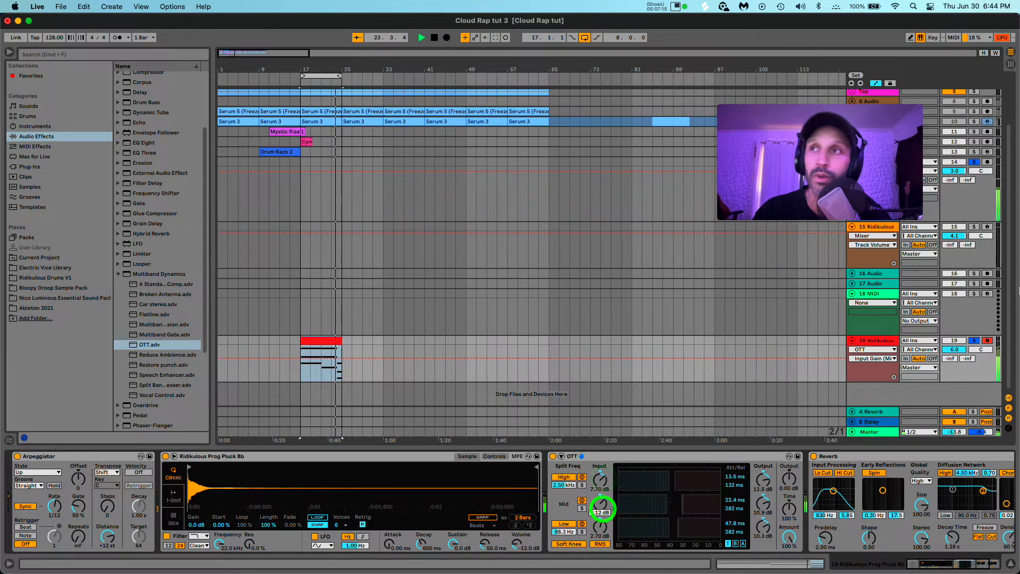
pyautogui.click(975, 340)
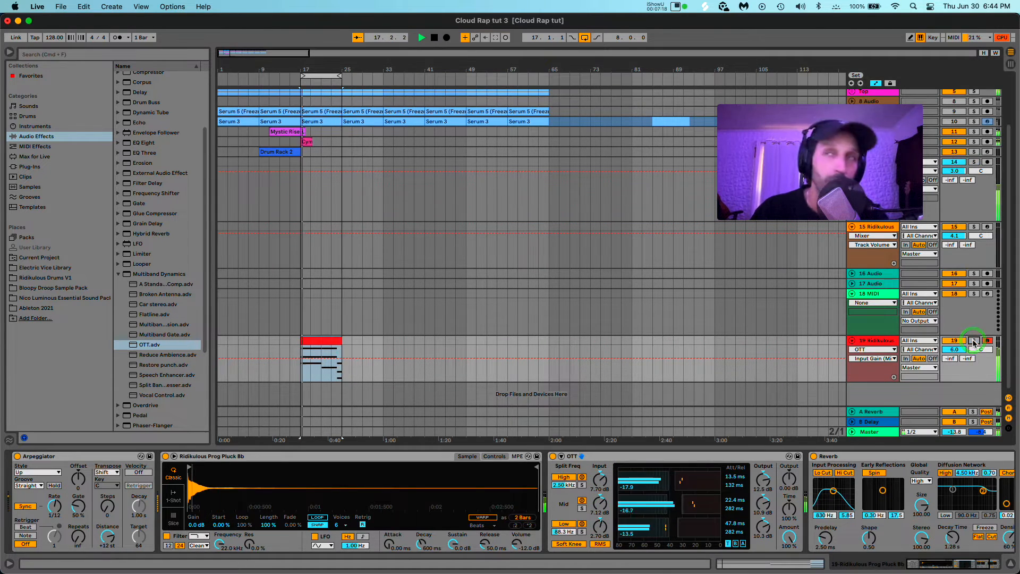
pyautogui.moveTo(777, 160); pyautogui.dragTo(872, 499)
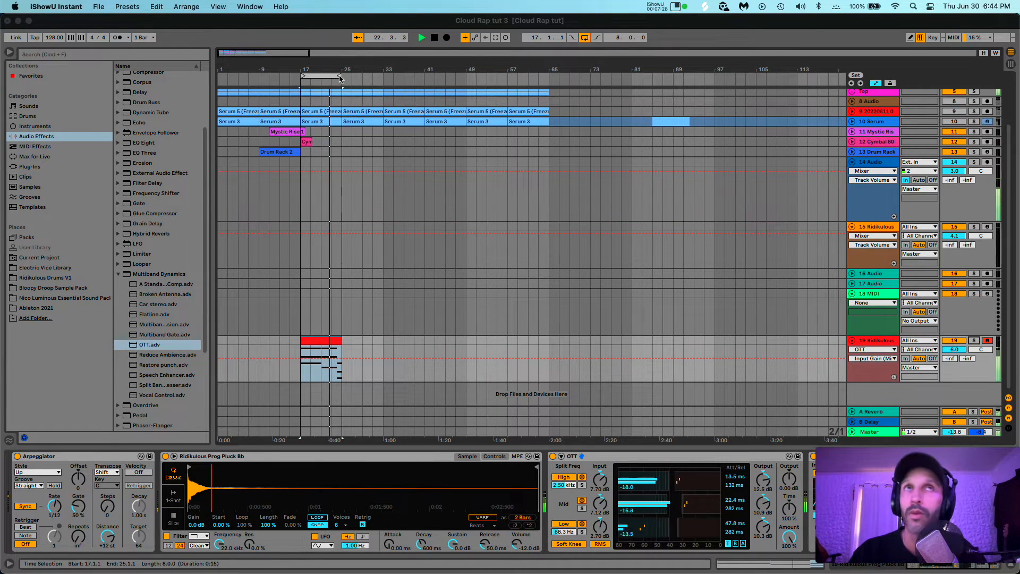
# Step: Play the arrangement from bar 9 and move the pluck clip on track 19 to bar 25
pyautogui.click(259, 194)
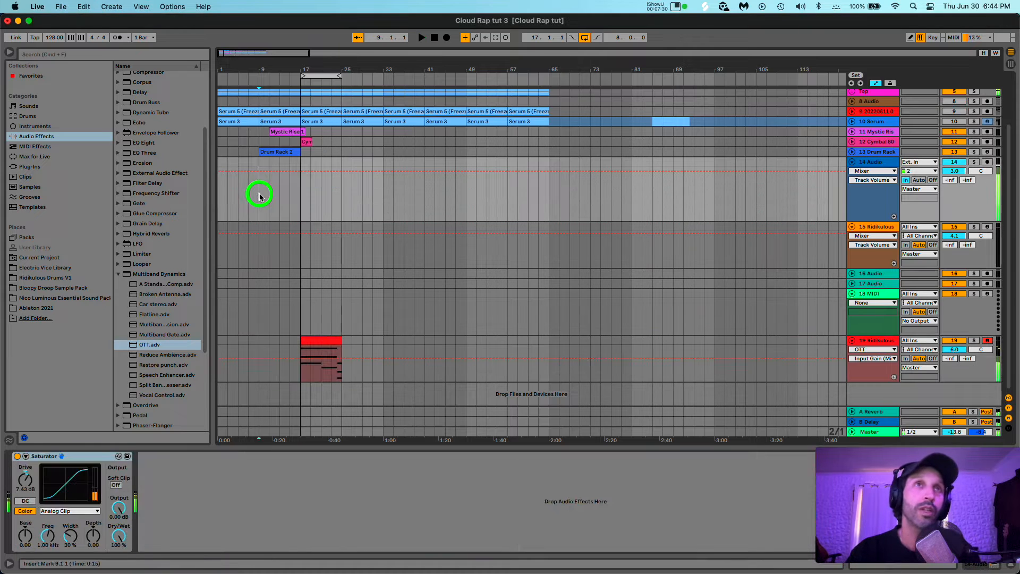
pyautogui.press('space')
pyautogui.scroll(3, 346, 294)
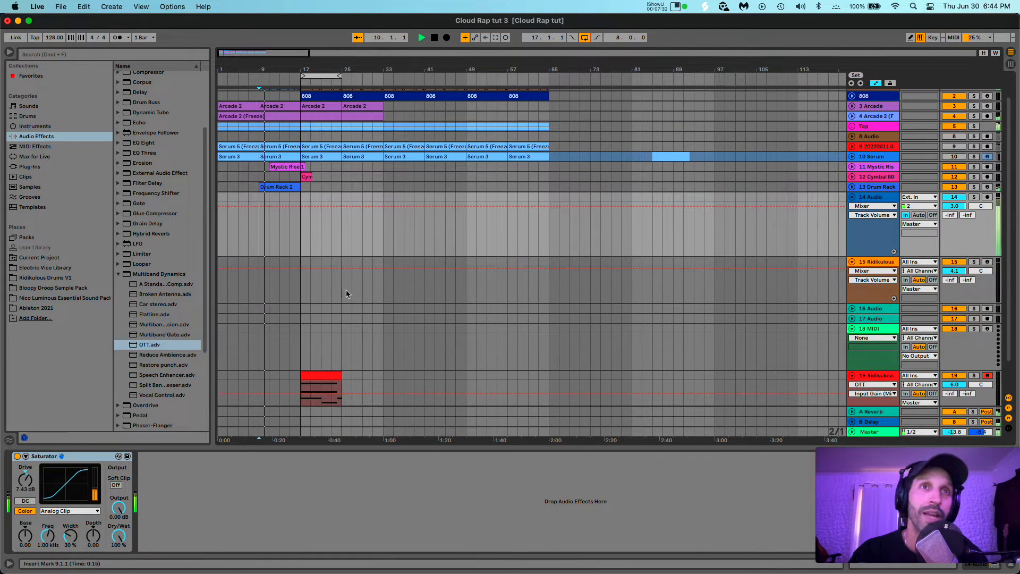
pyautogui.moveTo(314, 374); pyautogui.dragTo(358, 376)
# Step: Extend the arrangement loop to 32 bars, running from bar 17 to bar 49
pyautogui.click(326, 75)
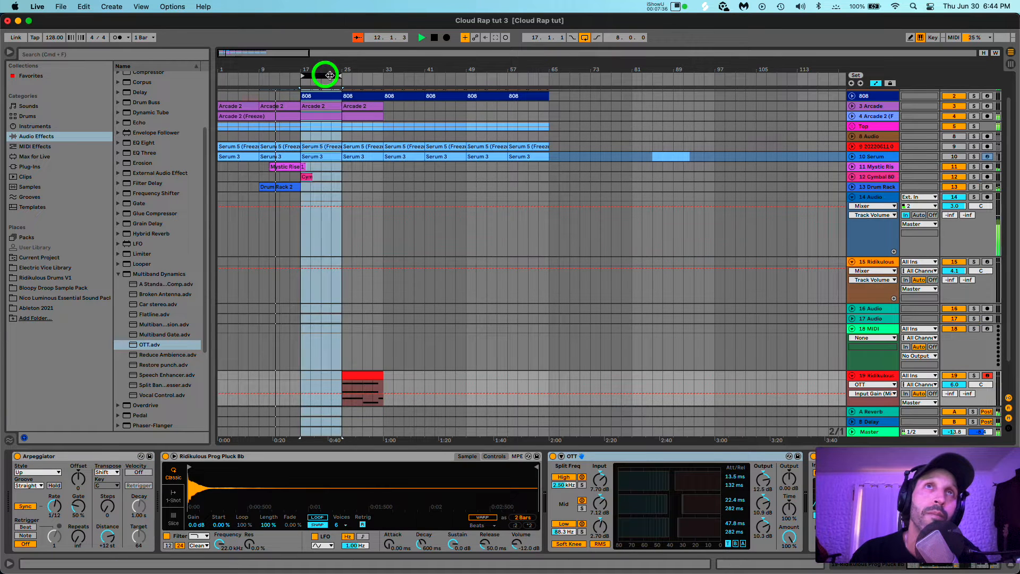
pyautogui.moveTo(340, 76); pyautogui.dragTo(463, 103)
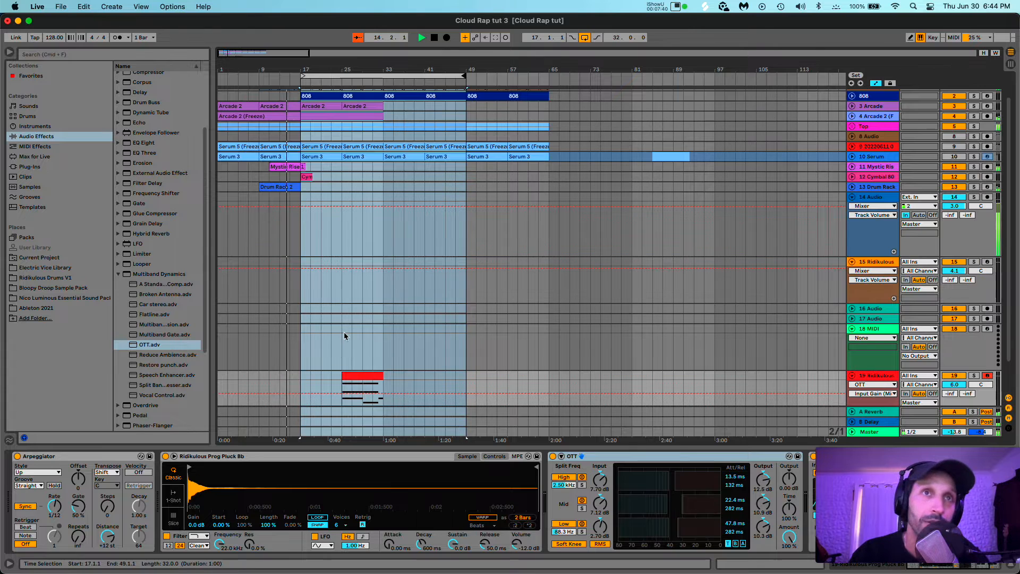
pyautogui.scroll(-2, 344, 333)
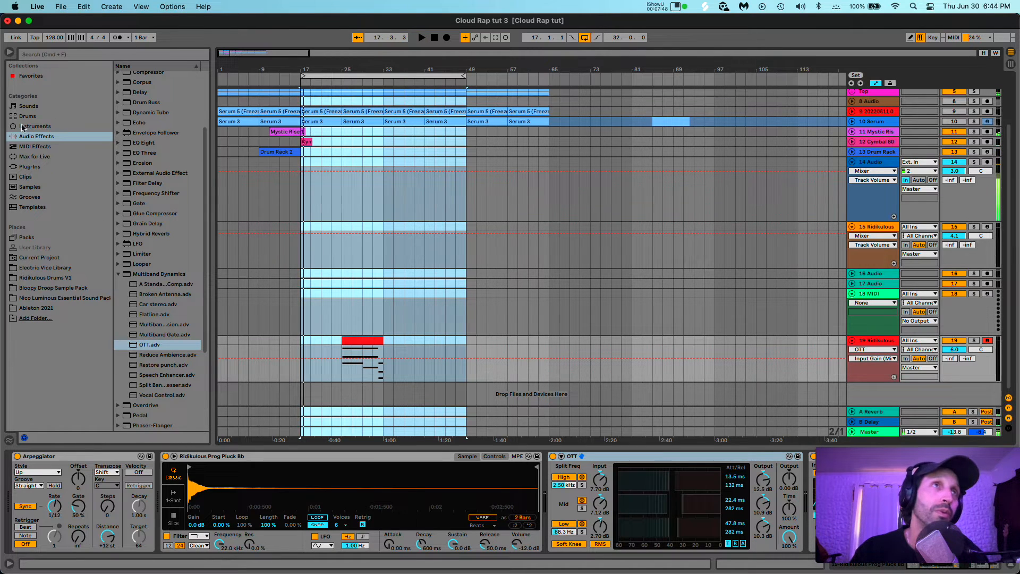
# Step: Search the browser for "CYMBAL" across all results
pyautogui.click(47, 55)
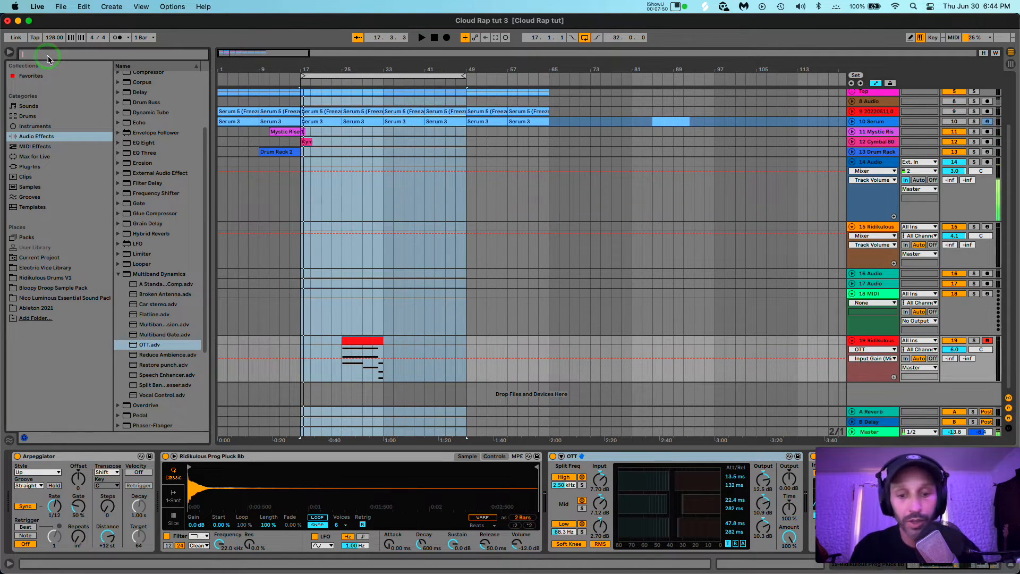
pyautogui.write('CYMBAL')
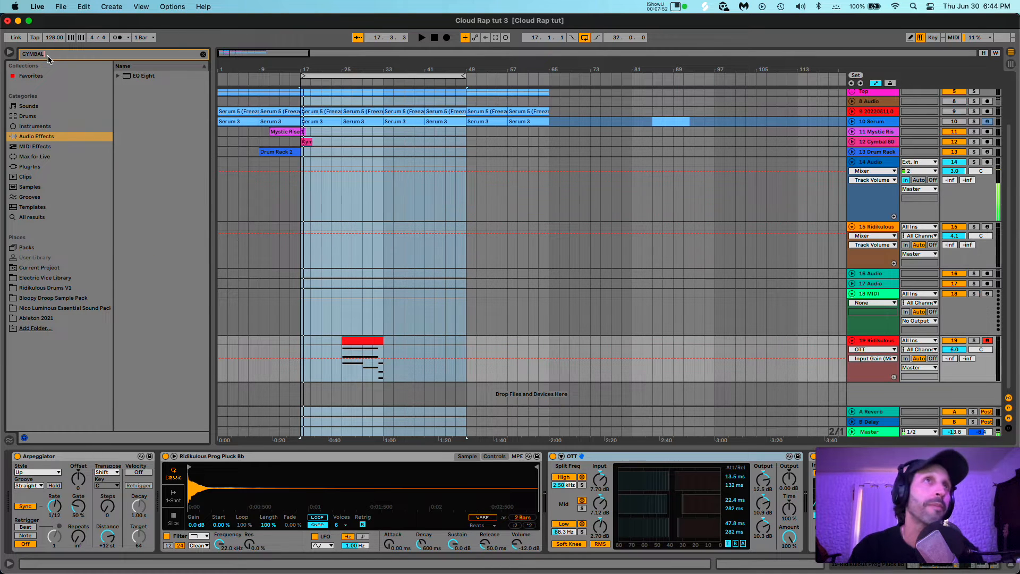
pyautogui.click(27, 218)
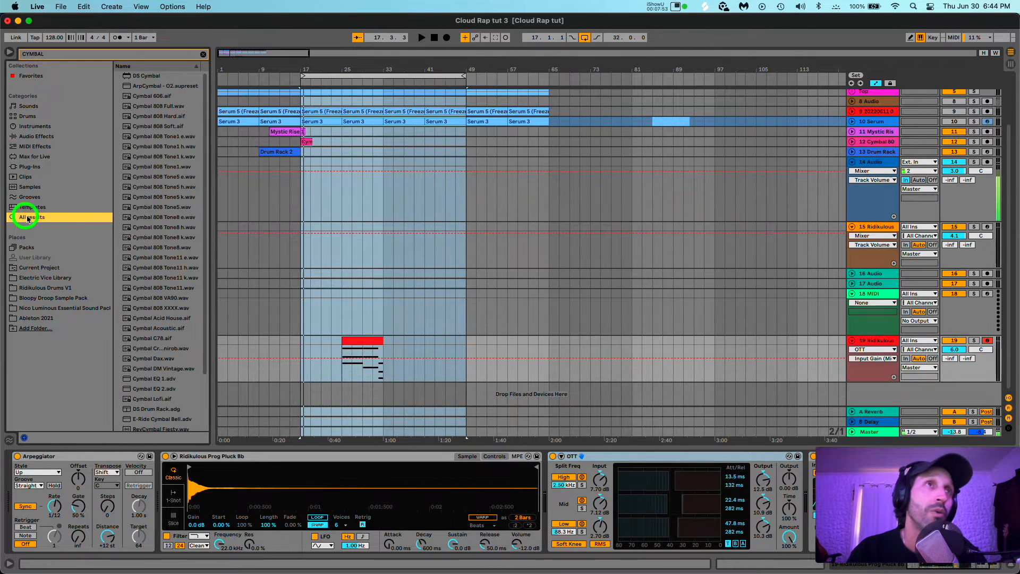
# Step: Audition the 808 cymbal samples in the search results and settle on Cymbal 808 VA90.wav
pyautogui.click(174, 168)
pyautogui.press('Down')
pyautogui.press('Down')
pyautogui.press('Down')
pyautogui.press('Down')
pyautogui.press('Down')
pyautogui.press('Down')
pyautogui.press('Down')
pyautogui.press('Down')
pyautogui.press('Down')
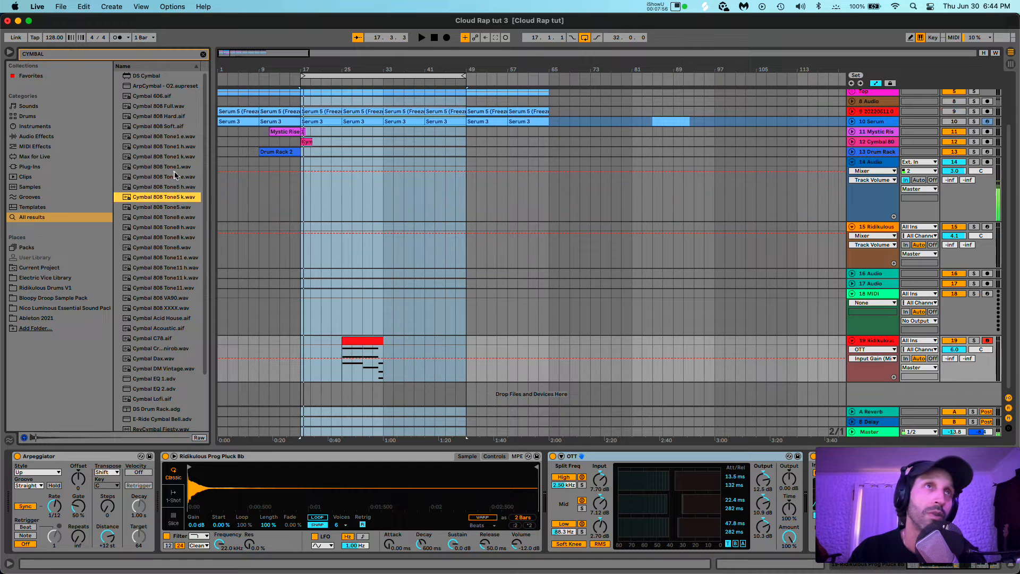
pyautogui.press('Down')
pyautogui.press('Down')
pyautogui.press('Down')
pyautogui.press('Down')
pyautogui.press('Down')
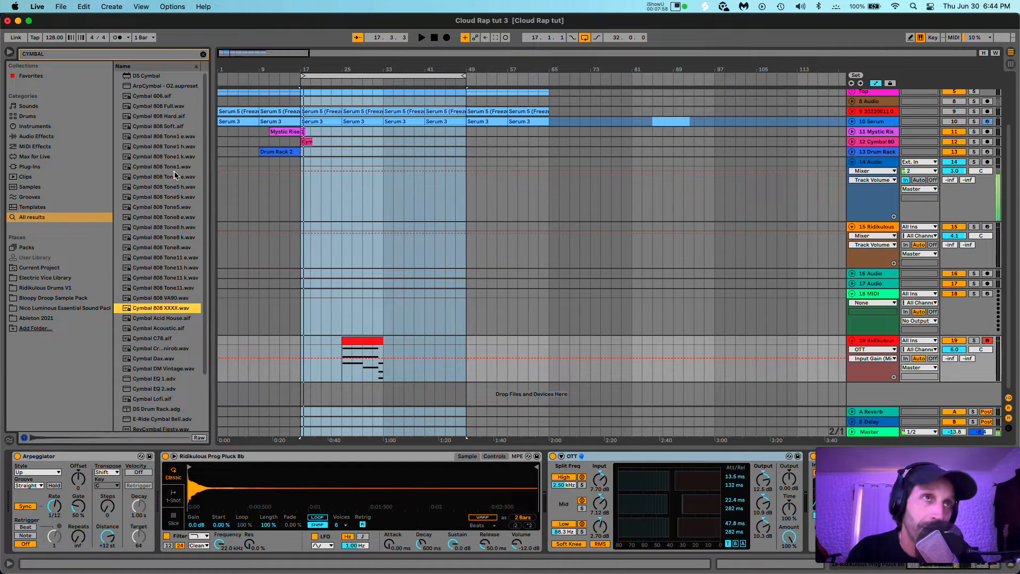
pyautogui.press('Up')
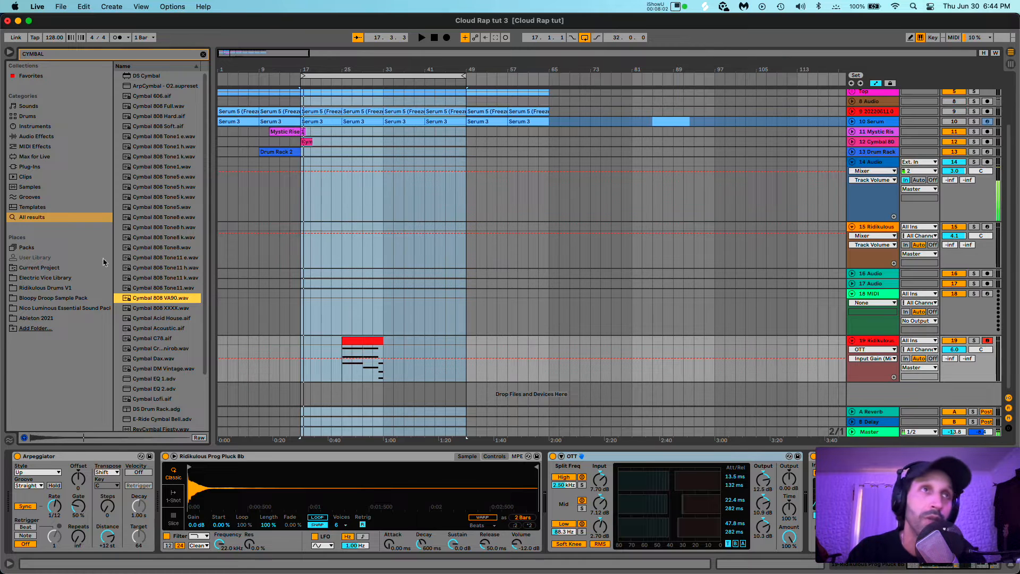
# Step: Place Cymbal 808 VA90.wav at bar 25 on a new audio track below track 19
pyautogui.moveTo(149, 312); pyautogui.dragTo(343, 399)
pyautogui.press('+')
pyautogui.press('+')
pyautogui.press('+')
pyautogui.press('+')
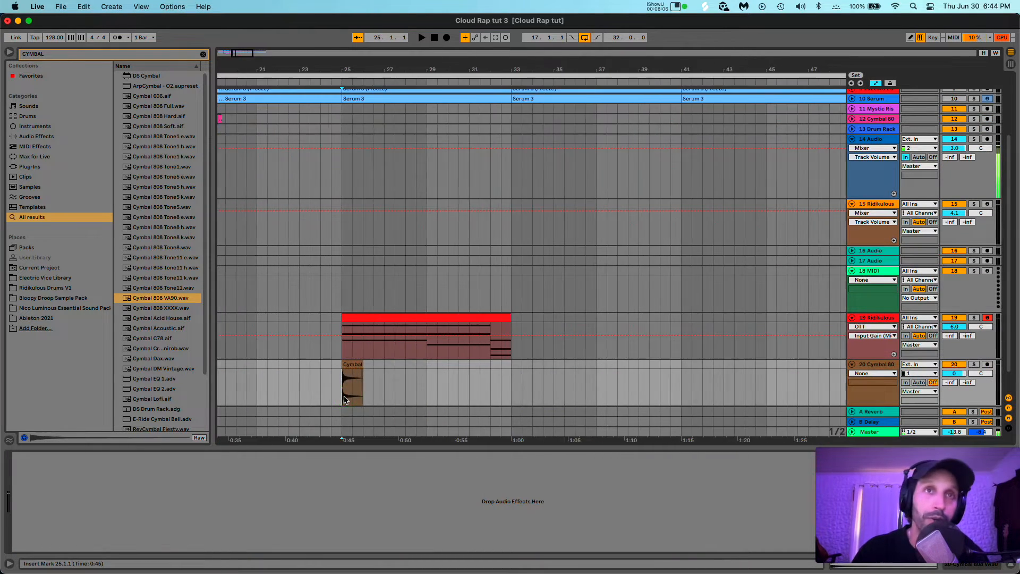
# Step: Turn off Warp on the track 20 cymbal clip, reverse it, and shift it to run from bar 24 to bar 25
pyautogui.doubleClick(347, 364)
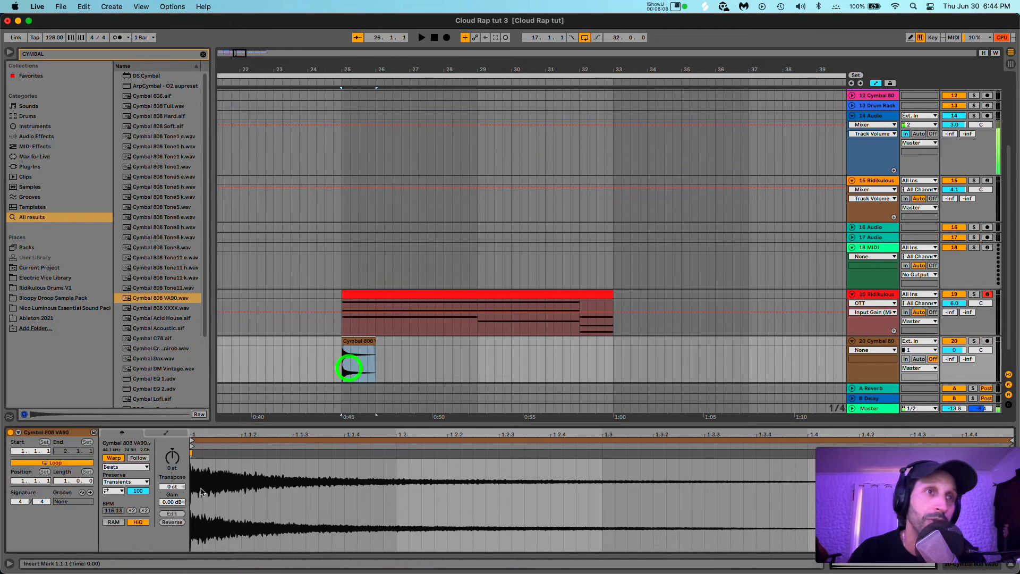
pyautogui.click(112, 459)
pyautogui.moveTo(364, 341); pyautogui.dragTo(335, 355)
pyautogui.scroll(10, 336, 359)
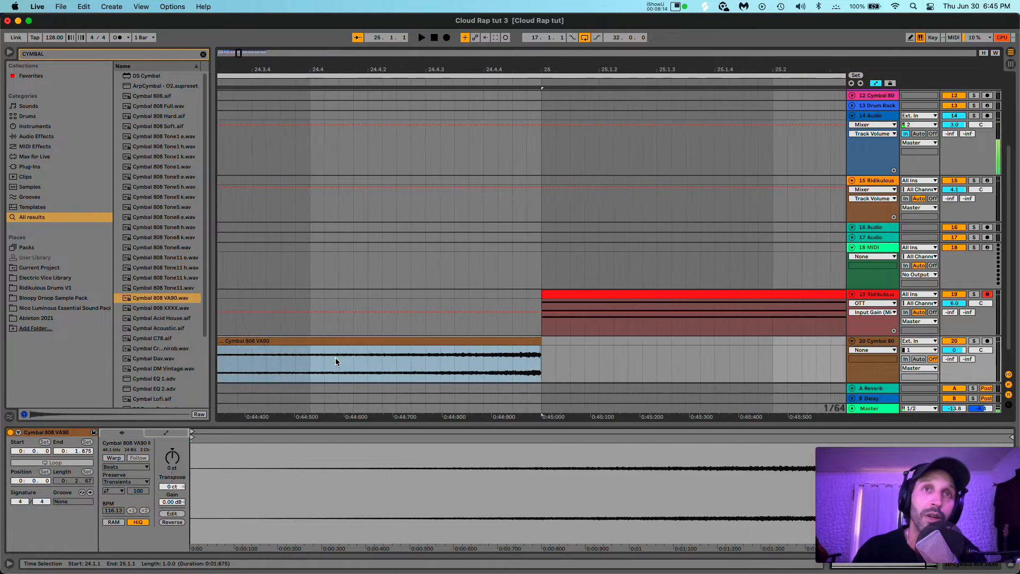
pyautogui.scroll(-6, 336, 359)
# Step: Play the reversed cymbal from bar 24 into the pluck clip at bar 25
pyautogui.click(305, 340)
pyautogui.press('space')
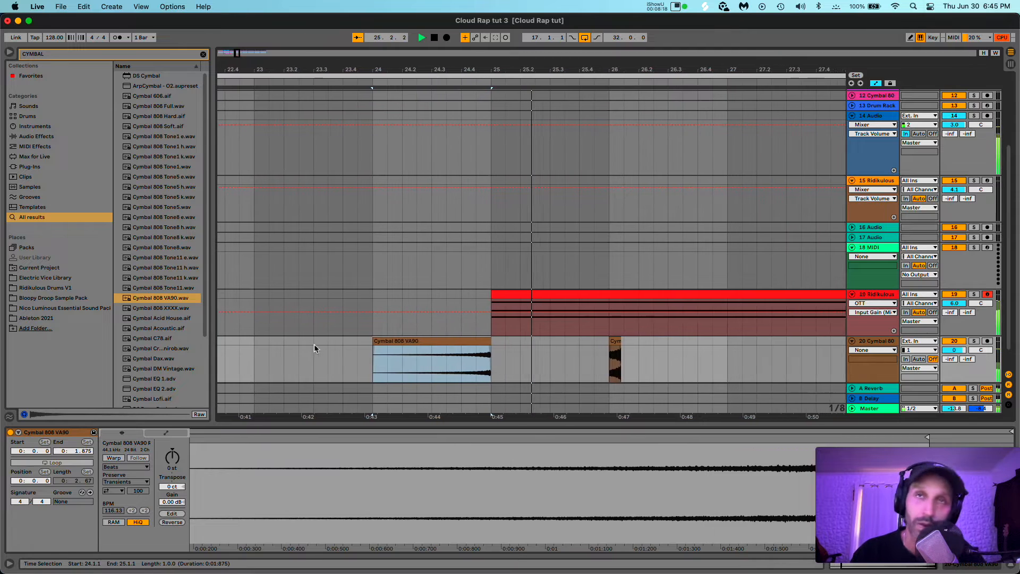
pyautogui.press('super+space')
pyautogui.click(314, 346)
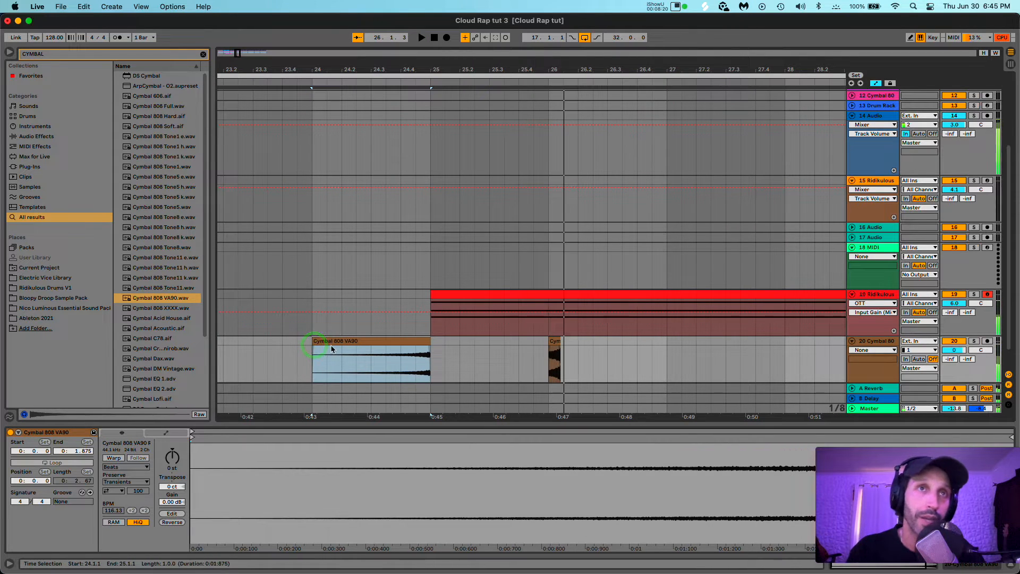
# Step: Duplicate the reversed cymbal to bar 25, turn off Reverse on the copy, and play from bar 24
pyautogui.click(330, 344)
pyautogui.press('super+d')
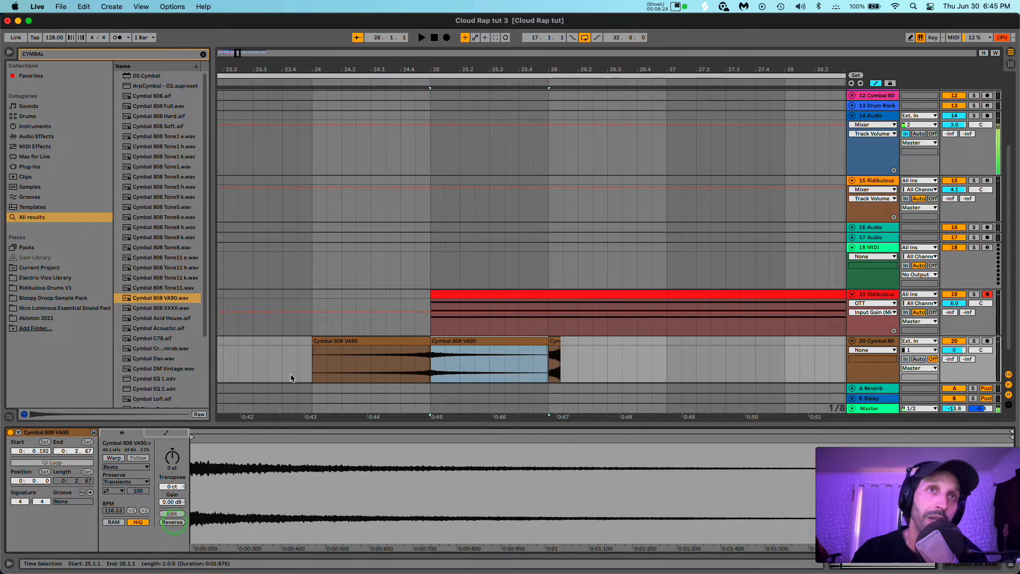
pyautogui.click(312, 366)
pyautogui.press('space')
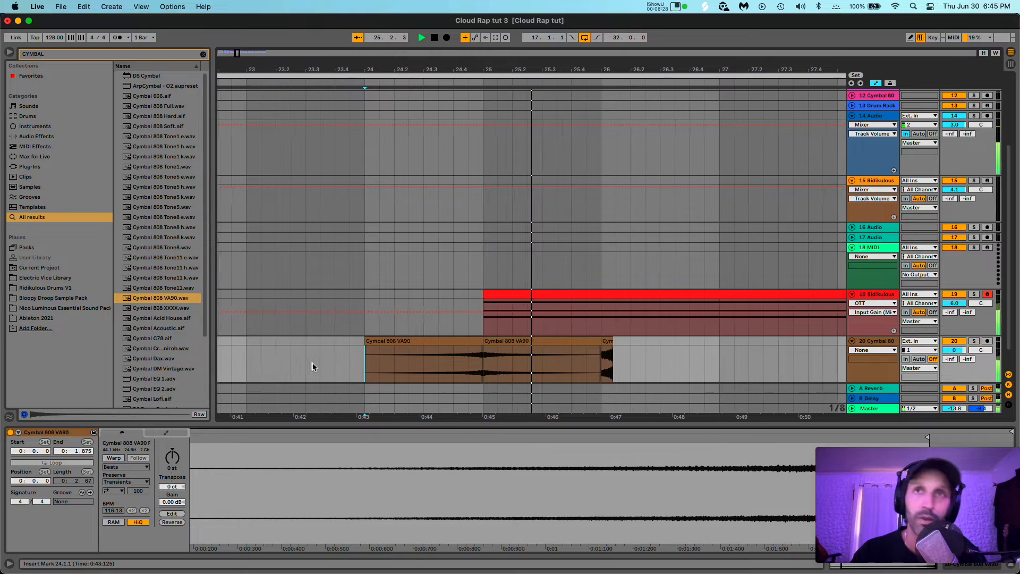
# Step: Audition neighbouring cymbals, place Cymbal 808 XXXX.wav at bar 25 on track 20 over the duplicate, and play from bar 24
pyautogui.click(152, 301)
pyautogui.press('Down')
pyautogui.press('Down')
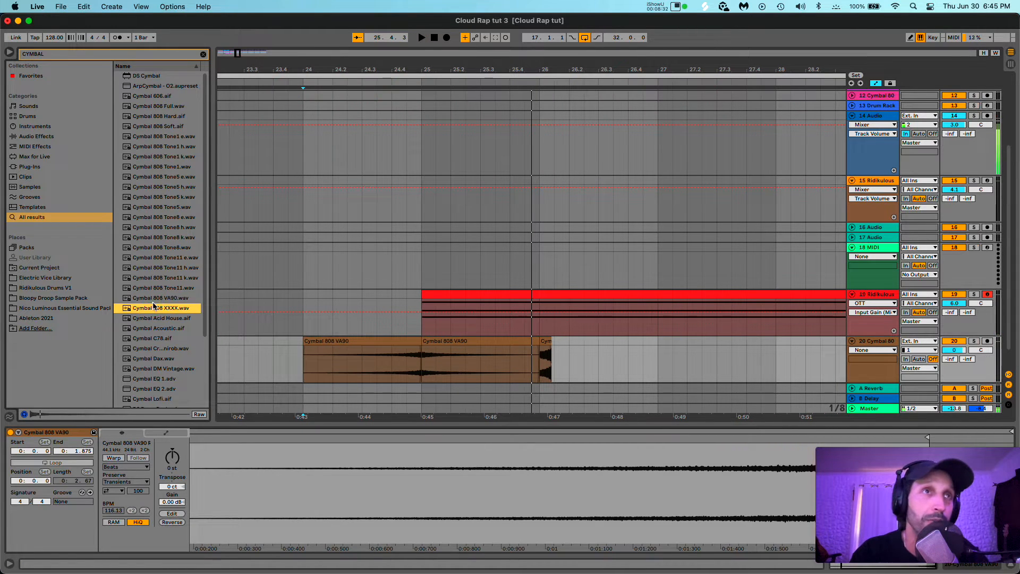
pyautogui.press('Up')
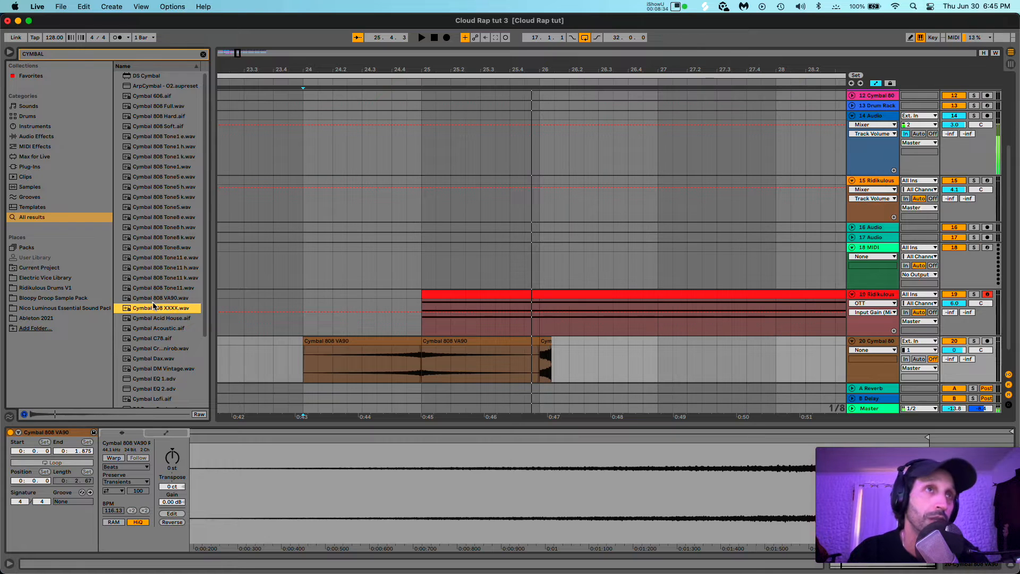
pyautogui.moveTo(149, 310); pyautogui.dragTo(425, 357)
pyautogui.click(306, 366)
pyautogui.press('space')
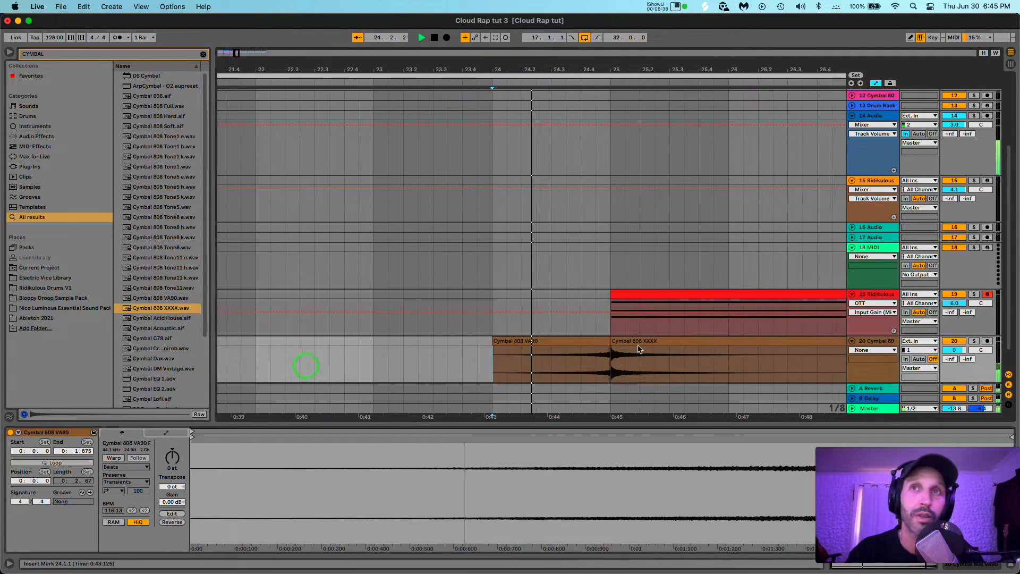
# Step: Turn off Warp on the Cymbal 808 XXXX clip and play the transition from bar 22
pyautogui.click(633, 341)
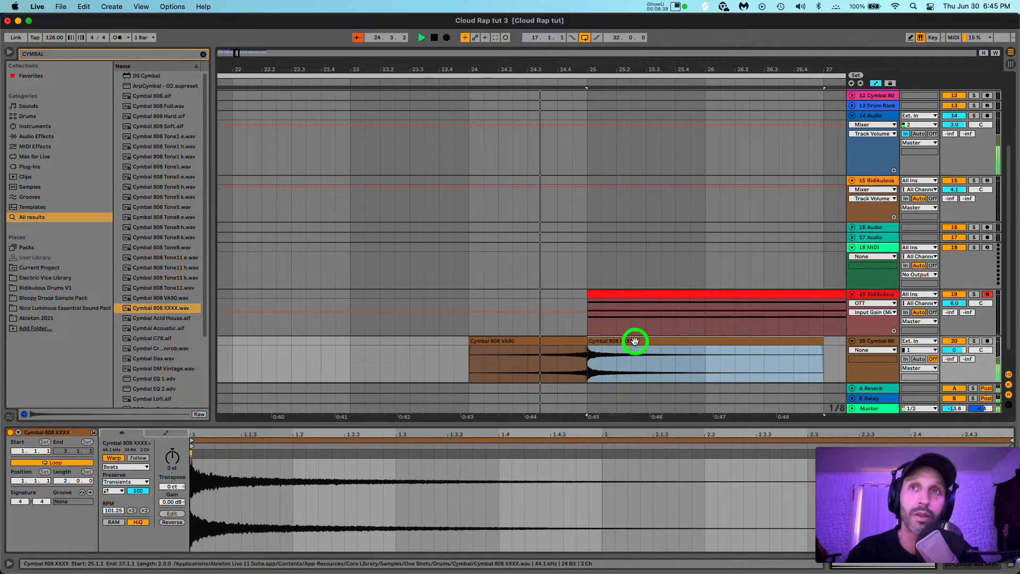
pyautogui.click(115, 458)
pyautogui.click(460, 370)
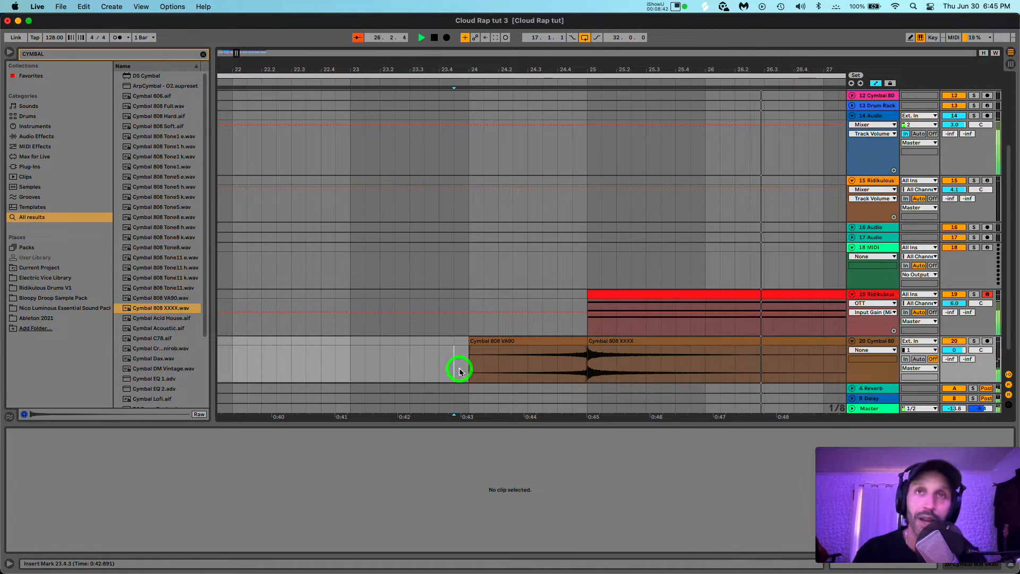
pyautogui.press('-')
pyautogui.press('-')
pyautogui.press('space')
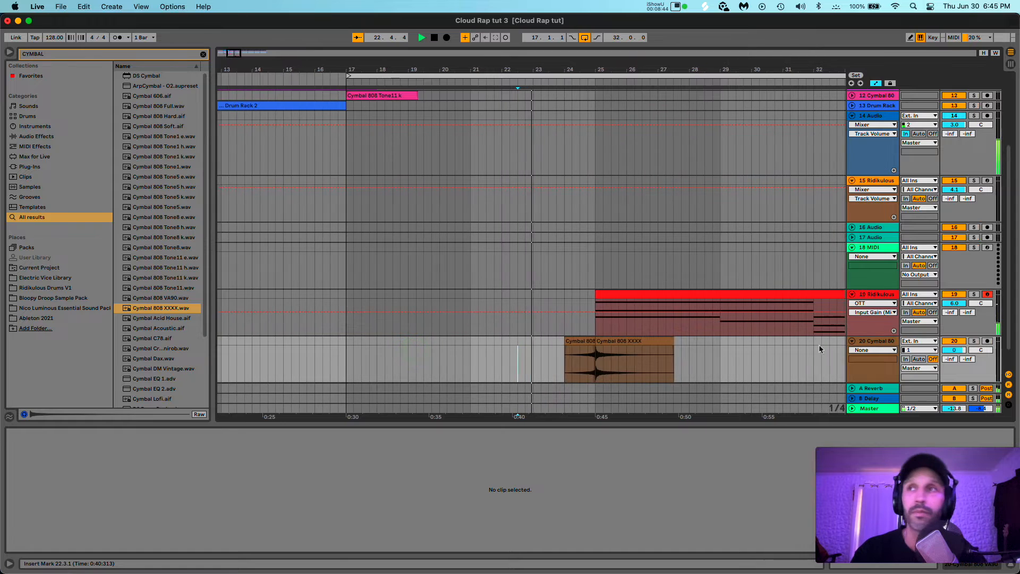
# Step: Set the volume of cymbal track 20 to -9.8 dB during playback
pyautogui.click(946, 350)
pyautogui.scroll(-5, 947, 351)
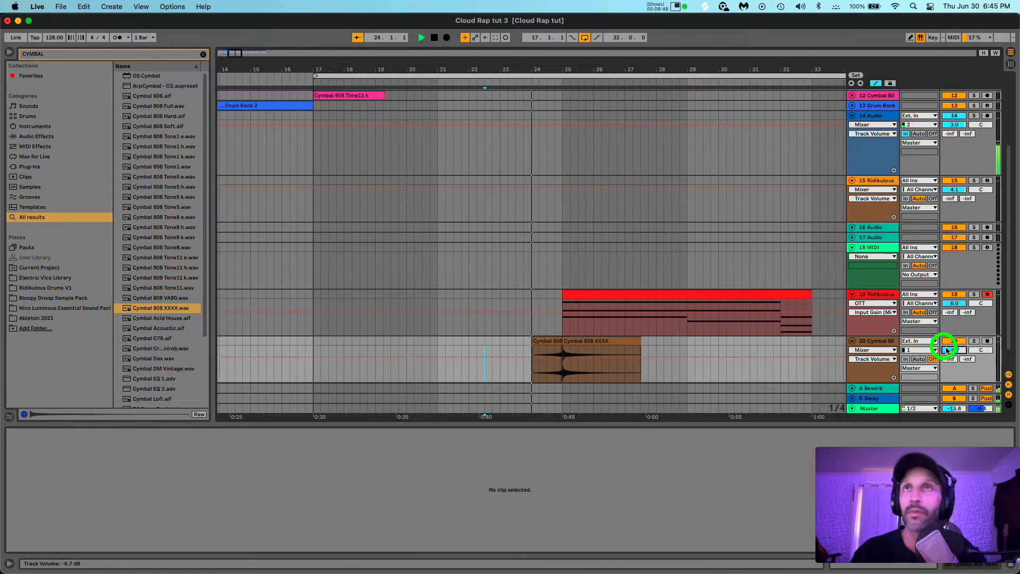
pyautogui.scroll(-1, 946, 350)
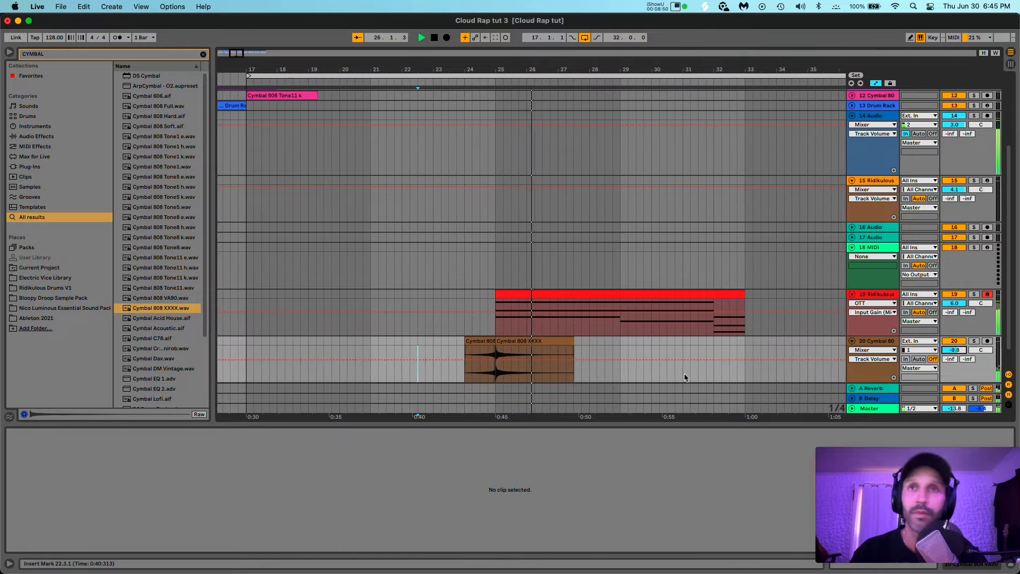
pyautogui.scroll(-3, 621, 383)
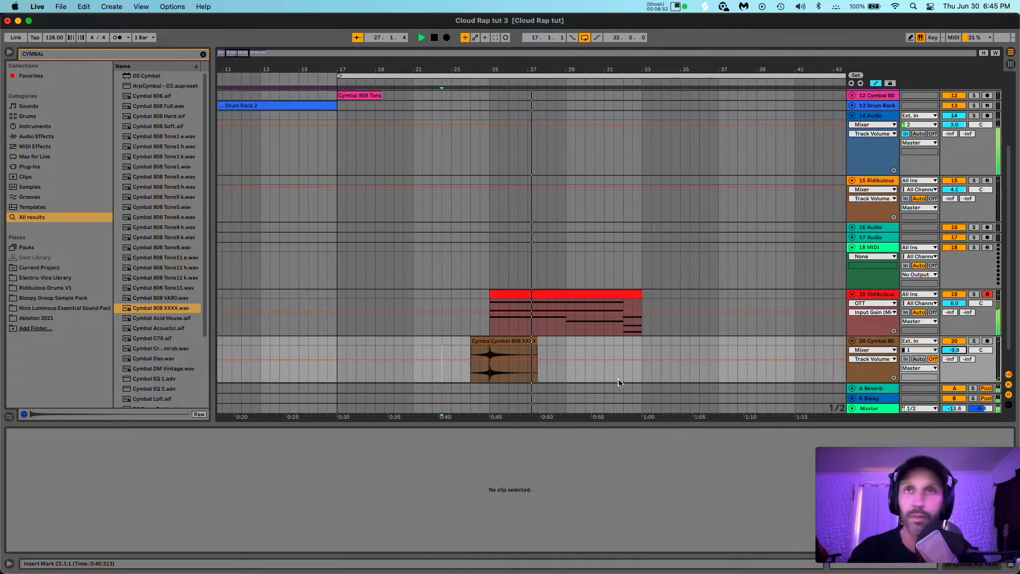
# Step: Move the pluck clip on track 19 to bar 33 and restart playback shortly before bar 17
pyautogui.click(493, 276)
pyautogui.moveTo(481, 295); pyautogui.dragTo(633, 319)
pyautogui.click(376, 292)
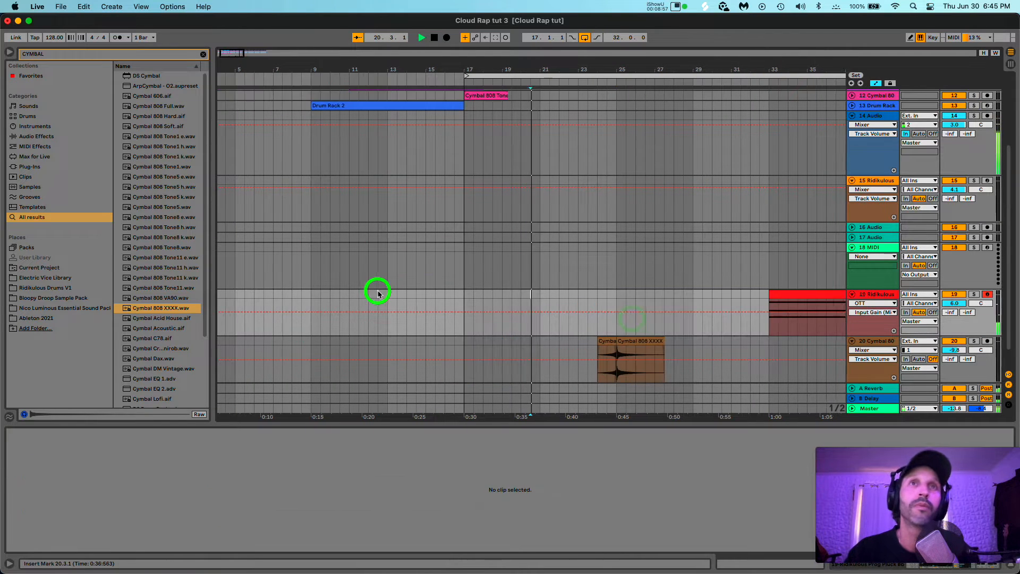
pyautogui.click(422, 288)
# Step: Copy both cymbal clips on track 20 so that the reversed cymbal starts at bar 16 and leads into bar 17
pyautogui.click(658, 341)
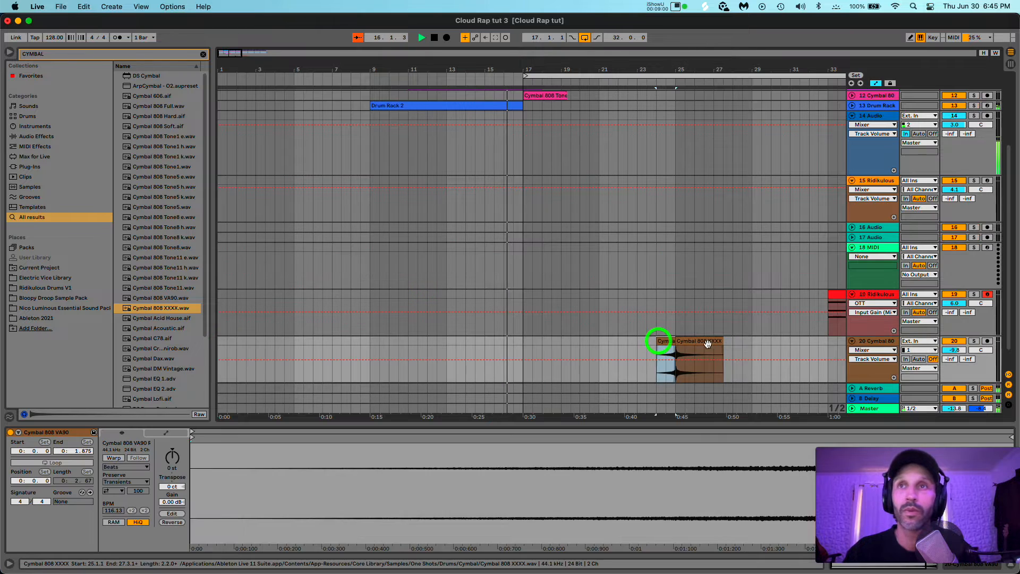
pyautogui.keyDown('shift'); pyautogui.click(711, 343); pyautogui.keyUp('shift')
pyautogui.moveTo(657, 342); pyautogui.dragTo(566, 350)
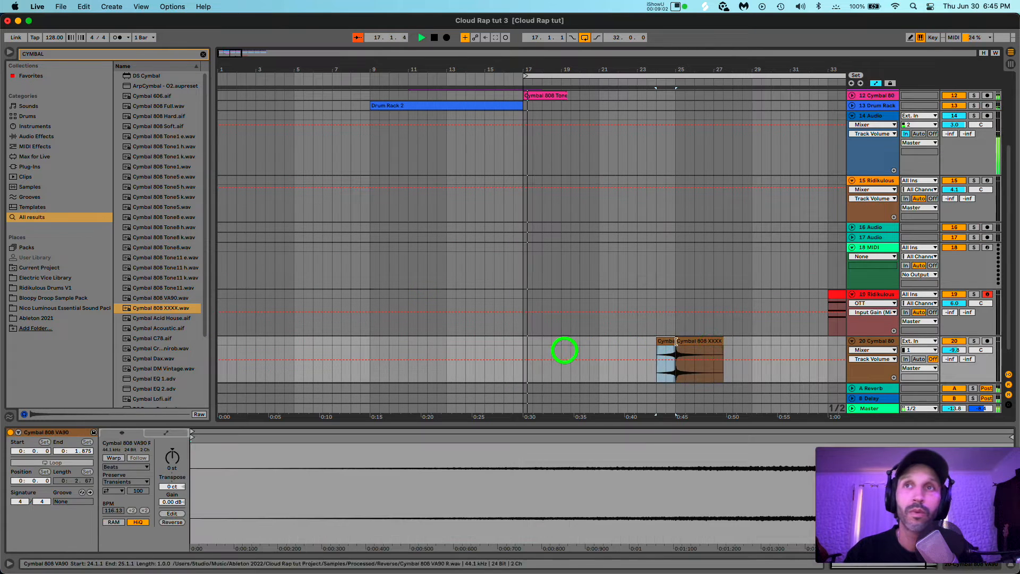
pyautogui.keyDown('shift'); pyautogui.click(695, 342); pyautogui.keyUp('shift')
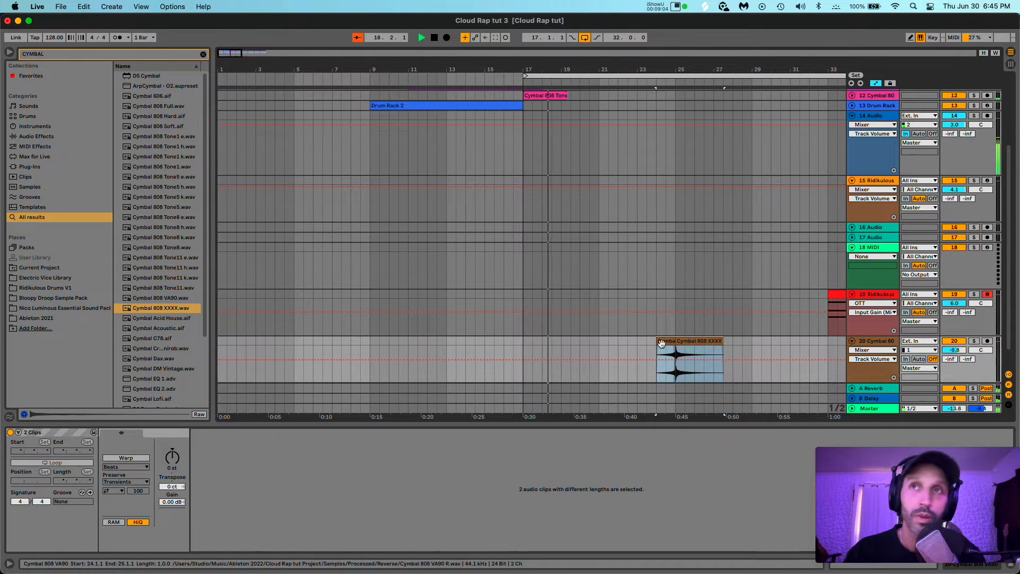
pyautogui.moveTo(663, 341); pyautogui.dragTo(507, 341)
pyautogui.press('space')
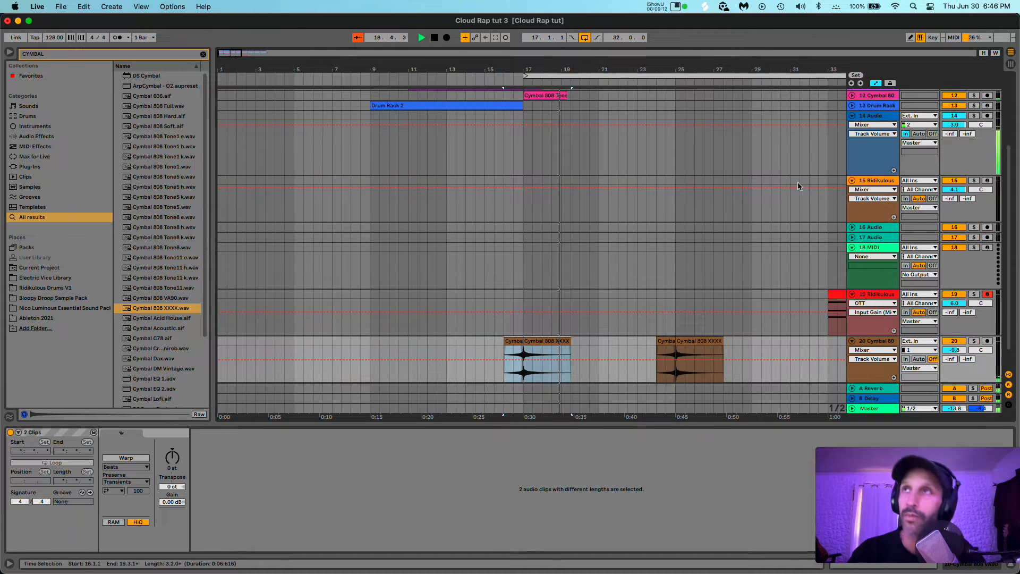
# Step: In the mixer, unfold the Drum Rack chains, then set the Drum Machine Hat chain's volume to 1.9 dB and its Saturator drive to 4 dB
pyautogui.press('Tab')
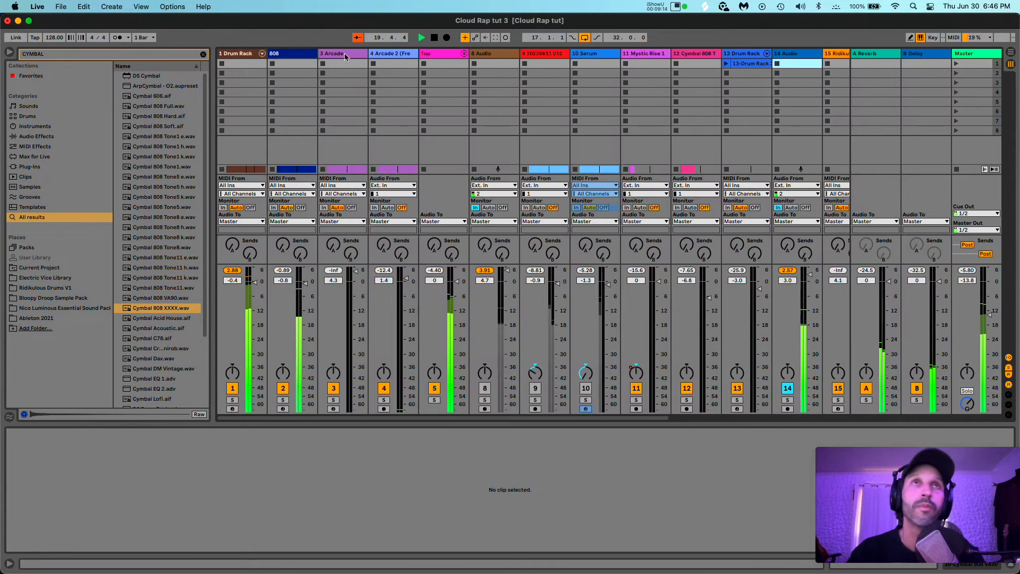
pyautogui.click(262, 53)
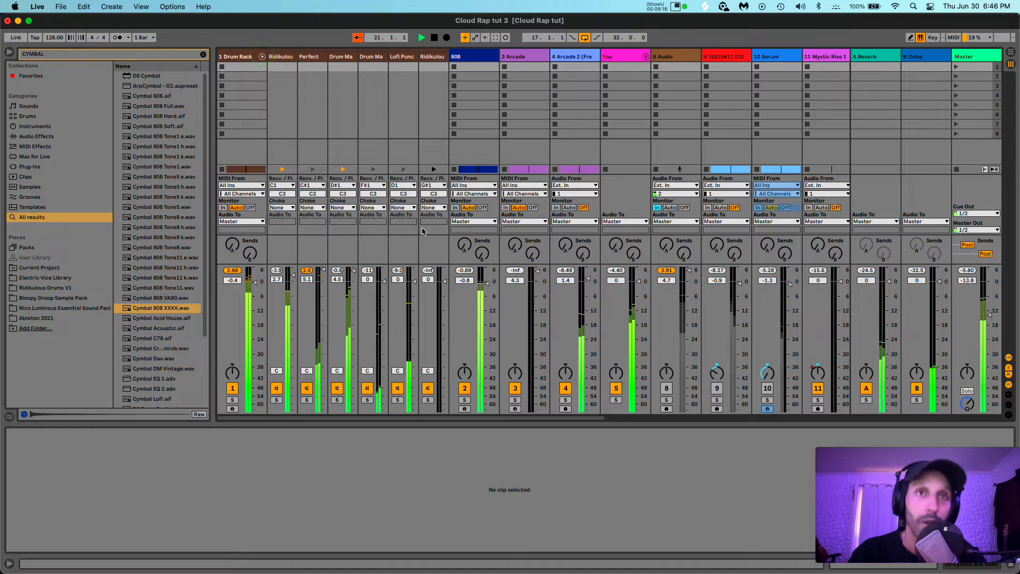
pyautogui.click(351, 278)
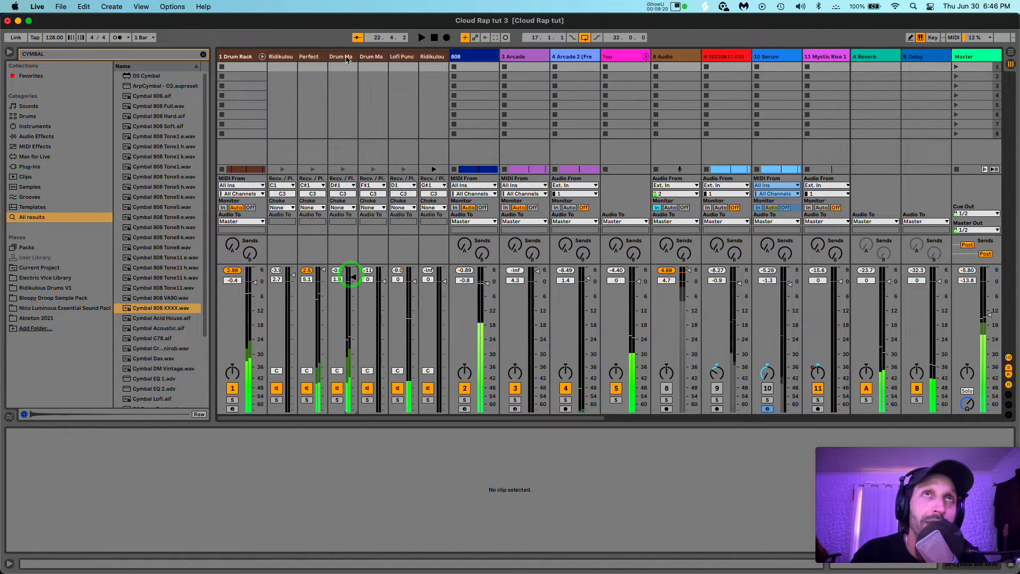
pyautogui.click(346, 56)
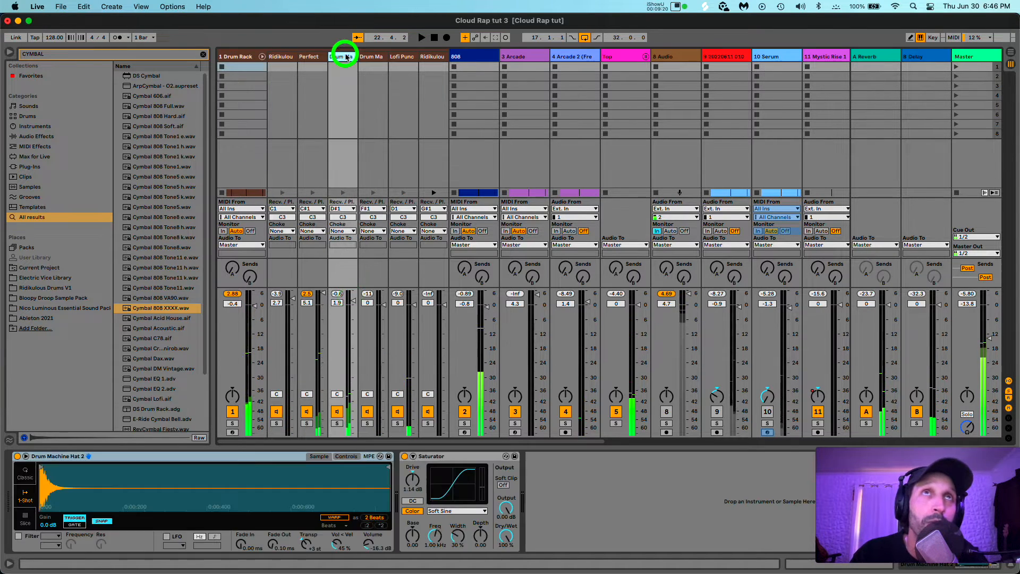
pyautogui.click(413, 479)
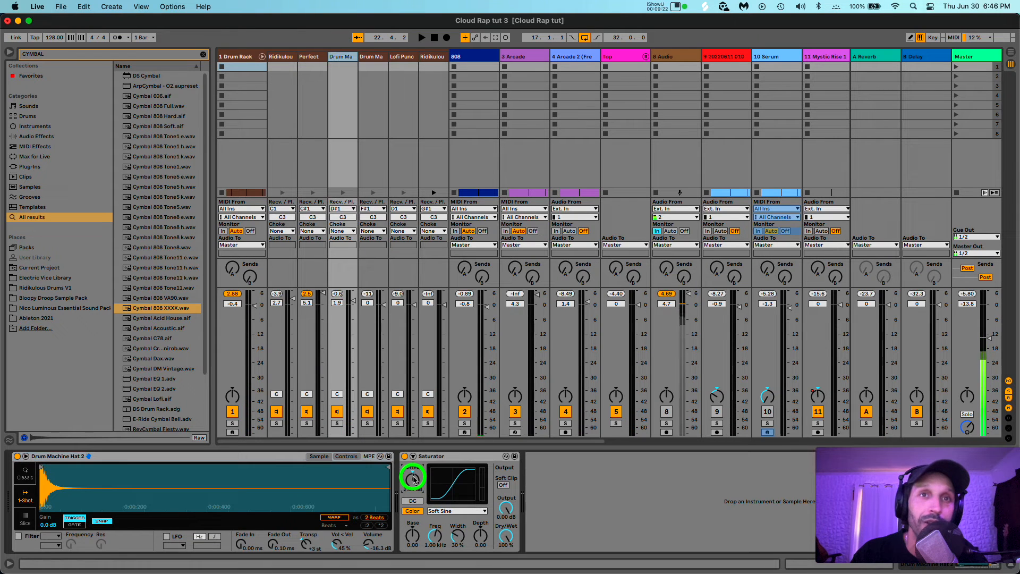
# Step: Clear the CYMBAL search filter and add a Glue Compressor from the audio effects to the Drum Machine Hat chain
pyautogui.click(28, 158)
pyautogui.click(29, 168)
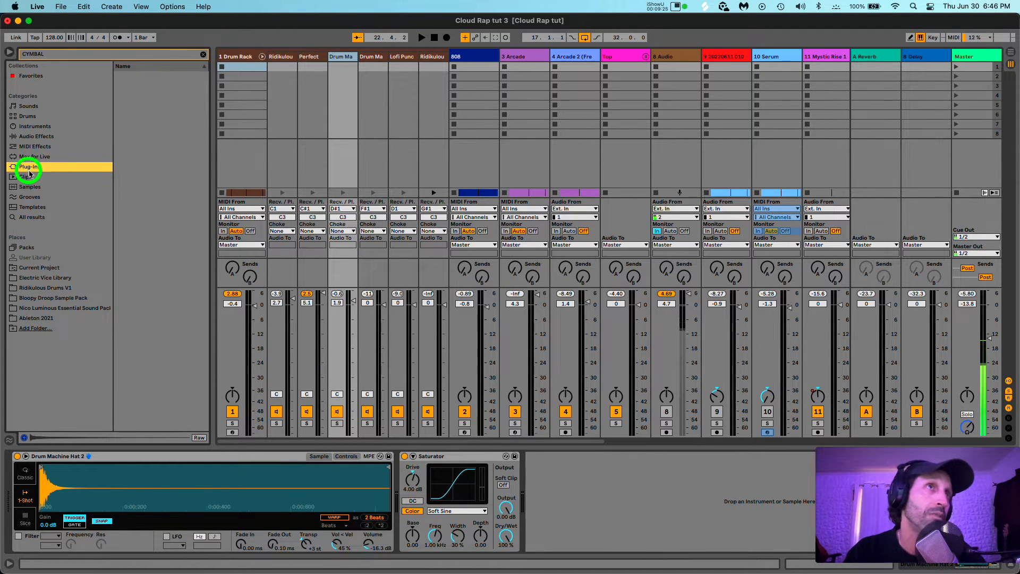
pyautogui.click(35, 137)
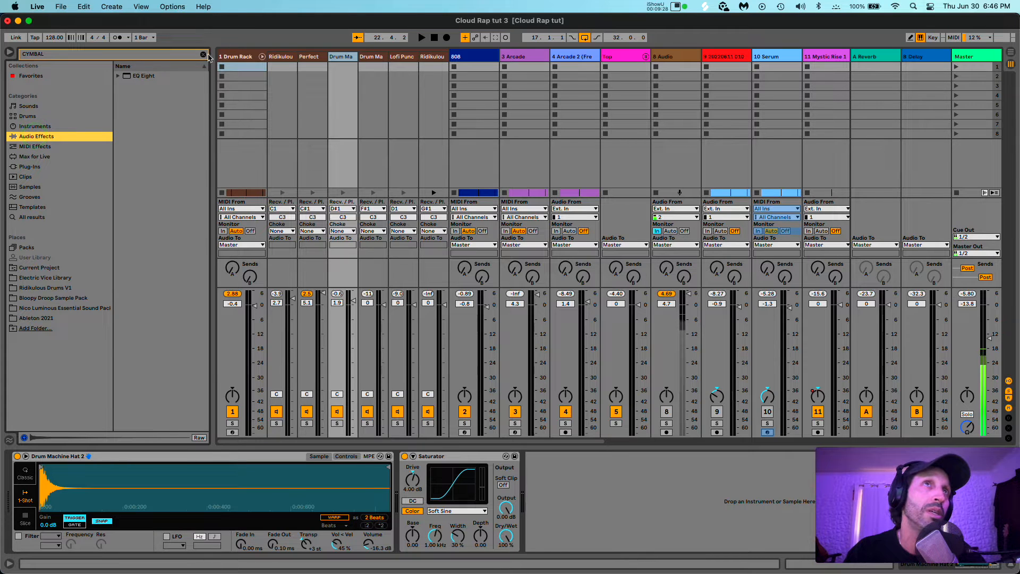
pyautogui.click(203, 54)
pyautogui.click(139, 214)
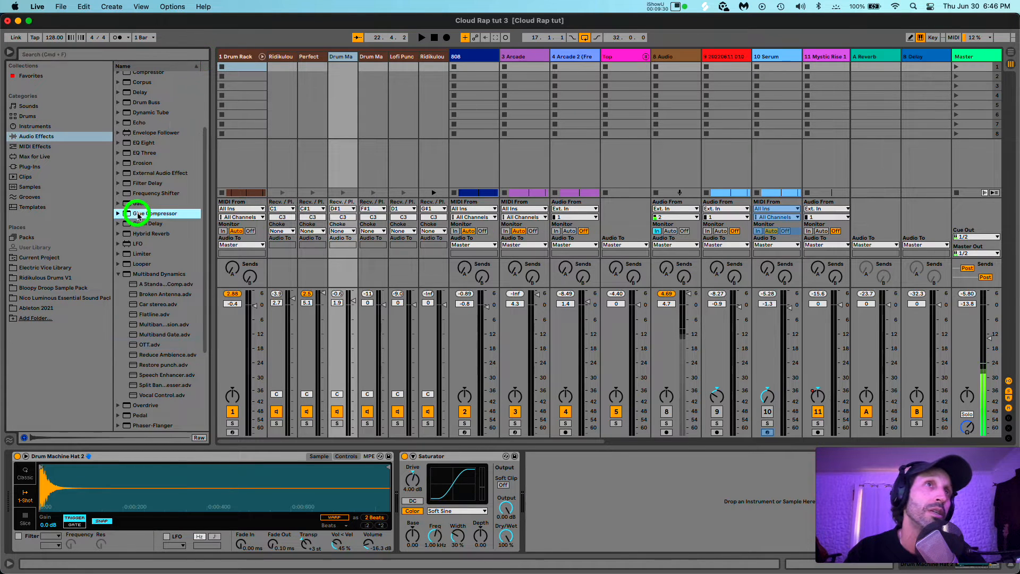
pyautogui.doubleClick(137, 214)
# Step: Set the Glue Compressor threshold to -20.6 dB and makeup to 7.78 dB, with the hat chain at 0.7 dB and the clap chain at 6 dB
pyautogui.press('space')
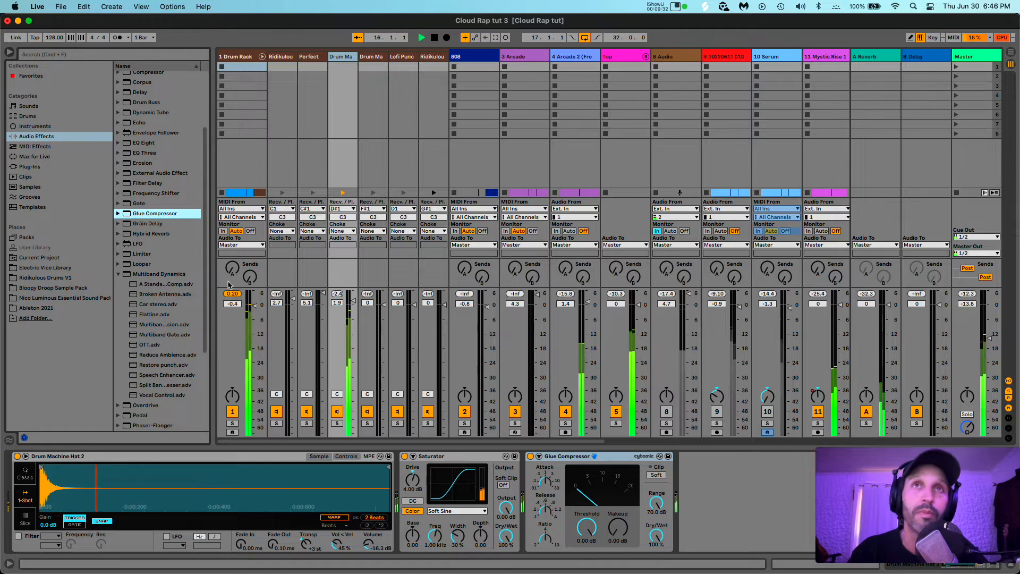
pyautogui.moveTo(586, 528); pyautogui.dragTo(618, 528)
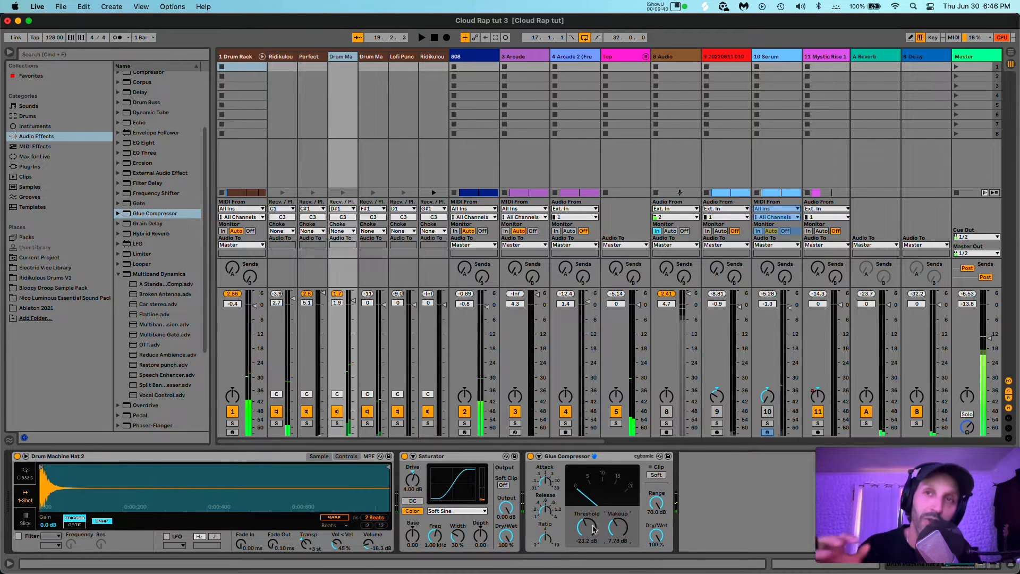
pyautogui.press('space')
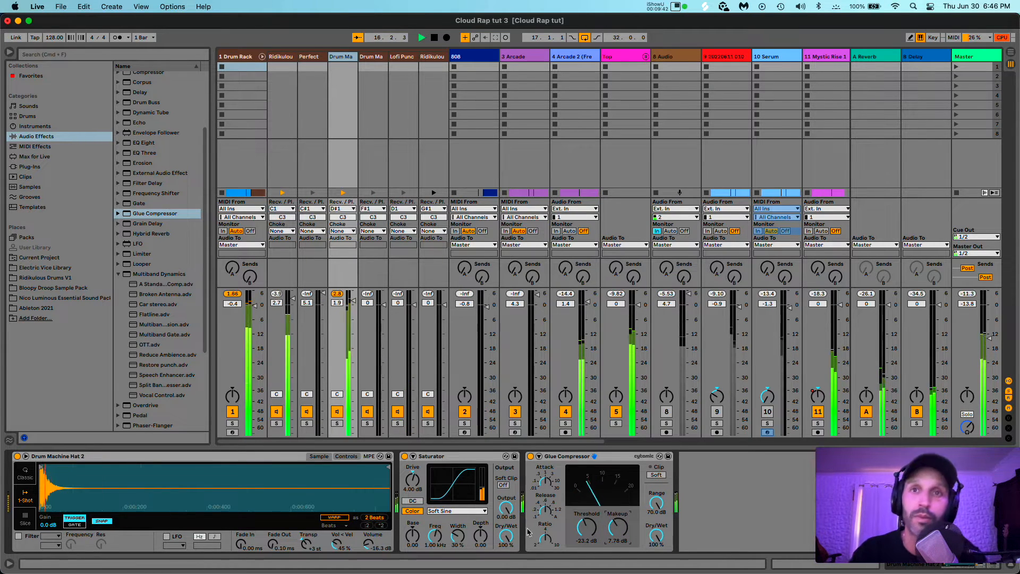
pyautogui.moveTo(585, 529); pyautogui.dragTo(585, 528)
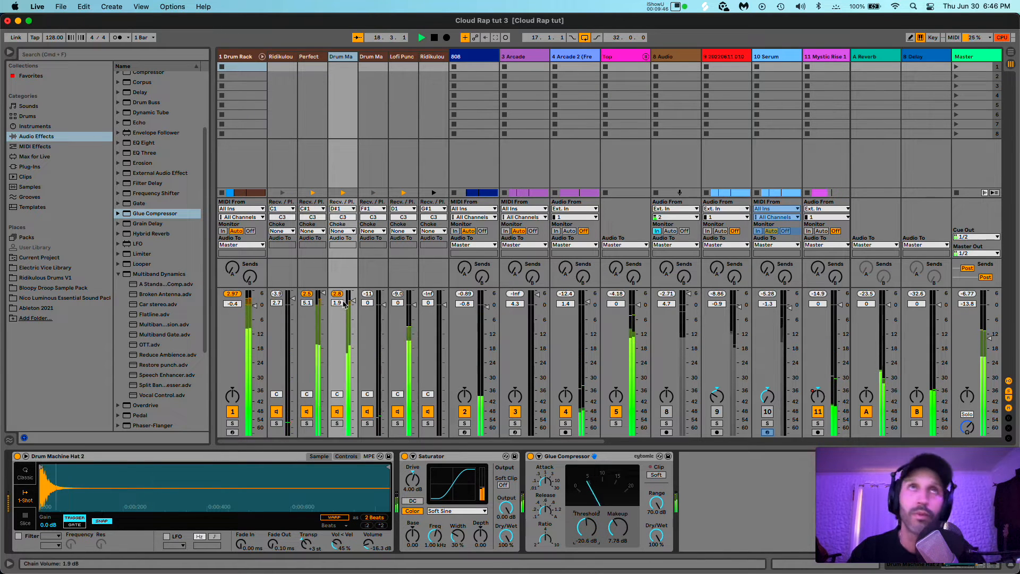
pyautogui.moveTo(347, 303); pyautogui.dragTo(321, 295)
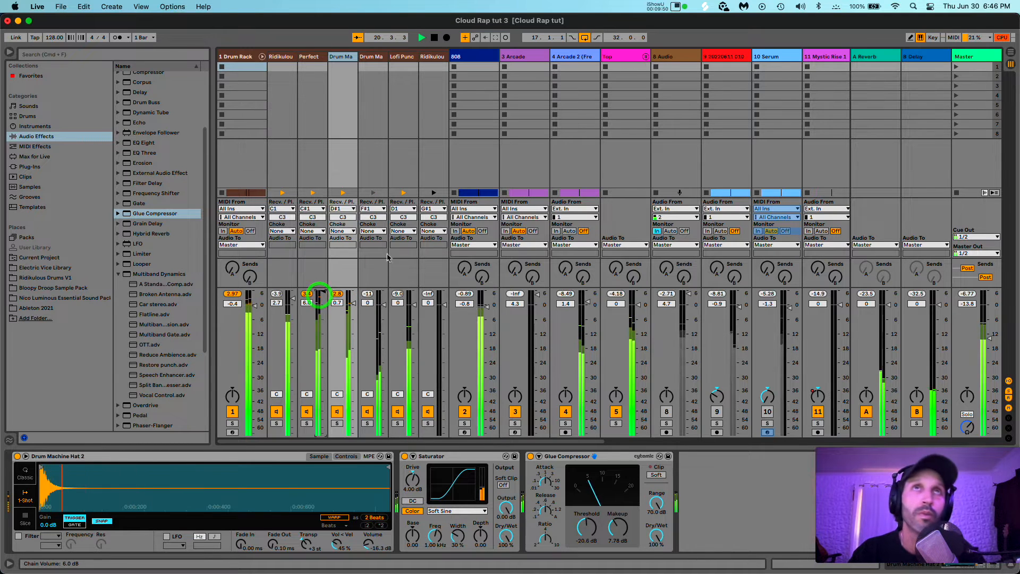
# Step: Add a Saturator to the Lofi Punch SN snare chain of the Drum Rack
pyautogui.click(399, 58)
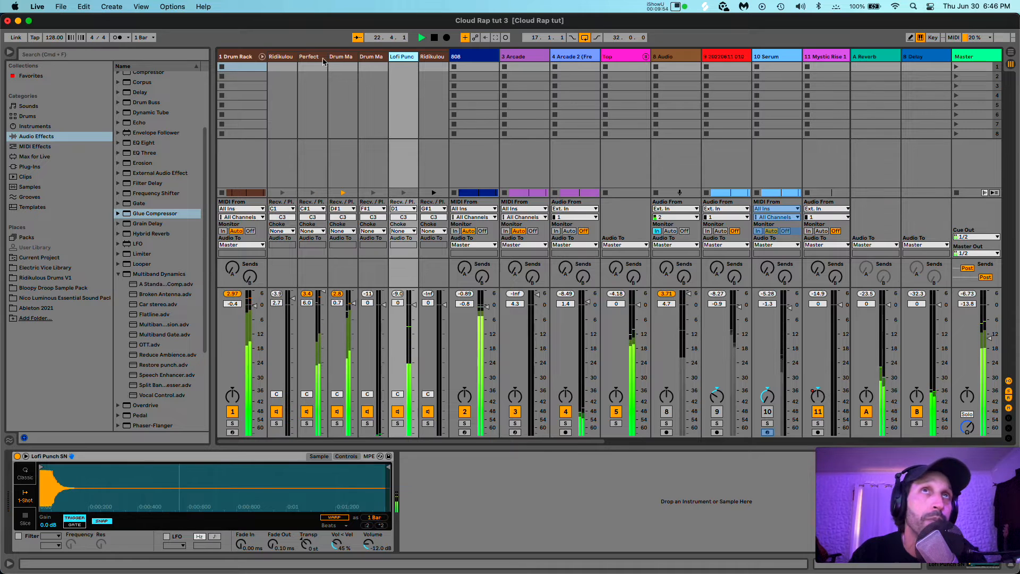
pyautogui.click(36, 140)
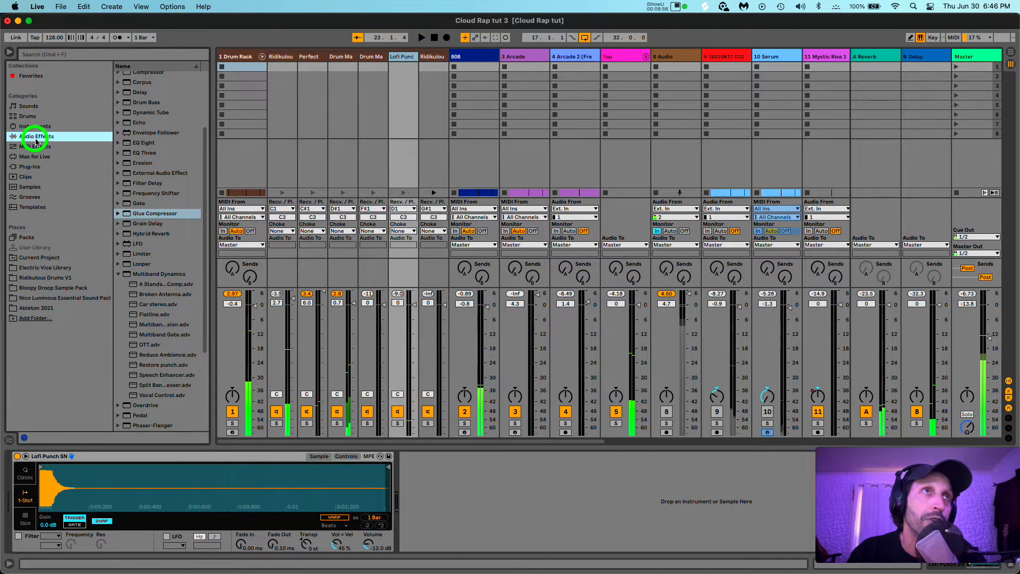
pyautogui.click(118, 274)
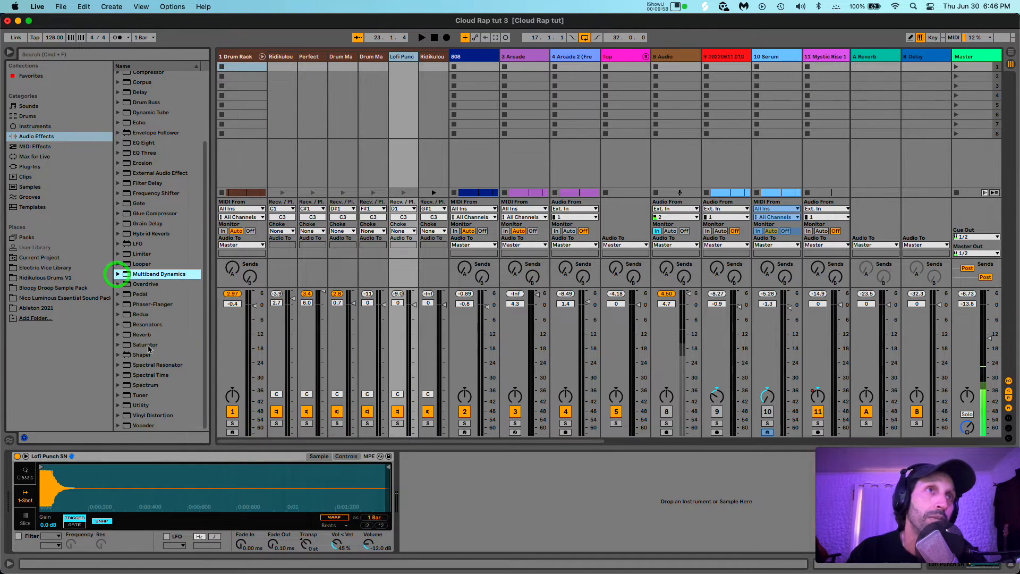
pyautogui.moveTo(131, 346); pyautogui.dragTo(413, 501)
# Step: During playback, set the snare Saturator's drive to 2.29 dB and its curve to Soft Sine
pyautogui.press('space')
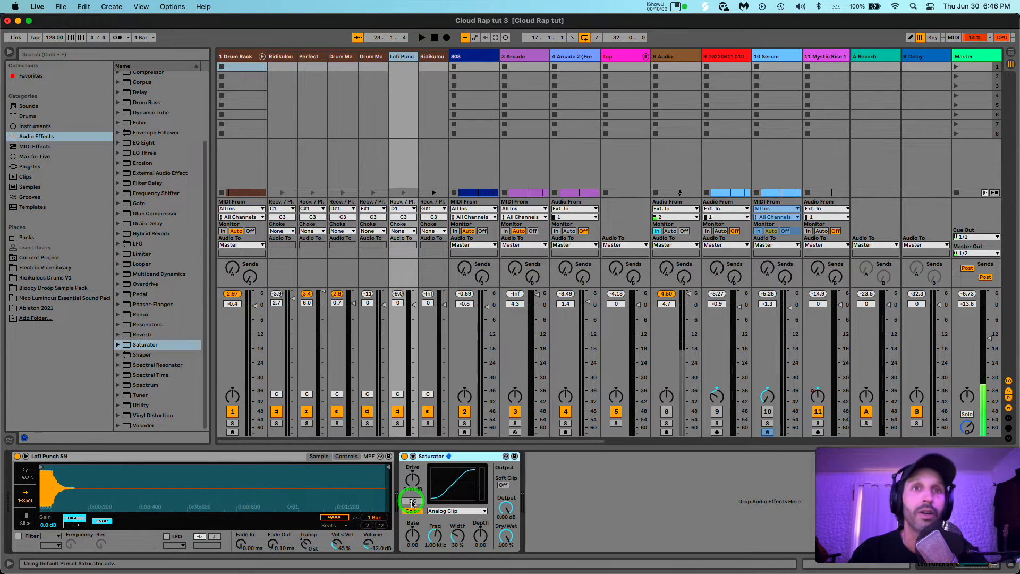
pyautogui.click(414, 482)
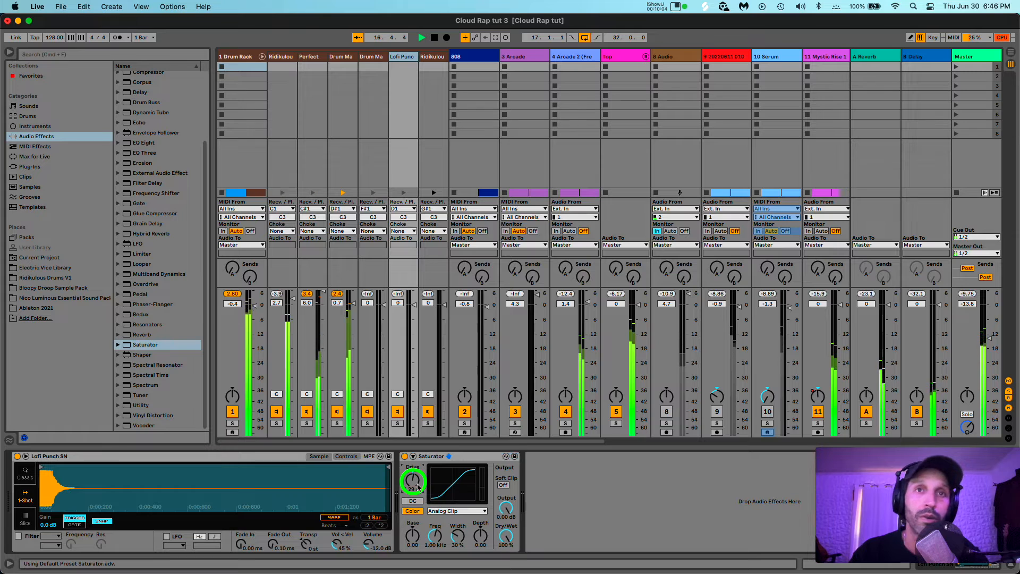
pyautogui.click(457, 510)
pyautogui.click(441, 524)
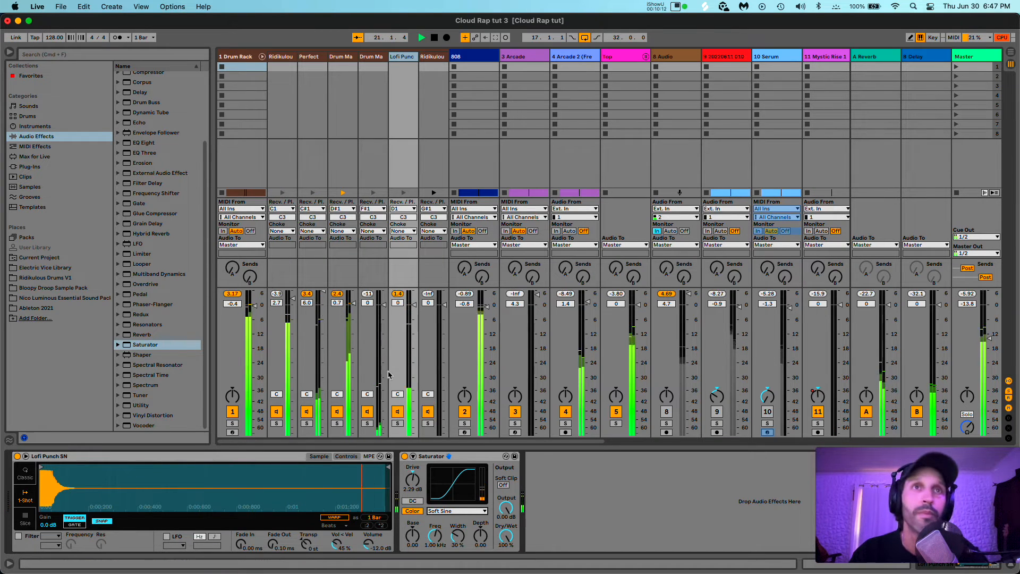
# Step: Lower the Perfect clap chain's volume to 2 dB and reset the peak indicators of the clap and first drum chains
pyautogui.click(320, 293)
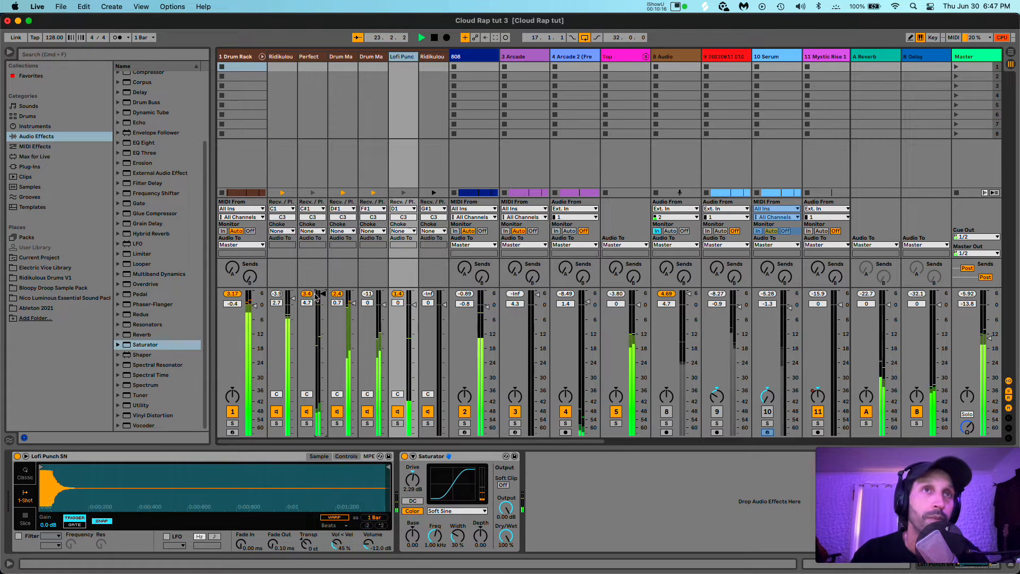
pyautogui.click(316, 260)
pyautogui.press('space')
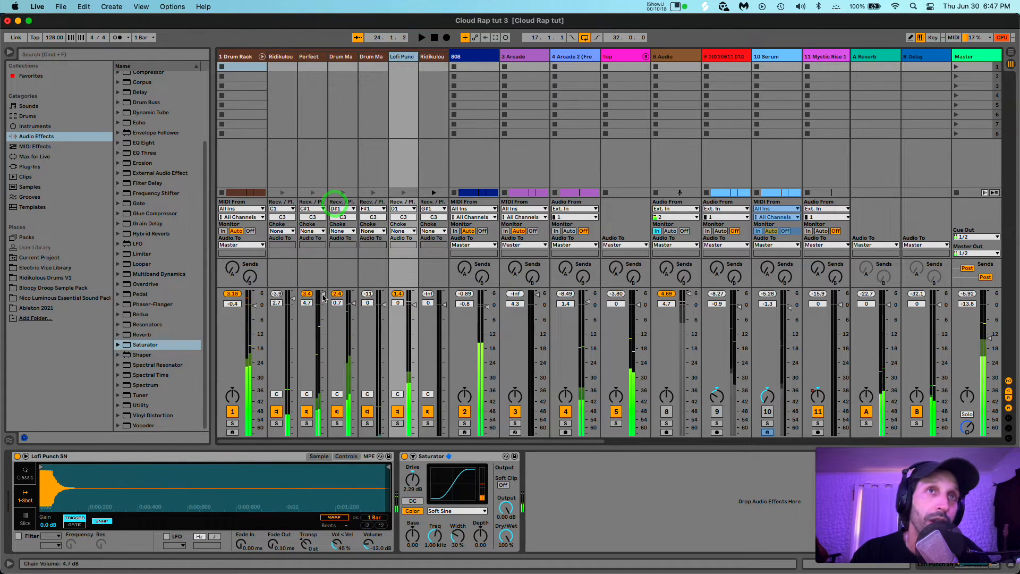
pyautogui.click(307, 295)
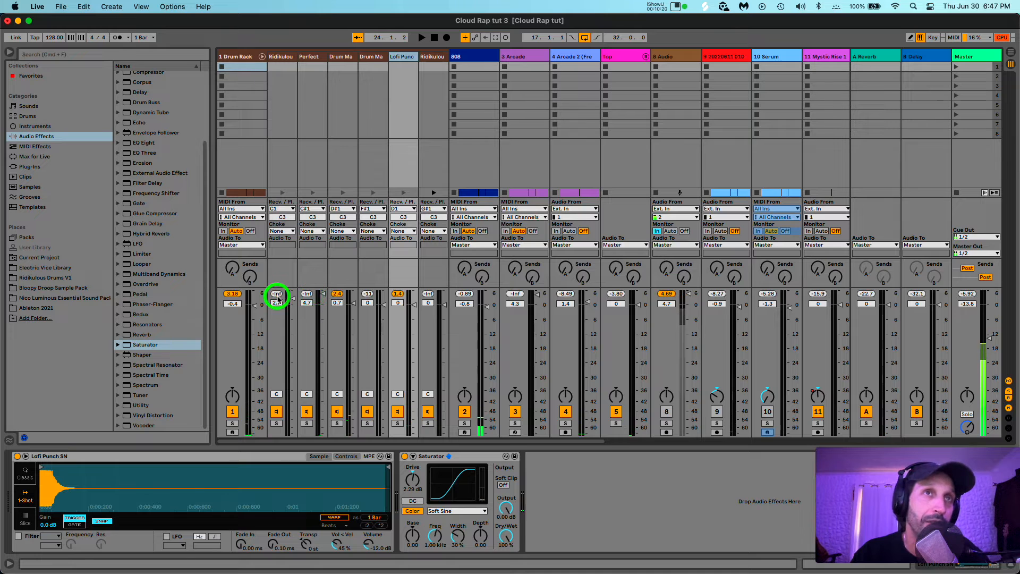
pyautogui.press('space')
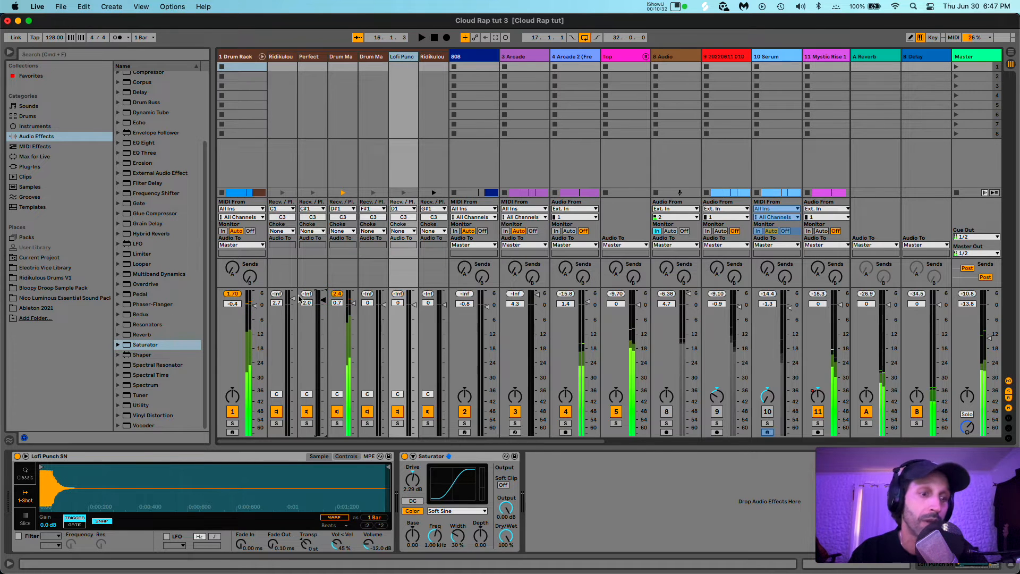
# Step: Set the arrangement's playback start to bar 17 and play the section with the Drum Rack chains unfolded in the mixer
pyautogui.press('Tab')
pyautogui.click(531, 154)
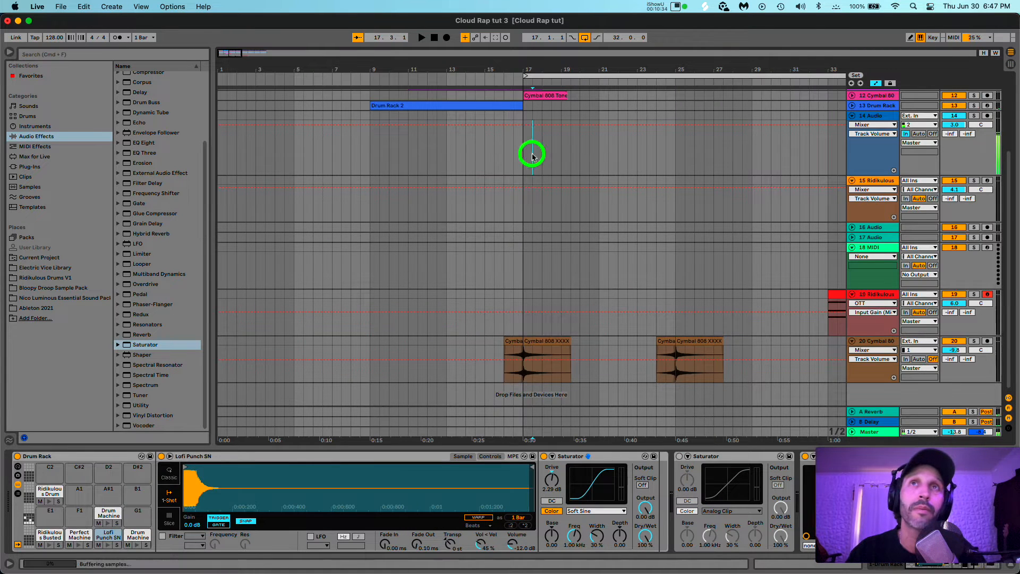
pyautogui.click(513, 158)
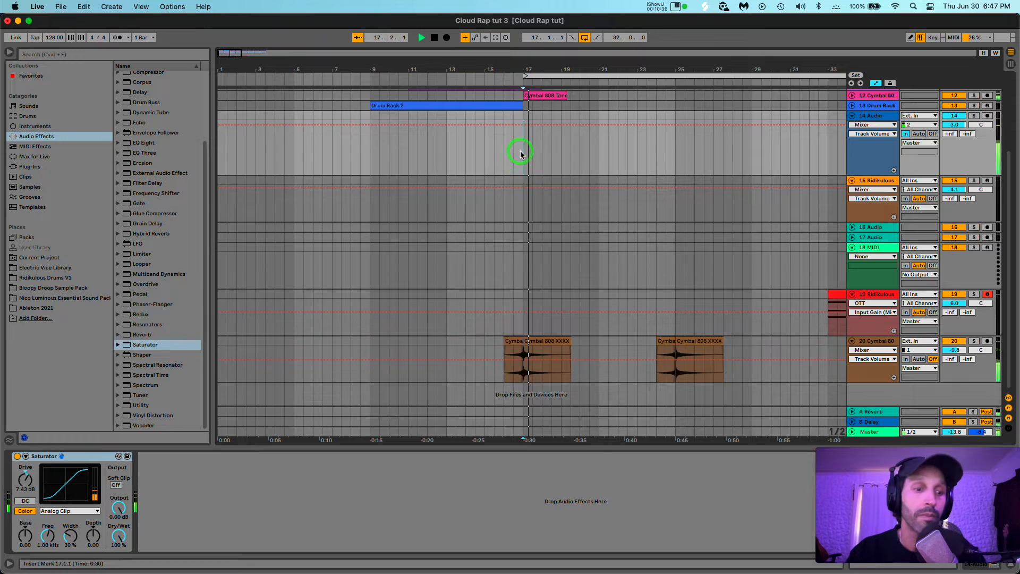
pyautogui.press('Tab')
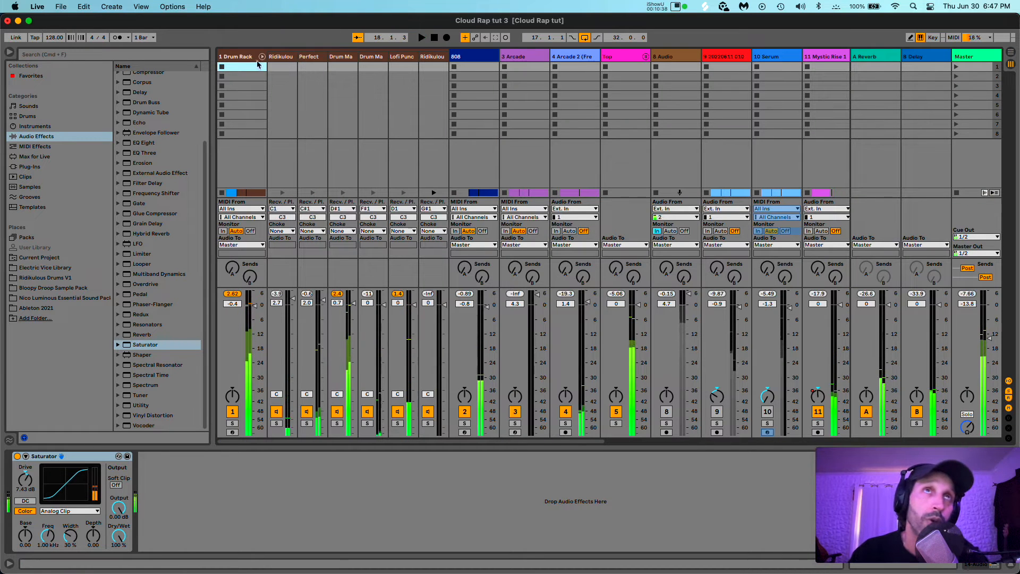
pyautogui.click(251, 57)
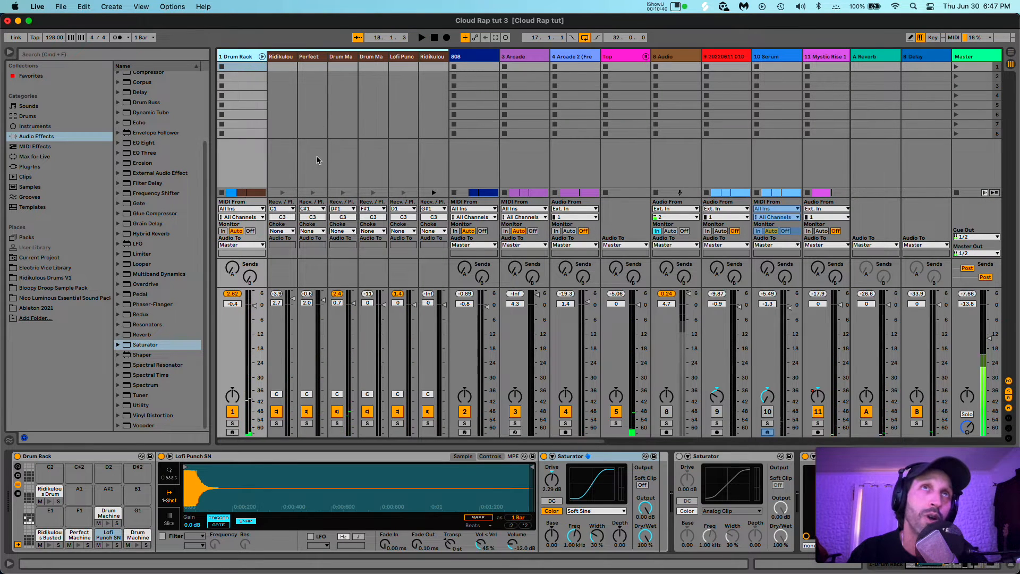
pyautogui.press('space')
pyautogui.click(263, 57)
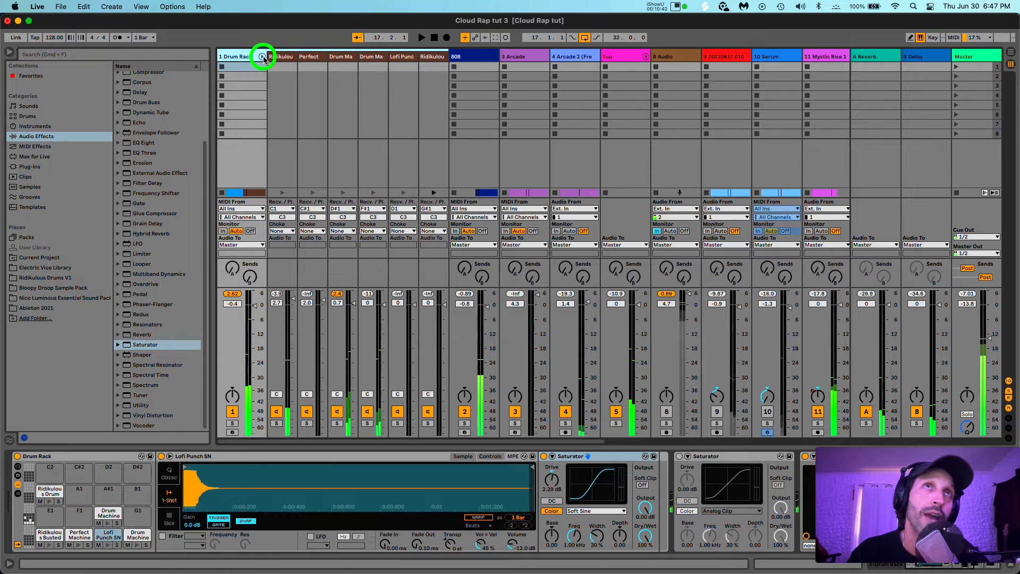
pyautogui.click(263, 56)
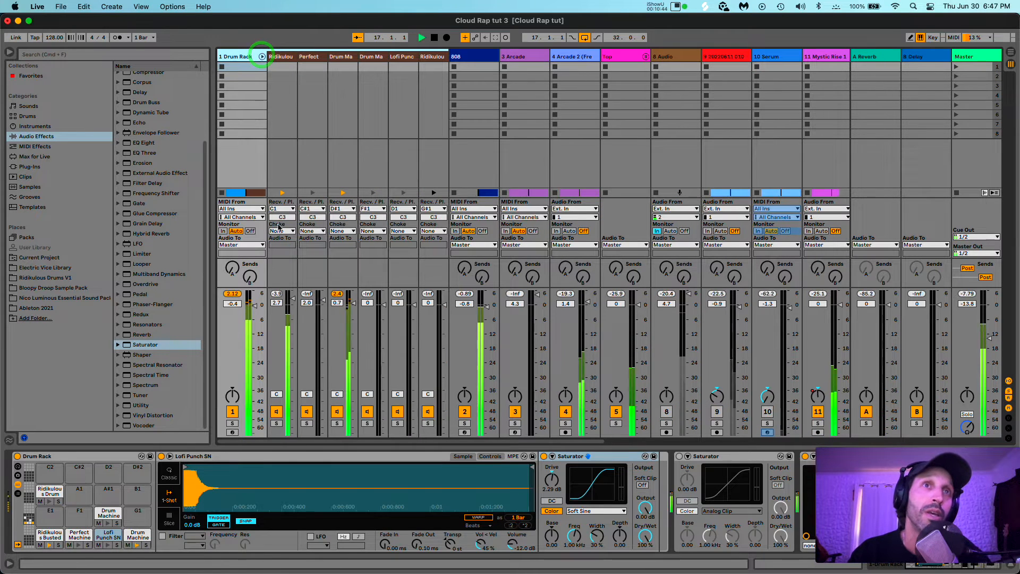
# Step: Set the C1 drum chain's volume to 6 dB and the Perfect clap chain's volume to 1.7 dB during playback
pyautogui.click(294, 301)
pyautogui.moveTo(294, 303); pyautogui.dragTo(294, 304)
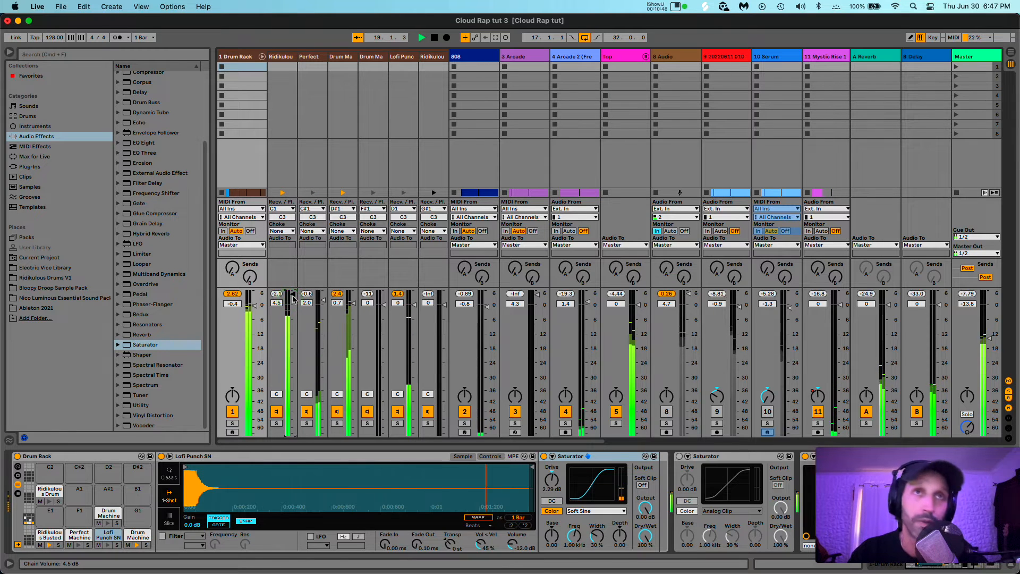
pyautogui.moveTo(320, 300); pyautogui.dragTo(295, 294)
pyautogui.press('space')
pyautogui.click(300, 295)
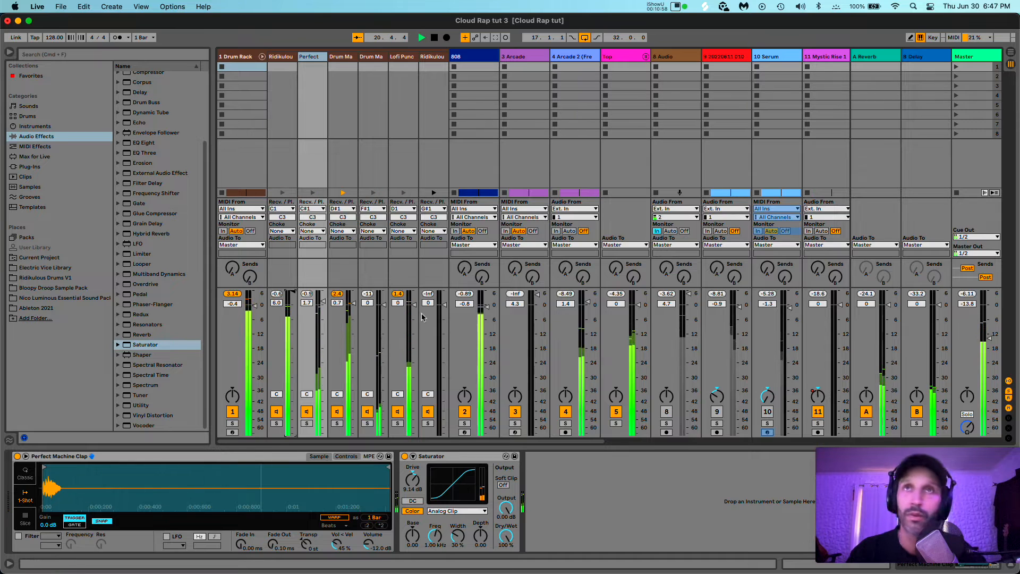
# Step: Add a Drum Buss effect to the Drum Rack track
pyautogui.click(234, 59)
pyautogui.click(131, 103)
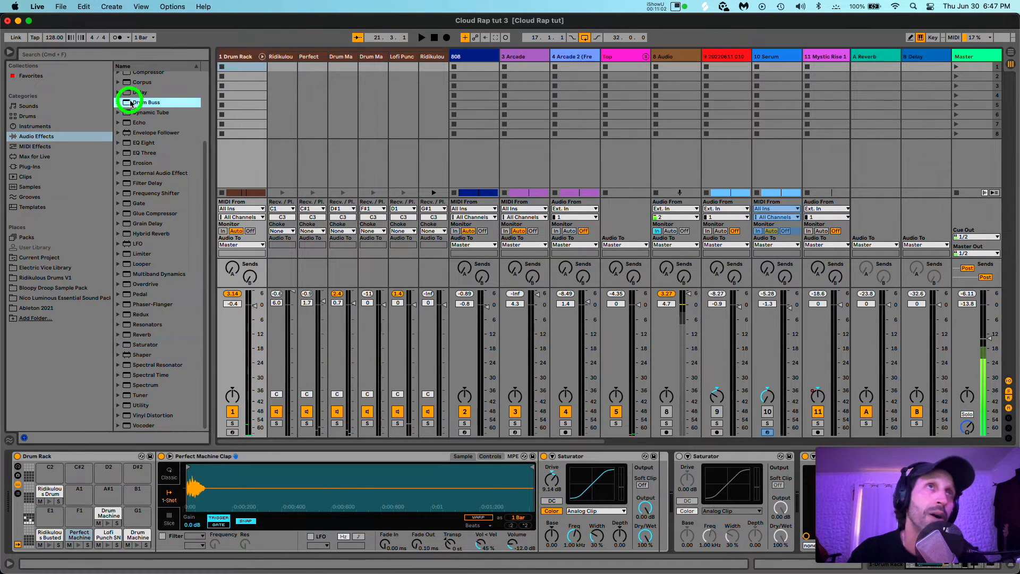
pyautogui.doubleClick(130, 102)
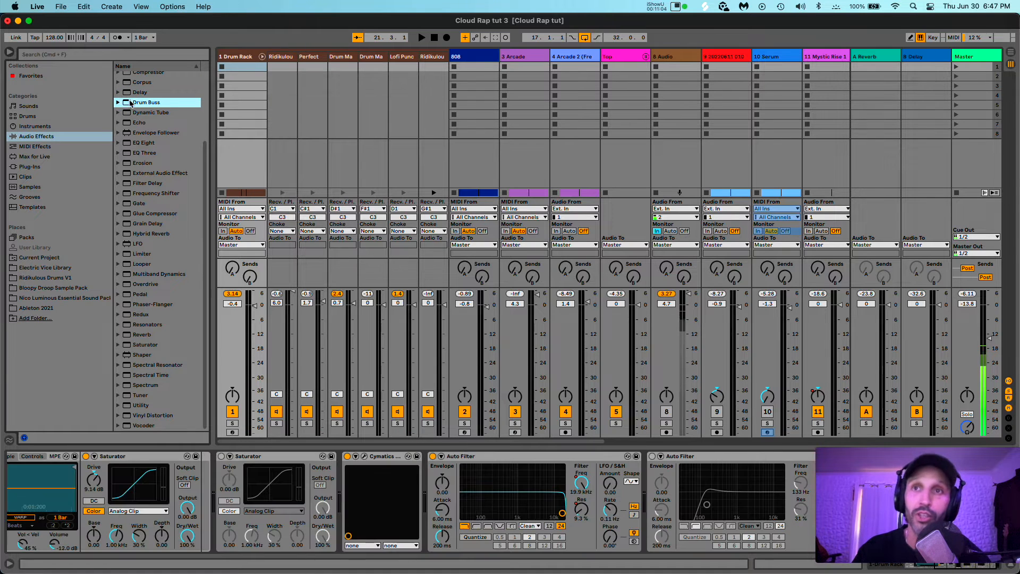
# Step: Examine the Cymatics Diablo Lite settings on the Drum Rack track during playback and close the plug-in window
pyautogui.click(364, 456)
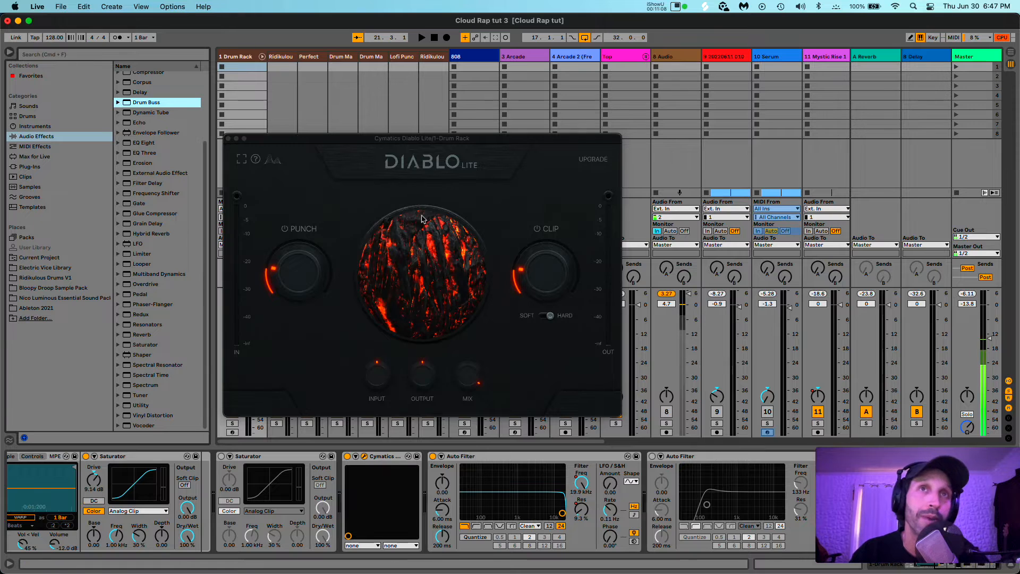
pyautogui.press('space')
pyautogui.click(224, 139)
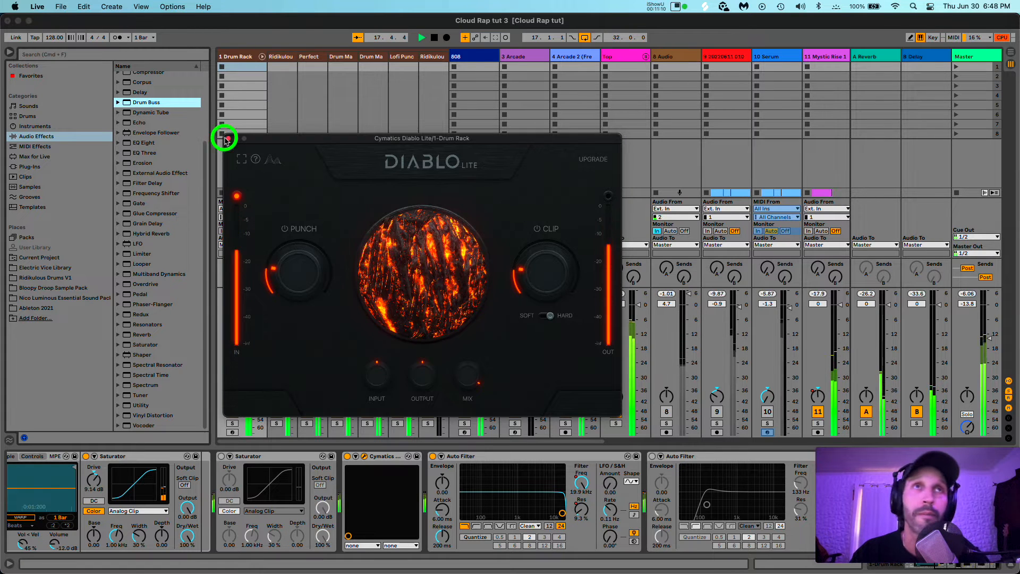
# Step: Collapse the second Auto Filter, move the Diablo Lite window aside and delete Drum Buss from the Drum Rack track
pyautogui.doubleClick(751, 457)
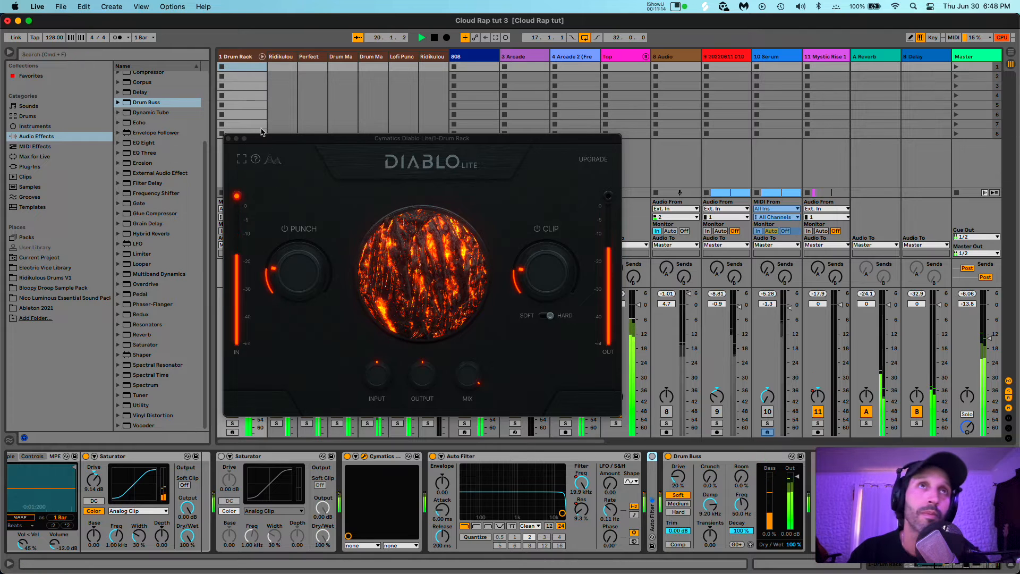
pyautogui.moveTo(266, 143); pyautogui.dragTo(199, 60)
pyautogui.click(668, 456)
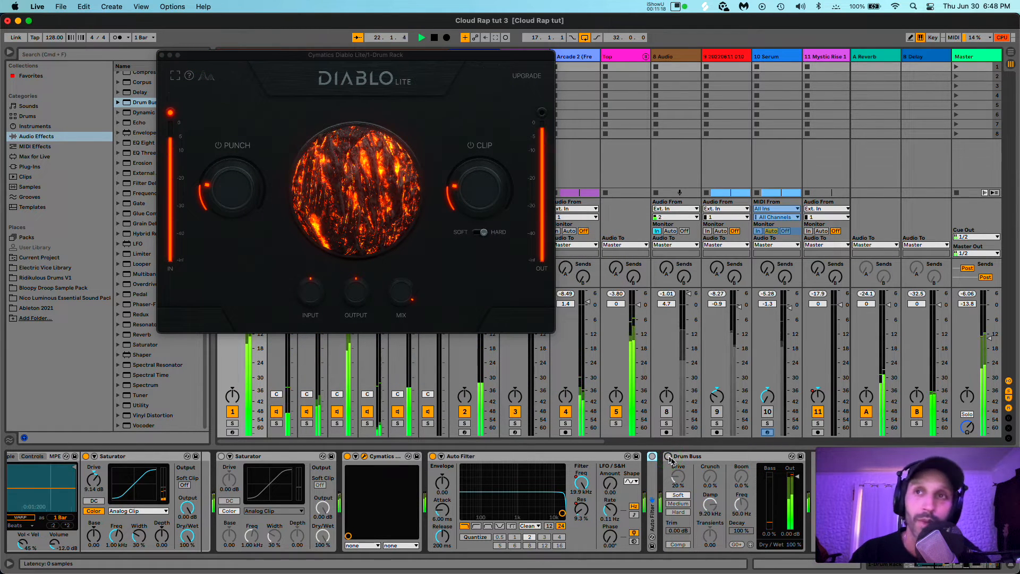
pyautogui.click(699, 456)
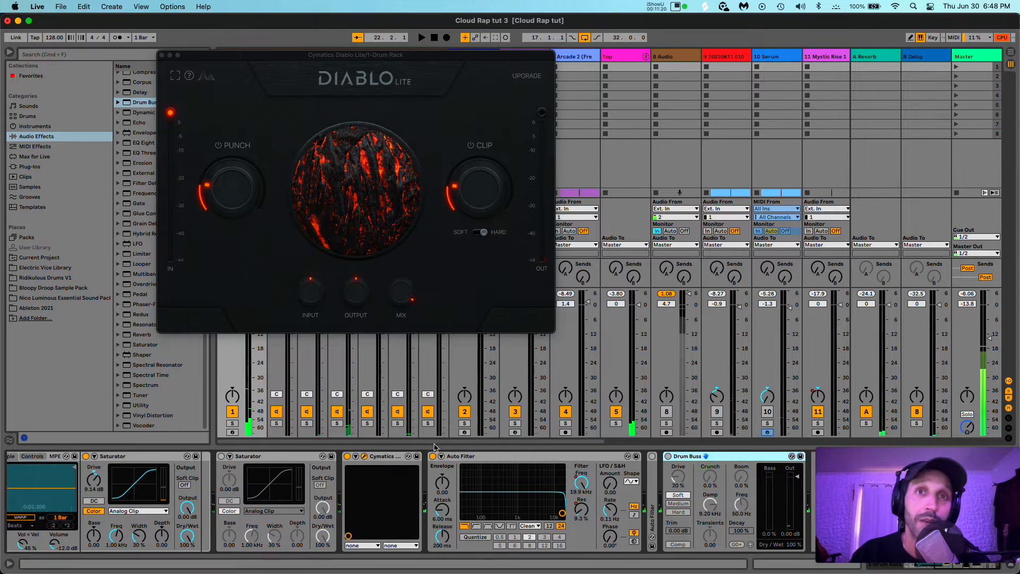
pyautogui.press('Delete')
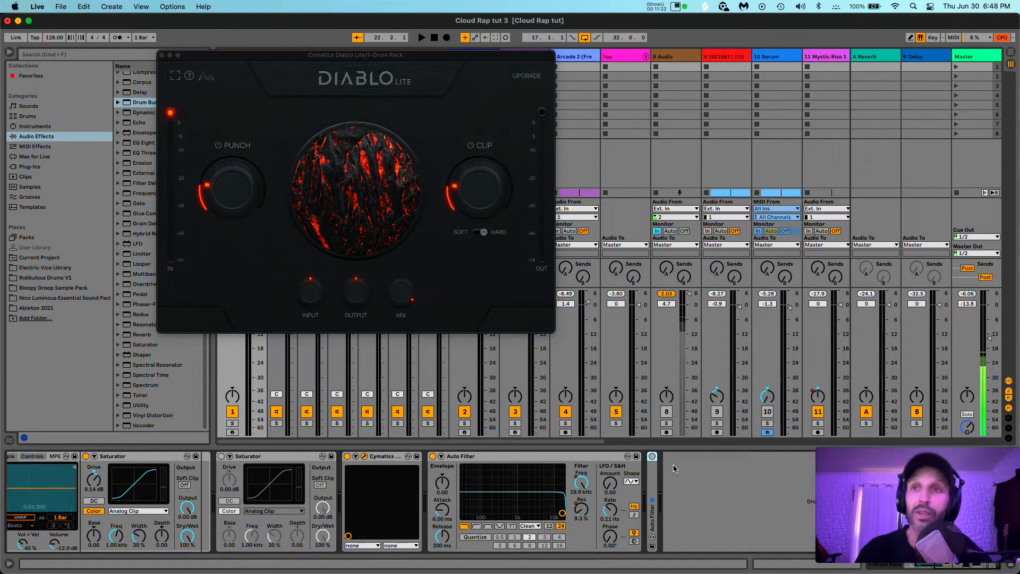
# Step: Close the Diablo Lite window and fold the Drum Rack's chains in the mixer
pyautogui.click(162, 54)
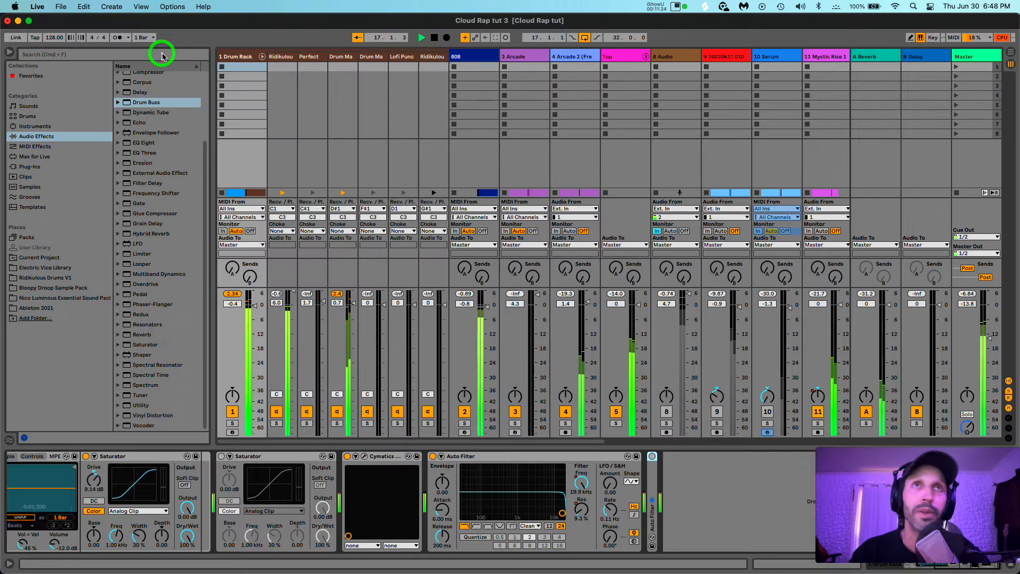
pyautogui.click(262, 54)
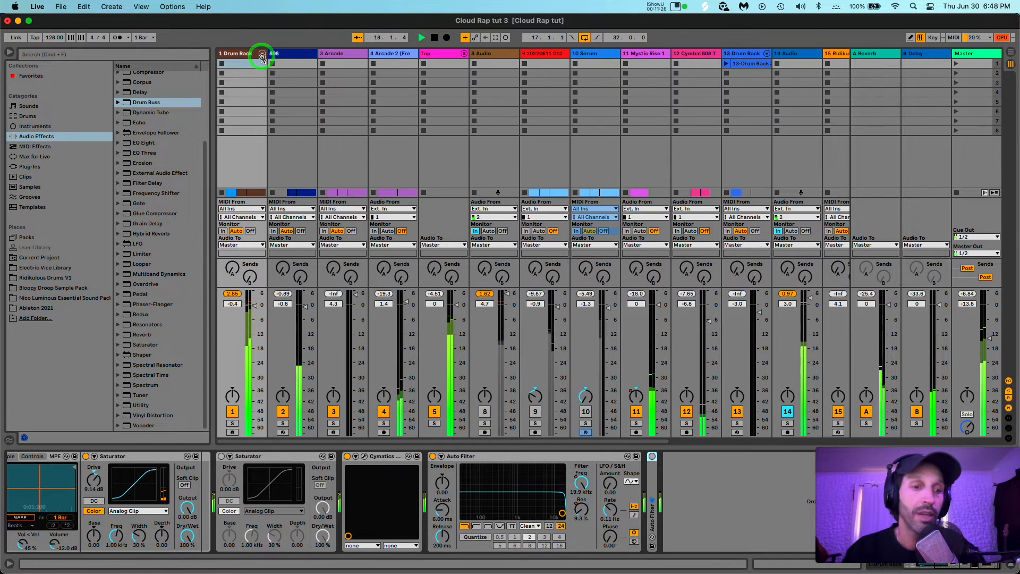
# Step: Return to the arrangement and play it from bar 17
pyautogui.press('Tab')
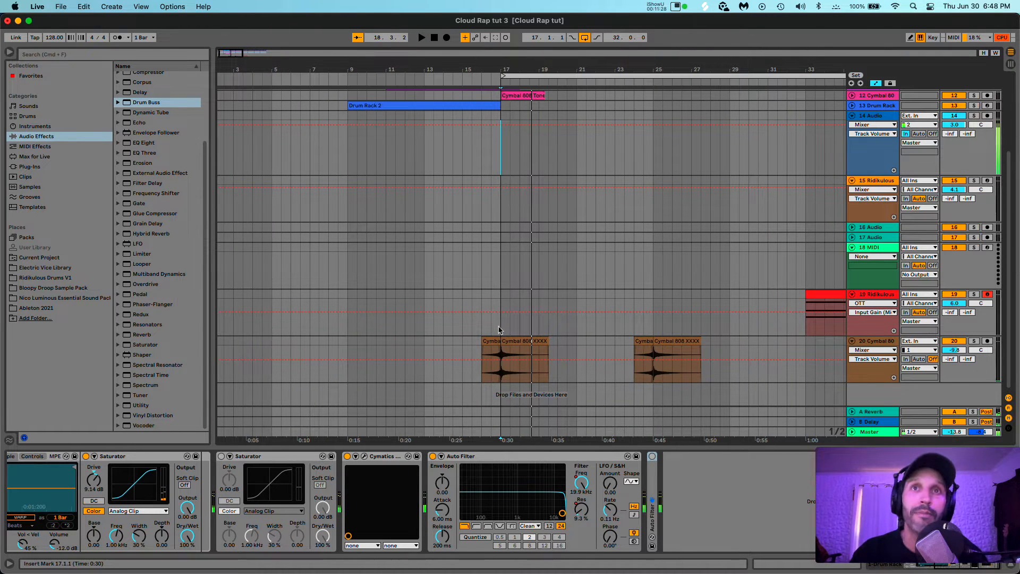
pyautogui.click(498, 329)
pyautogui.press('space')
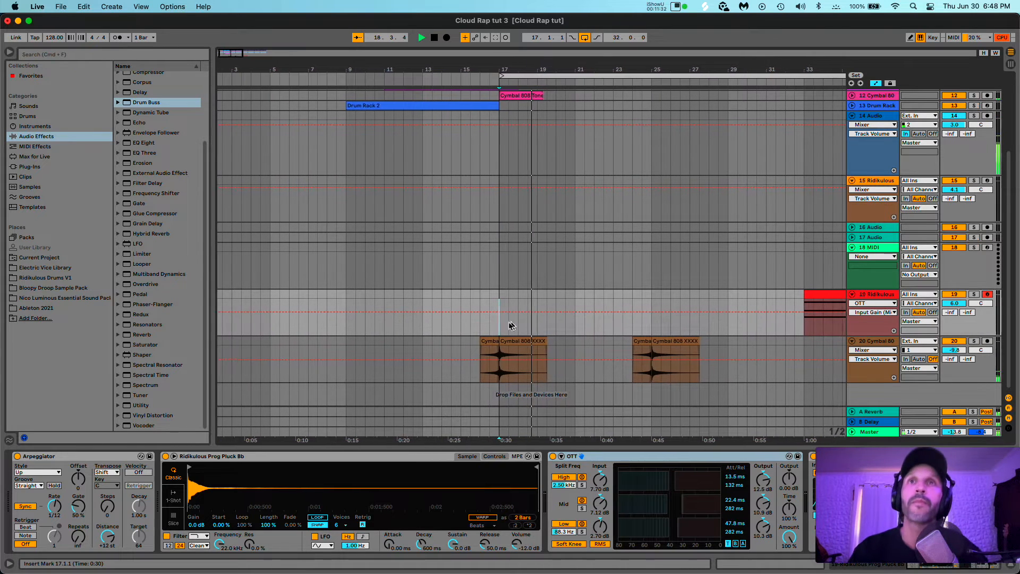
# Step: Move the eight-bar pluck clip on track 19 to start at bar 25 and duplicate it to bar 33
pyautogui.scroll(-5, 504, 301)
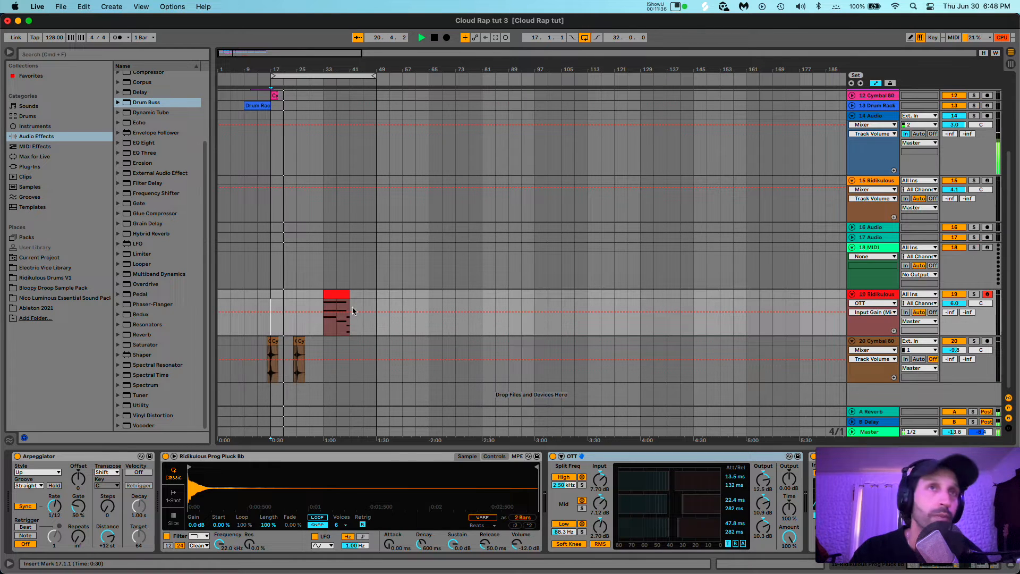
pyautogui.press('+')
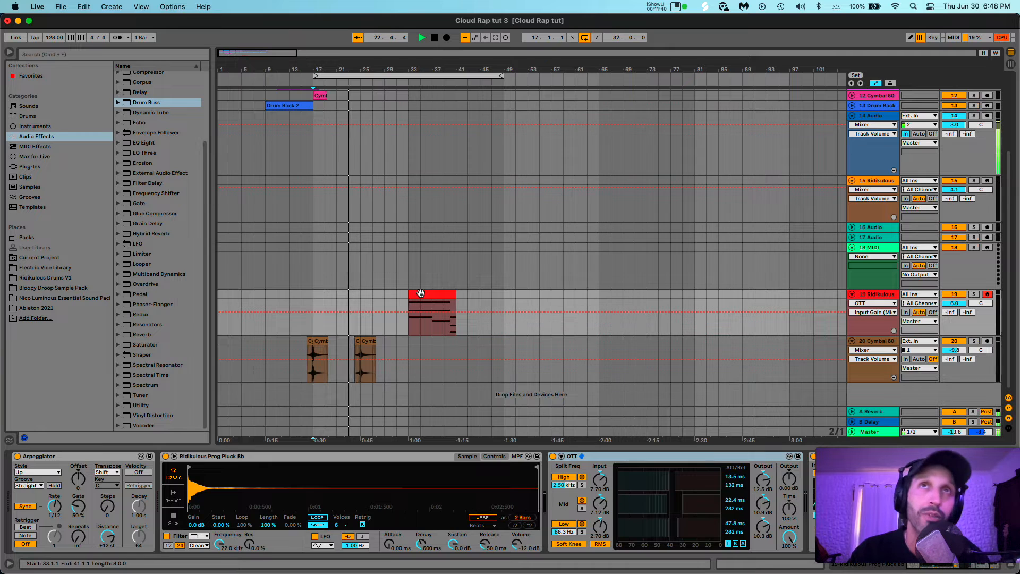
pyautogui.moveTo(420, 294); pyautogui.dragTo(379, 296)
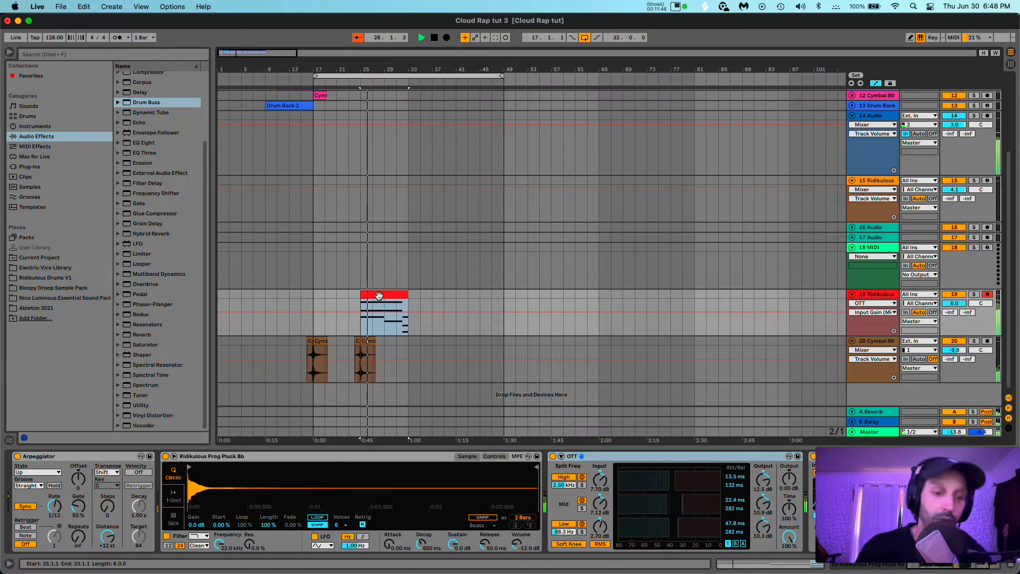
pyautogui.press('super+d')
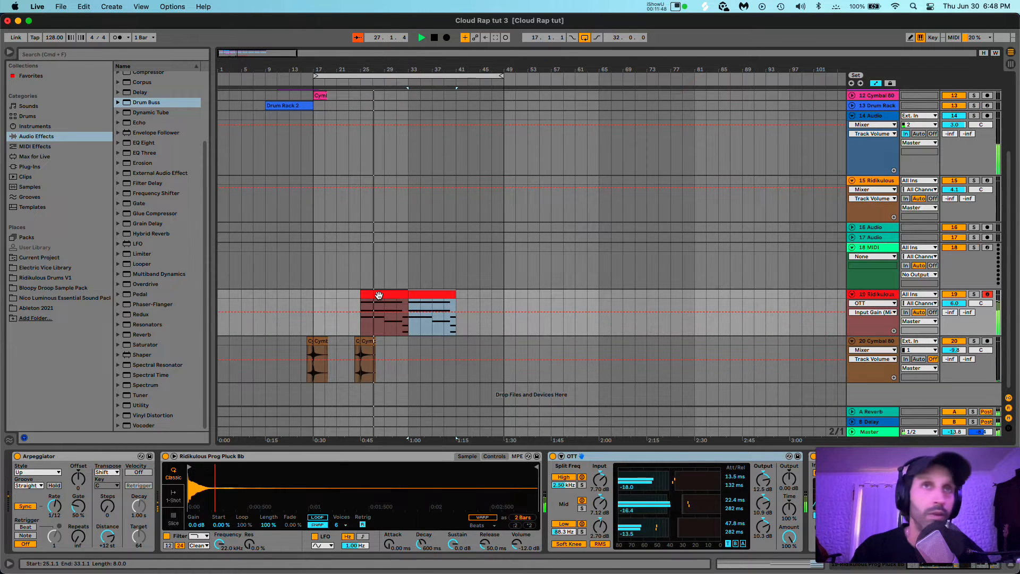
# Step: Duplicate the section from bar 23 to bar 31 with the reversed and normal cymbal clips on track 20
pyautogui.moveTo(409, 354); pyautogui.dragTo(362, 344)
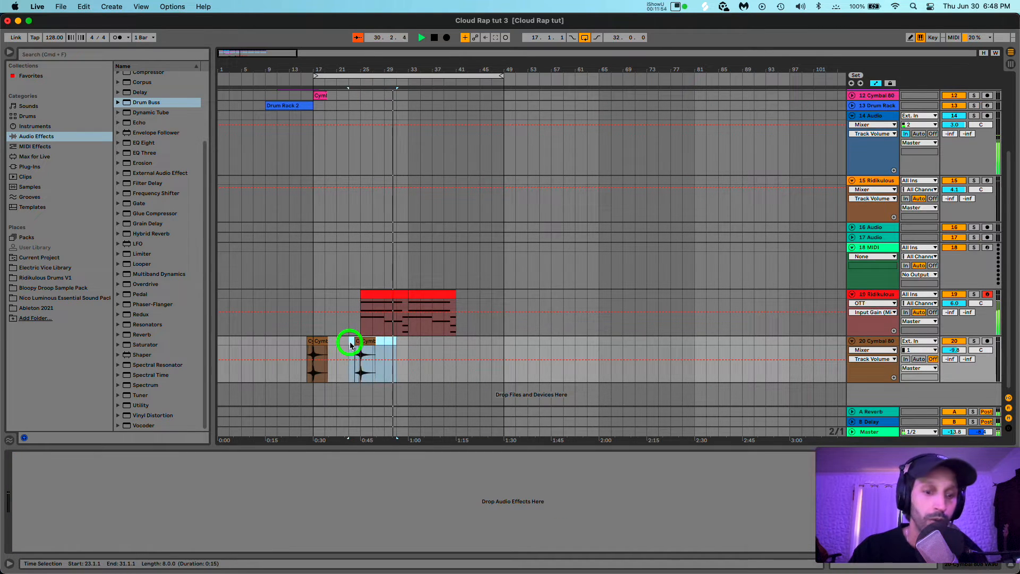
pyautogui.press('super+d')
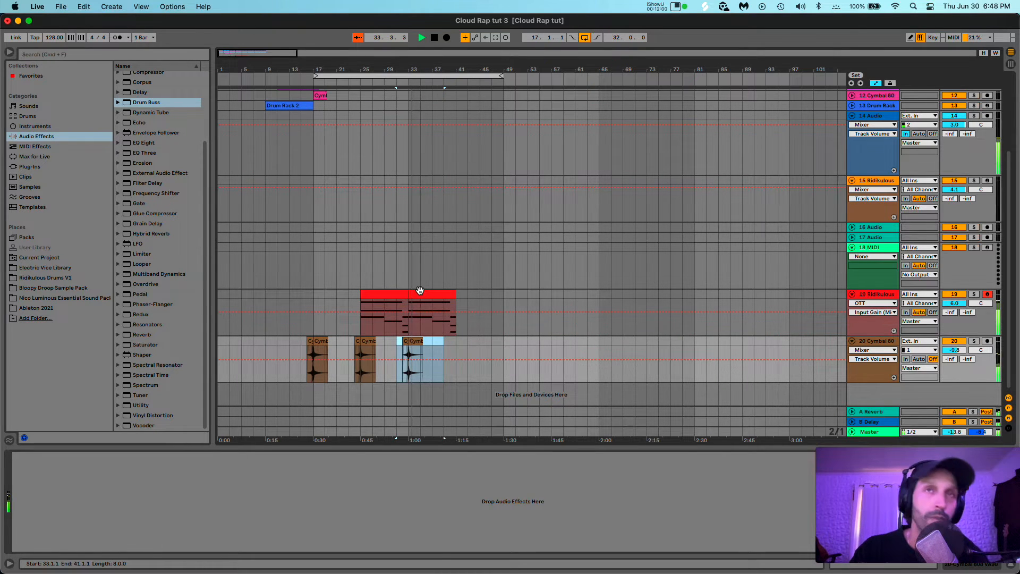
# Step: Unfold track 10 Serum and the Top group, and audition the Top group in solo
pyautogui.scroll(5, 446, 293)
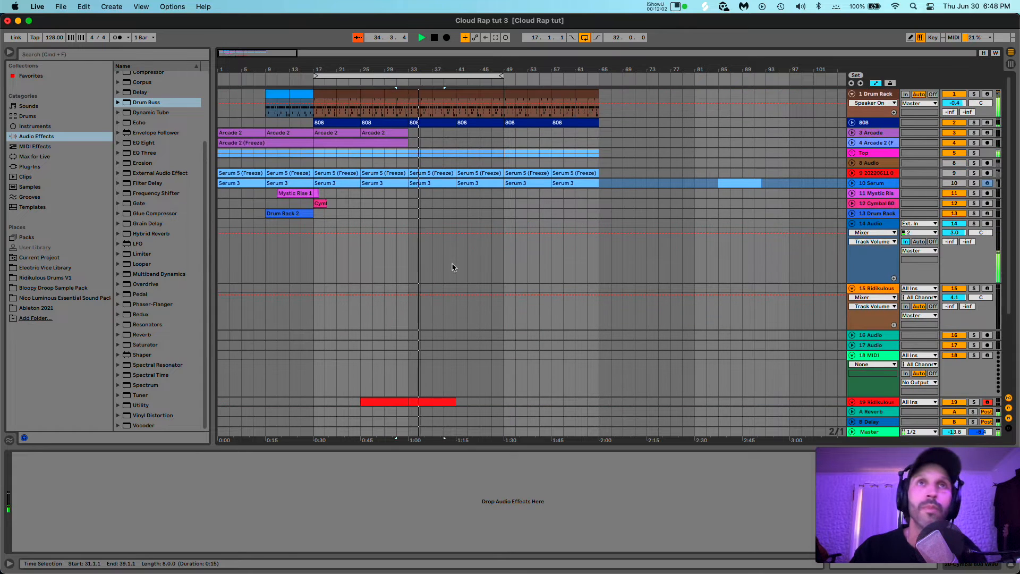
pyautogui.scroll(-1, 461, 270)
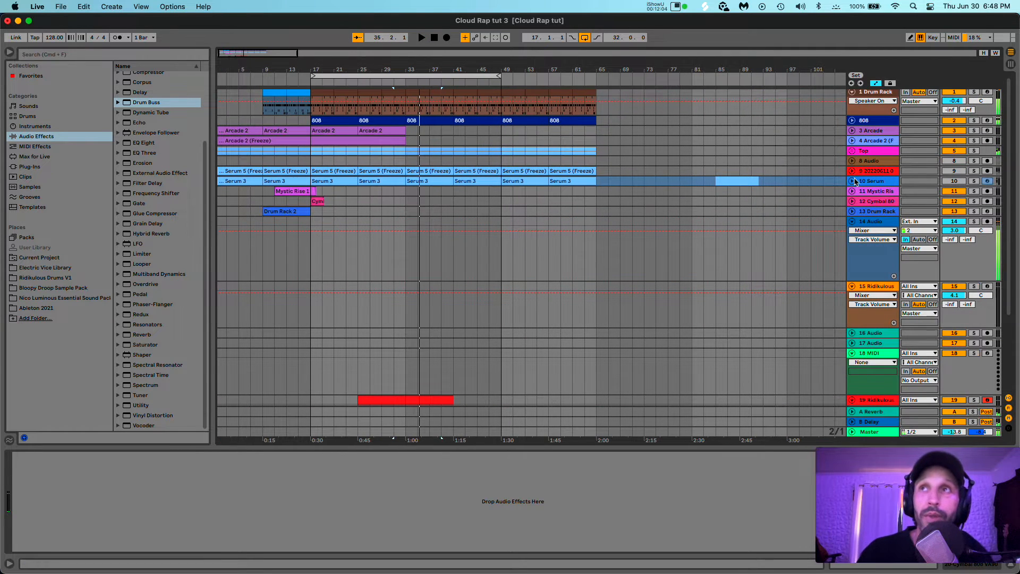
pyautogui.click(851, 181)
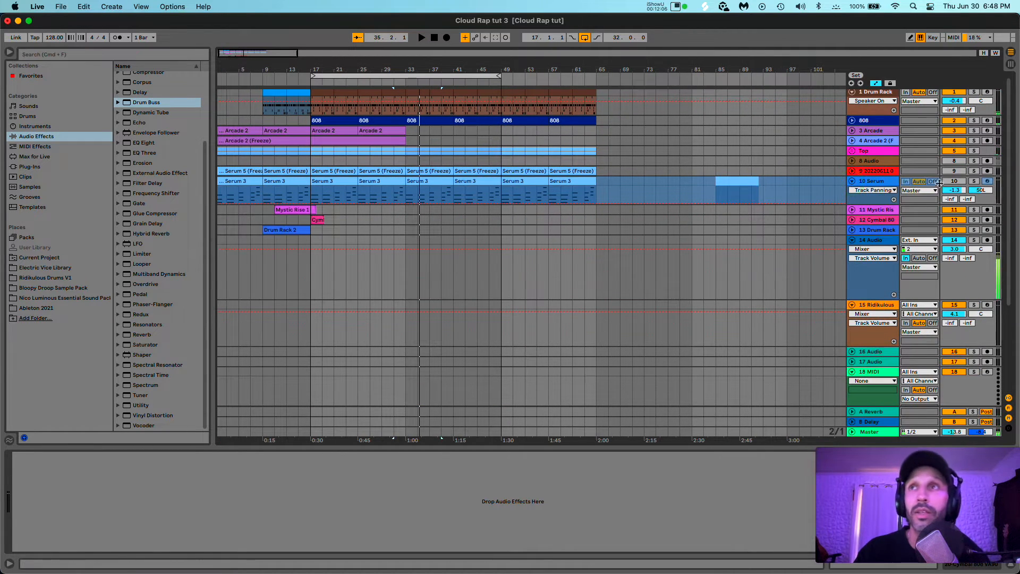
pyautogui.click(974, 151)
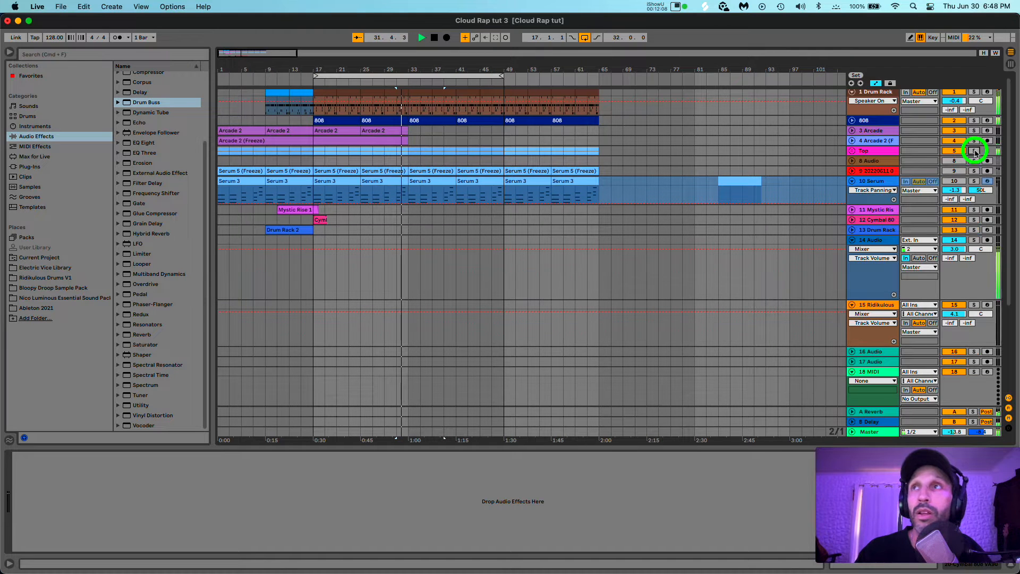
pyautogui.click(852, 151)
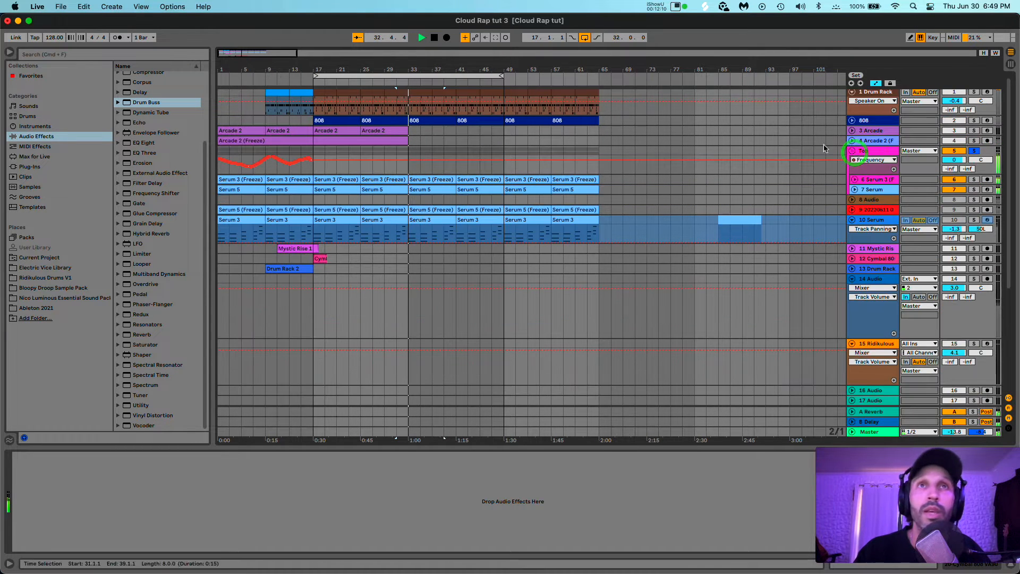
pyautogui.click(975, 151)
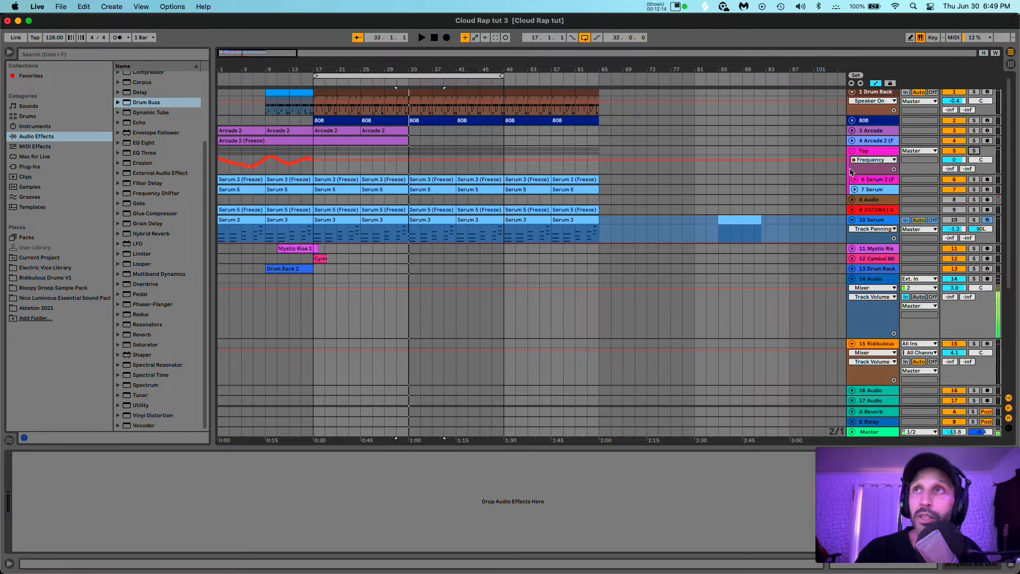
# Step: Audition track 7 Serum inside the Top group in solo, and turn its solo off again
pyautogui.press('space')
pyautogui.click(974, 190)
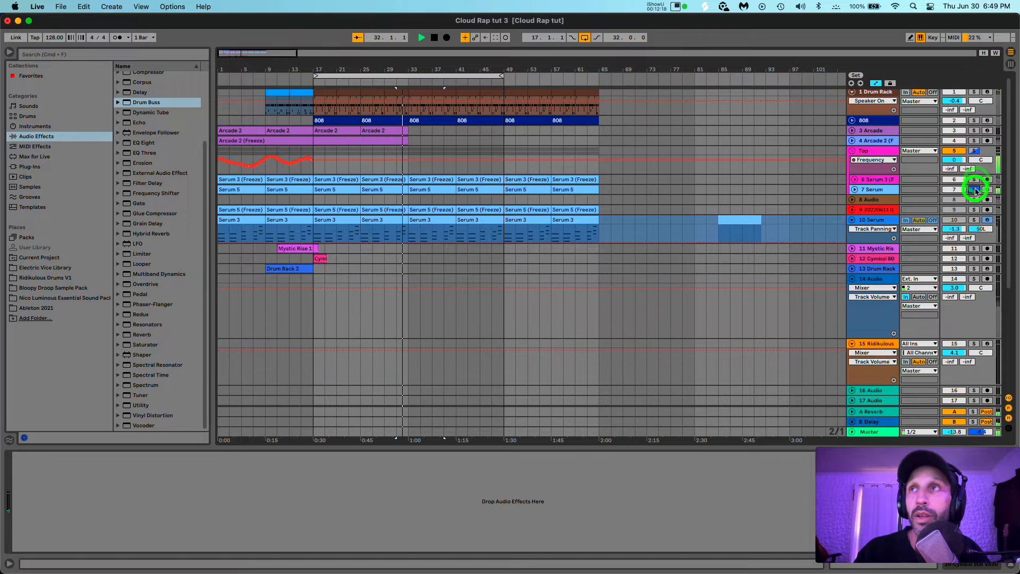
pyautogui.click(974, 190)
# Step: Rename track 7 Serum to MELODY and resume playback
pyautogui.rightClick(875, 192)
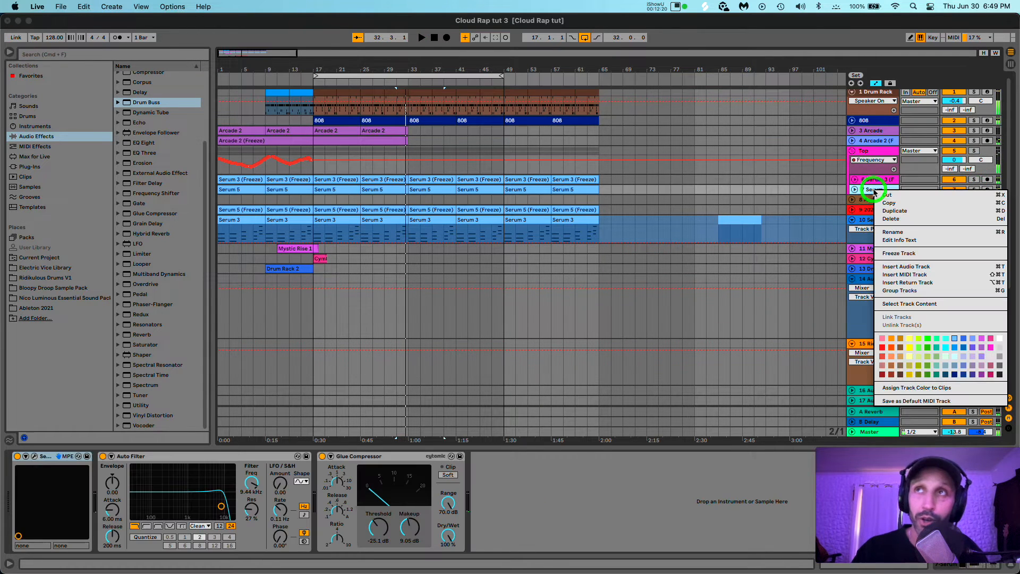
pyautogui.click(864, 191)
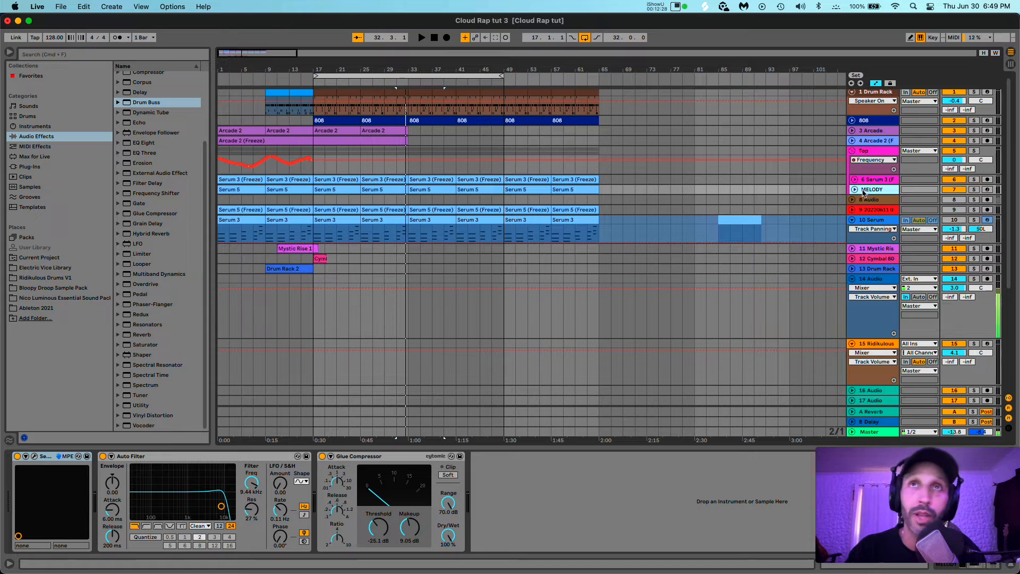
pyautogui.press('space')
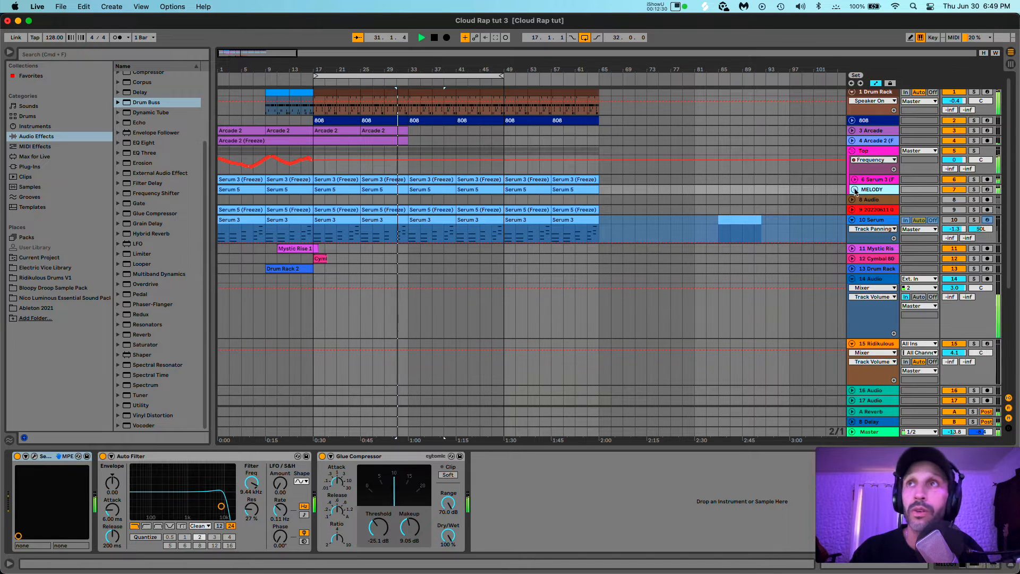
# Step: Stop playback and delete the two MELODY clips between bars 33 and 49
pyautogui.click(422, 191)
pyautogui.press('space')
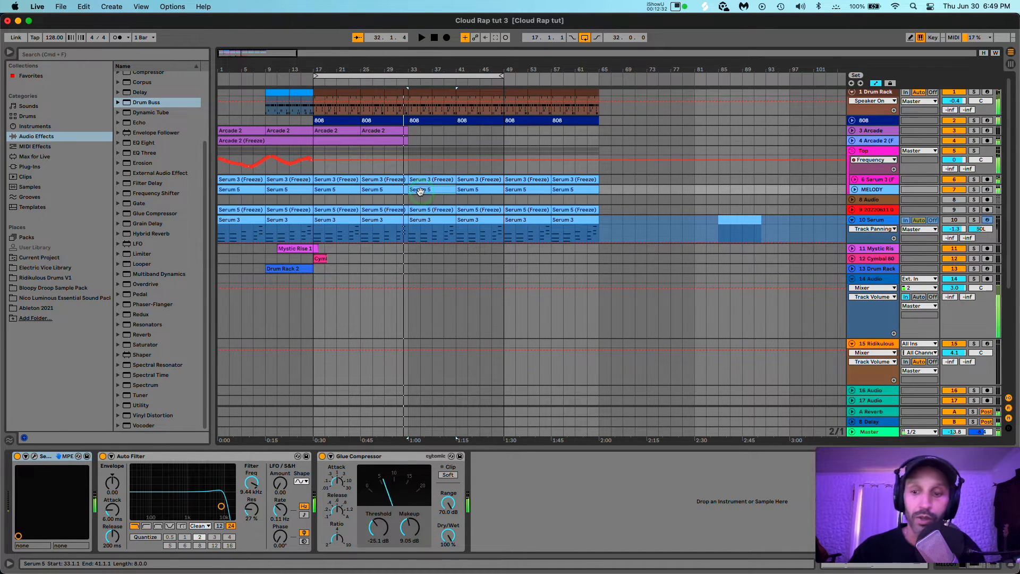
pyautogui.press('Delete')
pyautogui.click(471, 187)
pyautogui.press('Delete')
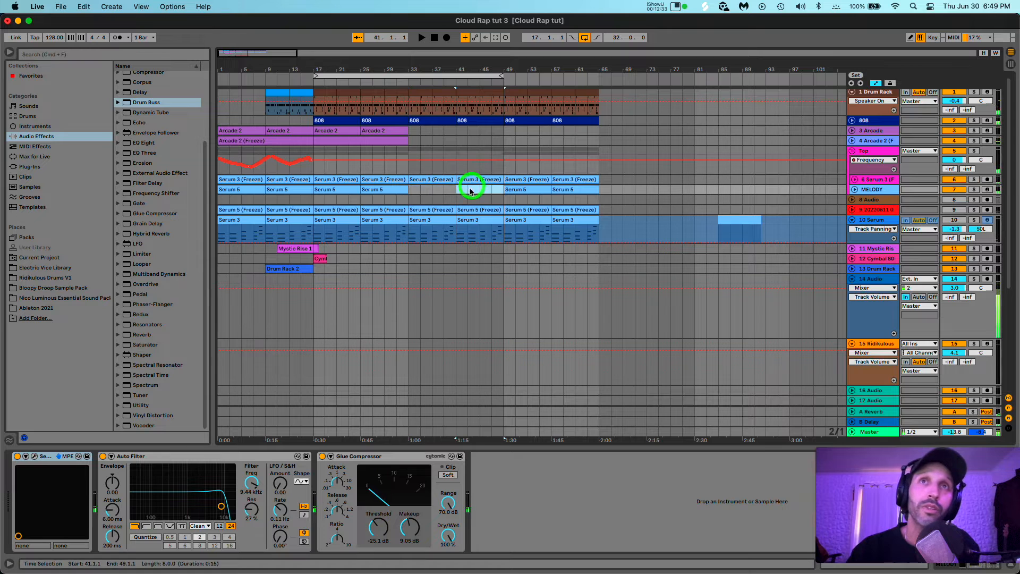
# Step: Play the arrangement from bar 29 and review the transition into bar 33 across the melody and pluck tracks
pyautogui.click(382, 205)
pyautogui.press('space')
pyautogui.scroll(-5, 415, 245)
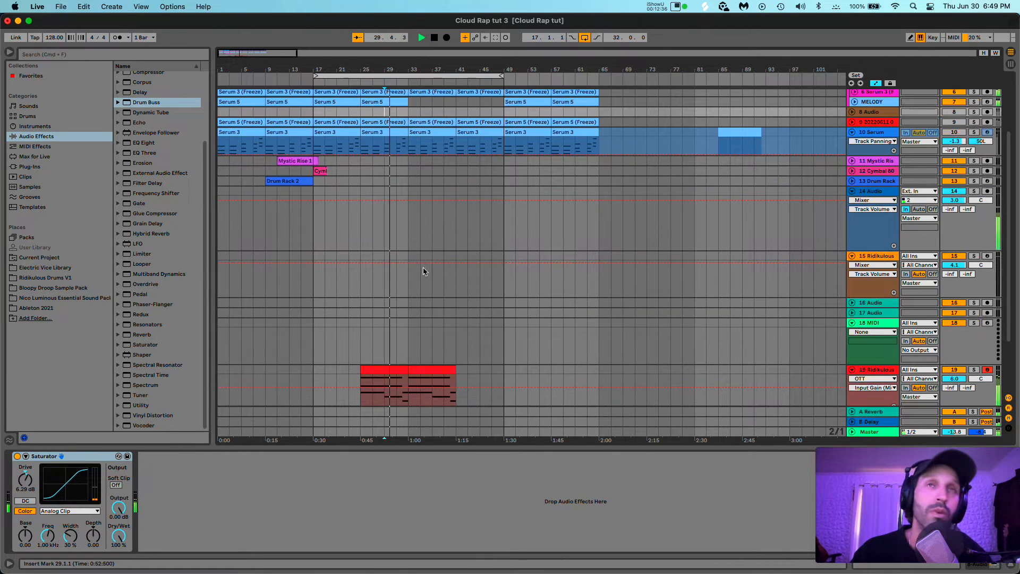
pyautogui.scroll(1, 425, 272)
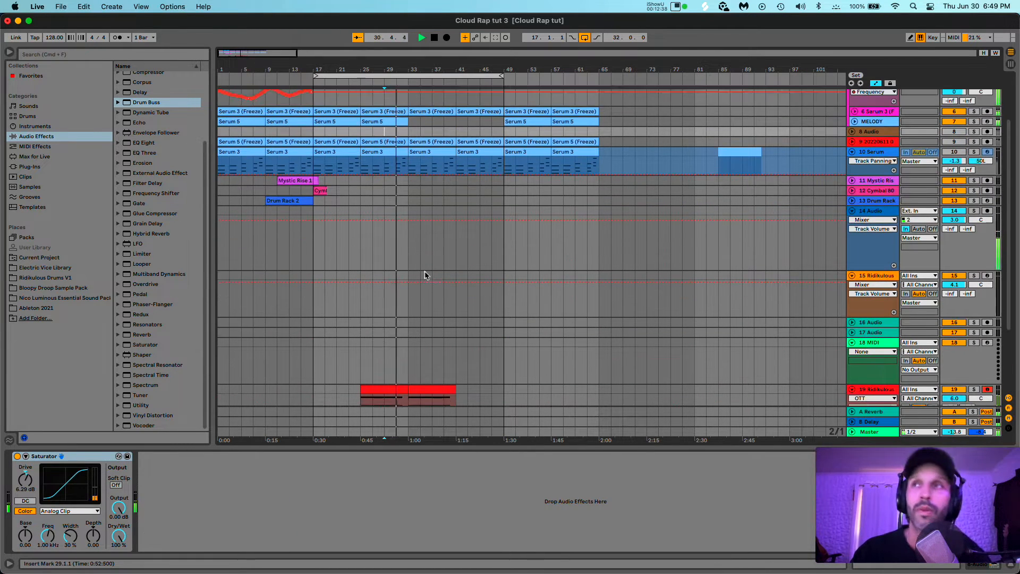
pyautogui.scroll(1, 425, 275)
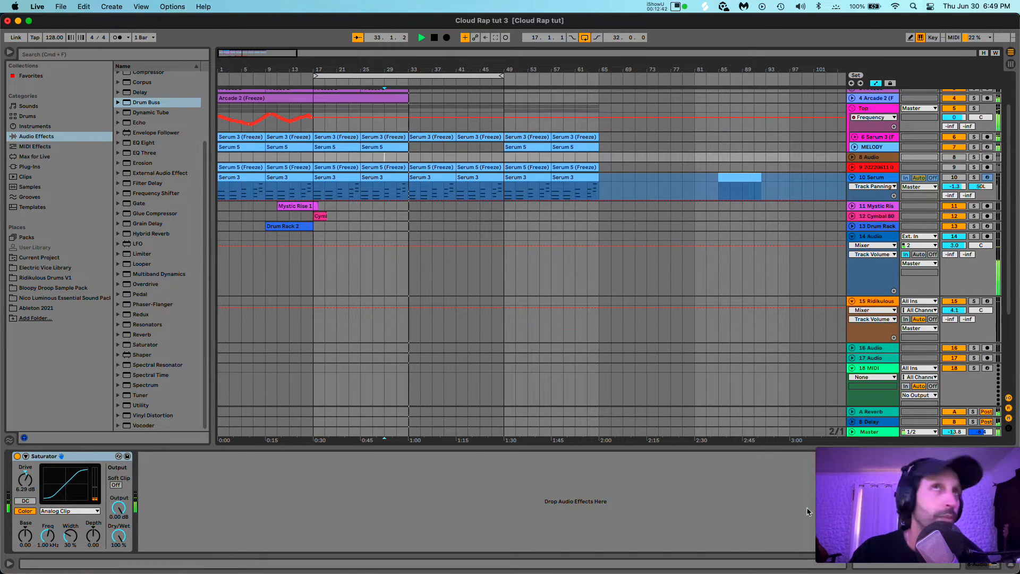
pyautogui.scroll(-1, 462, 392)
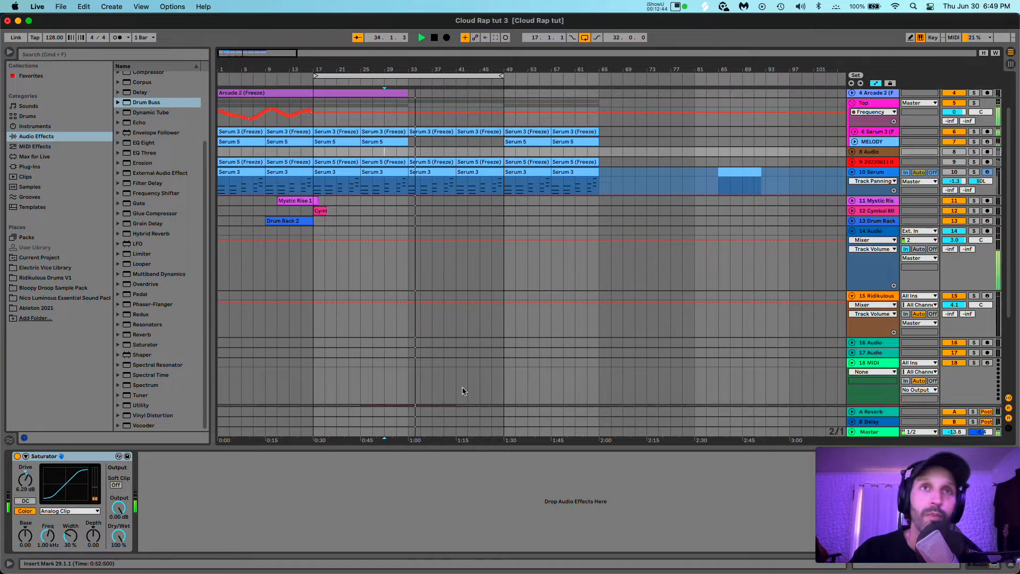
# Step: Delete the second clip, at bars 33 to 41, on the Ridikulous pluck track (track 19) and stop playback
pyautogui.scroll(-2, 462, 391)
pyautogui.click(438, 354)
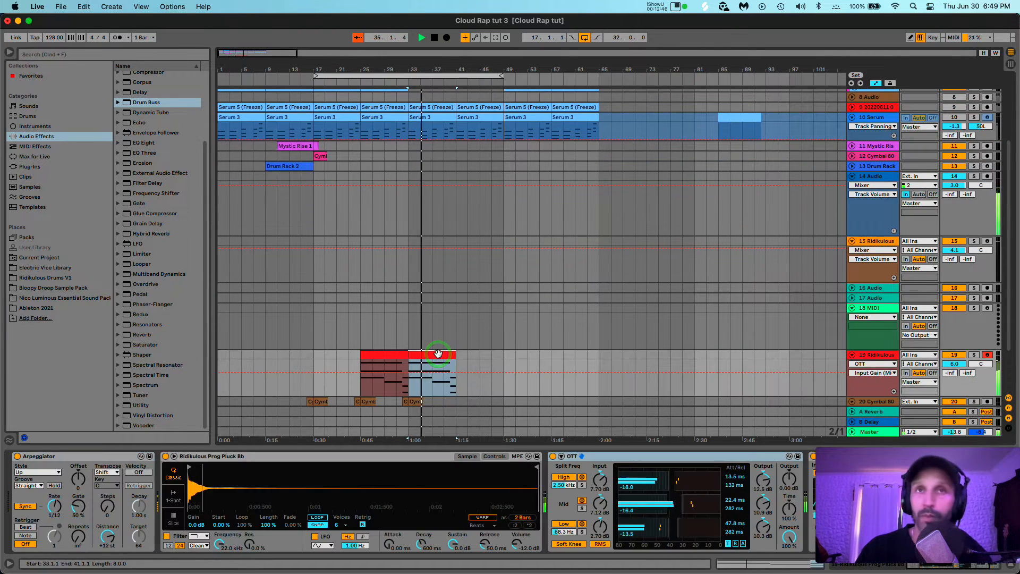
pyautogui.press('Delete')
pyautogui.press('space')
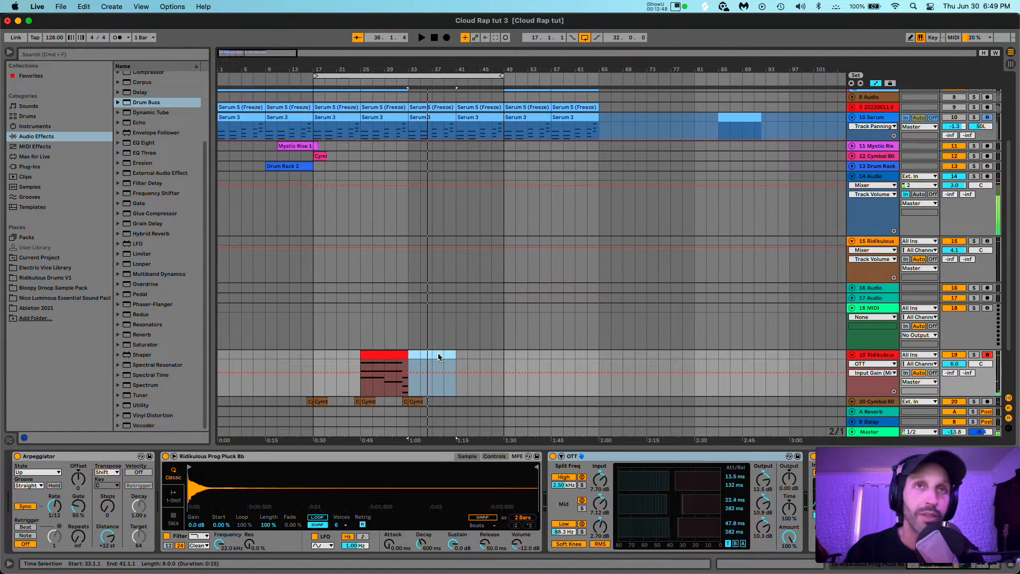
# Step: Play the arrangement from bar 25 and copy the Mystic Rise 1 riser clip 16 bars along its track, leading into bar 33
pyautogui.click(313, 330)
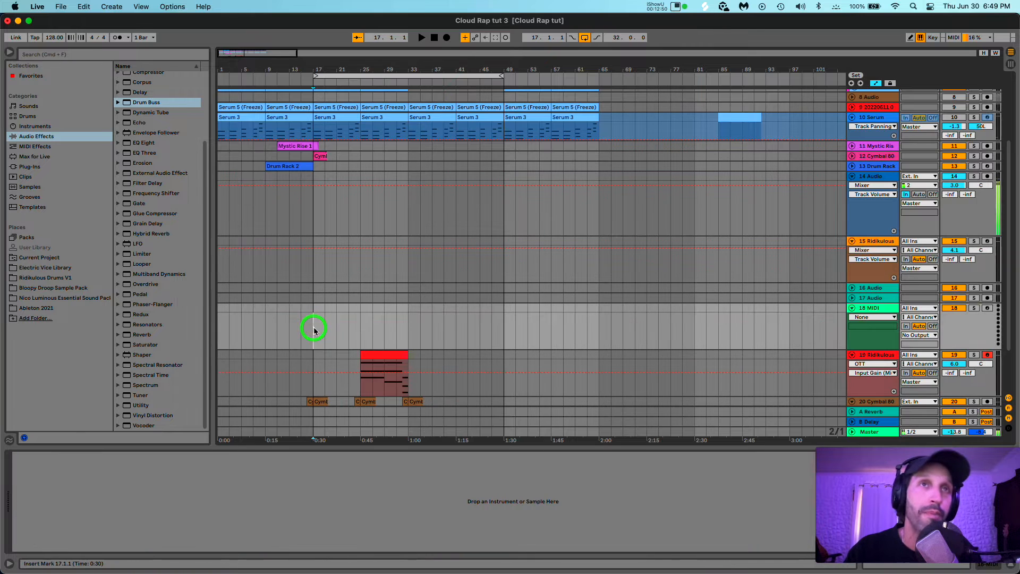
pyautogui.press('space')
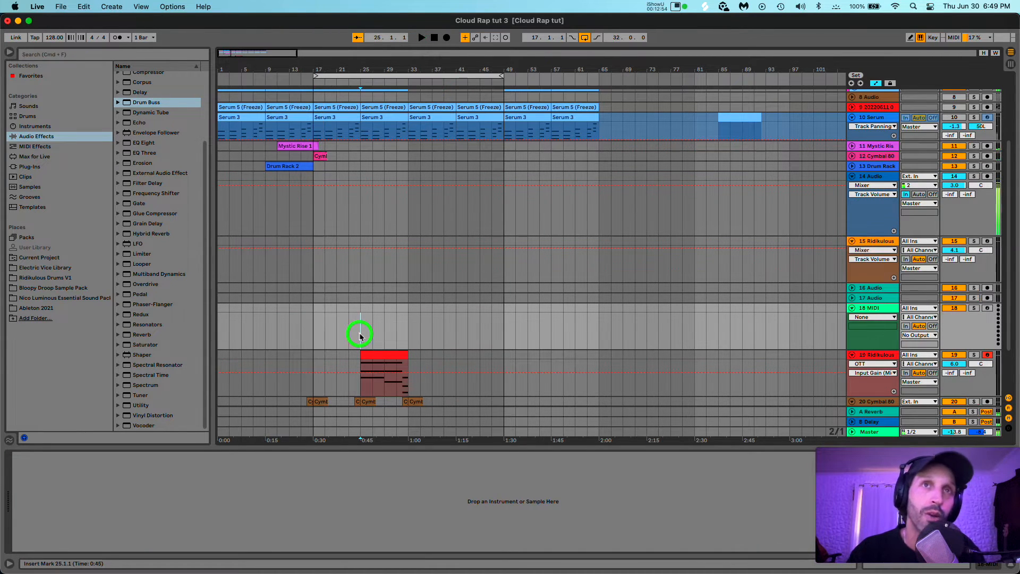
pyautogui.scroll(-3, 366, 319)
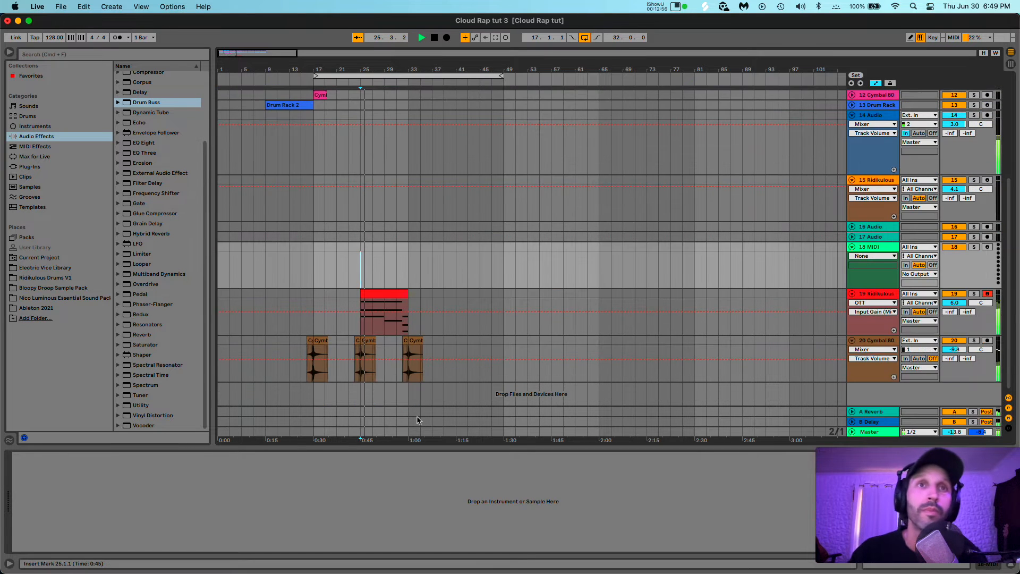
pyautogui.scroll(5, 395, 265)
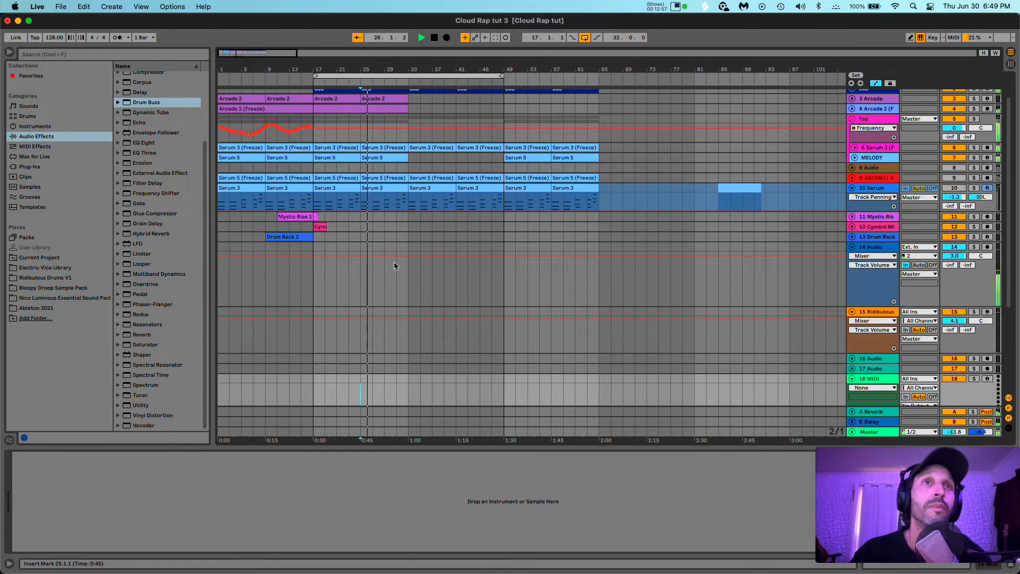
pyautogui.click(288, 219)
pyautogui.press('space')
pyautogui.moveTo(287, 218); pyautogui.dragTo(379, 213)
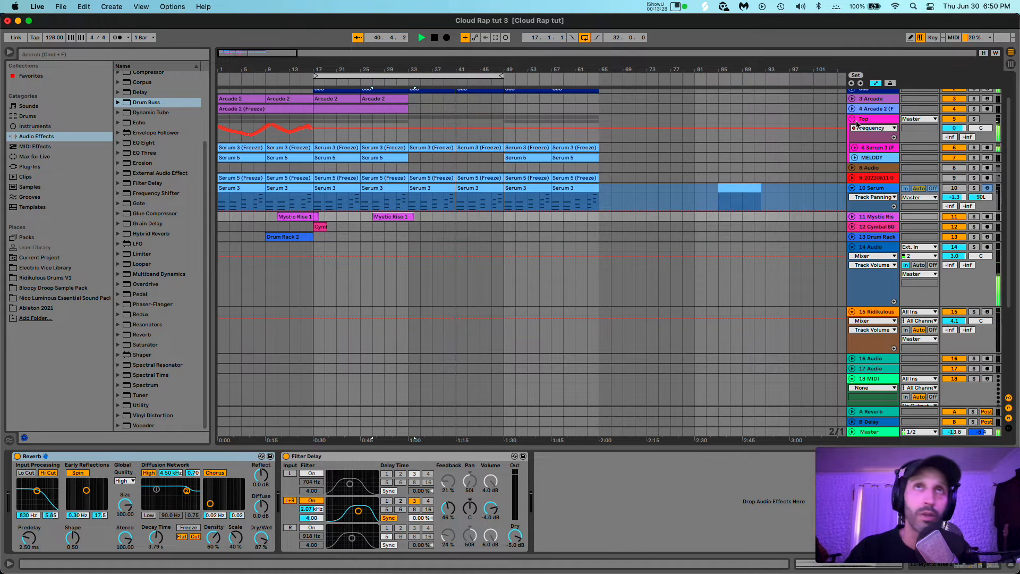
pyautogui.press('space')
# Step: Loop the Drum Rack clip at bars 37 to 41 during playback and open its notes in an enlarged clip editor
pyautogui.scroll(2, 364, 177)
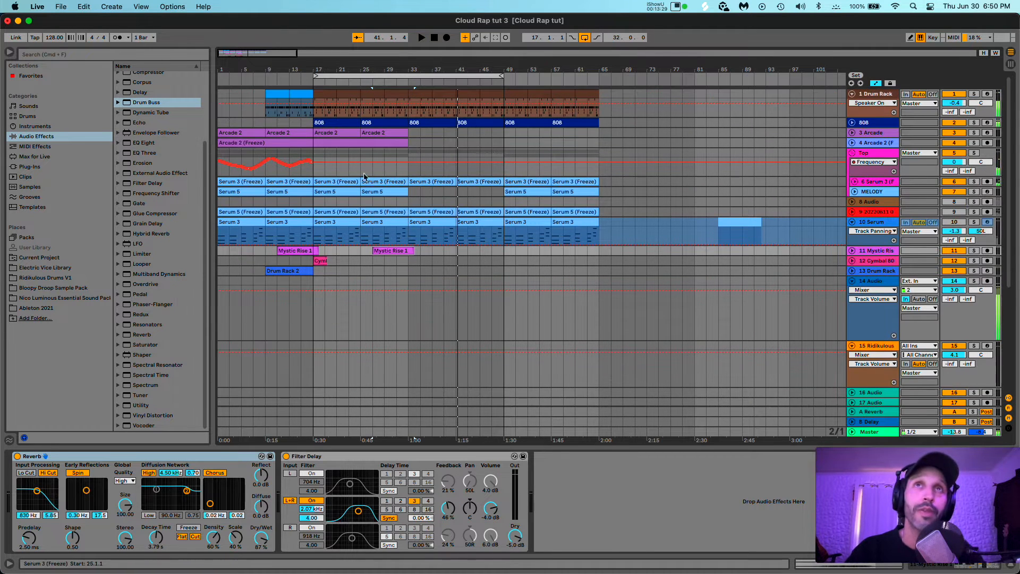
pyautogui.click(448, 96)
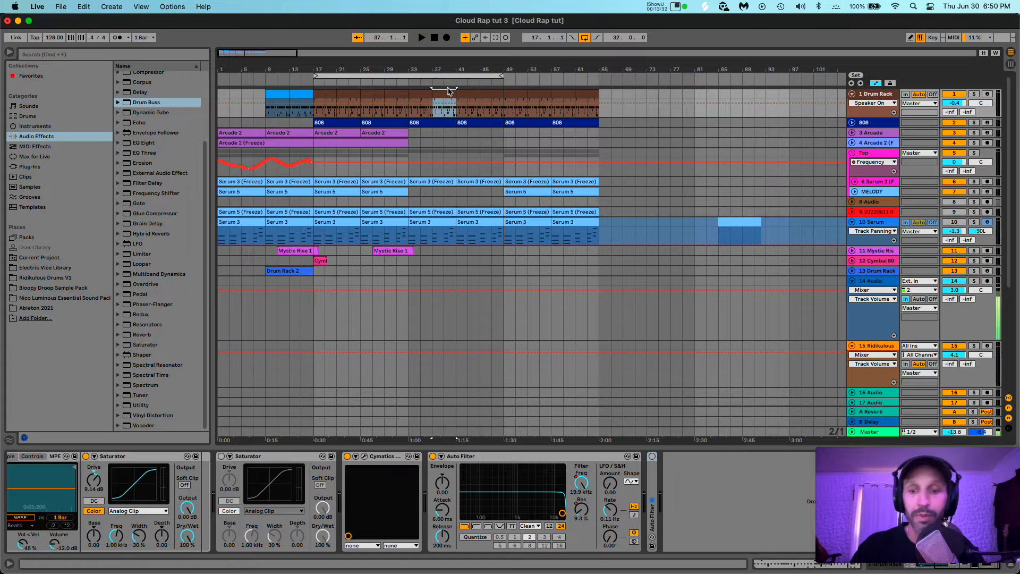
pyautogui.press('super+l')
pyautogui.press('space')
pyautogui.doubleClick(449, 96)
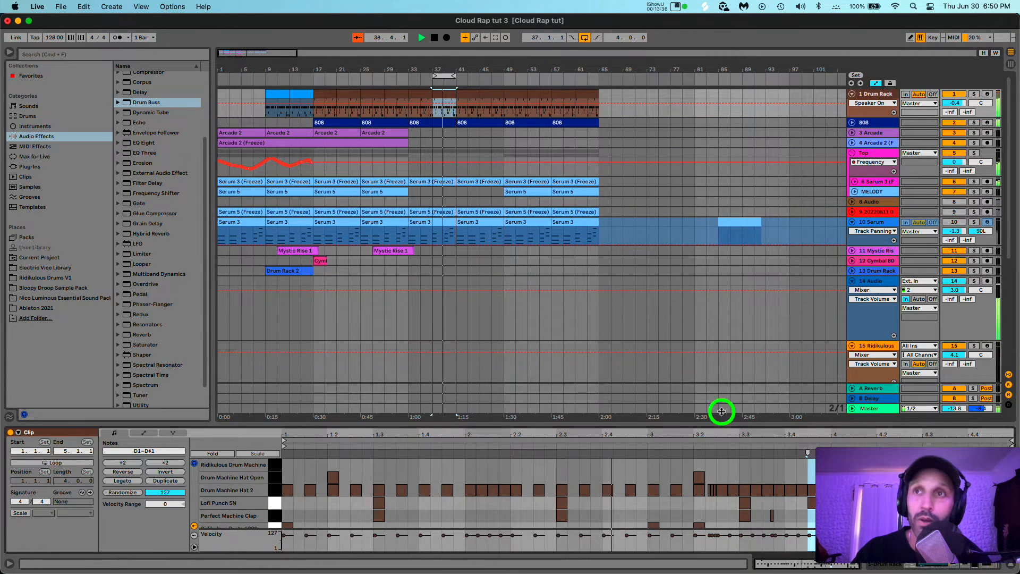
pyautogui.moveTo(721, 411); pyautogui.dragTo(696, 122)
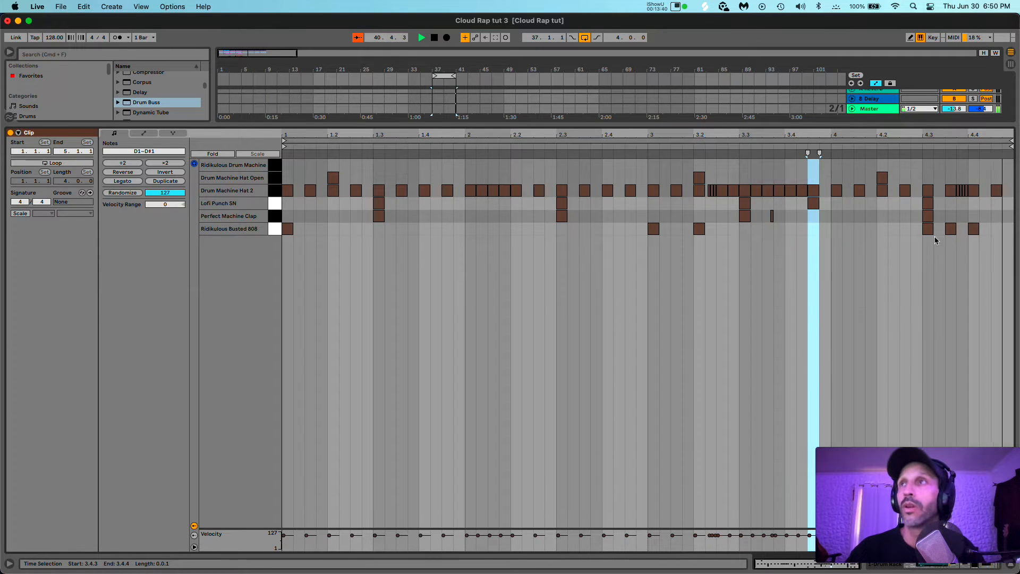
# Step: Add Ridikulous Busted 808 notes at 4.4.2, 4.4.3 and 4.4.4 to end the bar with sixteenth notes, and audition them
pyautogui.press('space')
pyautogui.click(983, 229)
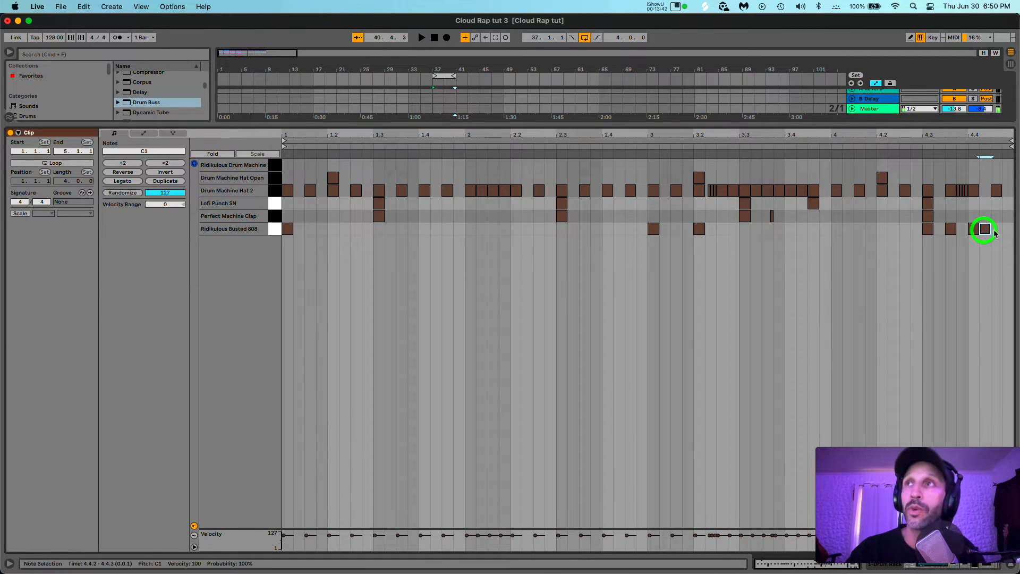
pyautogui.click(996, 229)
pyautogui.press('space')
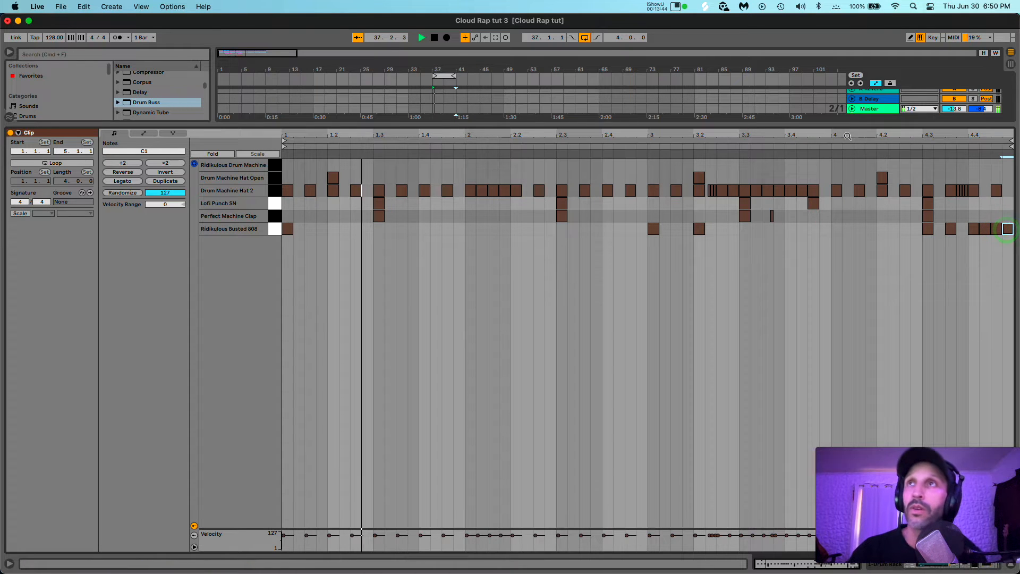
pyautogui.click(831, 146)
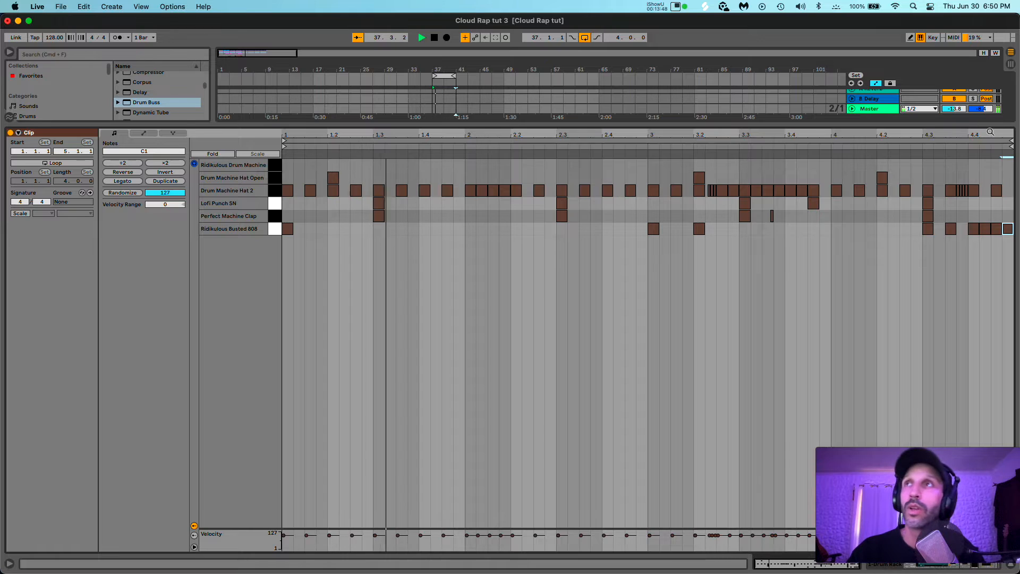
pyautogui.press('space')
# Step: Halve the Ridikulous Busted 808 note at 4.4.1 and duplicate it repeatedly to fill the beat through the clip's end
pyautogui.moveTo(988, 132); pyautogui.dragTo(989, 134)
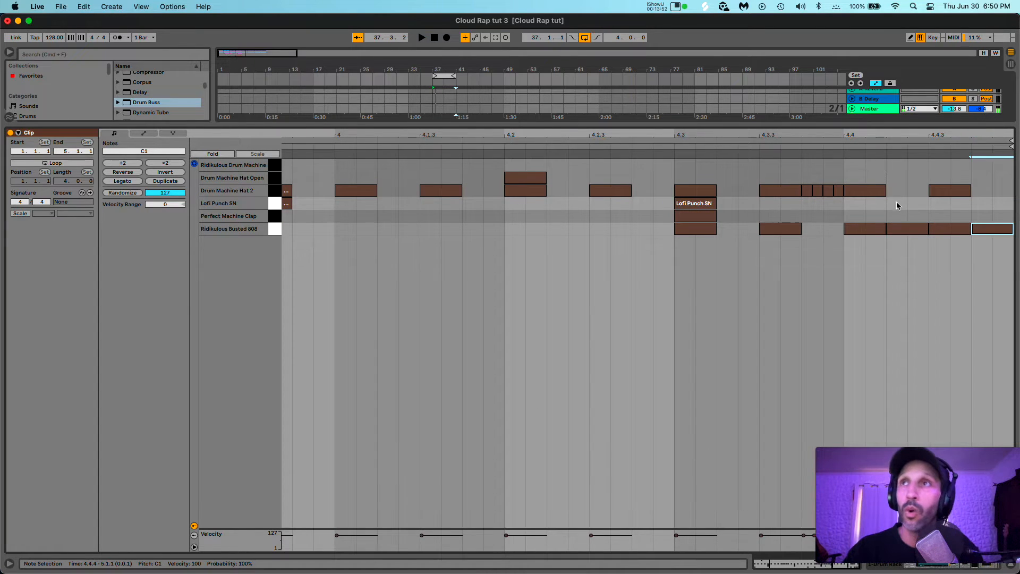
pyautogui.click(883, 231)
pyautogui.moveTo(883, 230); pyautogui.dragTo(858, 230)
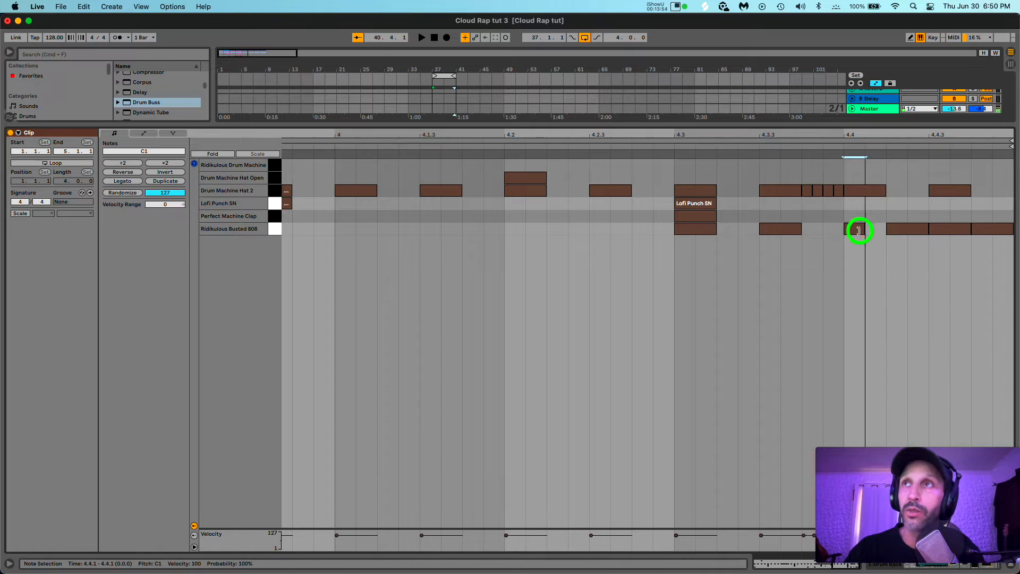
pyautogui.press('super+d')
pyautogui.press('super+d')
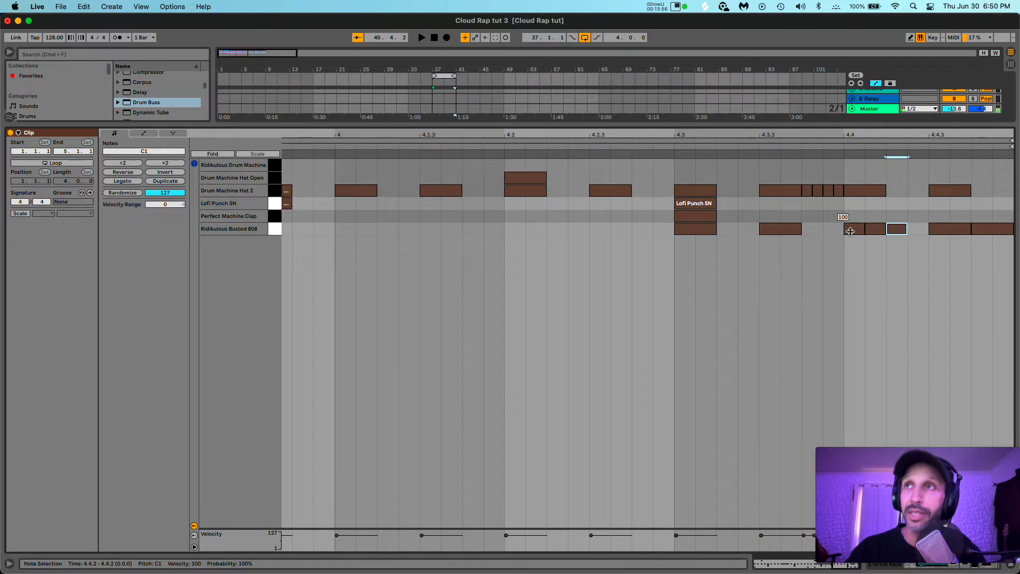
pyautogui.press('super+d')
pyautogui.press('super+d')
pyautogui.press('super+d')
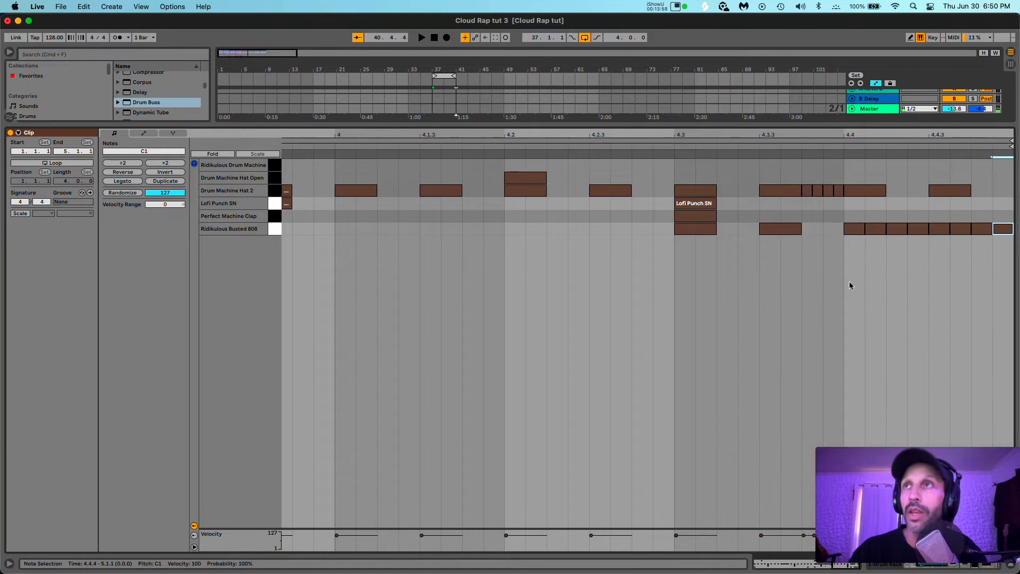
# Step: Enlarge the velocity lane, draw rising velocities from 75 to 102 across the eight-note 808 roll, and play the clip
pyautogui.moveTo(705, 527); pyautogui.dragTo(716, 309)
pyautogui.moveTo(842, 227); pyautogui.dragTo(1013, 240)
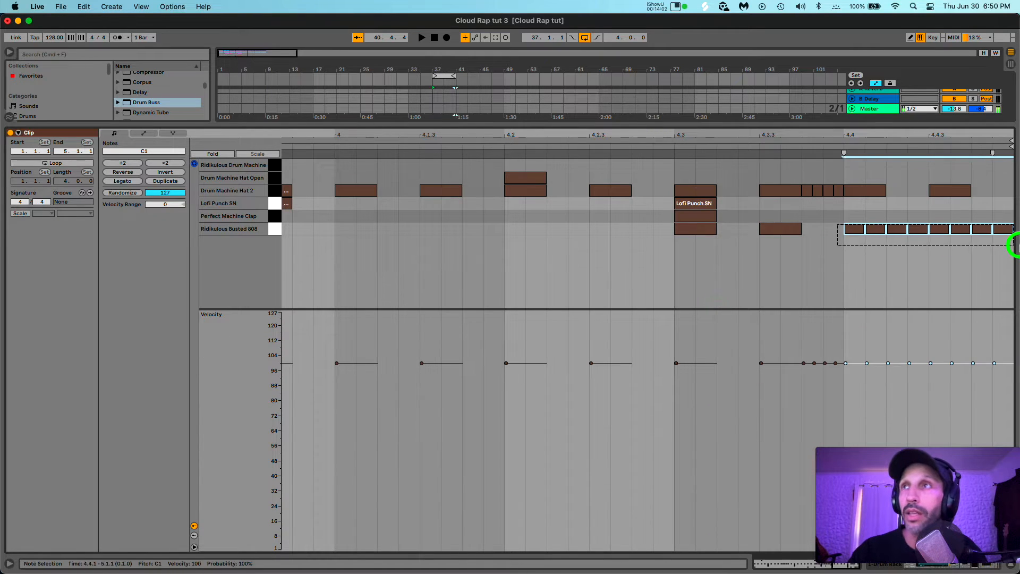
pyautogui.press('b')
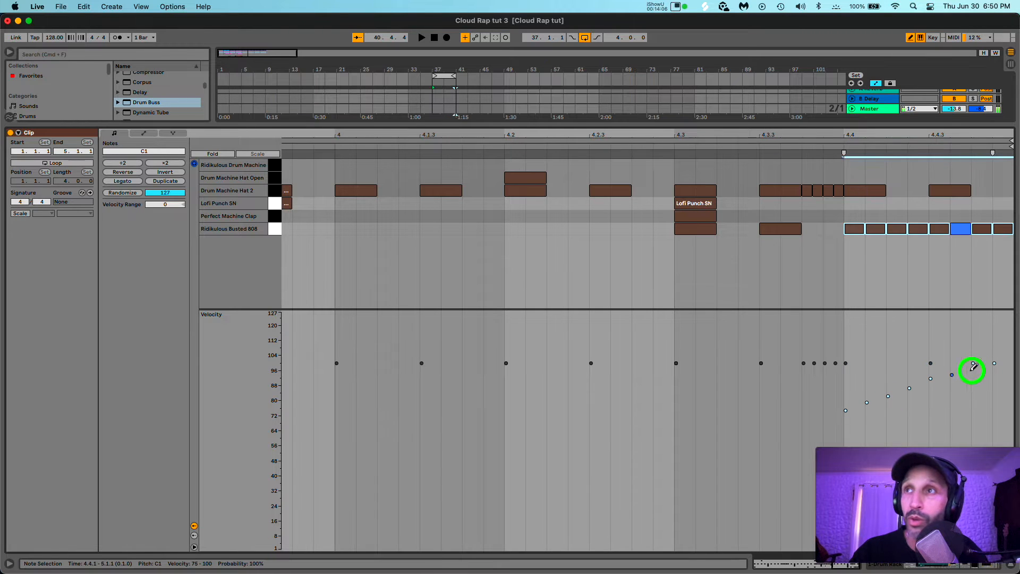
pyautogui.moveTo(972, 369); pyautogui.dragTo(989, 360)
pyautogui.press('space')
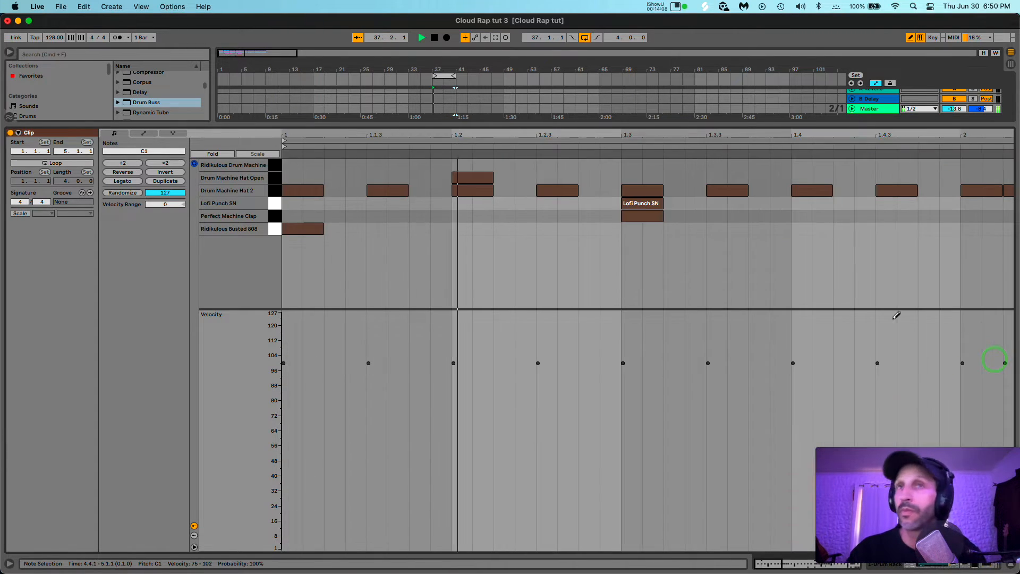
pyautogui.moveTo(689, 130); pyautogui.dragTo(739, 134)
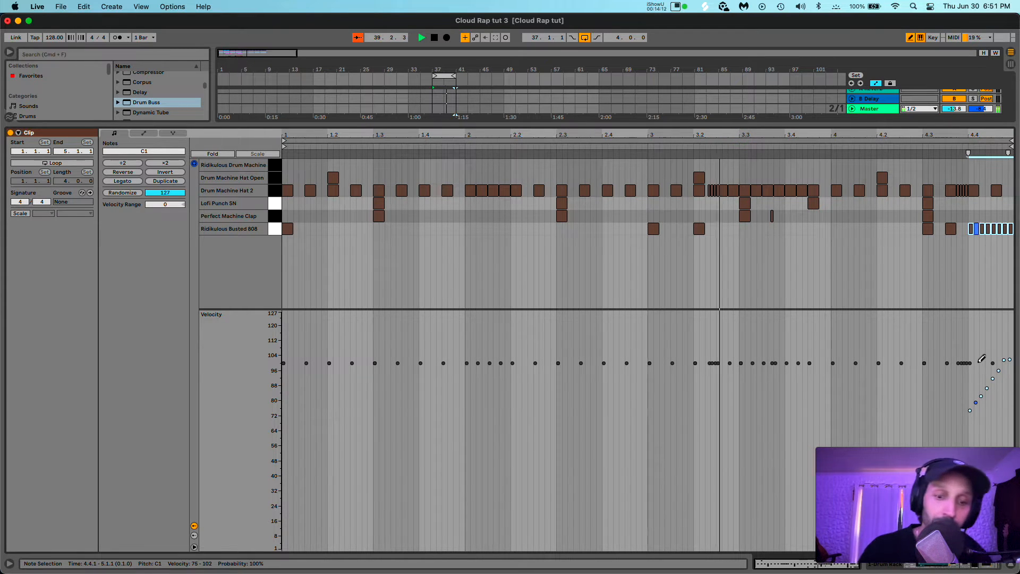
# Step: Delete the first four notes of the 808 roll and lower the velocities of the remaining four together
pyautogui.moveTo(1006, 340)
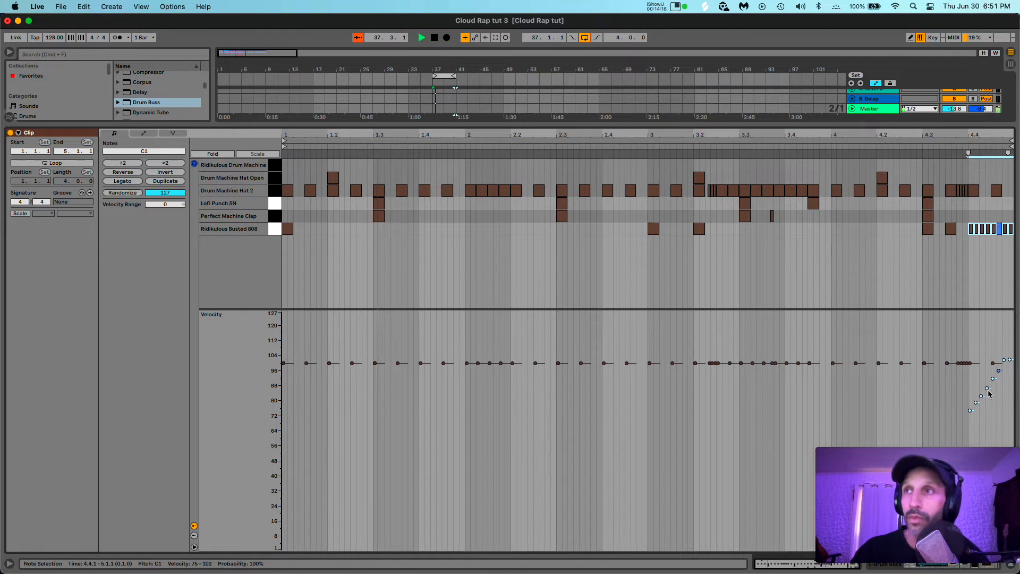
pyautogui.moveTo(966, 214); pyautogui.dragTo(990, 256)
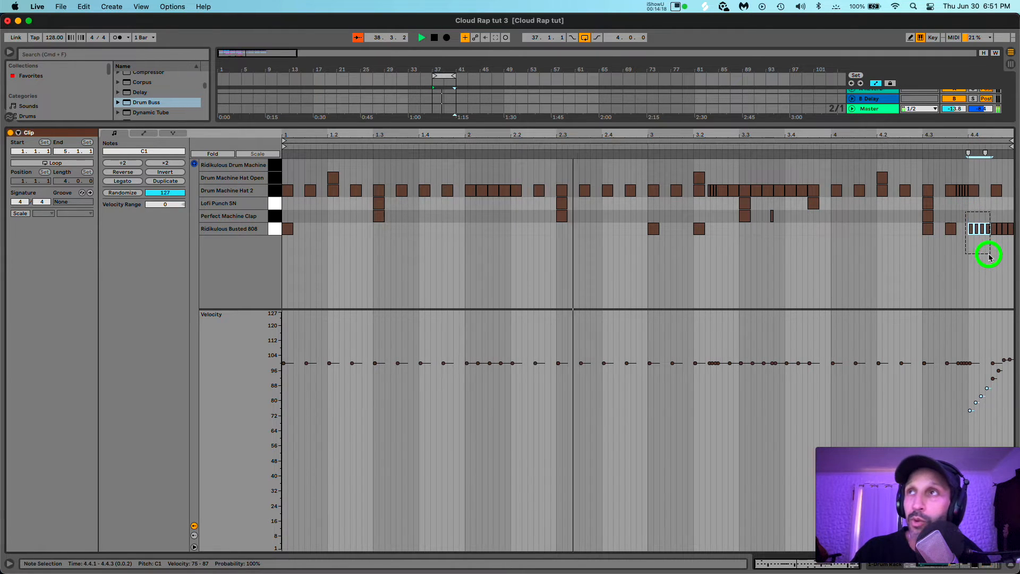
pyautogui.press('Delete')
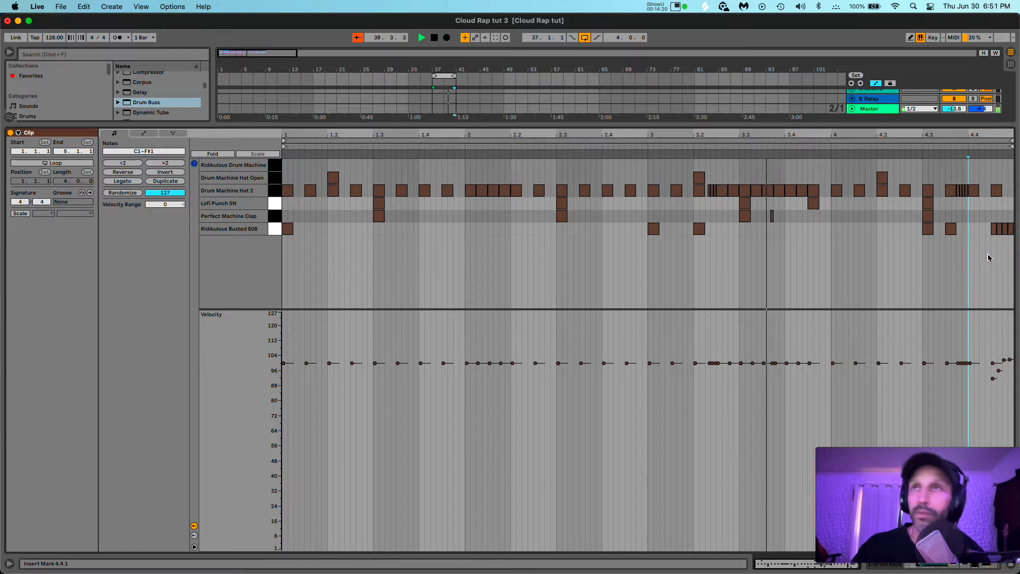
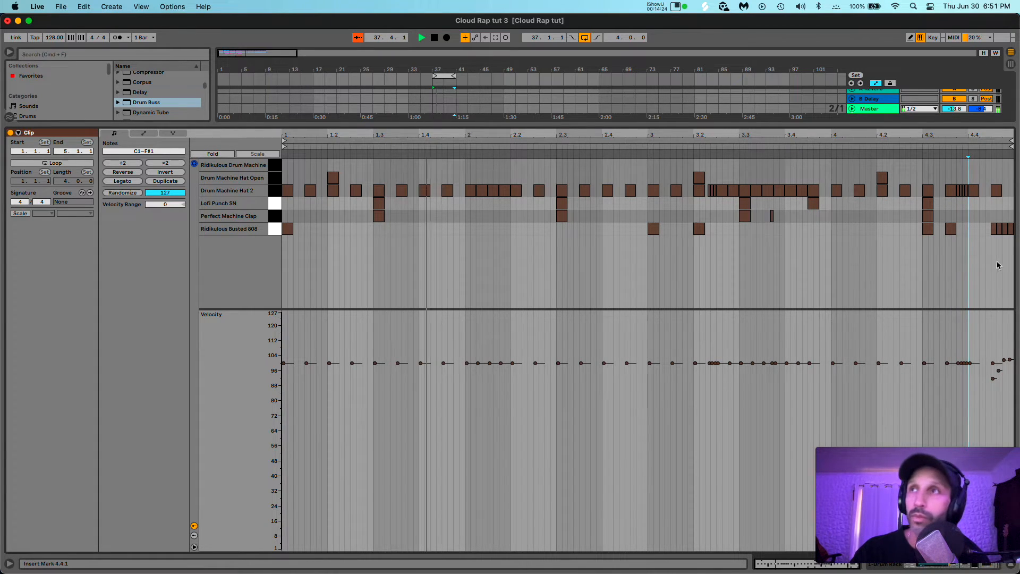
pyautogui.moveTo(975, 222); pyautogui.dragTo(1018, 236)
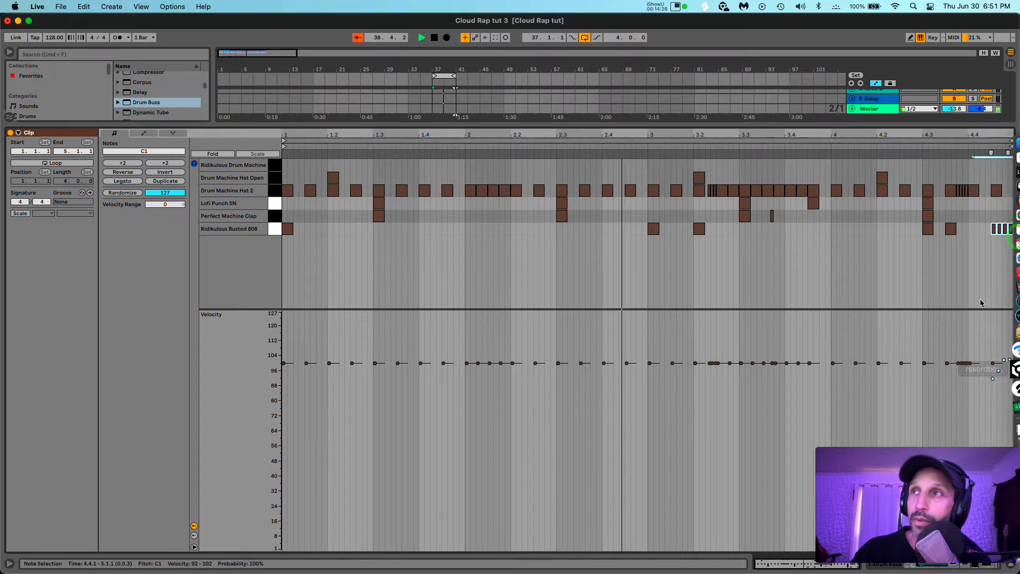
pyautogui.moveTo(1003, 366); pyautogui.dragTo(1003, 371)
pyautogui.click(1005, 346)
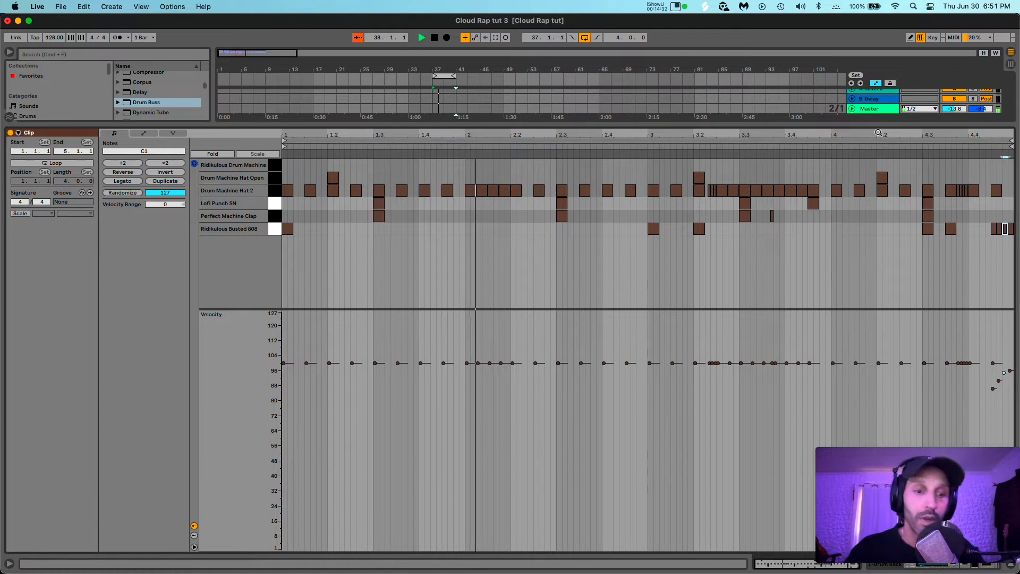
# Step: Shrink the clip editor to reveal the arrangement tracks again and play the song from bar 33
pyautogui.press('super+Tab')
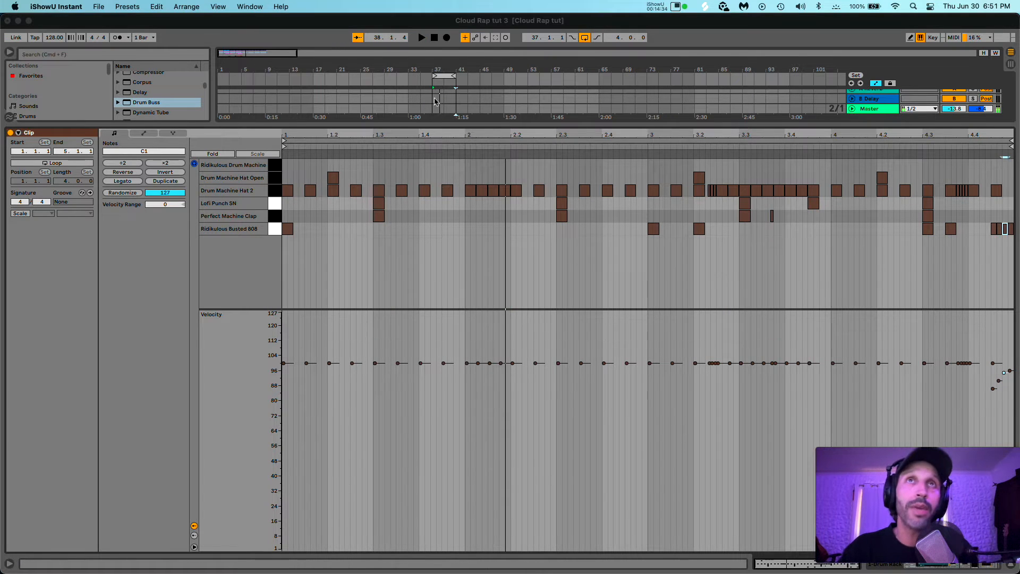
pyautogui.click(431, 129)
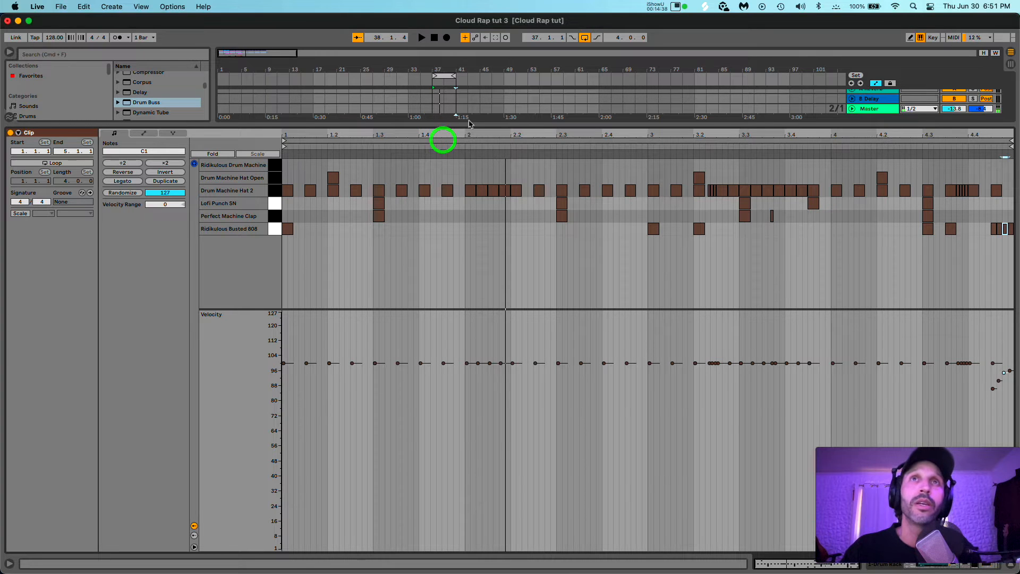
pyautogui.moveTo(471, 125); pyautogui.dragTo(460, 402)
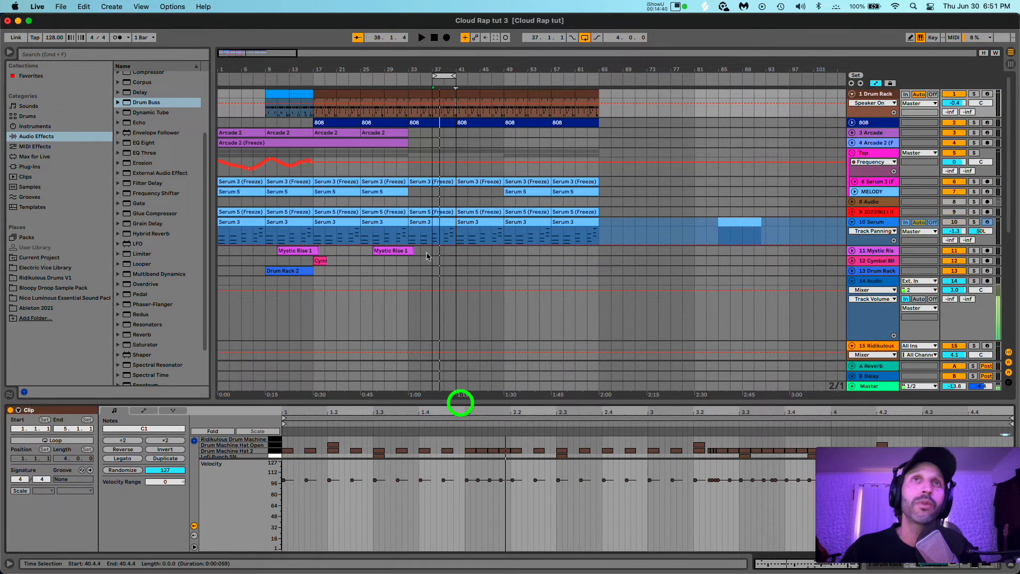
pyautogui.click(409, 153)
pyautogui.press('space')
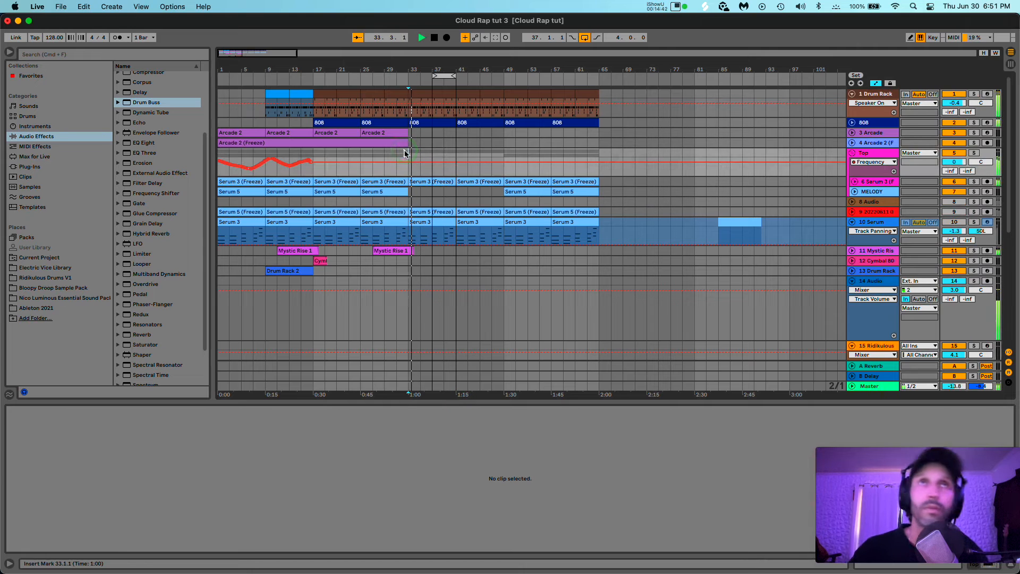
# Step: Fold the Drum Rack track and the Top group, bringing the lower tracks into view
pyautogui.click(851, 94)
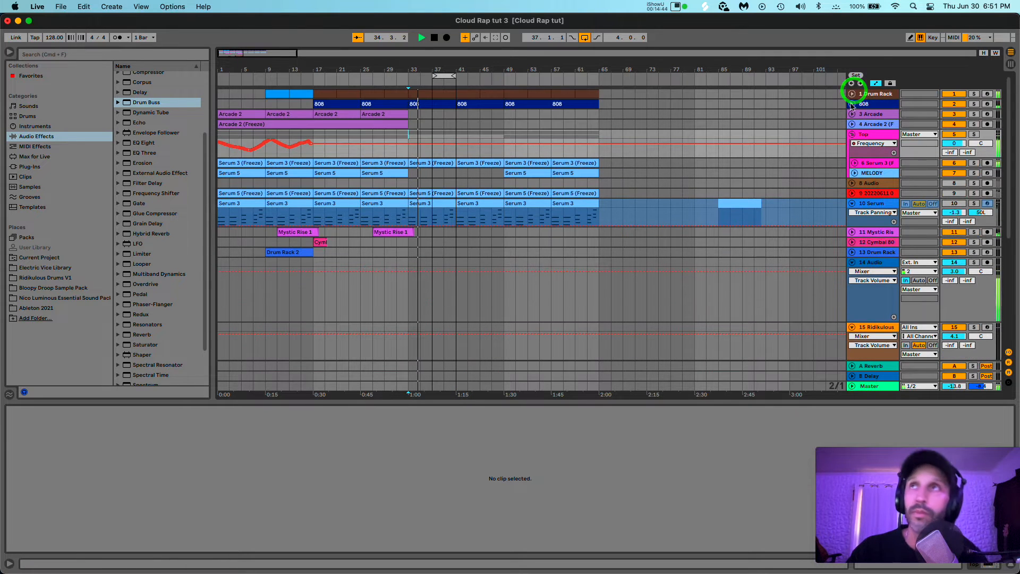
pyautogui.click(852, 134)
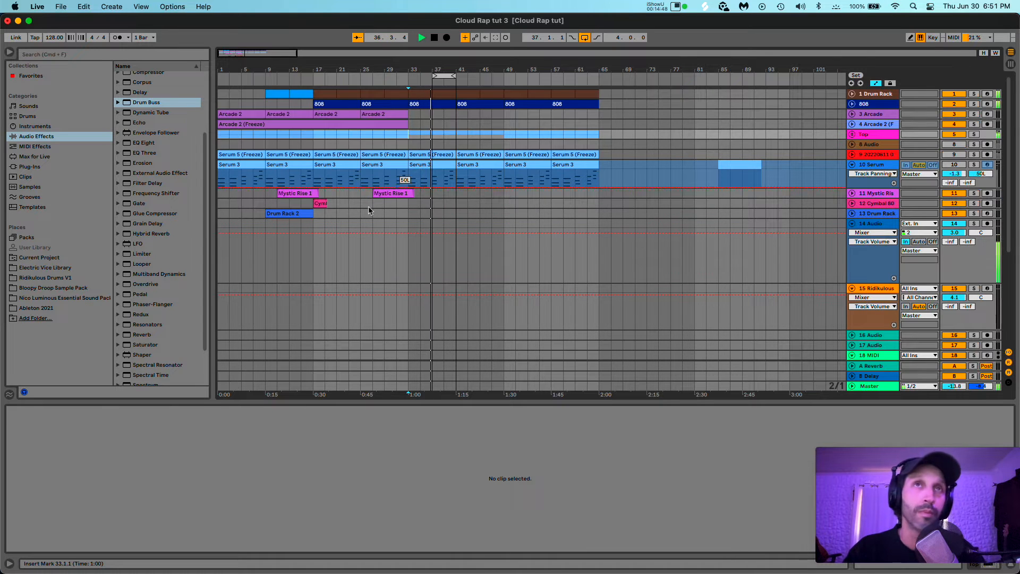
pyautogui.scroll(-4, 370, 254)
pyautogui.scroll(-3, 388, 289)
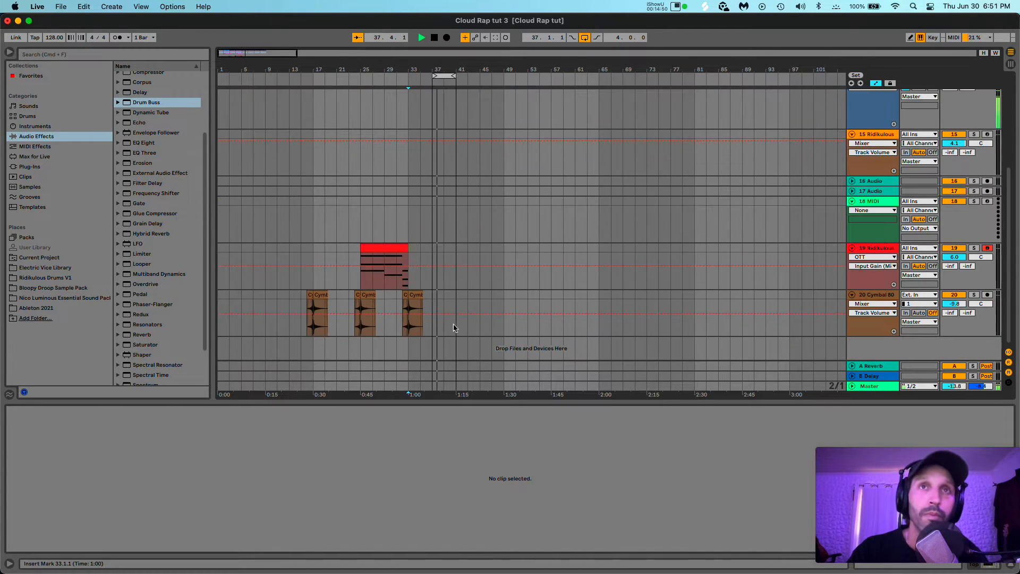
# Step: Duplicate the Cymbal 808 clips between bars 17 and 33 twice, filling up to bar 65, and turn off the arrangement loop
pyautogui.moveTo(314, 329); pyautogui.dragTo(408, 297)
pyautogui.press('super+d')
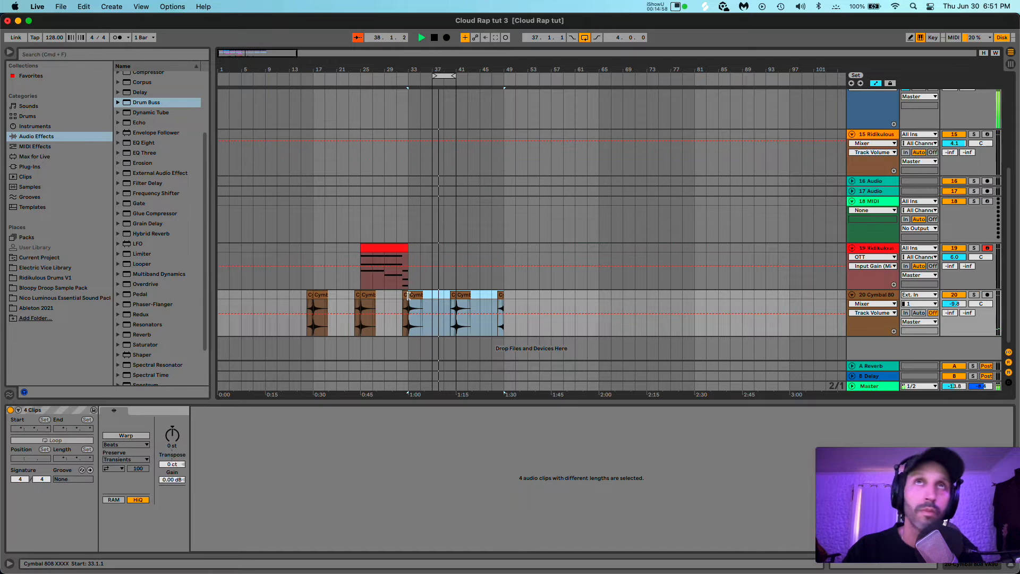
pyautogui.press('super+d')
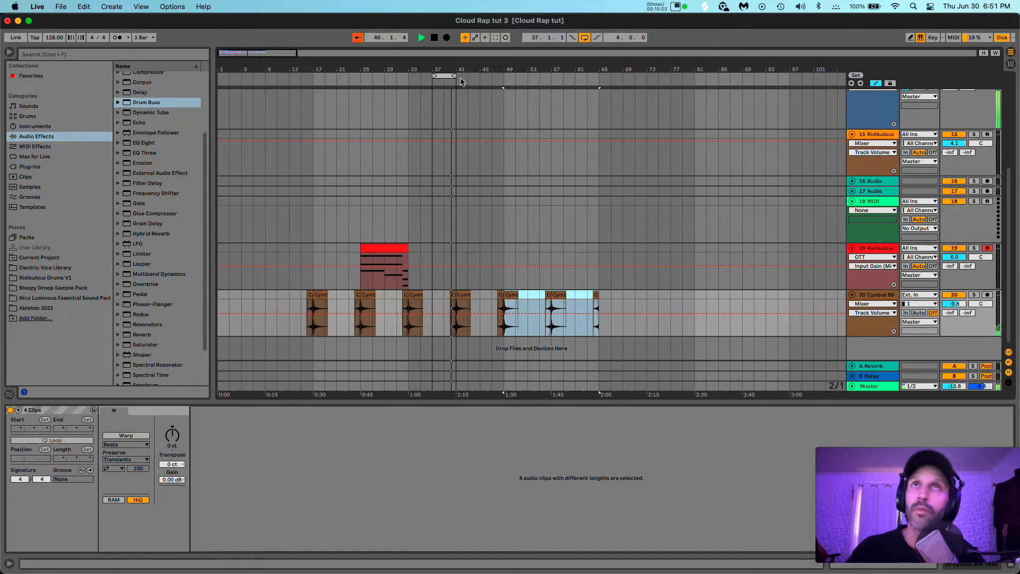
pyautogui.click(584, 38)
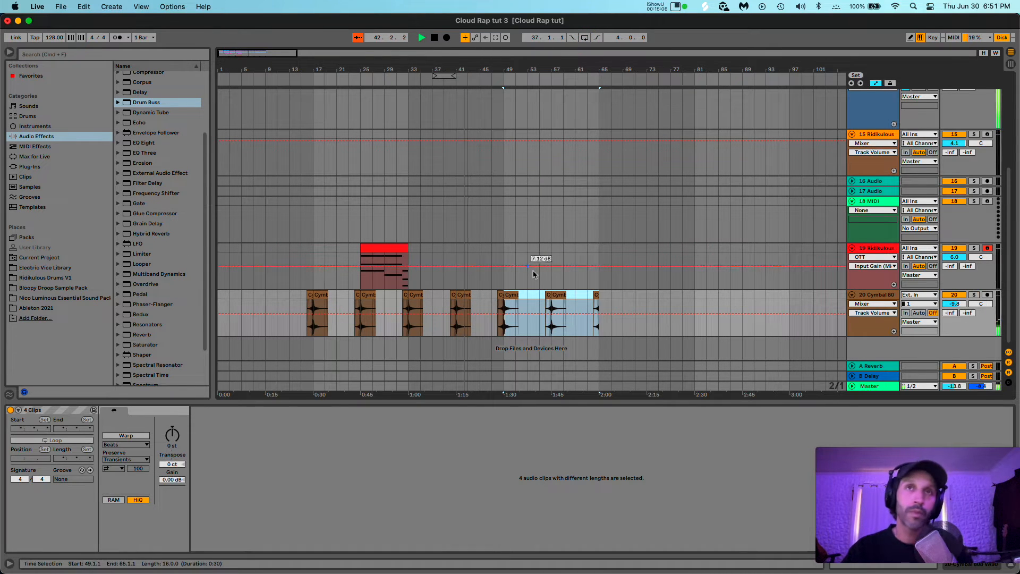
# Step: Select the empty MIDI track 18, widen the browser and expand the Drums folder in Ridikulous Drums V1 to reach the Toms samples
pyautogui.scroll(6, 525, 271)
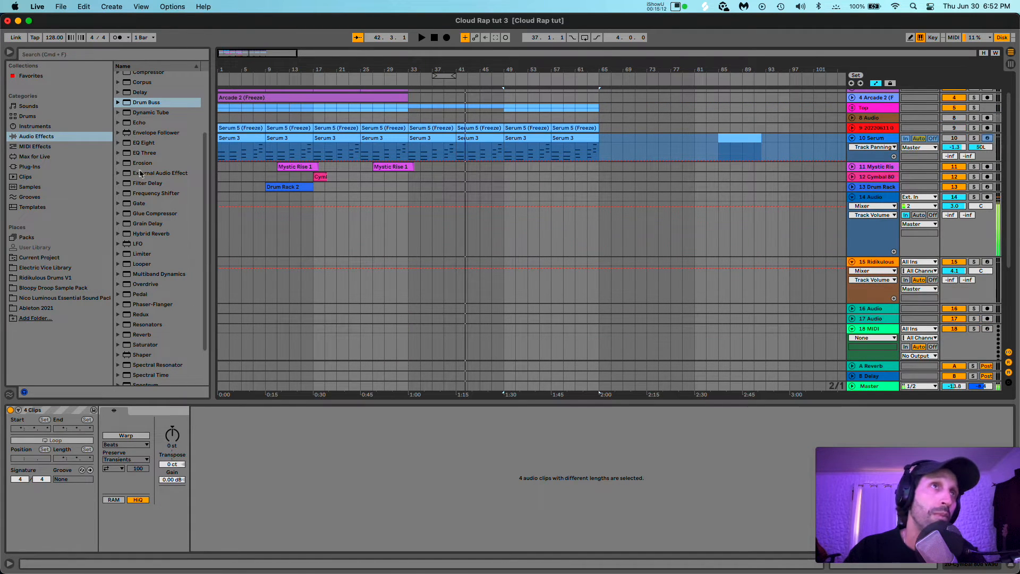
pyautogui.scroll(-1, 853, 292)
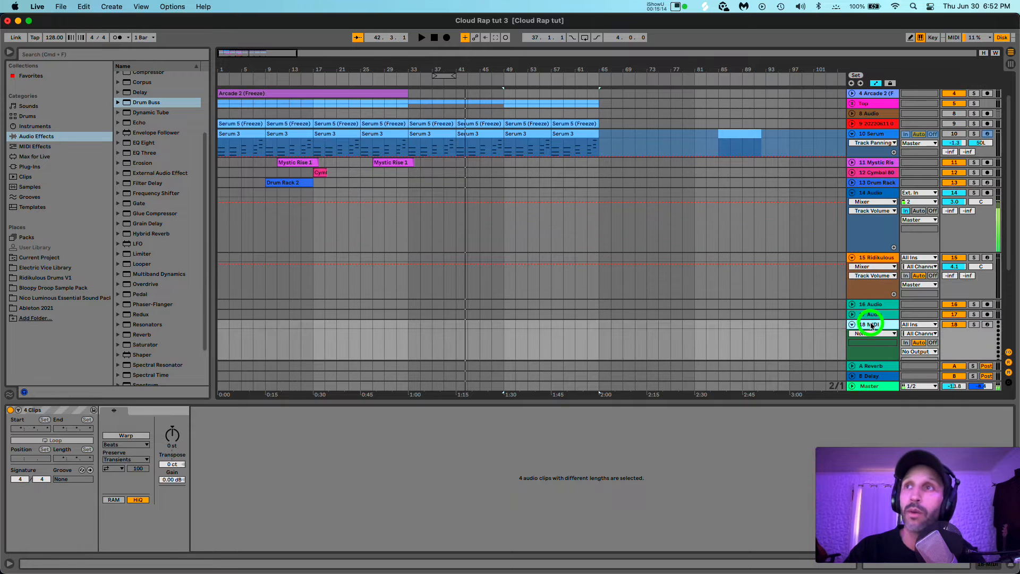
pyautogui.click(869, 324)
pyautogui.click(30, 166)
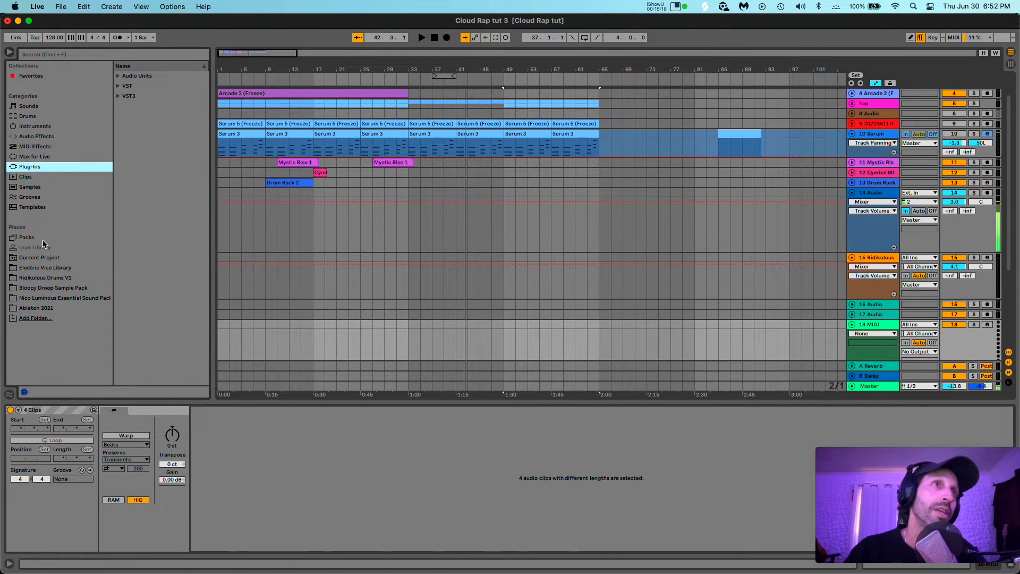
pyautogui.click(57, 277)
pyautogui.click(190, 279)
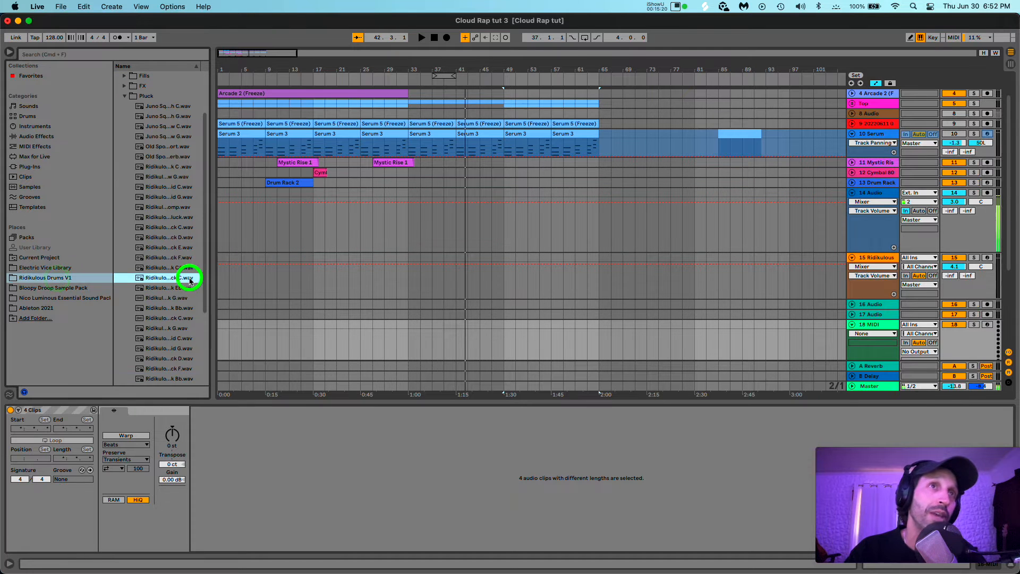
pyautogui.scroll(-3, 196, 277)
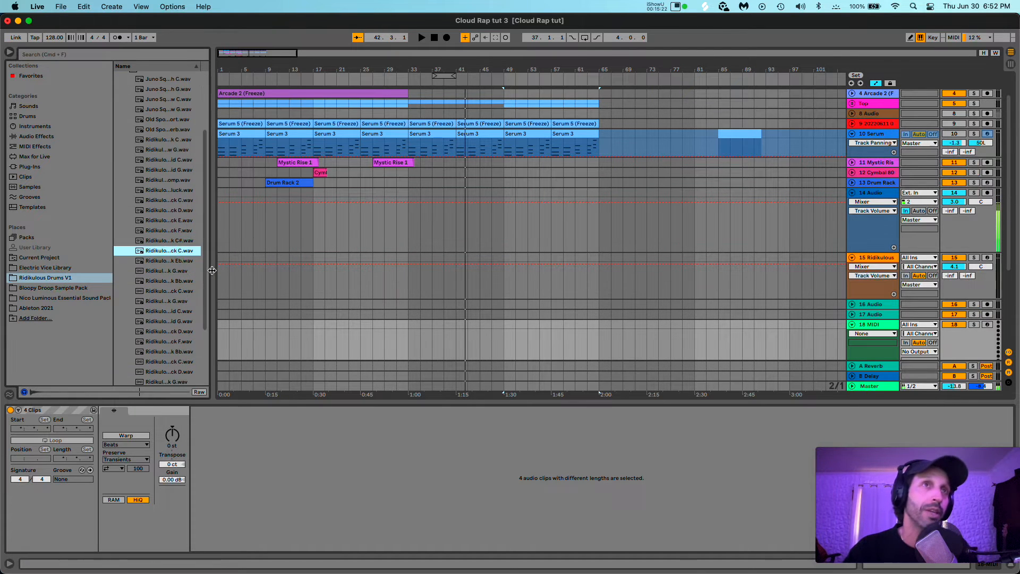
pyautogui.moveTo(213, 271); pyautogui.dragTo(298, 267)
pyautogui.scroll(3, 143, 128)
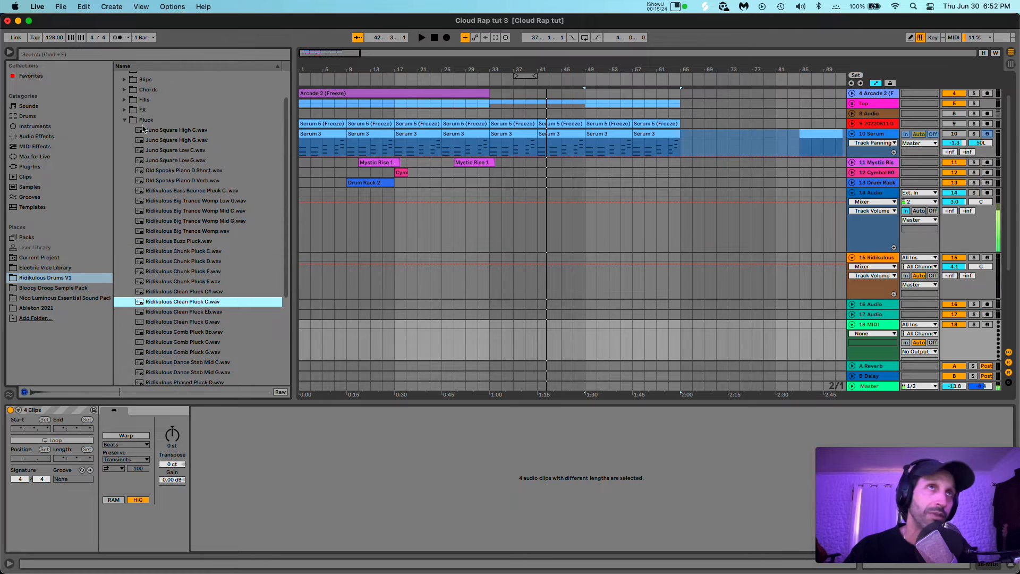
pyautogui.click(124, 121)
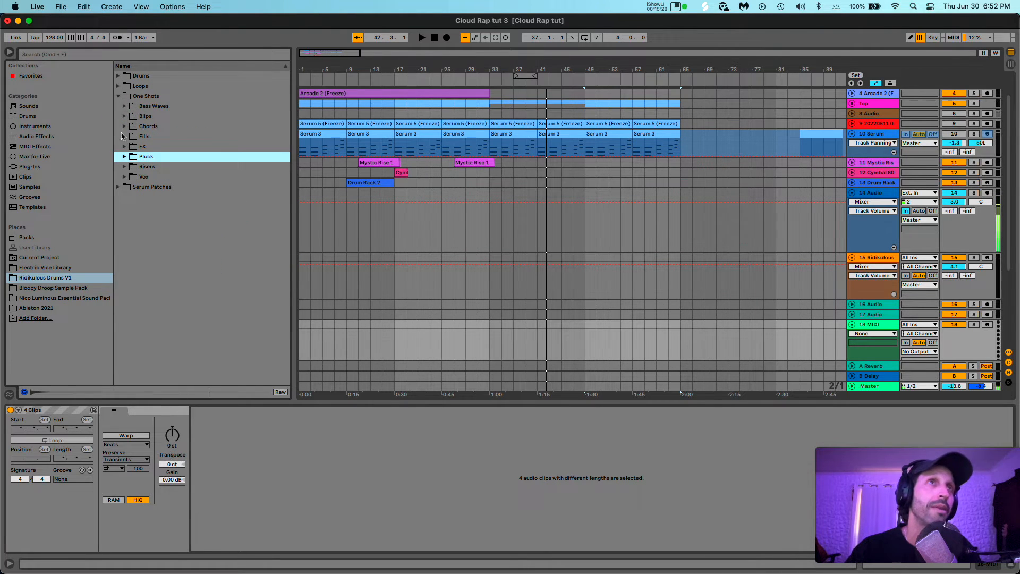
pyautogui.click(118, 76)
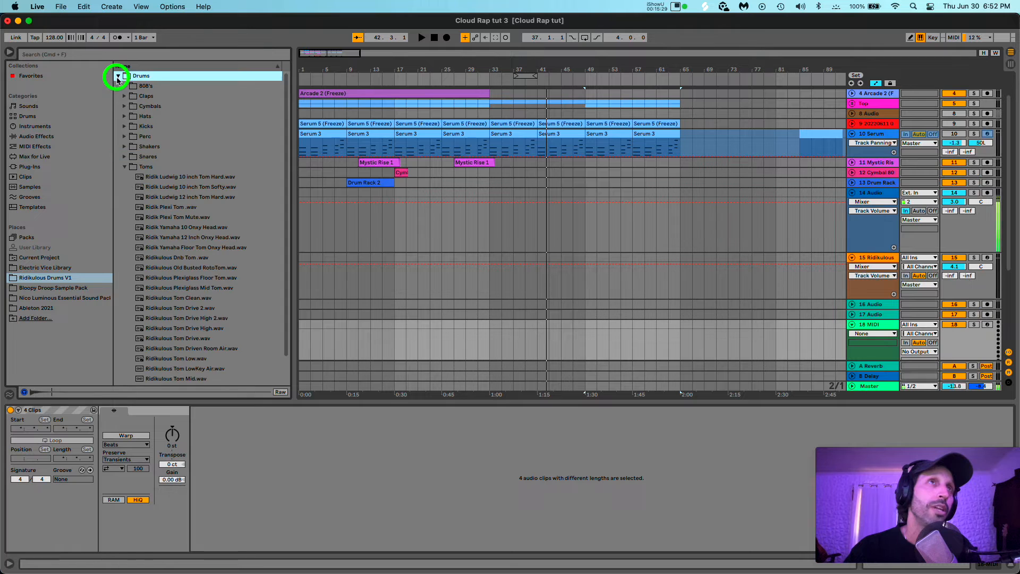
# Step: Audition the tom samples one after another, from Ridik Ludwig 12 inch Tom Hard.wav down to Ridikulous Tom Low.wav
pyautogui.click(162, 198)
pyautogui.press('Down')
pyautogui.press('Down')
pyautogui.press('Down')
pyautogui.press('Down')
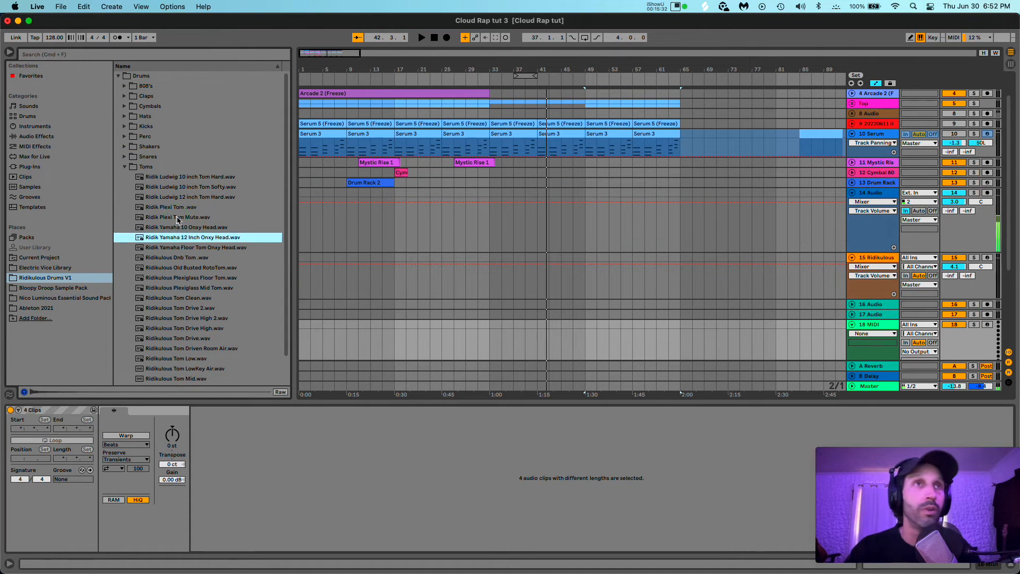
pyautogui.press('Down')
pyautogui.press('Down')
pyautogui.press('Down')
pyautogui.press('Down')
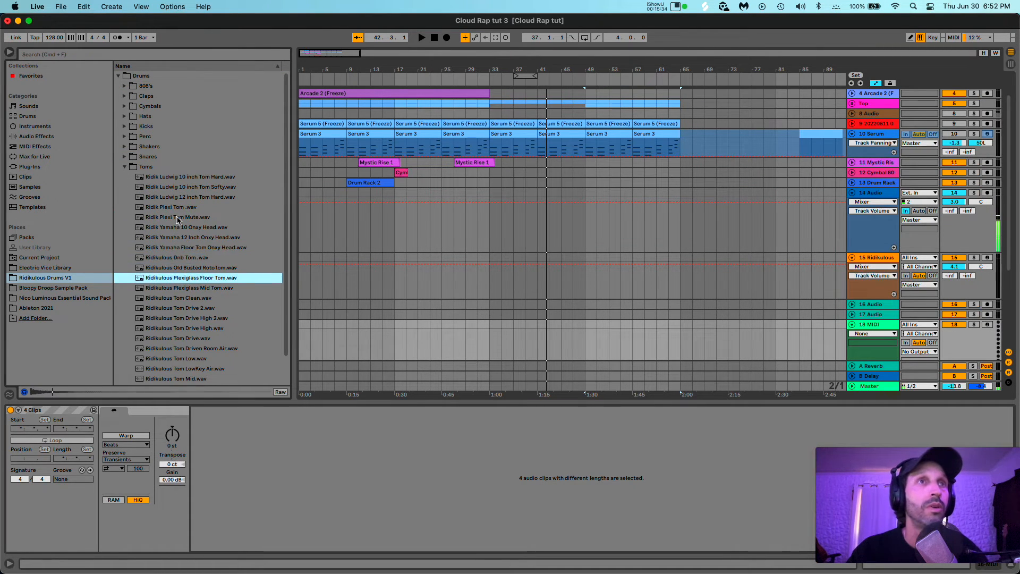
pyautogui.press('Down')
pyautogui.press('Down')
pyautogui.press('Down')
pyautogui.press('Down')
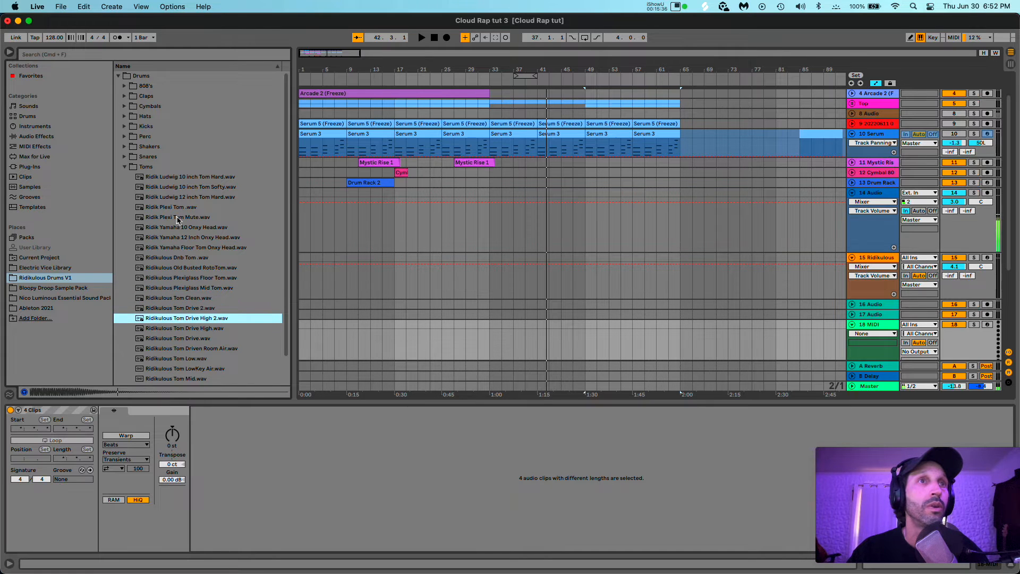
pyautogui.press('Down')
pyautogui.press('Down')
pyautogui.press('Down')
pyautogui.press('Down')
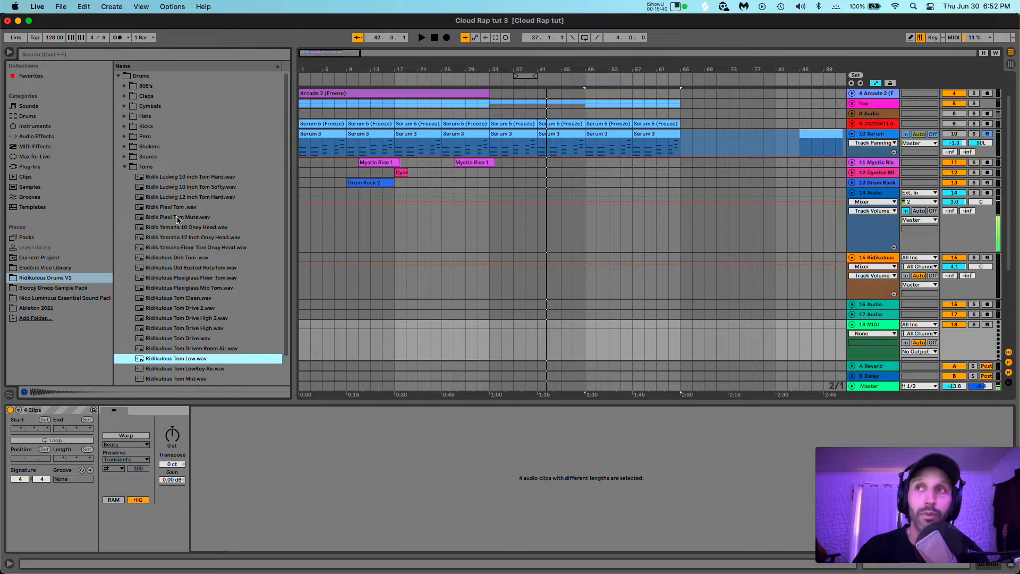
# Step: Load Ridikulous Tom Low.wav onto MIDI track 18 and insert an empty MIDI clip from bar 47 to bar 49
pyautogui.press('Return')
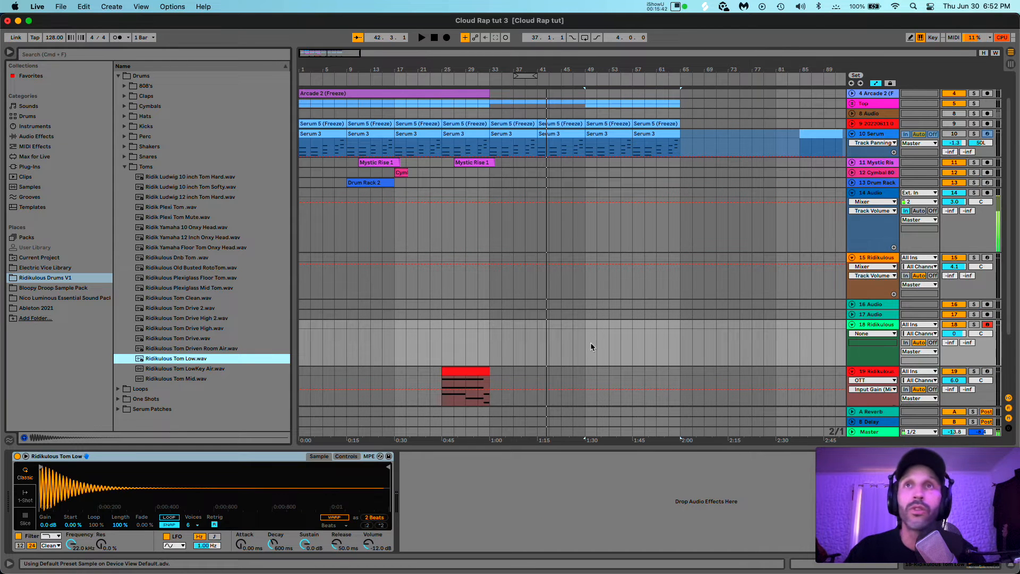
pyautogui.moveTo(572, 330); pyautogui.dragTo(586, 333)
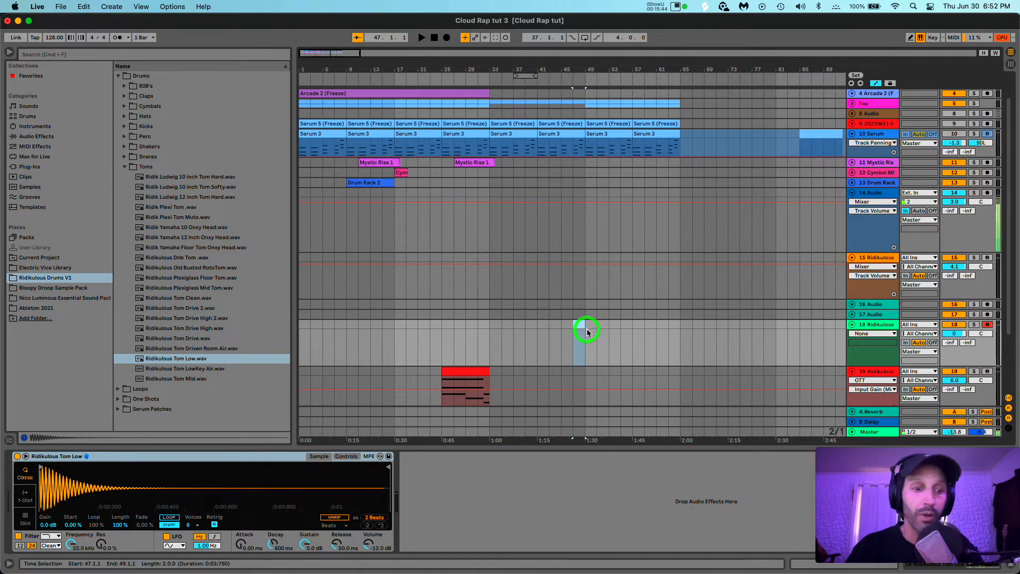
pyautogui.press('super+shift+m')
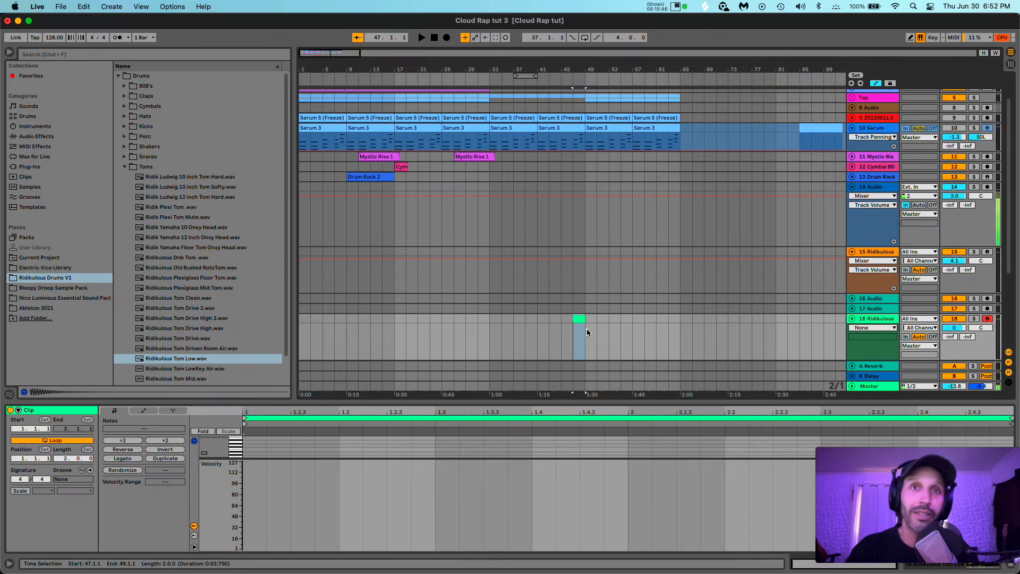
# Step: Enlarge the clip editor and draw sixteenth notes on F#5 across beat 2.3 and around D#5 across beat 2.4
pyautogui.moveTo(542, 359); pyautogui.dragTo(510, 104)
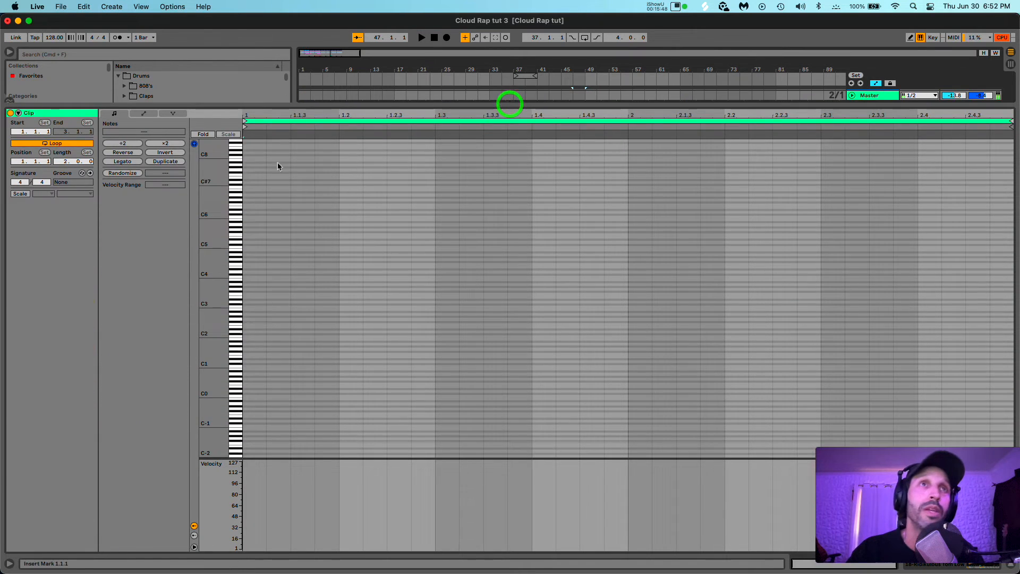
pyautogui.click(260, 114)
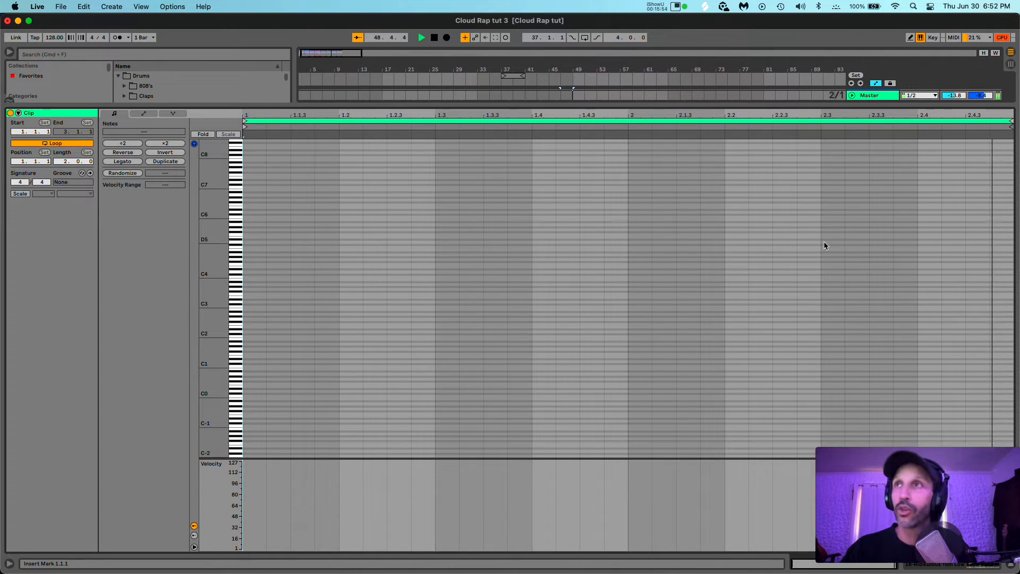
pyautogui.press('space')
pyautogui.press('b')
pyautogui.moveTo(823, 232); pyautogui.dragTo(994, 240)
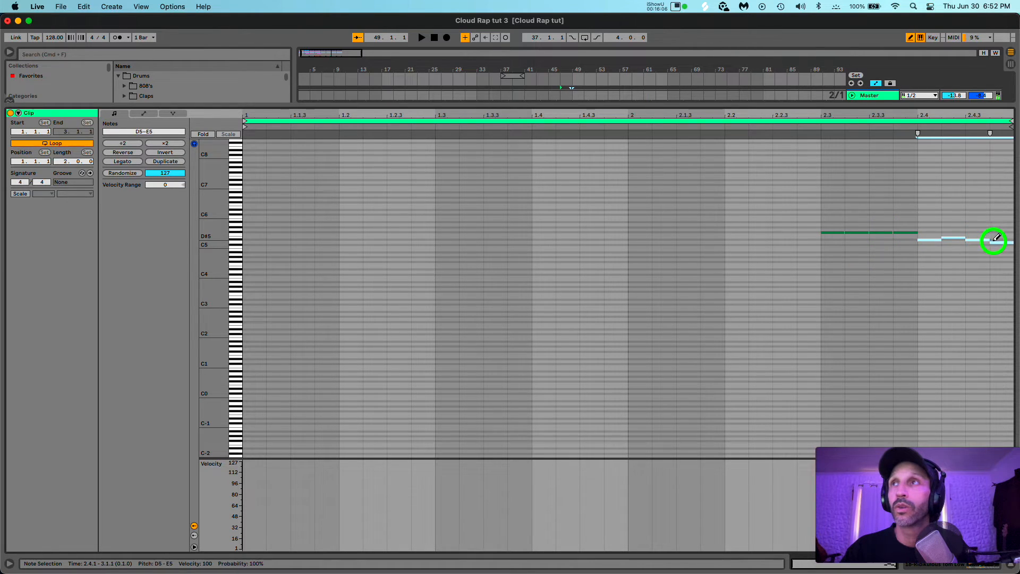
# Step: Clean up the stray notes on beat 2.4 of the tom clip, leaving only four D#5 sixteenths
pyautogui.click(994, 240)
pyautogui.click(954, 240)
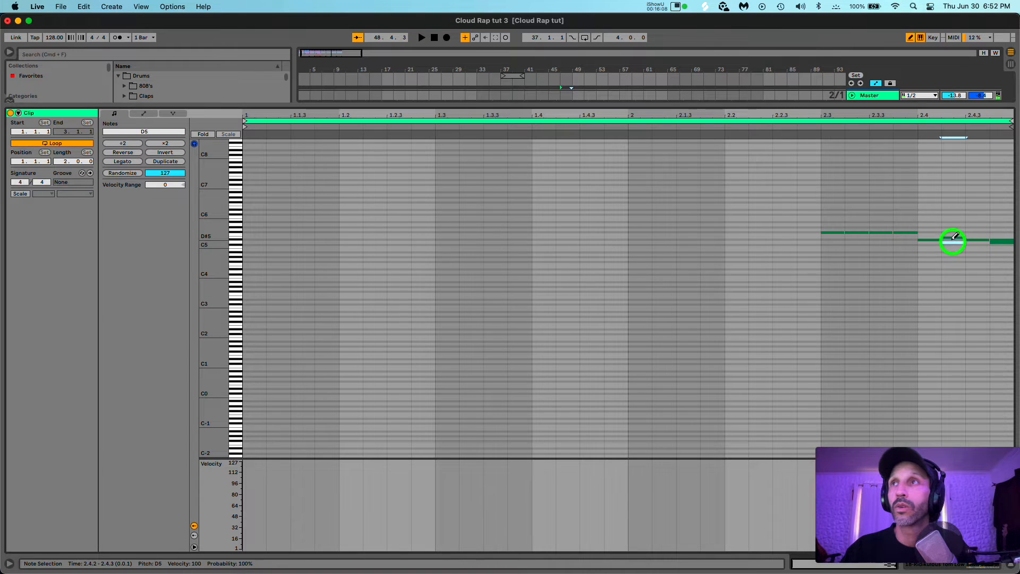
pyautogui.click(950, 239)
pyautogui.click(951, 239)
pyautogui.click(951, 239)
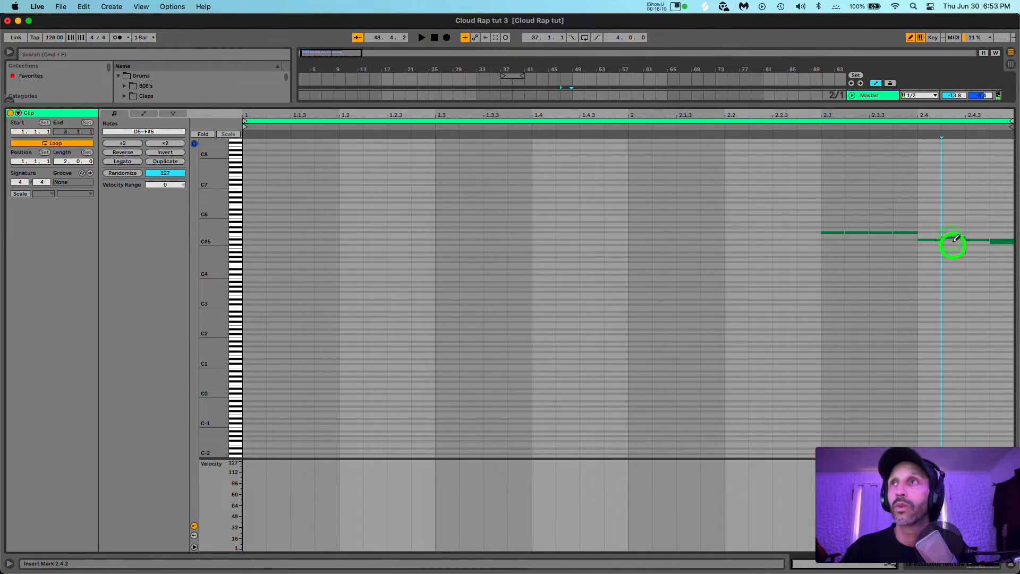
pyautogui.click(952, 239)
pyautogui.click(952, 239)
pyautogui.click(952, 239)
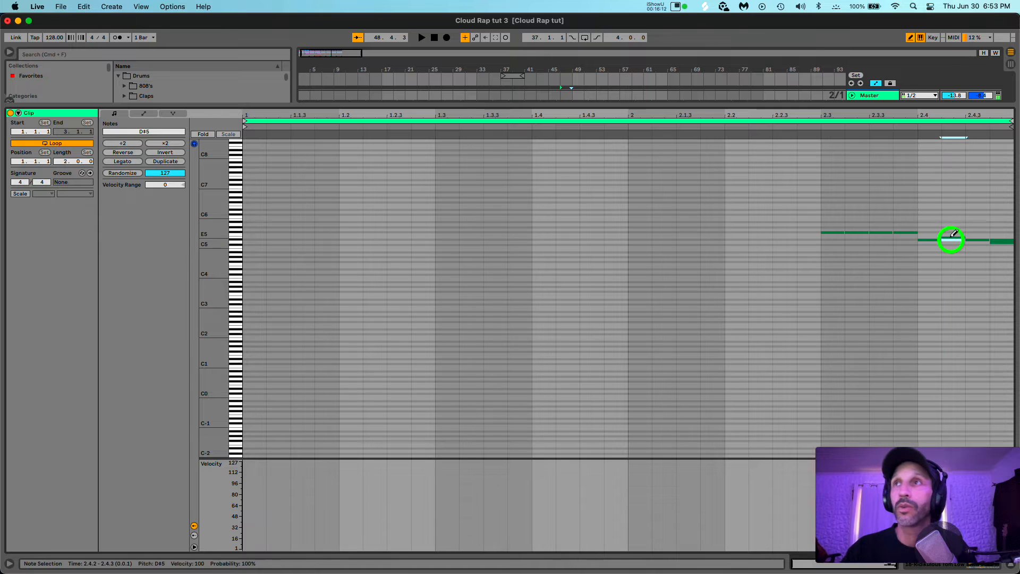
pyautogui.click(951, 237)
pyautogui.click(1004, 242)
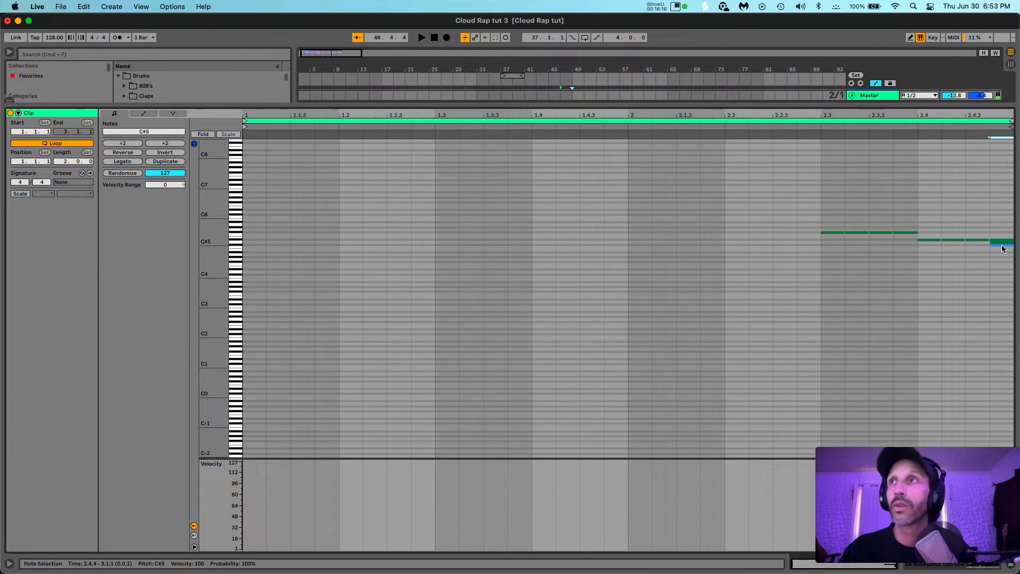
pyautogui.click(1002, 249)
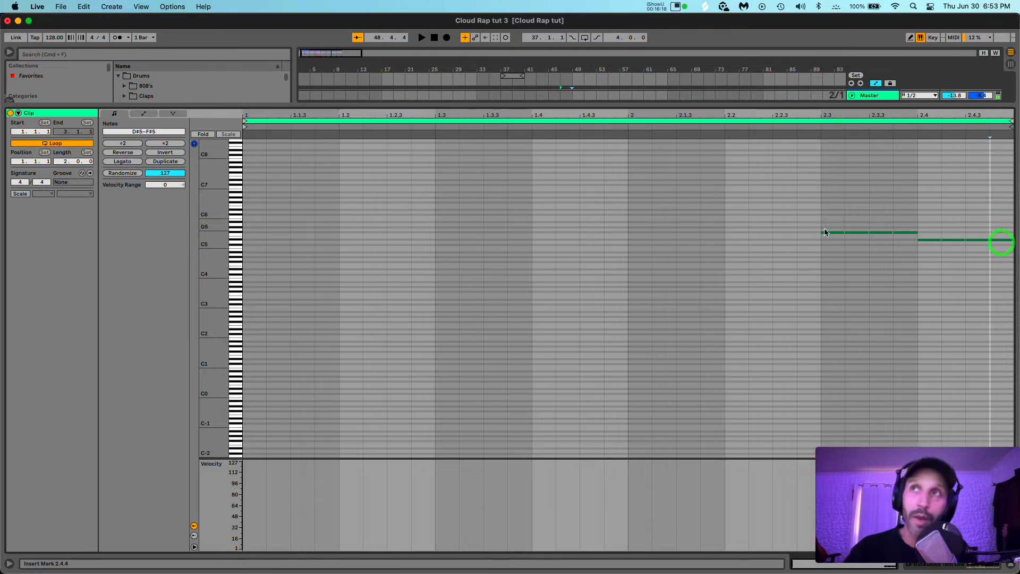
# Step: Select all eight tom notes and transpose them down 15 semitones to D#4 and C4
pyautogui.moveTo(825, 232); pyautogui.dragTo(1016, 335)
pyautogui.press('Down')
pyautogui.press('Down')
pyautogui.press('Down')
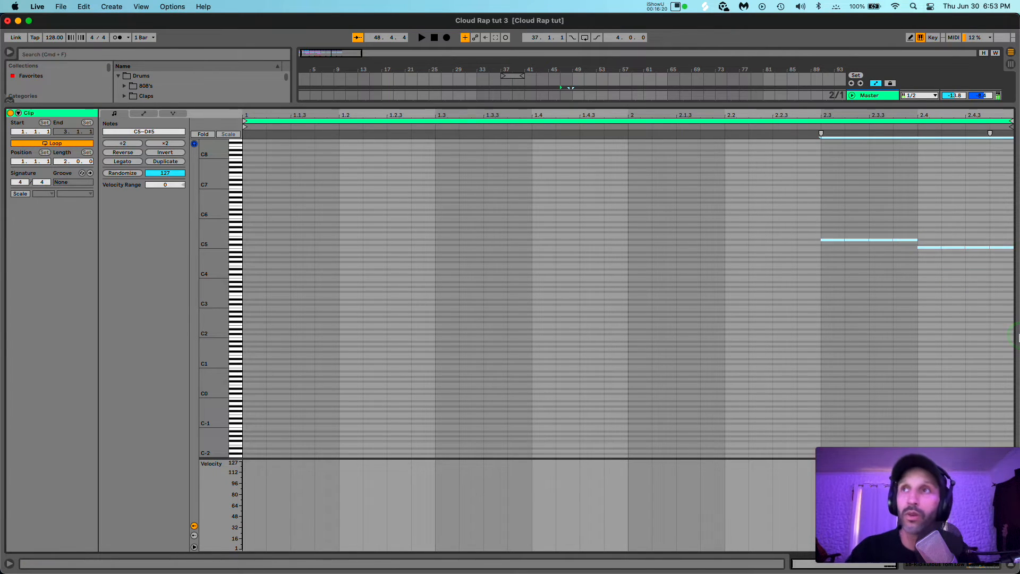
pyautogui.press('Down')
pyautogui.press('Down')
pyautogui.press('Down')
pyautogui.press('Down')
pyautogui.press('Down')
pyautogui.press('Down')
pyautogui.press('Down')
pyautogui.press('Down')
pyautogui.press('Down')
pyautogui.press('Down')
pyautogui.press('Down')
pyautogui.press('Down')
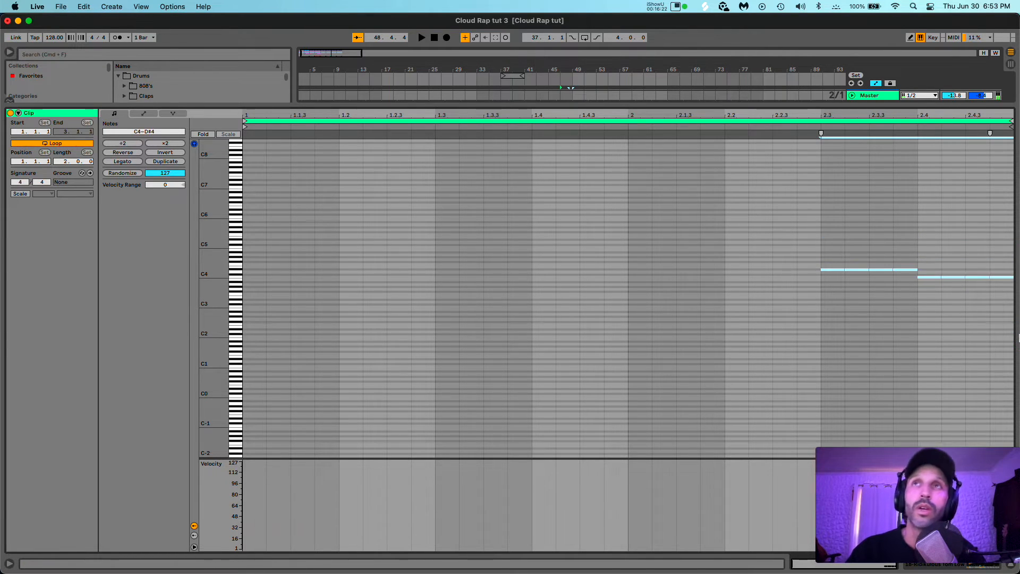
# Step: Shrink the clip editor to show the arrangement and set the Ridikulous Tom Low sampler's voices to 1
pyautogui.moveTo(730, 104); pyautogui.dragTo(735, 435)
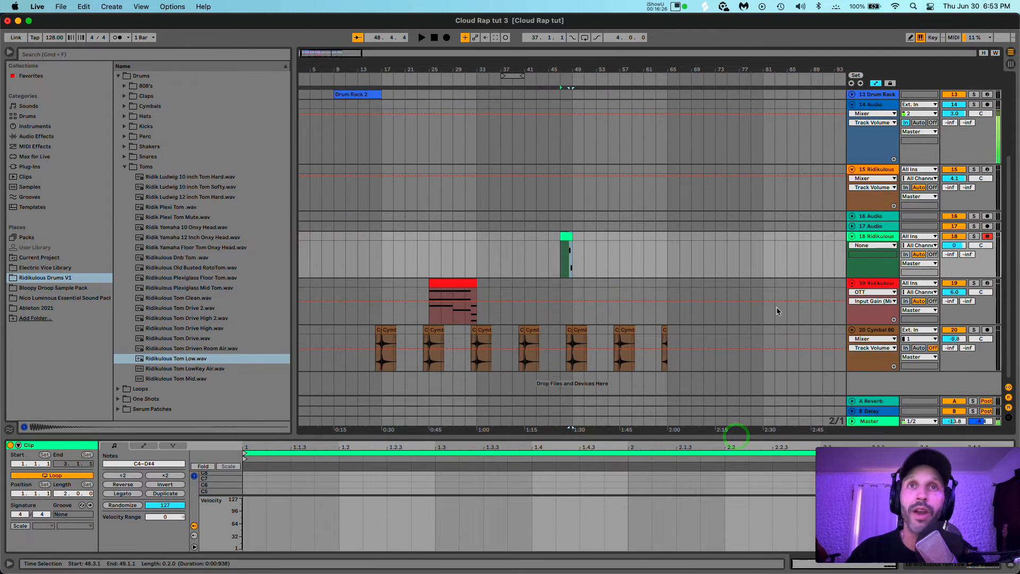
pyautogui.click(868, 240)
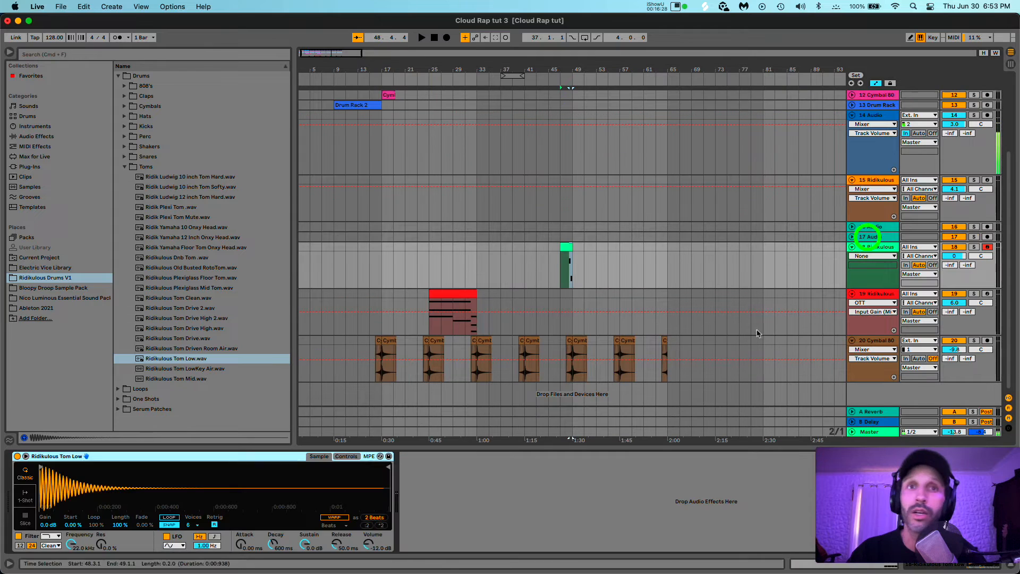
pyautogui.click(192, 525)
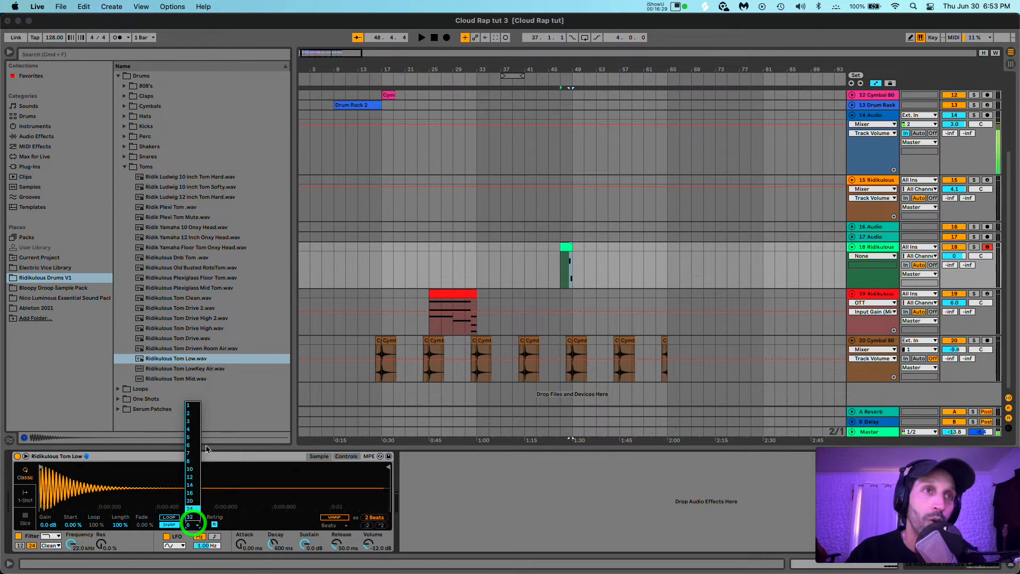
pyautogui.click(191, 407)
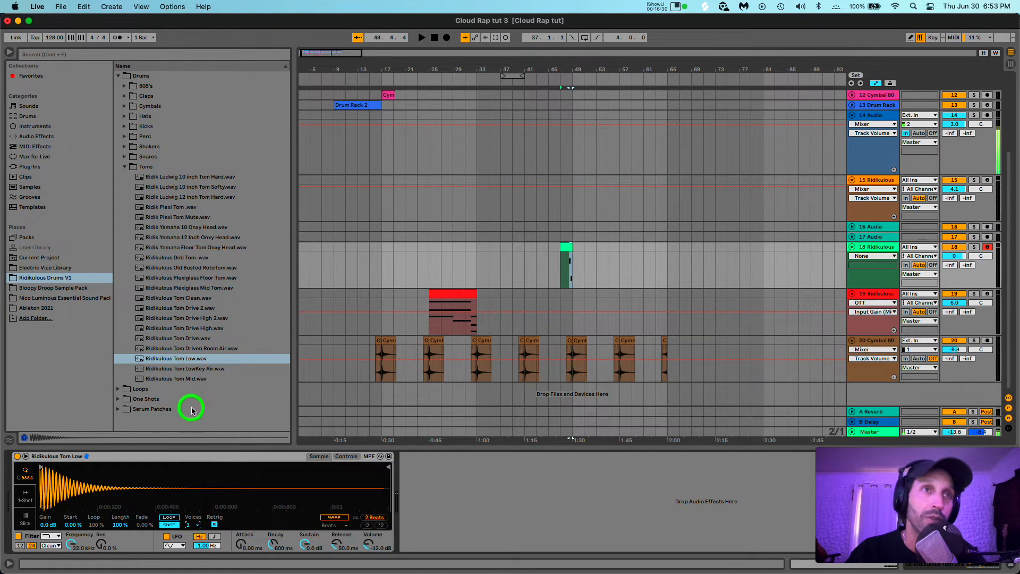
# Step: Play the tom roll clip in the arrangement from bar 47 and examine its notes up close
pyautogui.click(567, 264)
pyautogui.press('space')
pyautogui.press('space')
pyautogui.click(562, 246)
pyautogui.press('space')
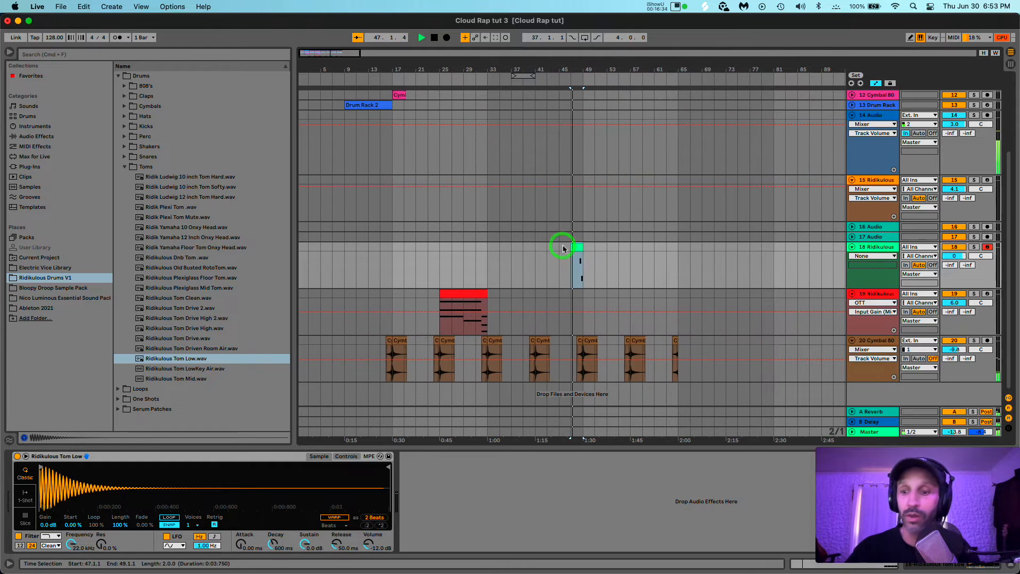
pyautogui.press('+')
pyautogui.press('+')
pyautogui.press('space')
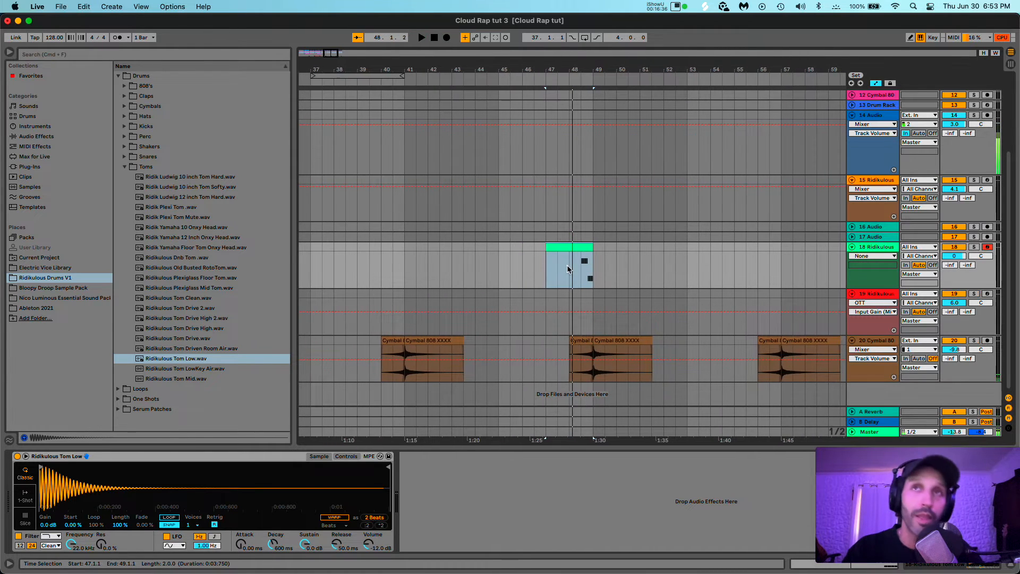
pyautogui.press('+')
pyautogui.press('+')
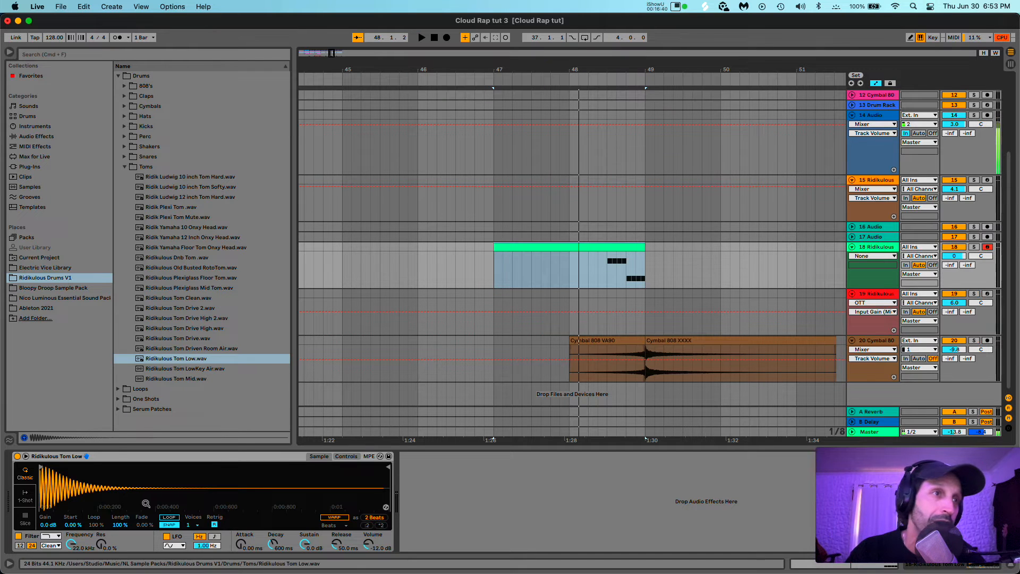
# Step: Turn off the filter on the Ridikulous Tom Low sampler and play the tom roll from 48.3.1
pyautogui.click(19, 537)
pyautogui.click(600, 260)
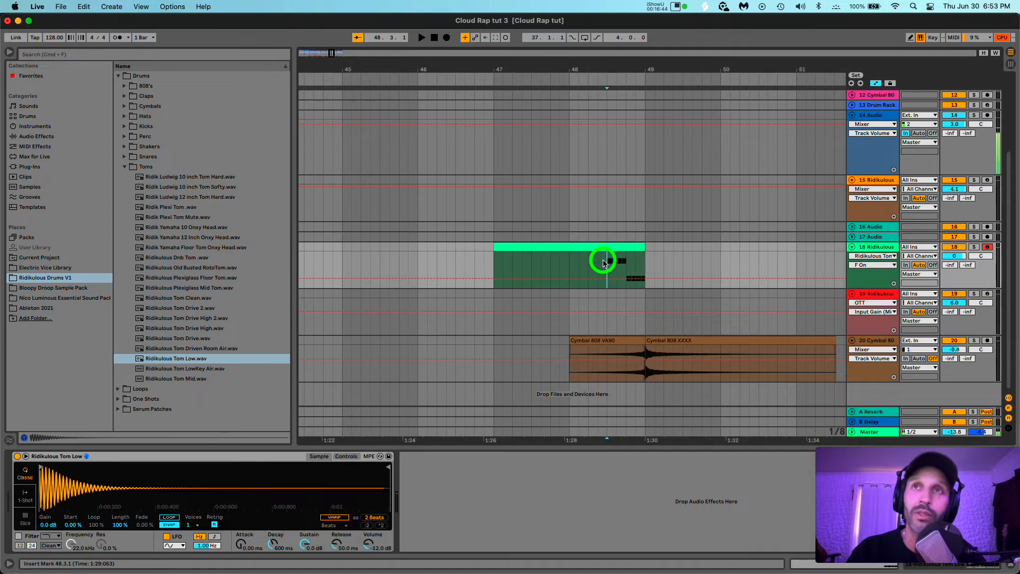
pyautogui.press('space')
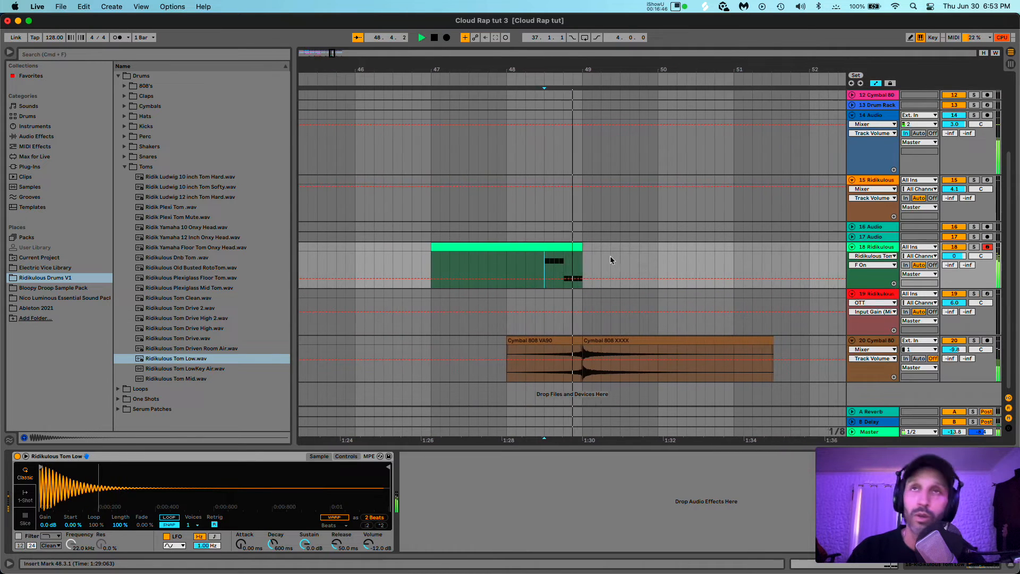
# Step: Deactivate the Drum Rack and 808 clips from 48.3.1 to 49.1.1 and play the passage from 48.2.1
pyautogui.scroll(5, 609, 260)
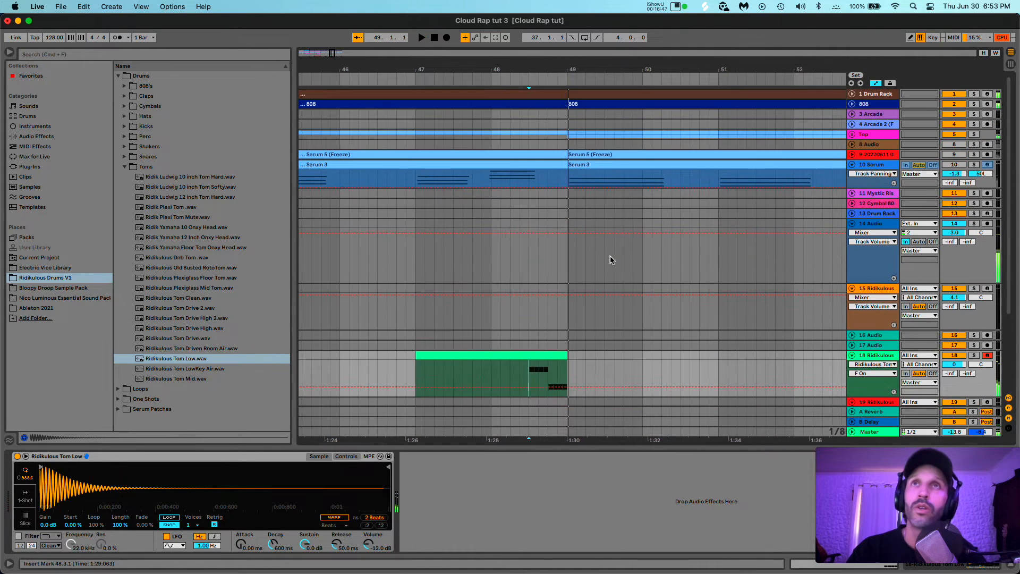
pyautogui.click(552, 104)
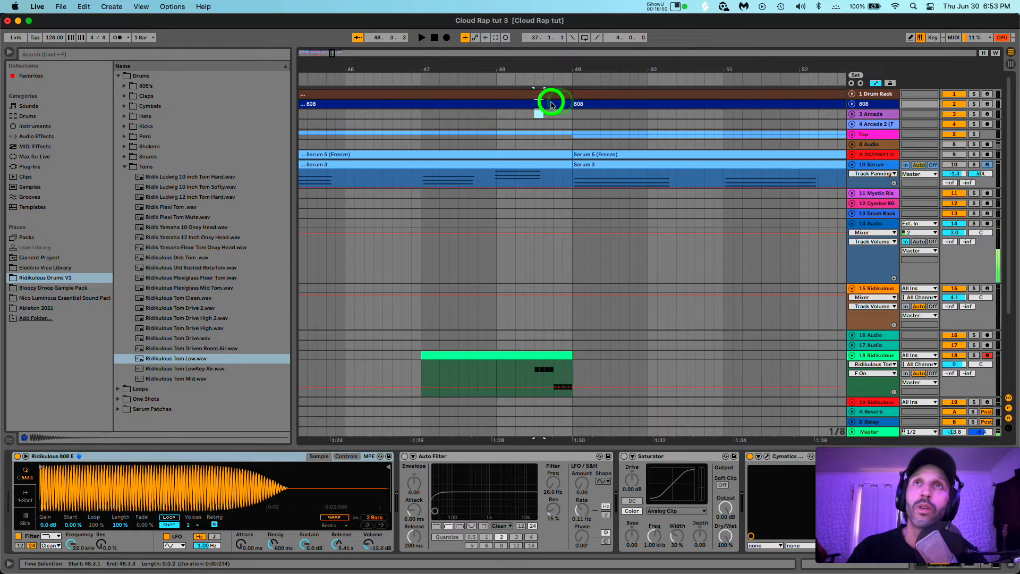
pyautogui.moveTo(568, 100); pyautogui.dragTo(568, 97)
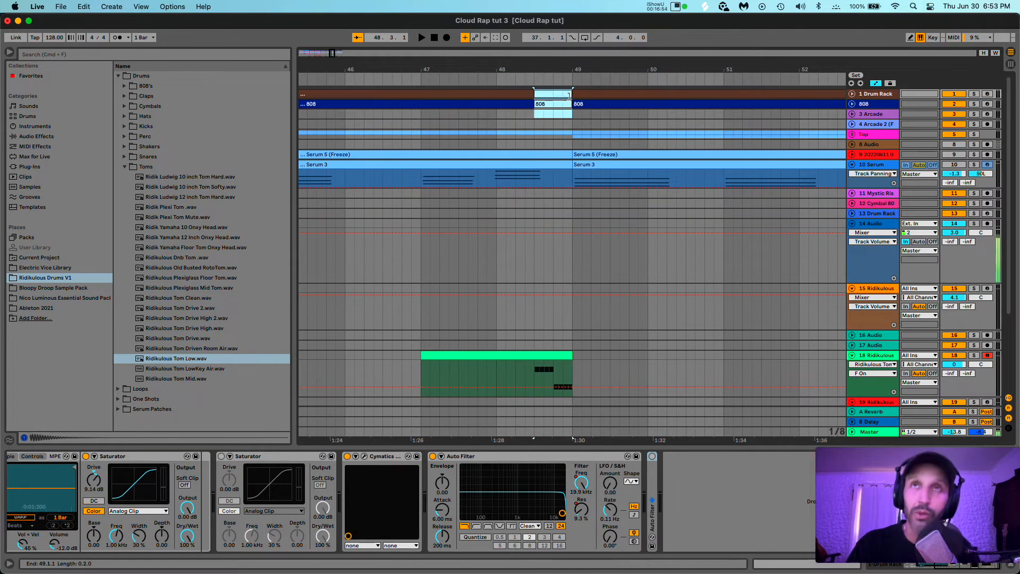
pyautogui.click(519, 250)
pyautogui.press('space')
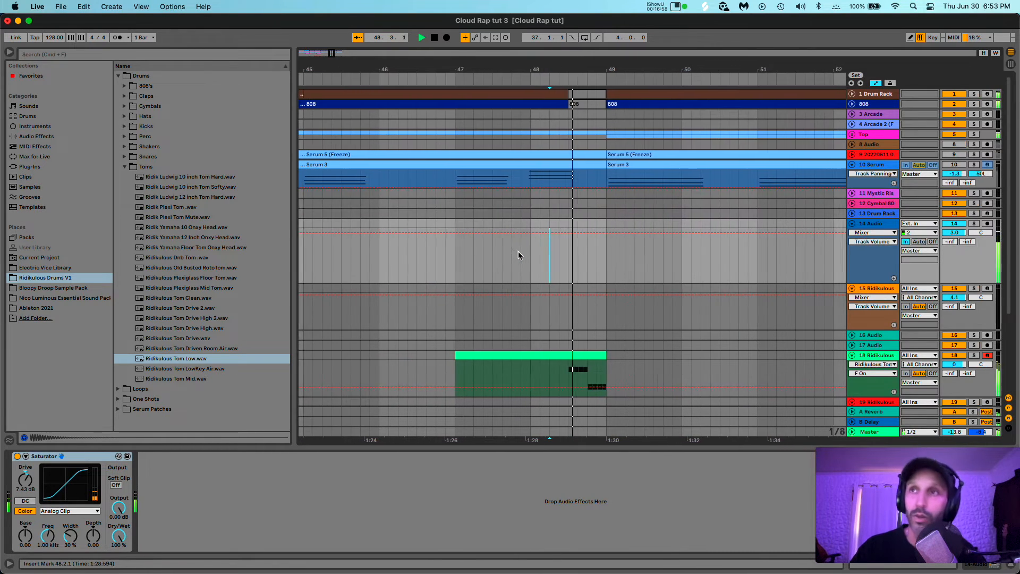
# Step: Set the tom track's volume to 6.0 dB and its sampler volume to -2.25 dB, checking the roll in playback
pyautogui.moveTo(961, 368); pyautogui.dragTo(962, 366)
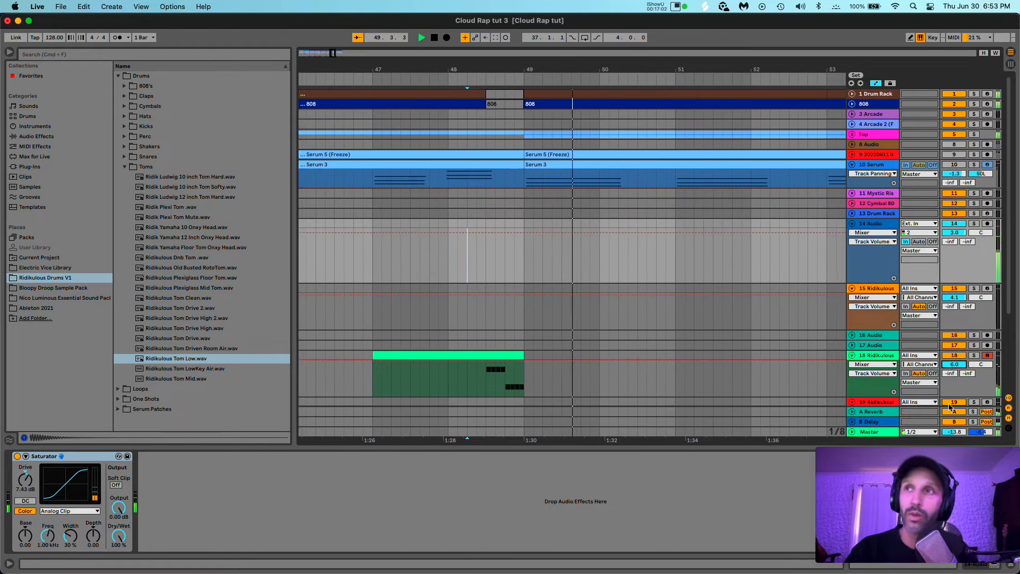
pyautogui.click(875, 357)
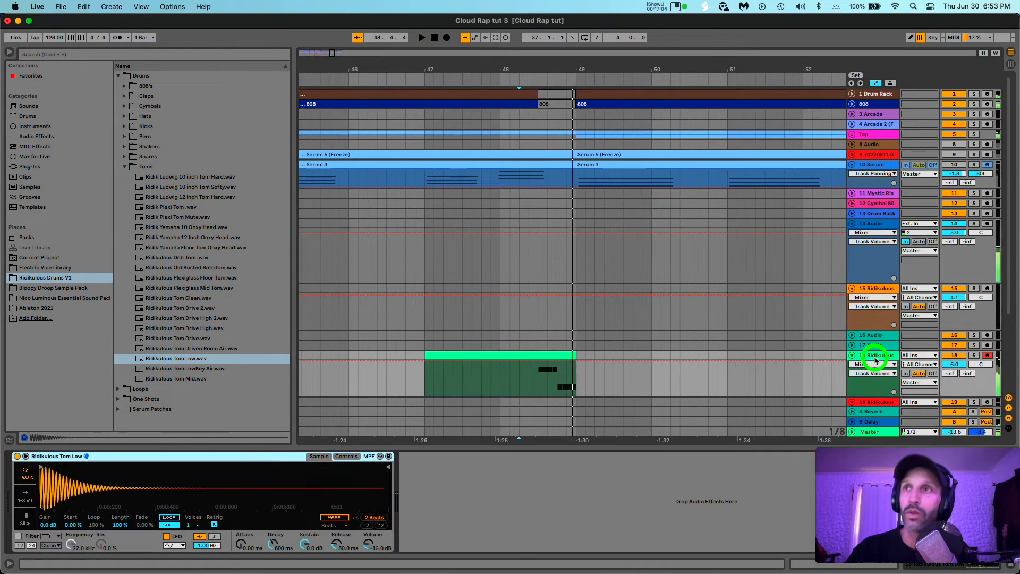
pyautogui.click(373, 548)
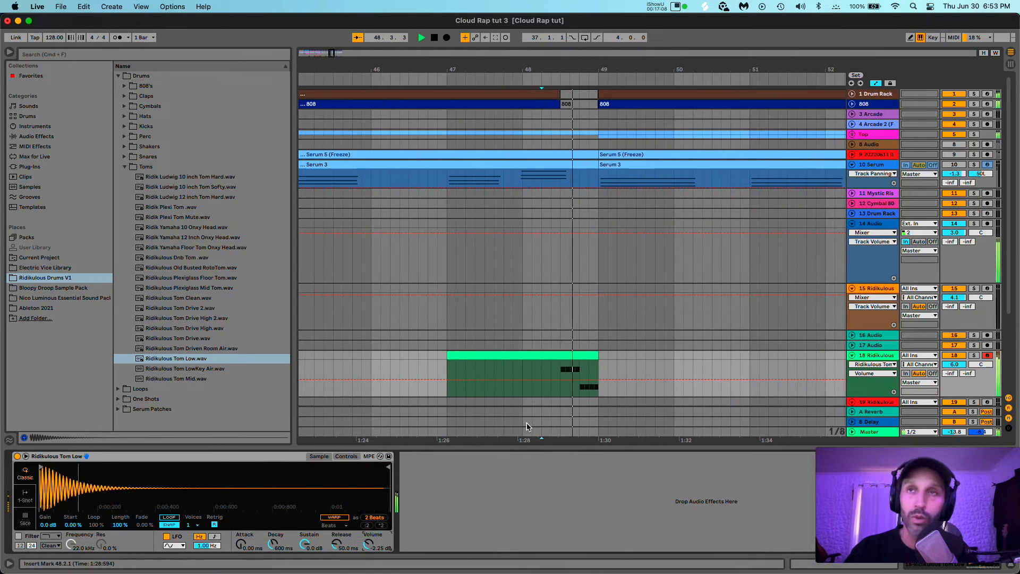
pyautogui.click(553, 360)
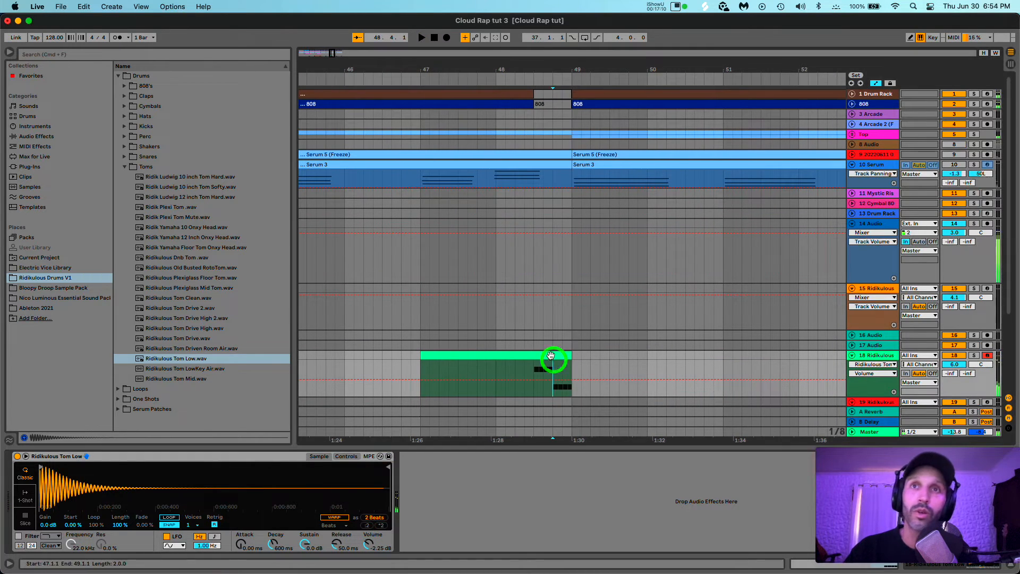
pyautogui.press('space')
# Step: Enlarge the tom clip's editor and transpose the four notes on beat 2.3 to D4
pyautogui.moveTo(603, 441); pyautogui.dragTo(610, 113)
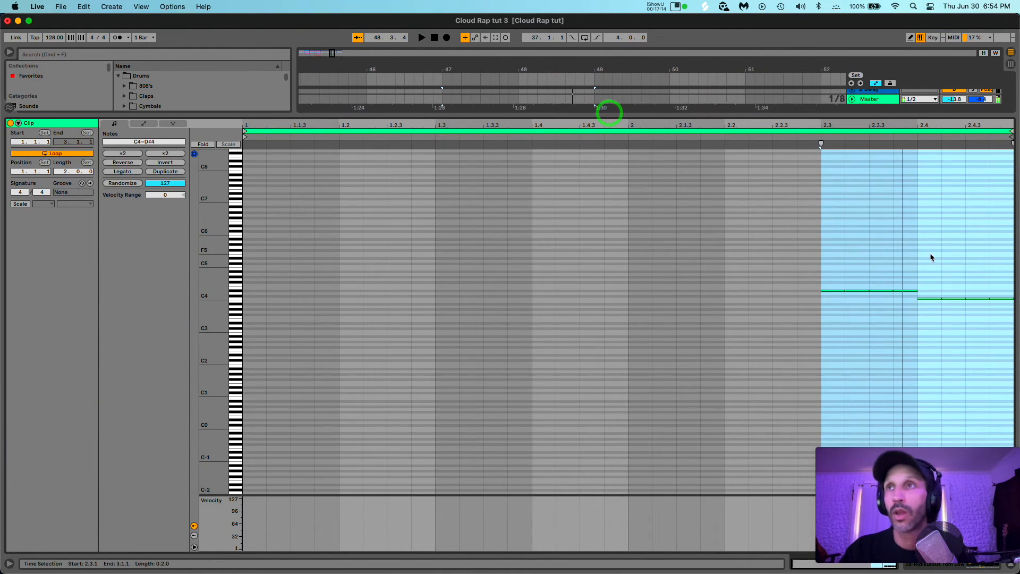
pyautogui.moveTo(828, 282); pyautogui.dragTo(906, 314)
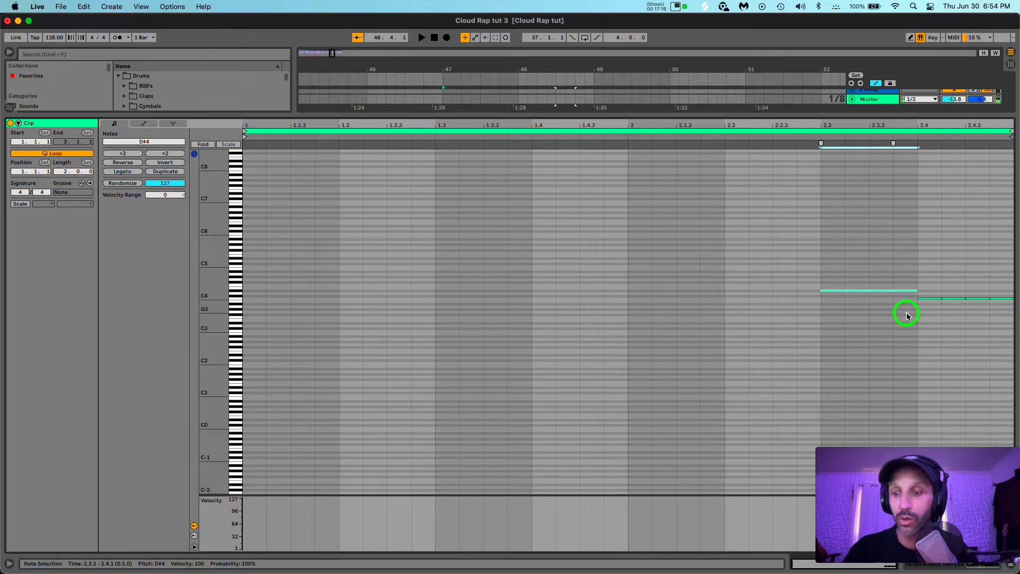
pyautogui.press('Up')
pyautogui.press('Up')
pyautogui.press('Up')
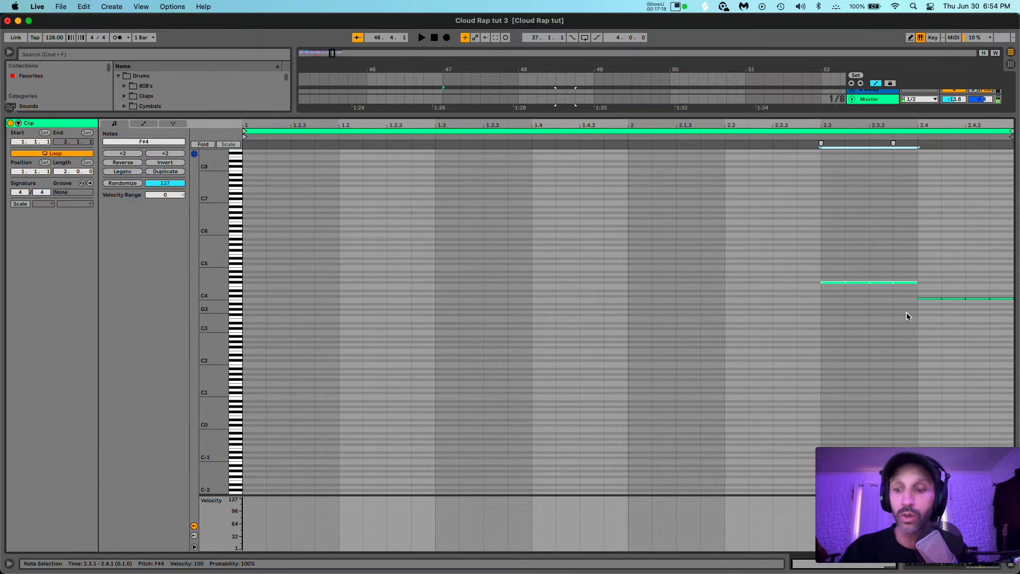
pyautogui.press('Down')
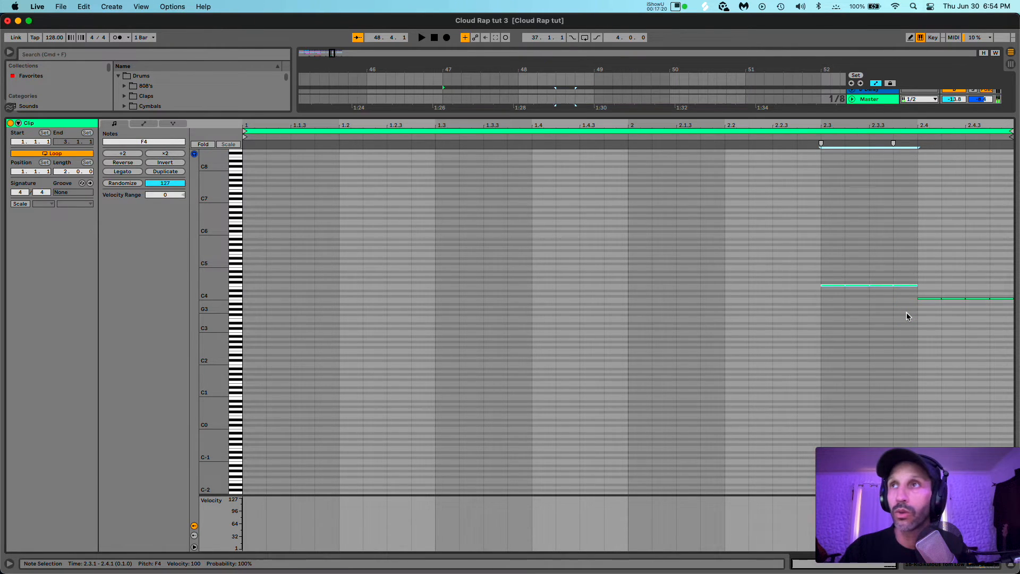
pyautogui.press('Down')
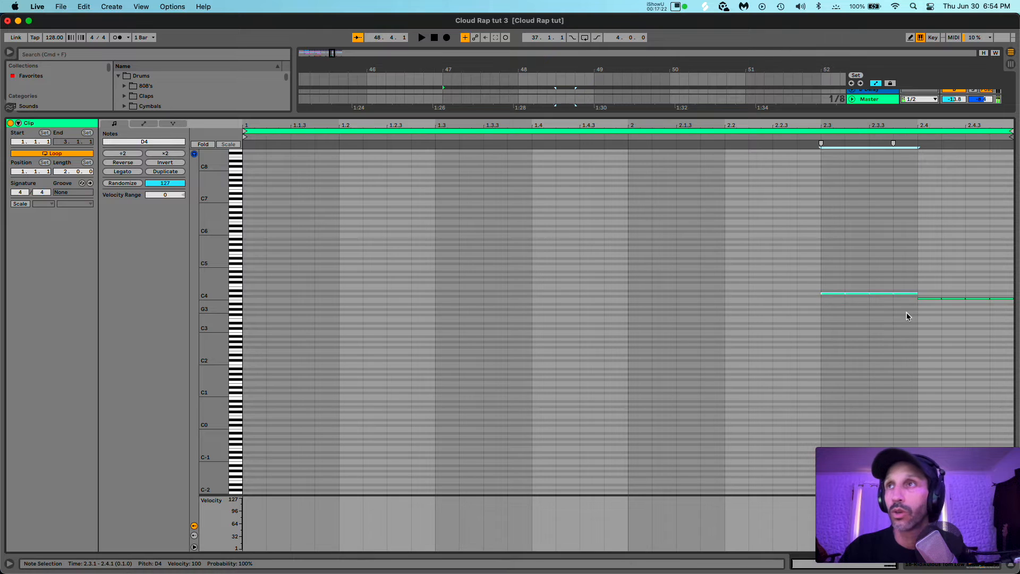
# Step: Transpose the four tom notes on beat 2.4 down to A3 and play the roll
pyautogui.click(930, 299)
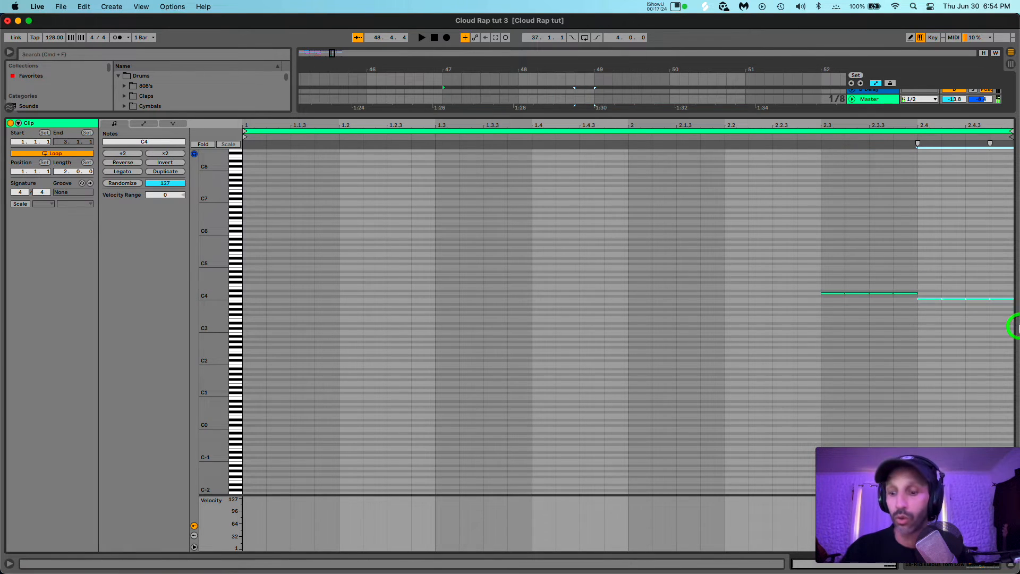
pyautogui.press('Down')
pyautogui.press('space')
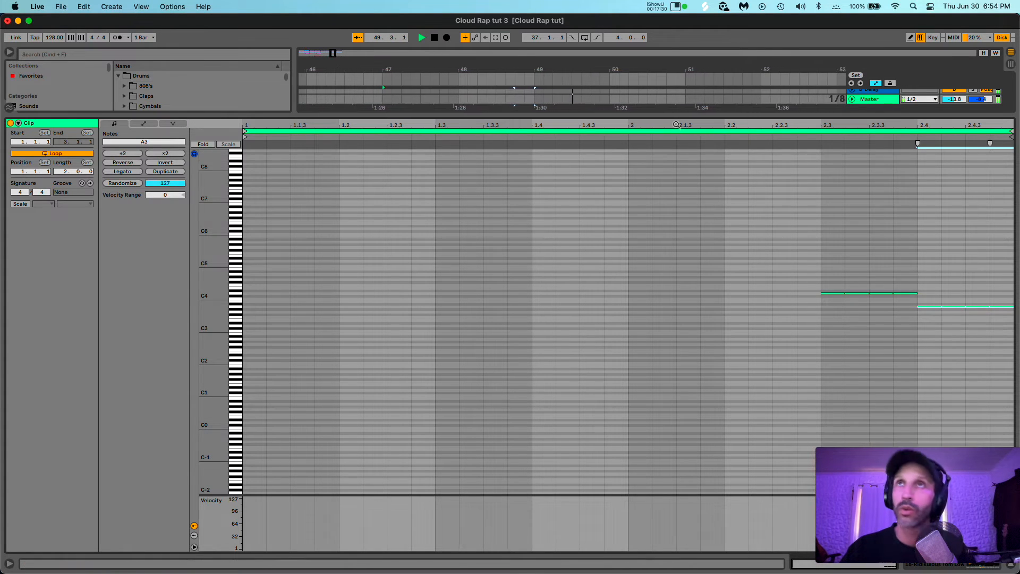
# Step: Extend the Drum Rack clip before the deactivated gap to 48.3.3, unfold its track and play the transition
pyautogui.moveTo(668, 116); pyautogui.dragTo(680, 503)
pyautogui.scroll(5, 462, 282)
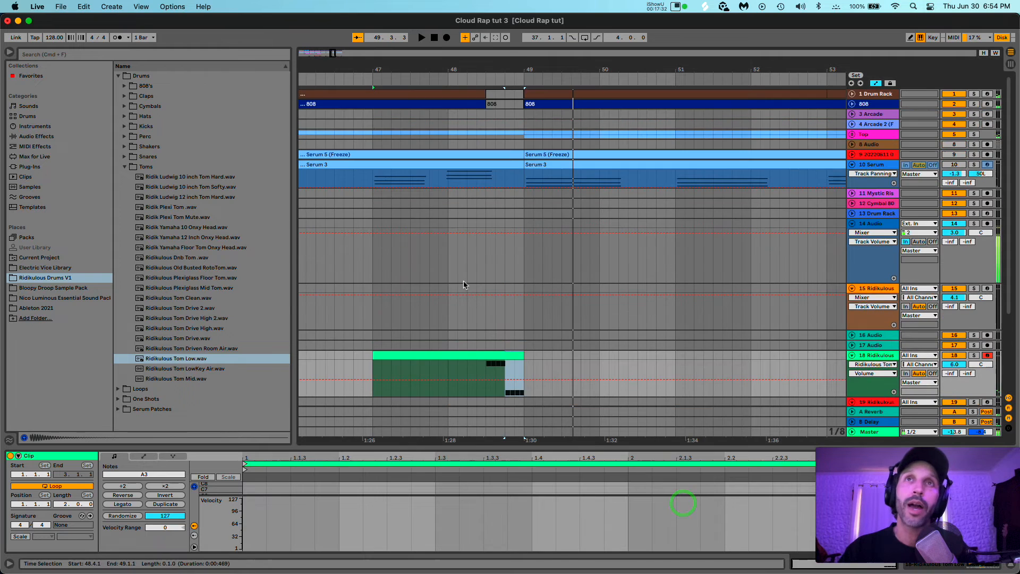
pyautogui.click(485, 94)
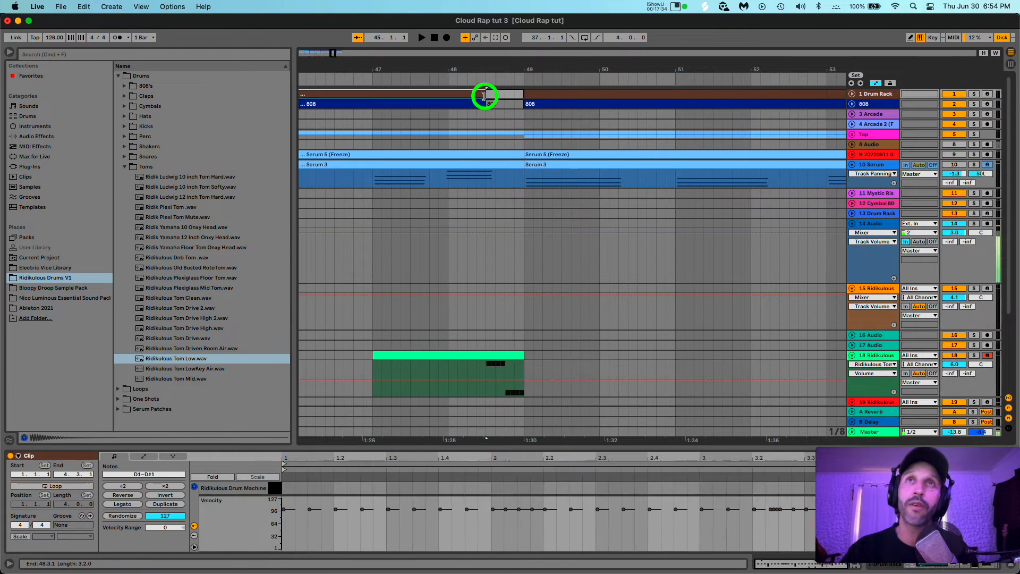
pyautogui.click(492, 96)
pyautogui.click(852, 95)
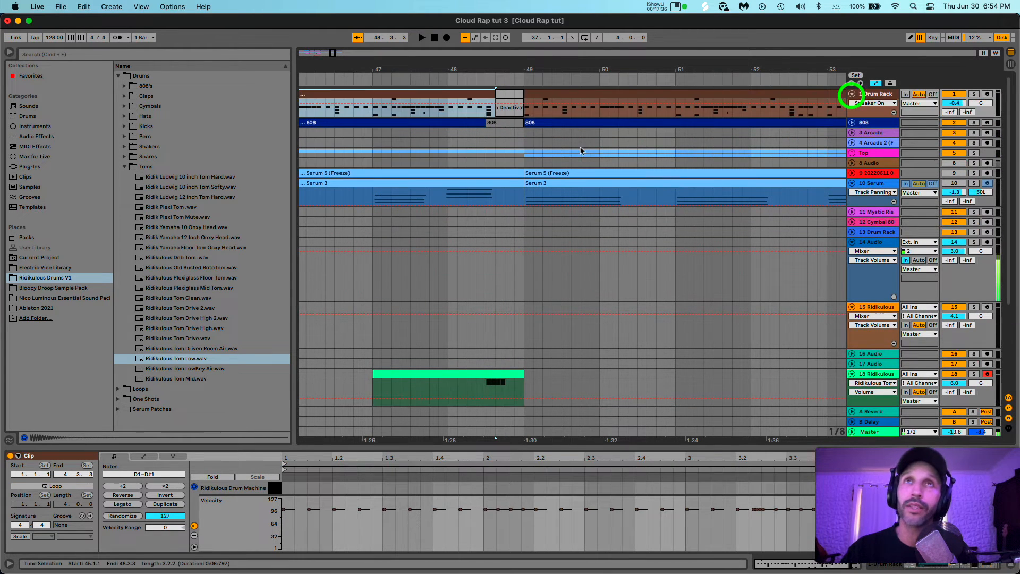
pyautogui.click(483, 136)
pyautogui.press('space')
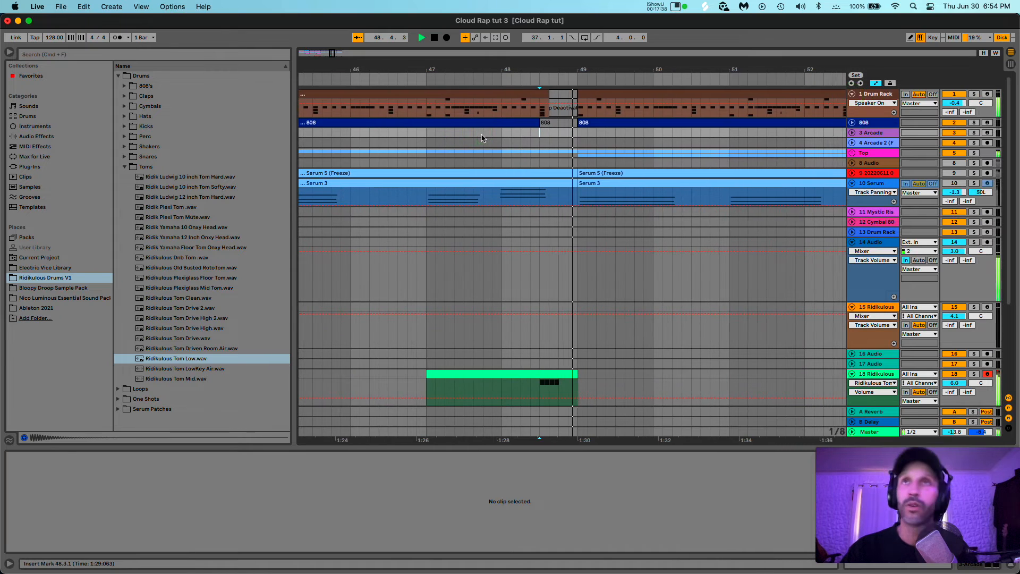
pyautogui.click(473, 139)
pyautogui.press('space')
# Step: Lower the tom track's volume to -1.6 dB while replaying the transition from 46.4.3
pyautogui.moveTo(954, 383); pyautogui.dragTo(956, 385)
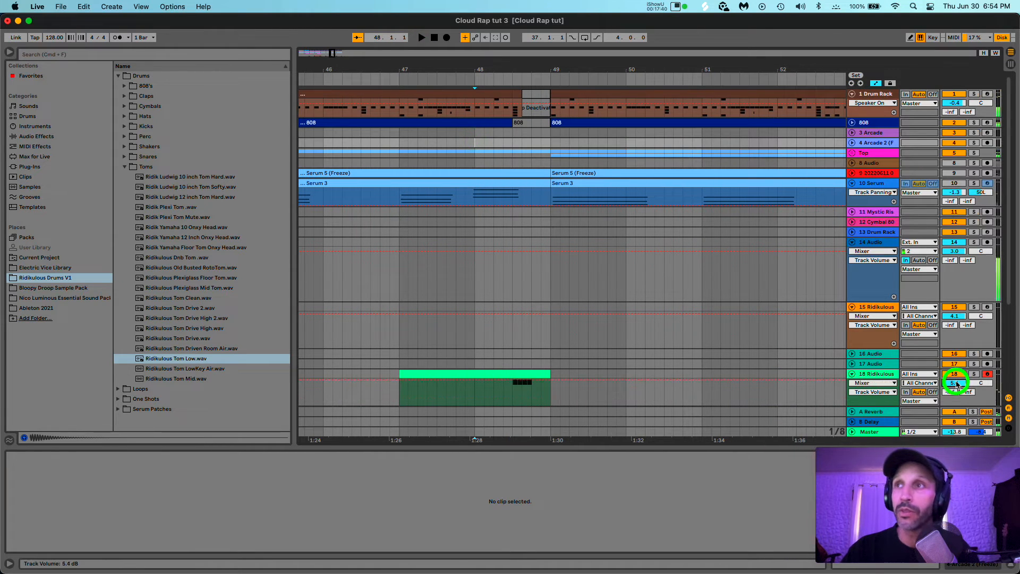
pyautogui.click(385, 340)
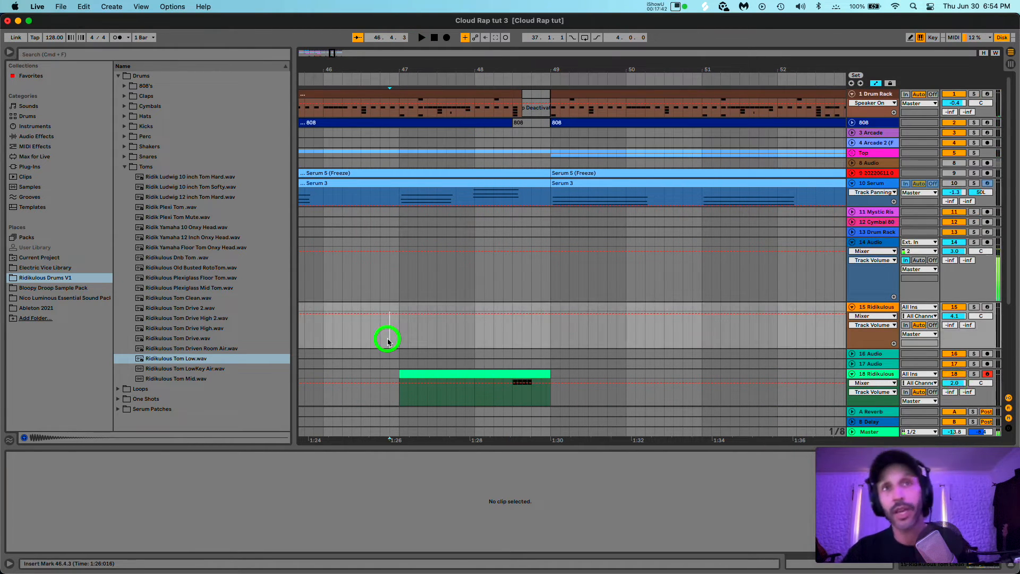
pyautogui.press('space')
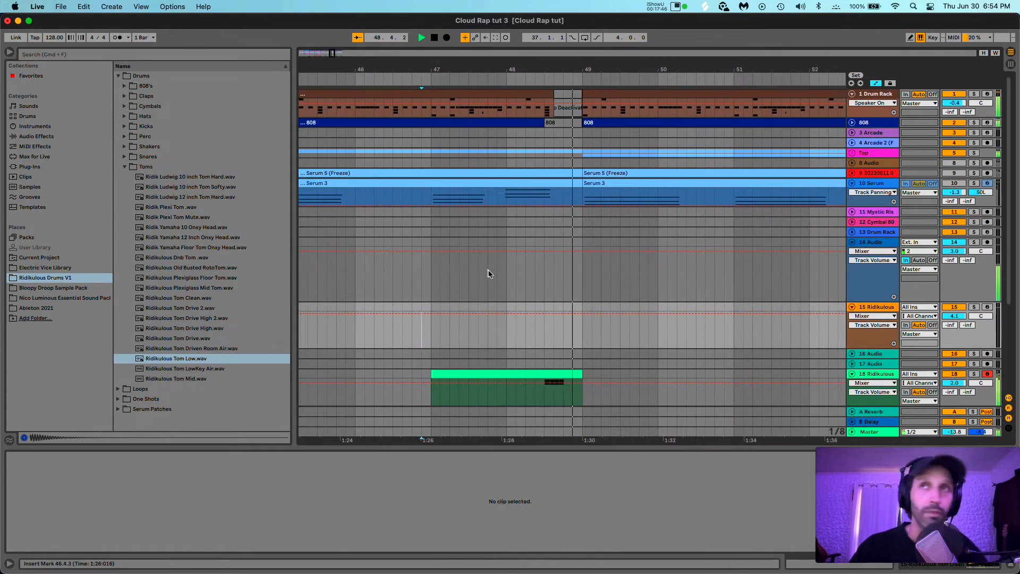
pyautogui.scroll(-5, 586, 330)
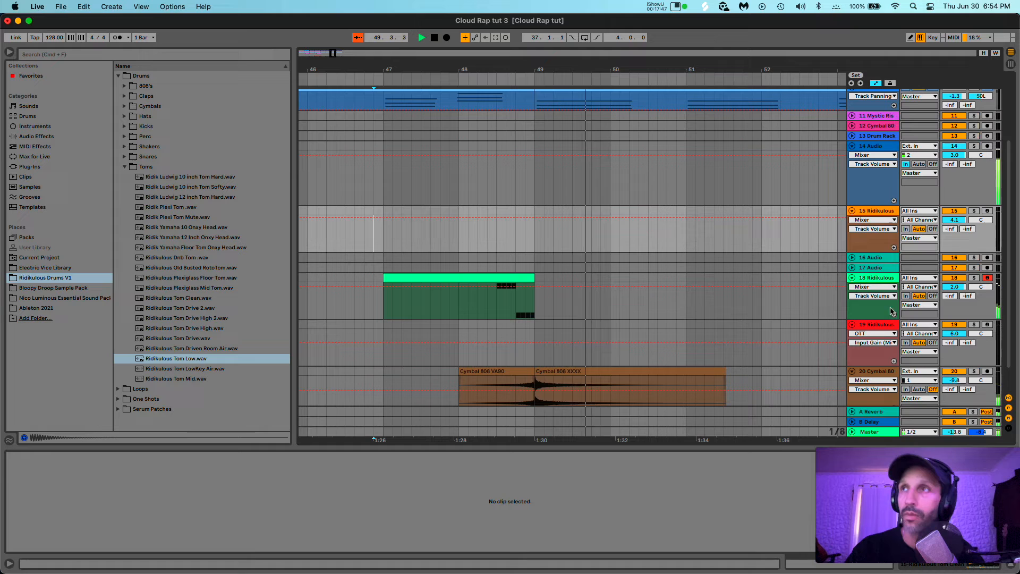
pyautogui.click(957, 287)
pyautogui.moveTo(964, 290); pyautogui.dragTo(964, 294)
pyautogui.press('space')
pyautogui.press('space')
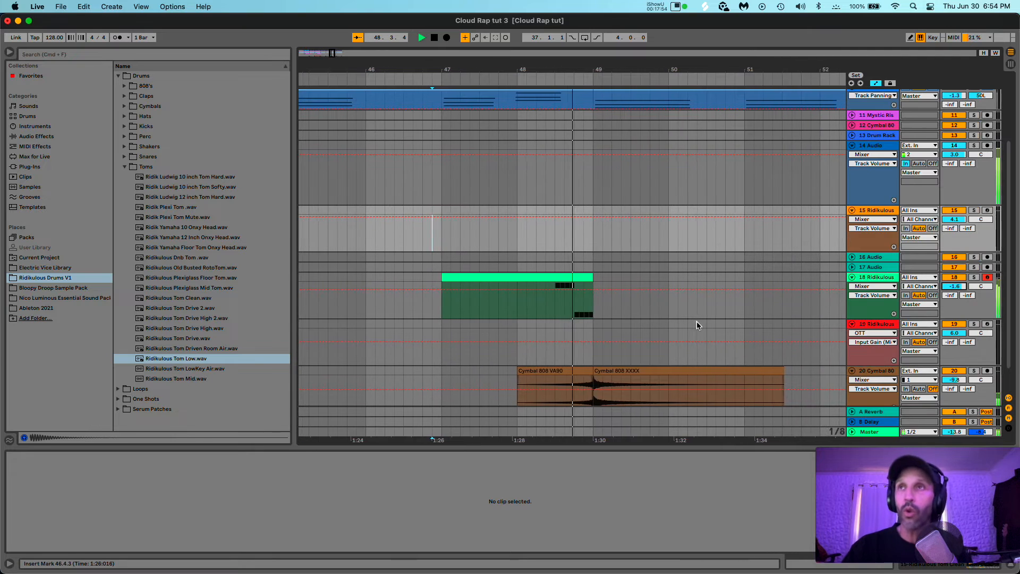
# Step: Separate the tom roll from 48.3.1 to 49.1.1 as its own clip and play it
pyautogui.moveTo(517, 289); pyautogui.dragTo(558, 276)
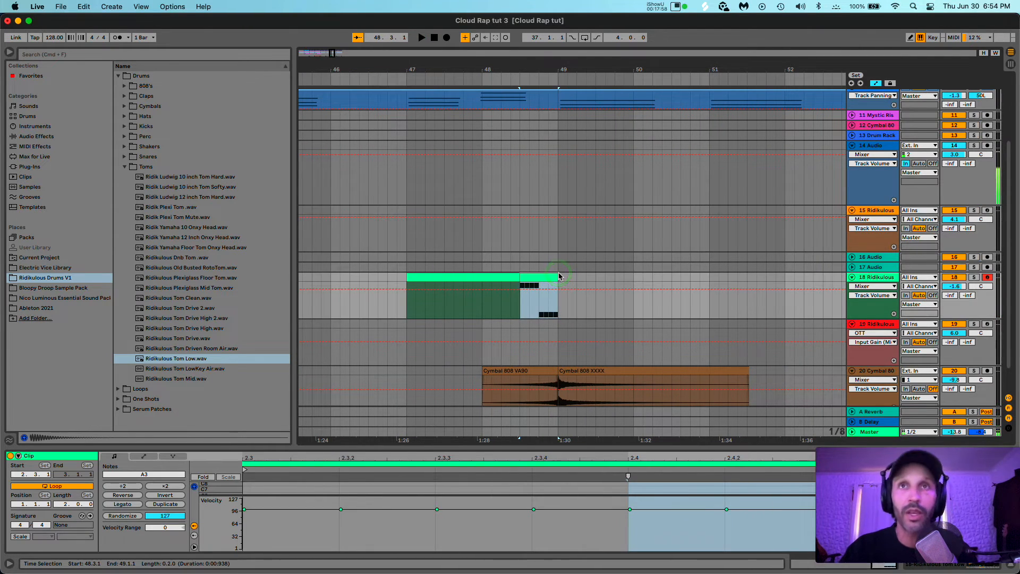
pyautogui.click(552, 273)
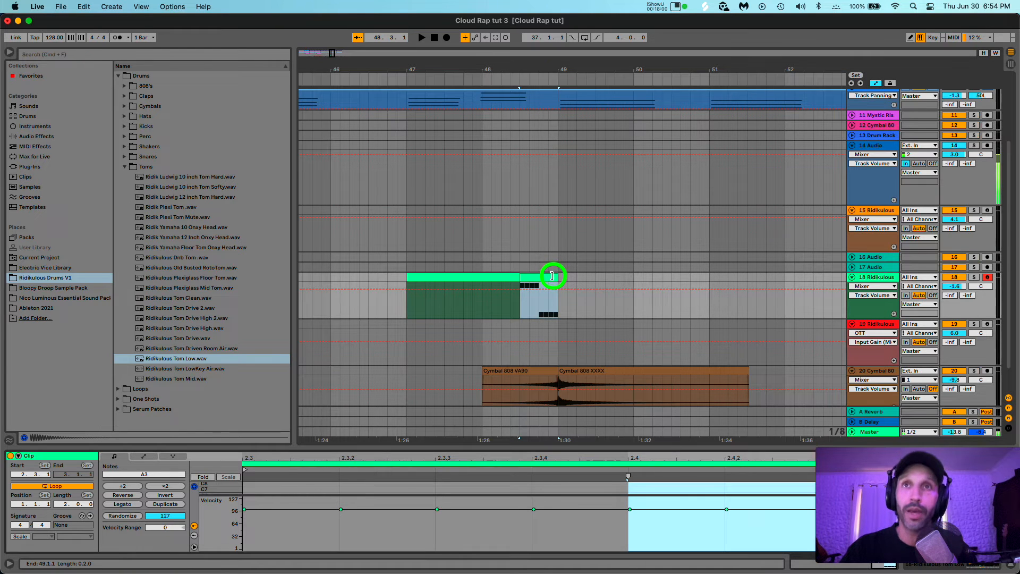
pyautogui.press('space')
pyautogui.press('space')
pyautogui.press('super+c')
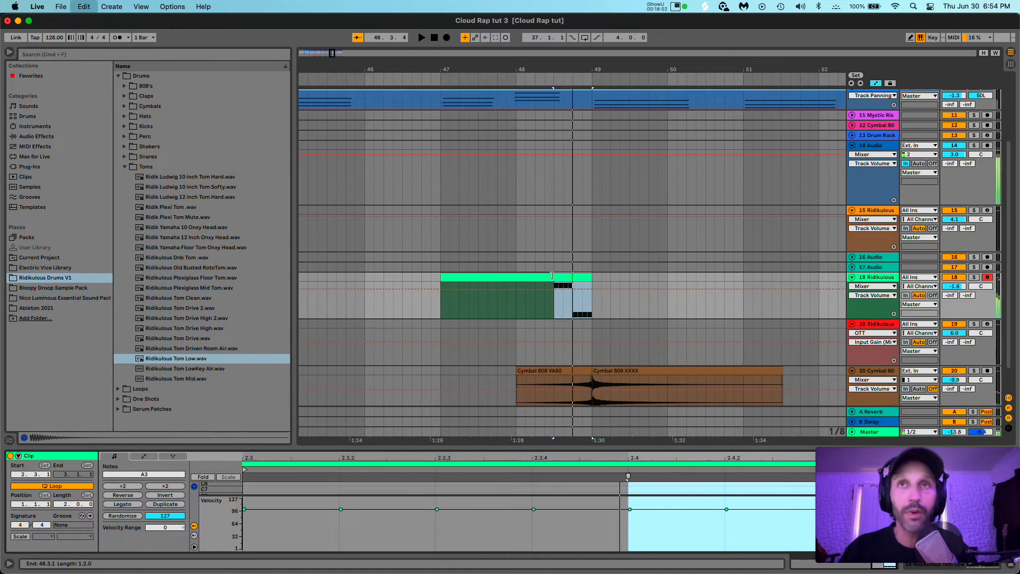
pyautogui.click(563, 279)
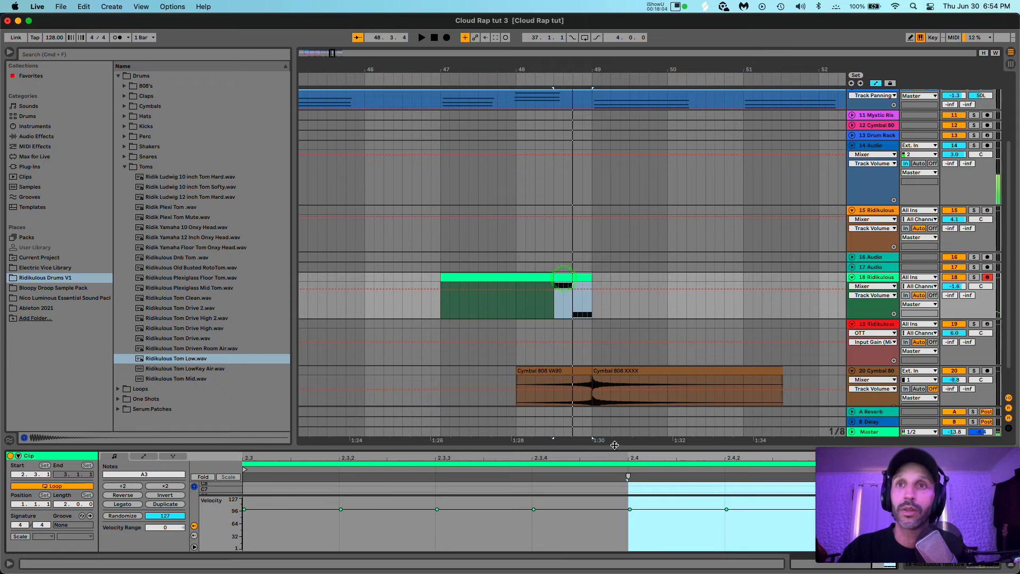
# Step: Enlarge the tom roll's clip editor over the arrangement and set its grid to eighth-note triplets
pyautogui.moveTo(615, 445); pyautogui.dragTo(595, 3)
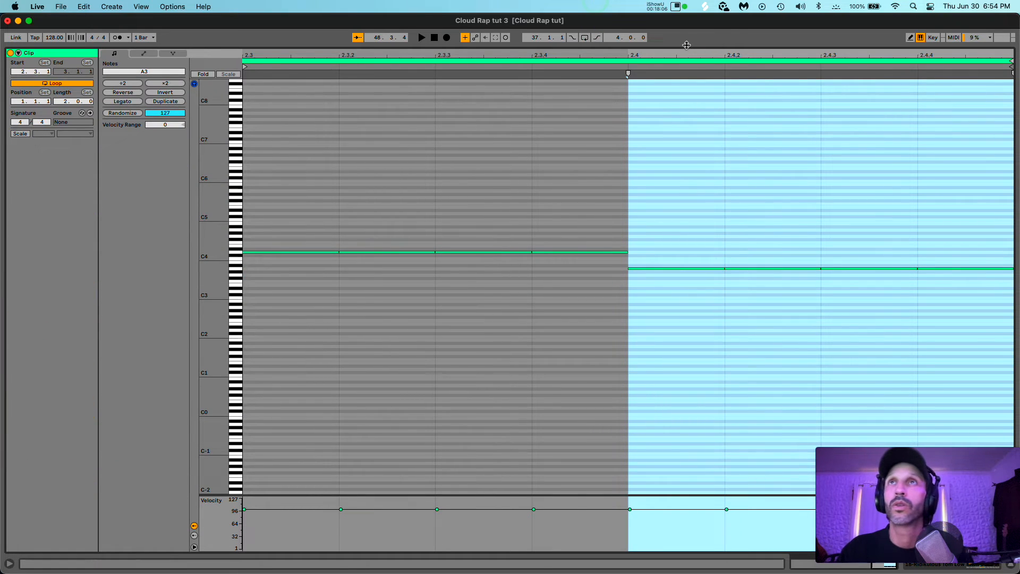
pyautogui.moveTo(685, 49); pyautogui.dragTo(685, 48)
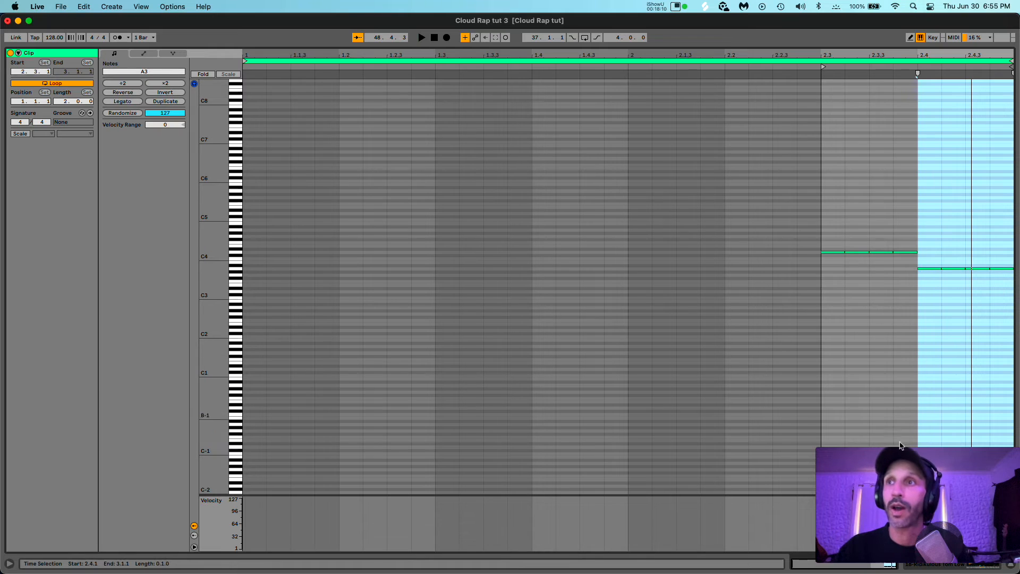
pyautogui.moveTo(895, 505); pyautogui.dragTo(694, 500)
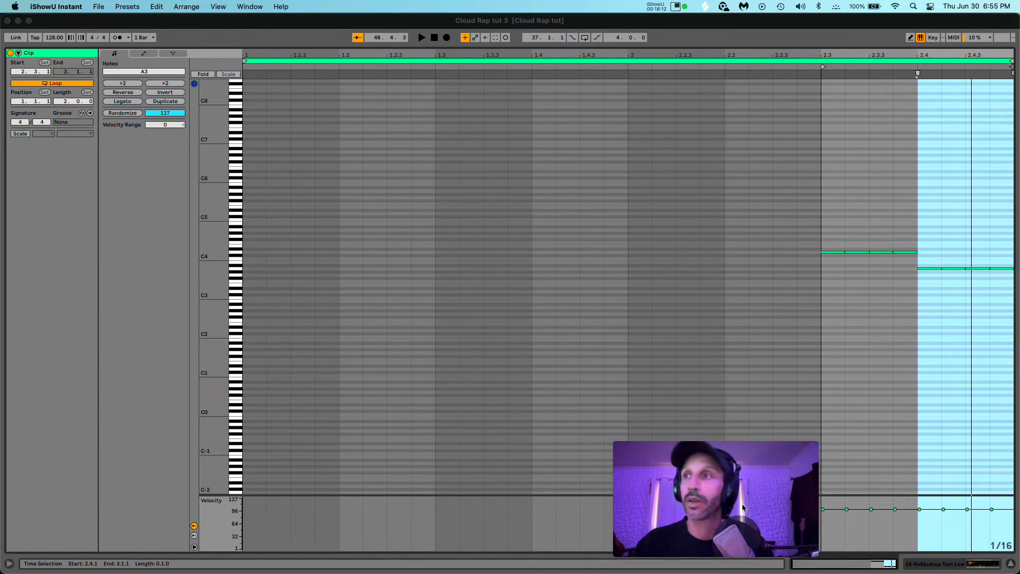
pyautogui.click(963, 535)
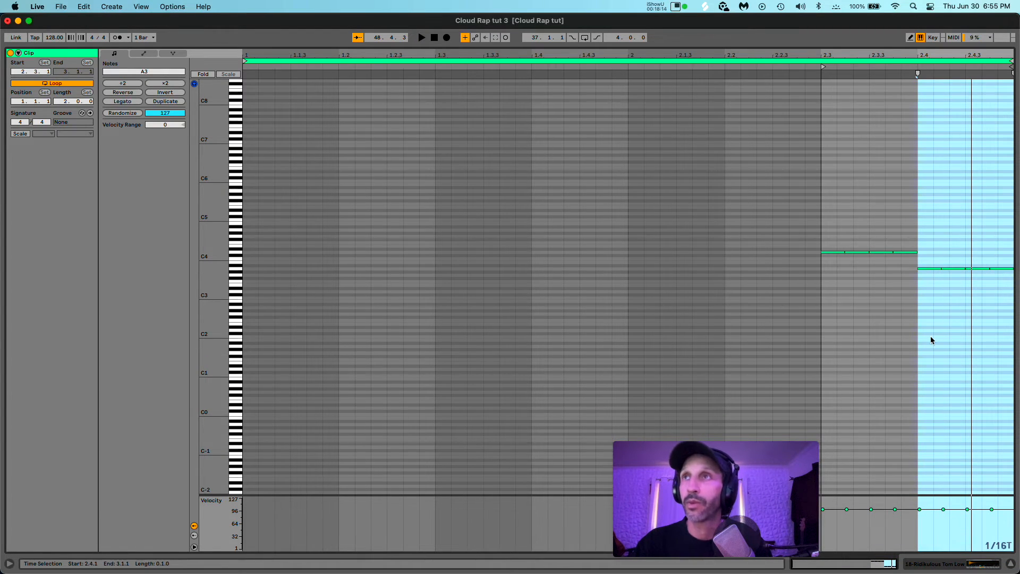
pyautogui.press('super+2')
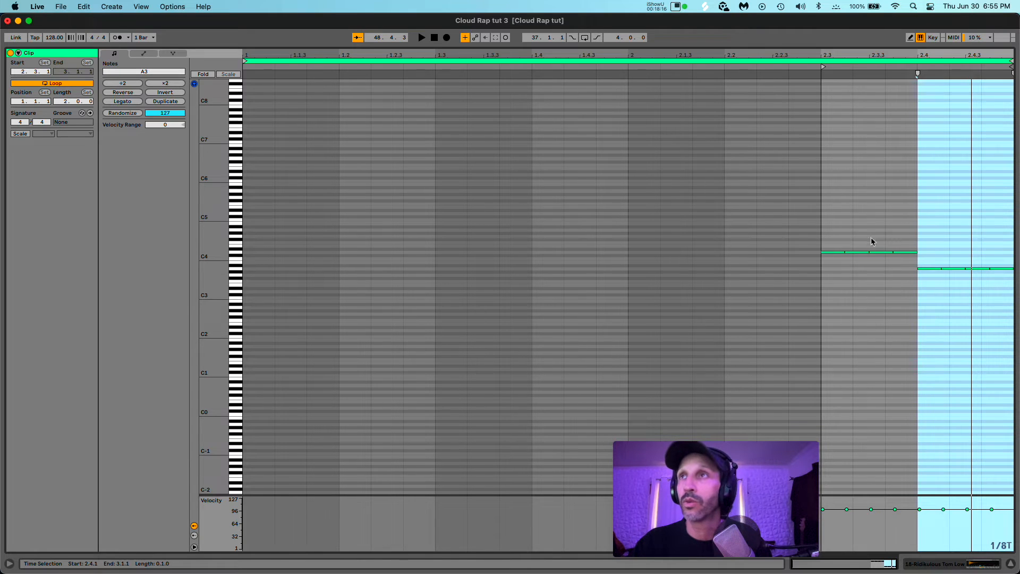
# Step: Replace the tom roll's notes with eighth-note triplets, using D4 on beat 2.3 and B3 on beat 2.4
pyautogui.moveTo(833, 243); pyautogui.dragTo(1014, 311)
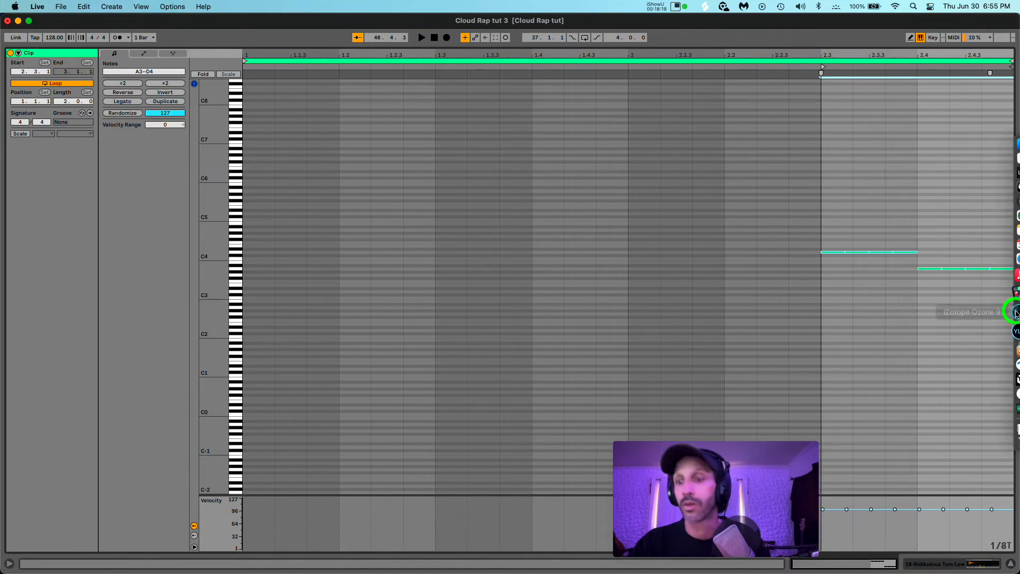
pyautogui.press('Delete')
pyautogui.press('v')
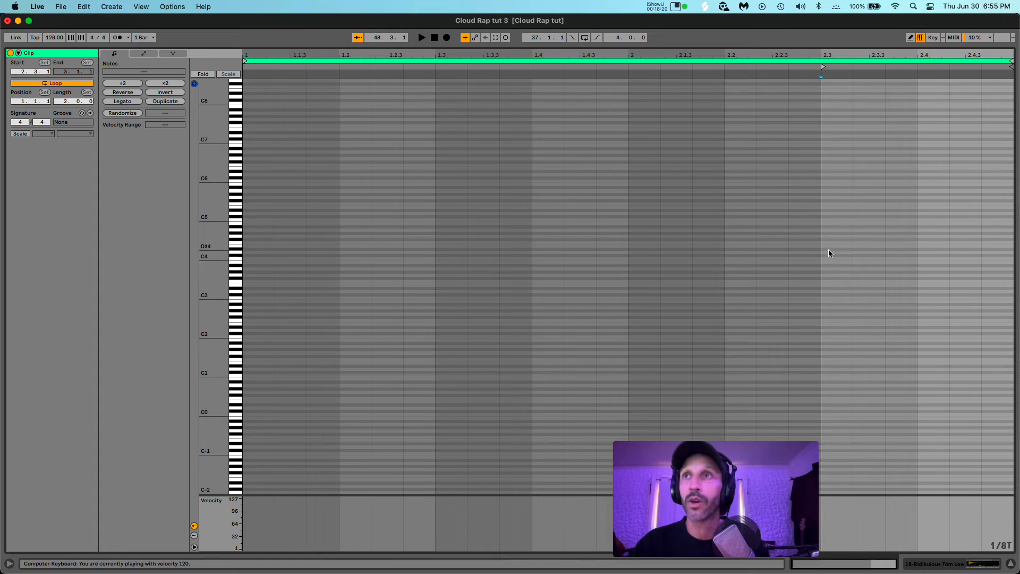
pyautogui.press('b')
pyautogui.moveTo(827, 251); pyautogui.dragTo(906, 250)
pyautogui.click(924, 261)
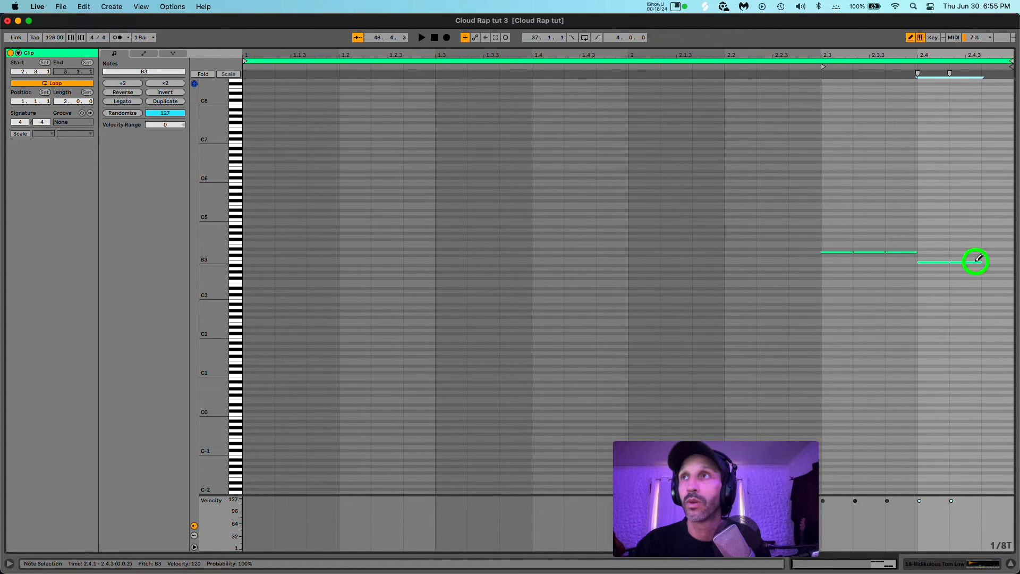
pyautogui.moveTo(976, 259); pyautogui.dragTo(995, 260)
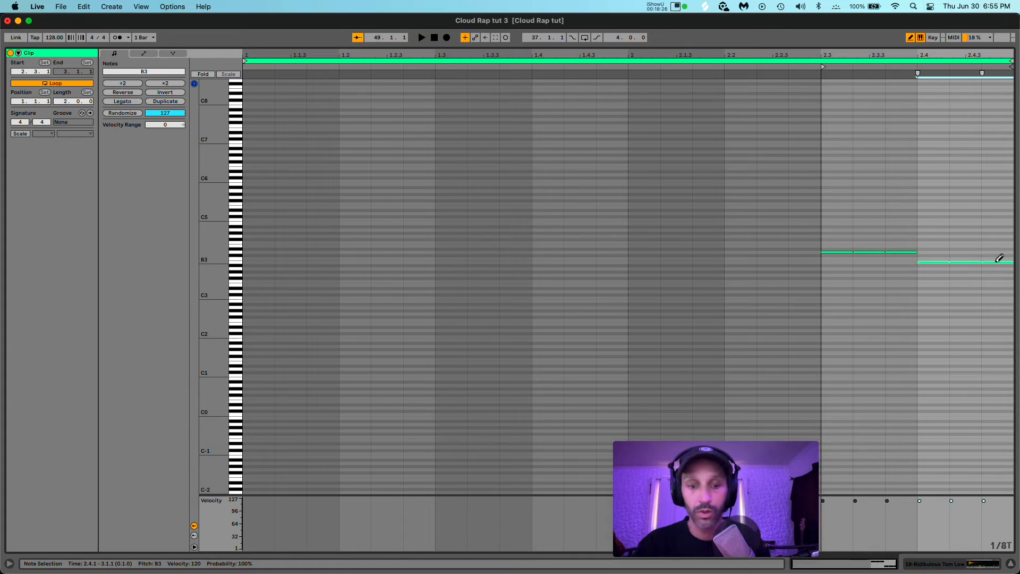
# Step: Transpose the B3 triplet notes on beat 2.4 down to A3 and play the roll
pyautogui.press('Down')
pyautogui.press('Down')
pyautogui.press('space')
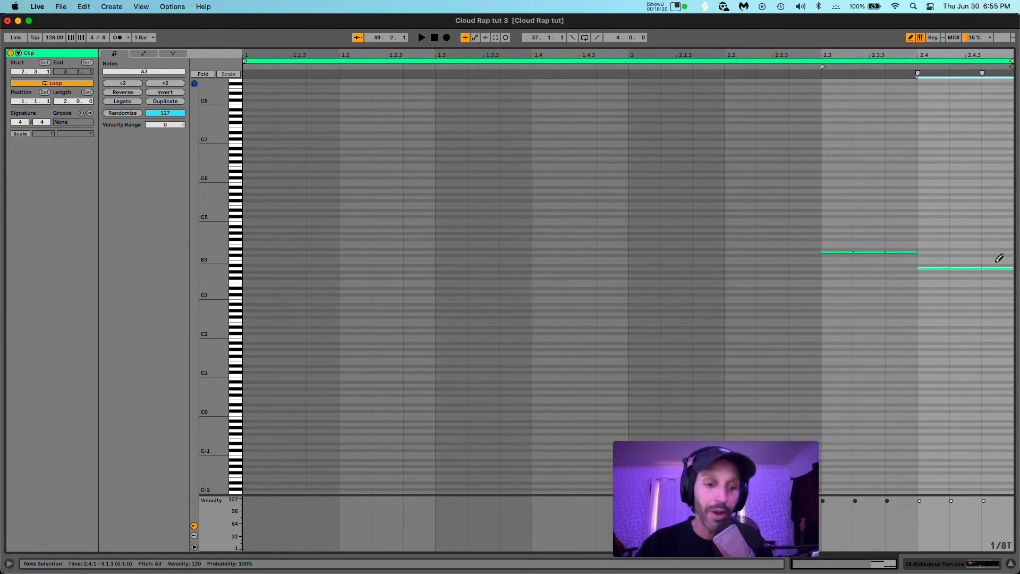
pyautogui.press('space')
# Step: Return to the arrangement, turn off draw mode and play the triplet tom roll in context
pyautogui.press('Tab')
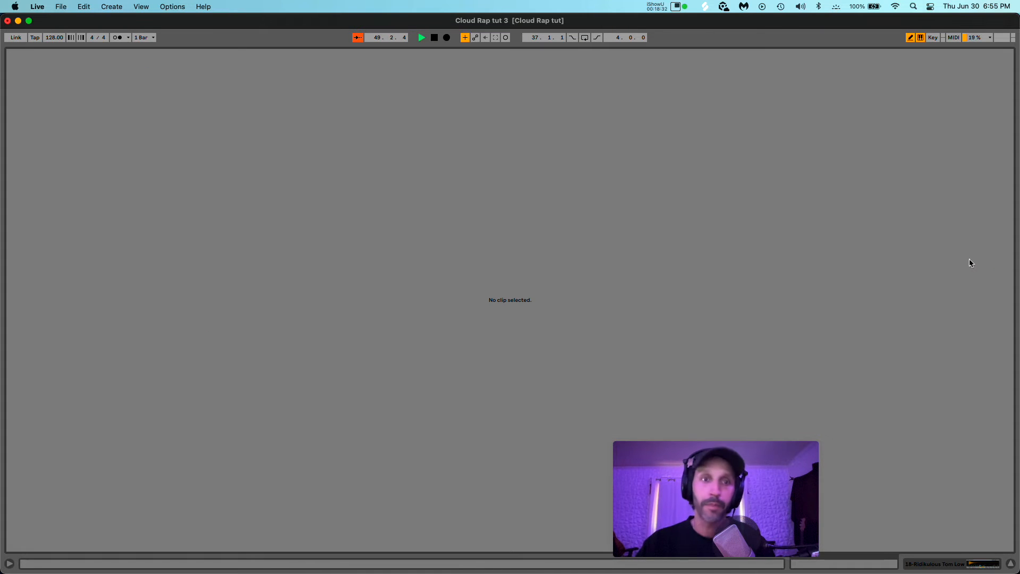
pyautogui.press('Tab')
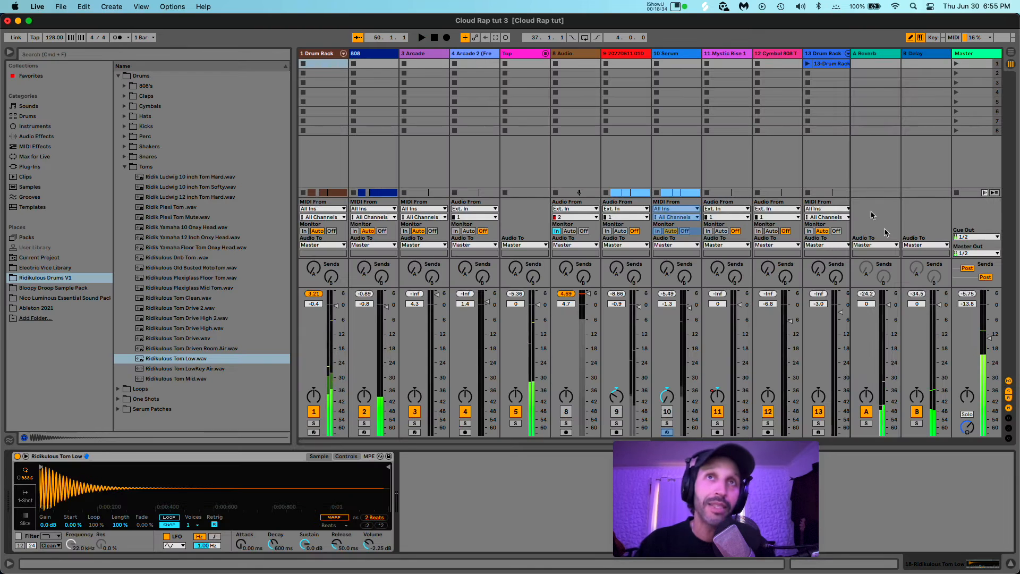
pyautogui.press('Tab')
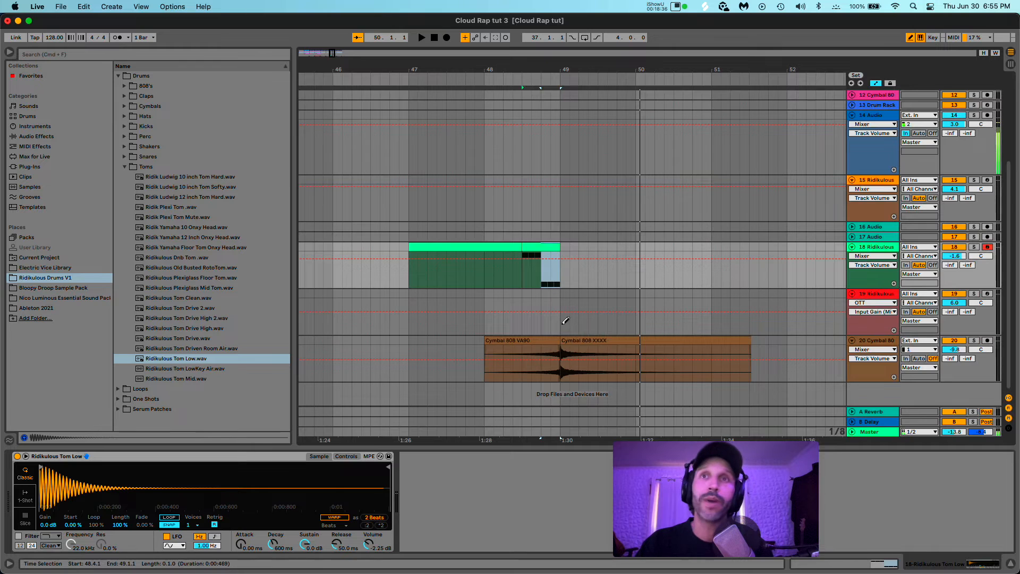
pyautogui.press('space')
pyautogui.press('b')
pyautogui.press('-')
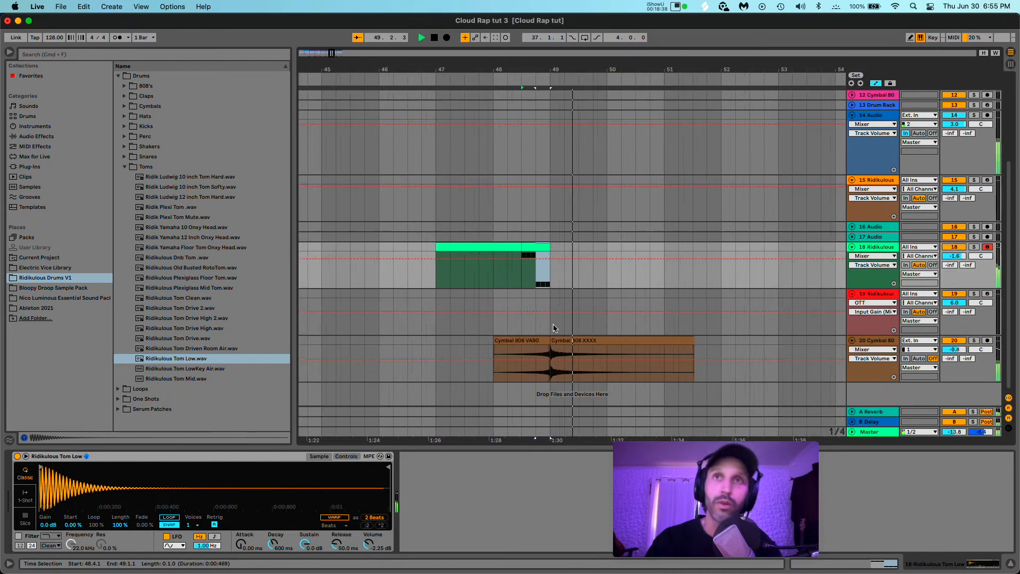
pyautogui.press('-')
pyautogui.press('-')
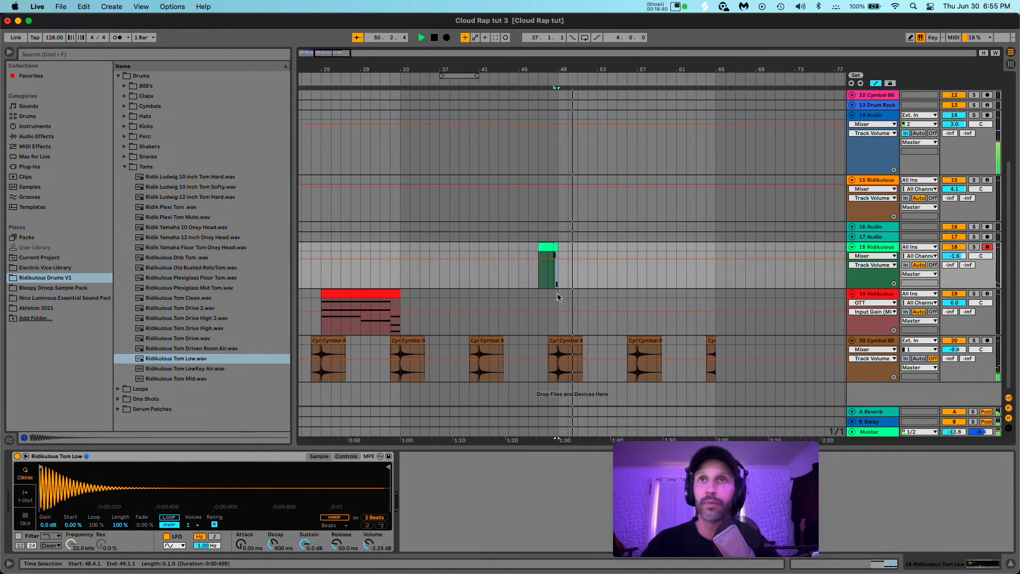
# Step: Consolidate the tom track from 45.1.1 to 49.1.1 into a single four-bar clip
pyautogui.scroll(2, 555, 297)
pyautogui.scroll(1, 538, 308)
pyautogui.scroll(-5, 537, 308)
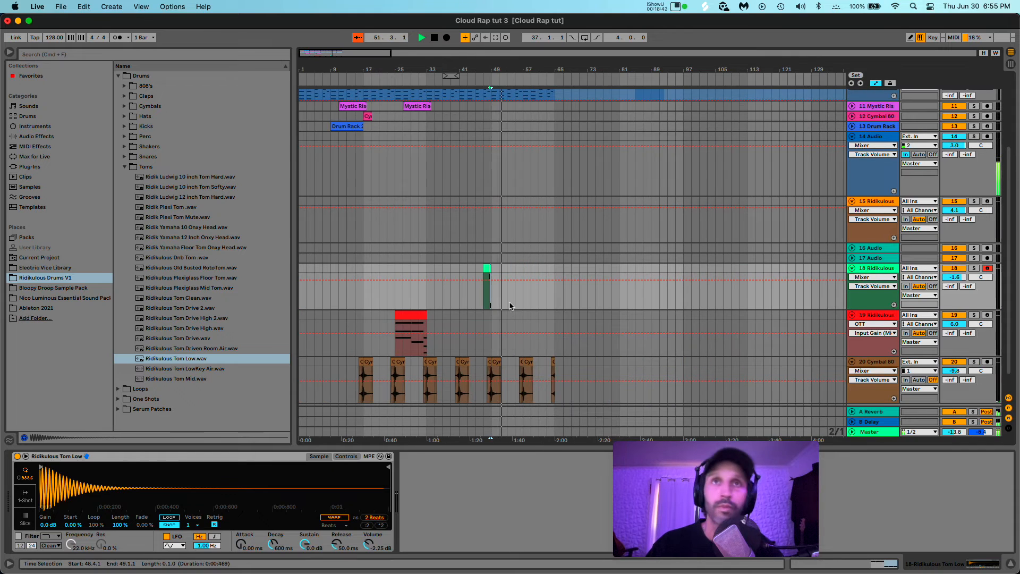
pyautogui.moveTo(481, 301); pyautogui.dragTo(487, 269)
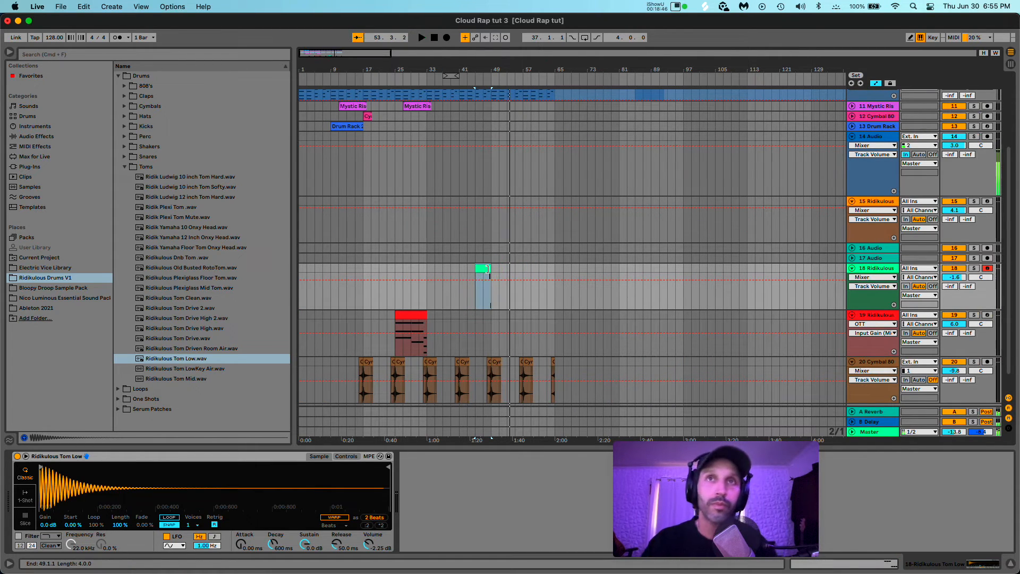
pyautogui.hscroll(1, 488, 269)
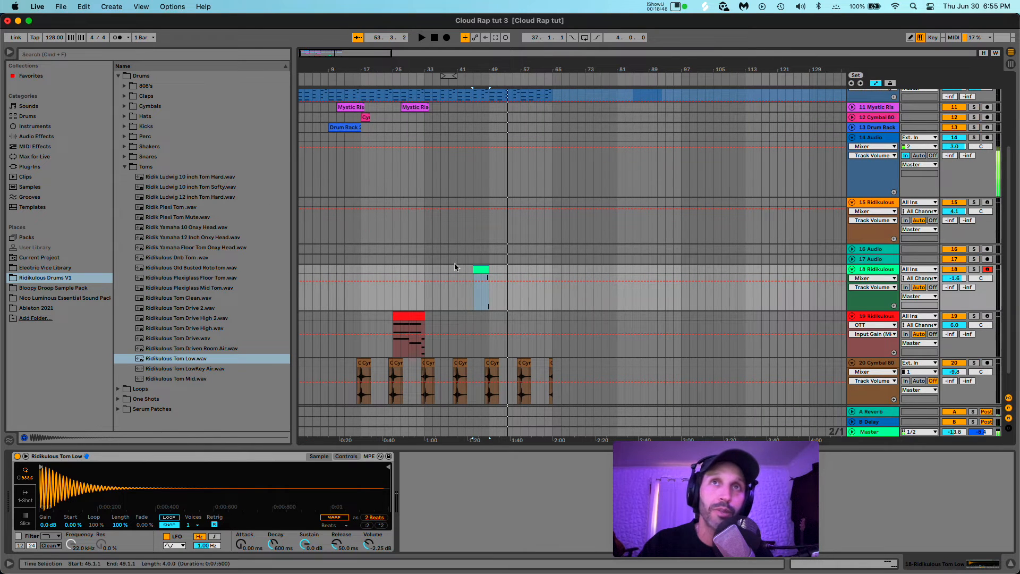
# Step: Copy the four-bar tom roll clip to 61.1.1 and 13.1.1
pyautogui.moveTo(479, 269); pyautogui.dragTo(547, 270)
pyautogui.click(462, 278)
pyautogui.moveTo(462, 278); pyautogui.dragTo(353, 304)
pyautogui.click(342, 304)
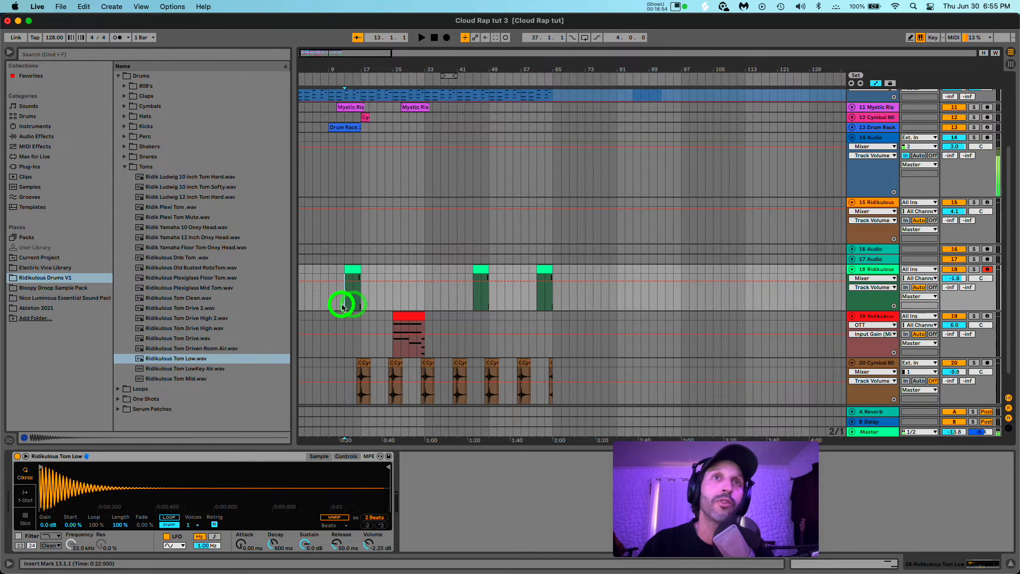
# Step: Play the arrangement from 13.1.1 and move the first tom roll clip to 21.1.1
pyautogui.press('space')
pyautogui.press('+')
pyautogui.press('+')
pyautogui.press('+')
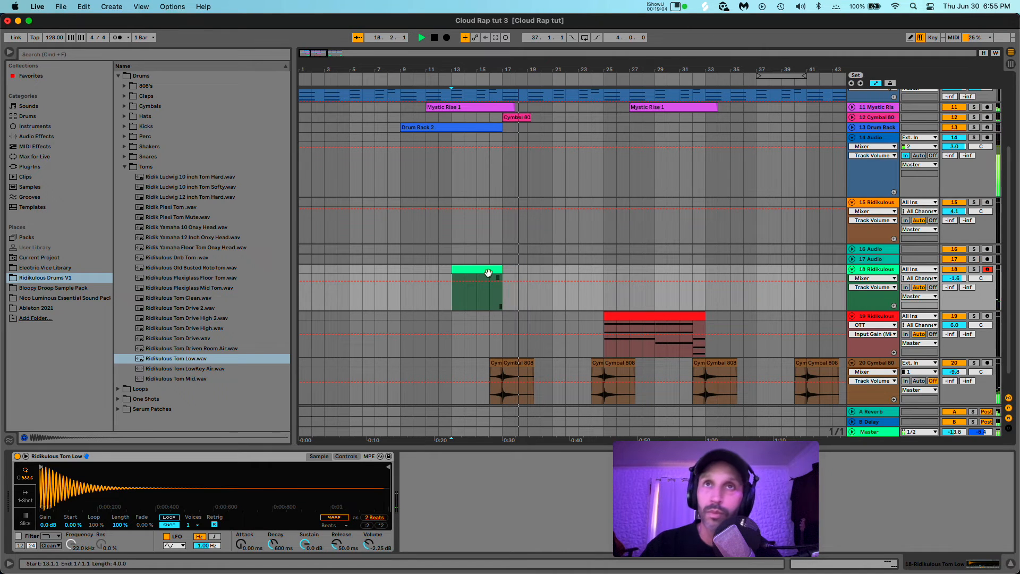
pyautogui.moveTo(485, 270); pyautogui.dragTo(589, 276)
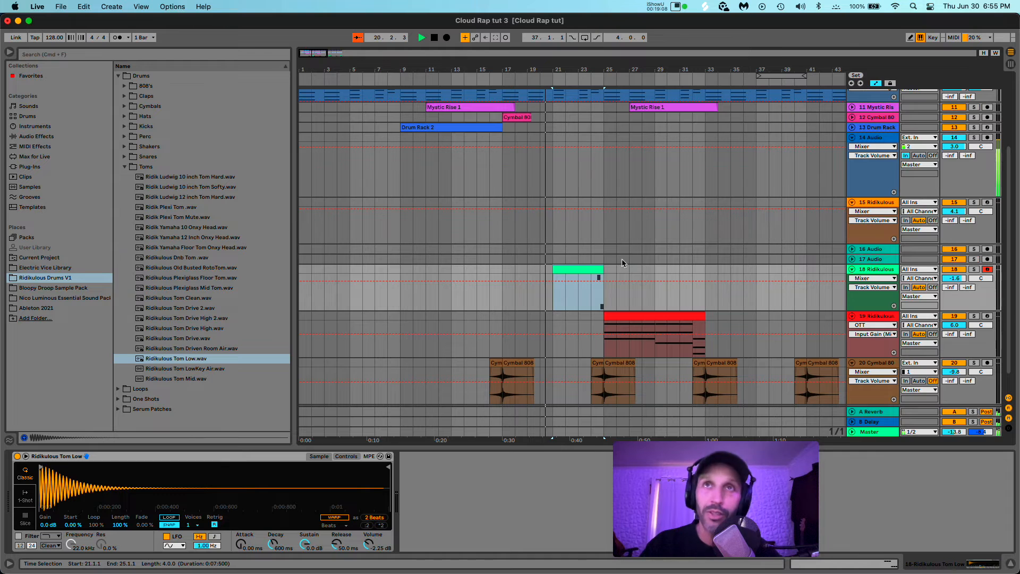
# Step: Move the first tom roll clip to 29.1.1 during playback
pyautogui.scroll(5, 619, 265)
pyautogui.scroll(3, 612, 274)
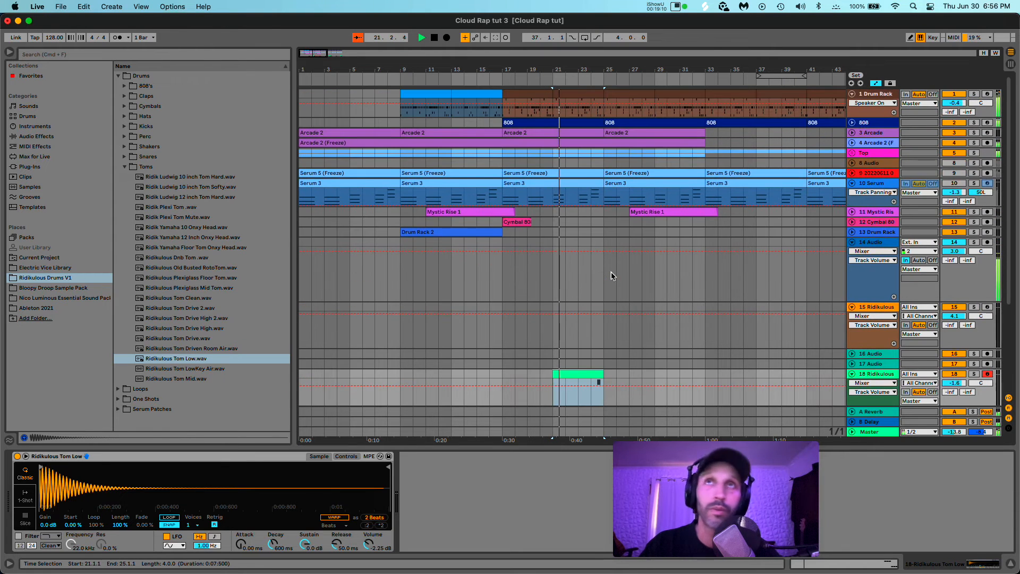
pyautogui.scroll(-2, 610, 277)
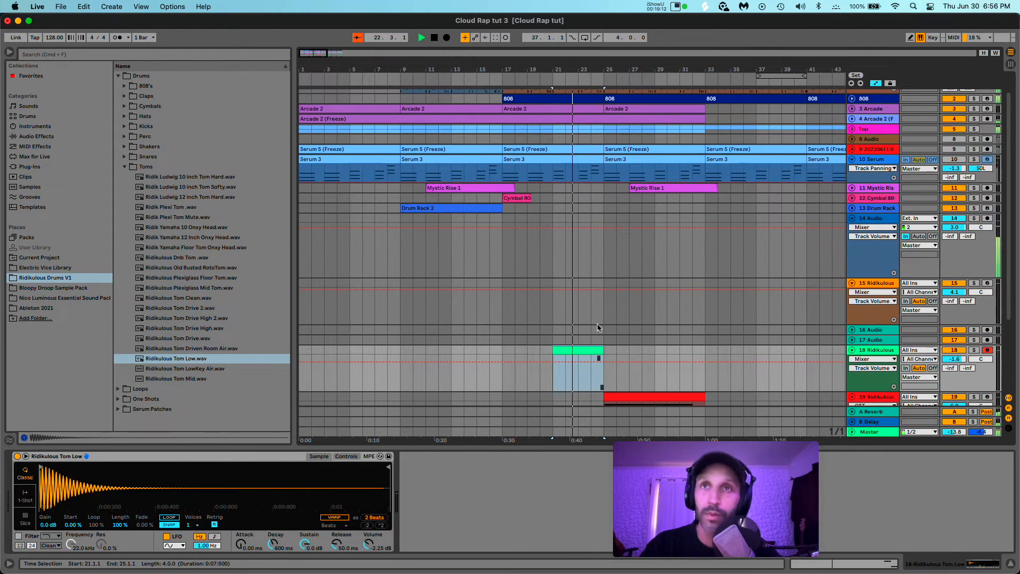
pyautogui.scroll(-5, 603, 308)
pyautogui.scroll(-1, 599, 332)
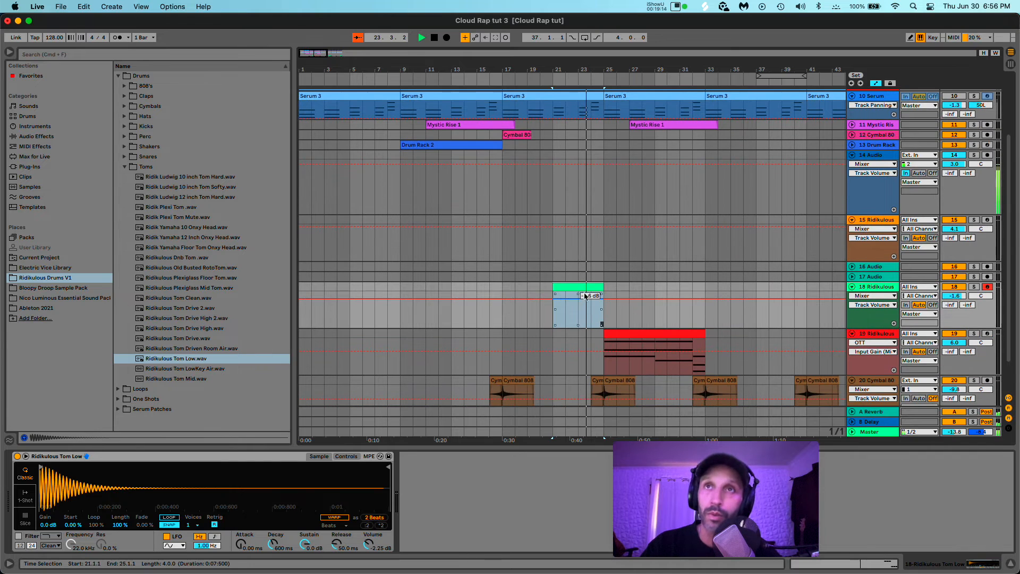
pyautogui.moveTo(587, 290); pyautogui.dragTo(689, 290)
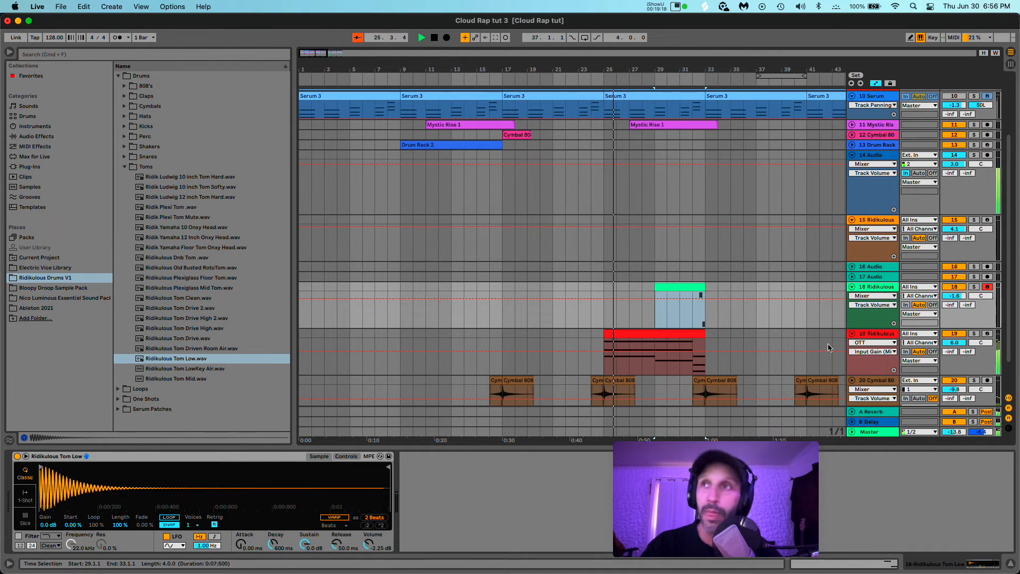
# Step: Lower track 19's volume to 4.1 dB while the section plays
pyautogui.click(958, 344)
pyautogui.moveTo(959, 344); pyautogui.dragTo(957, 345)
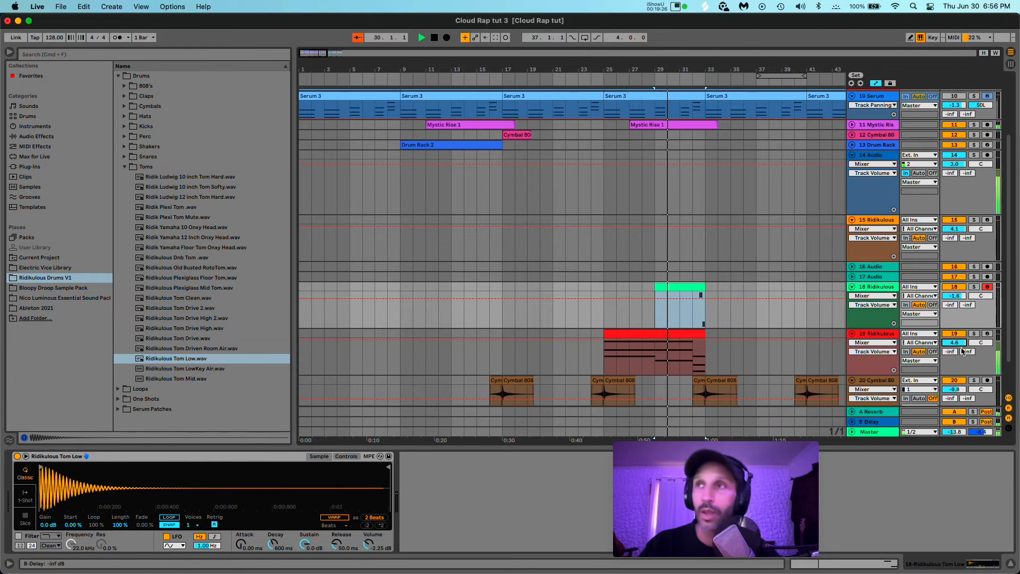
pyautogui.moveTo(956, 342); pyautogui.dragTo(960, 347)
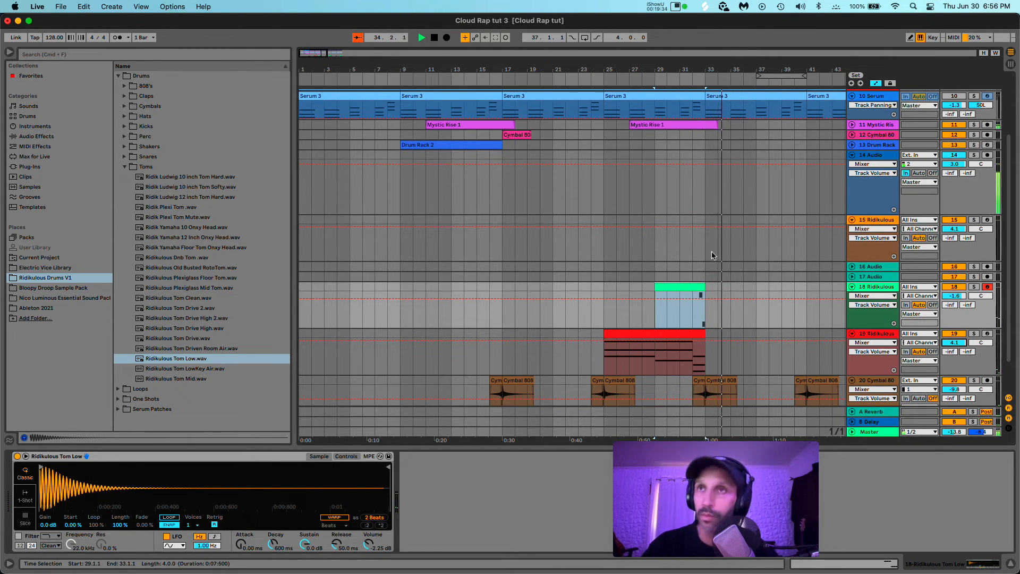
# Step: Move the first tom roll clip to 37.1.1, listen to it end at bar 41 and stop playback
pyautogui.press('-')
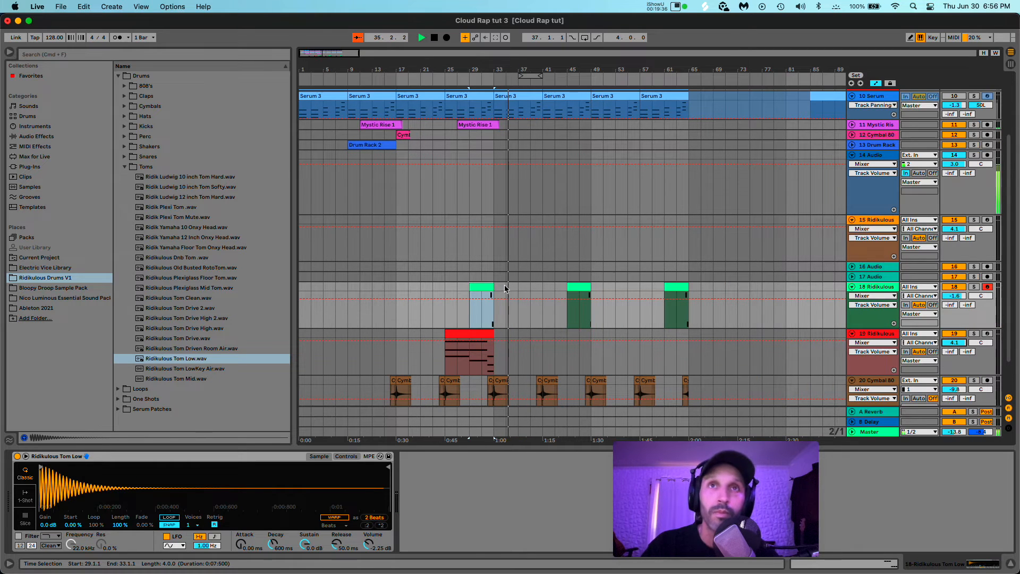
pyautogui.click(484, 289)
pyautogui.moveTo(484, 289); pyautogui.dragTo(529, 287)
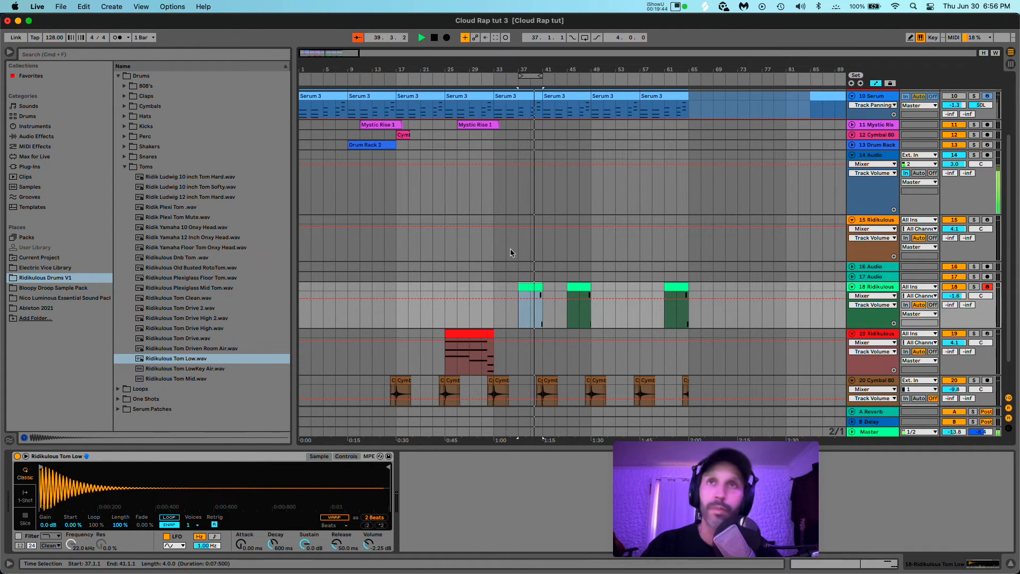
pyautogui.scroll(3, 545, 256)
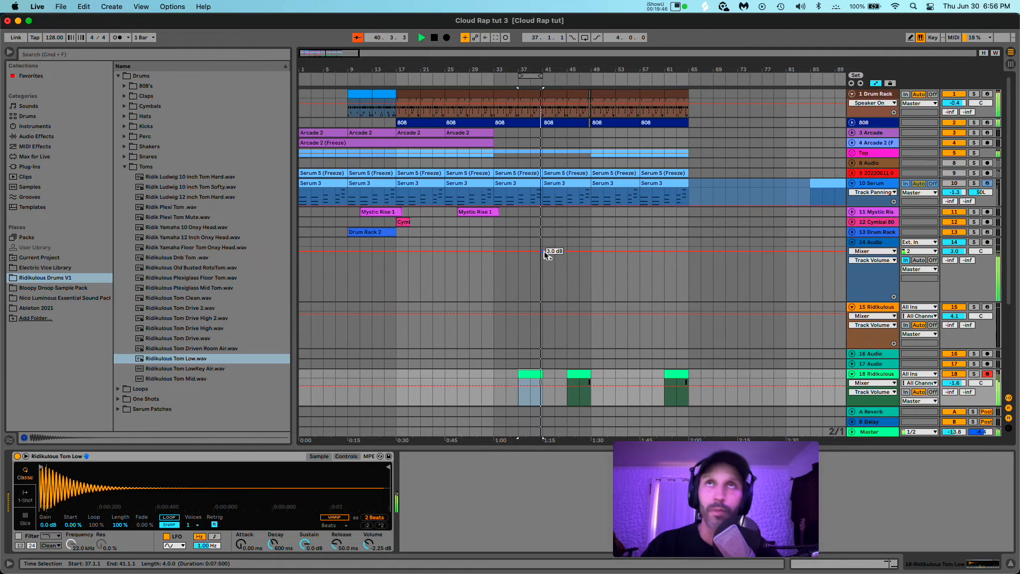
pyautogui.press('space')
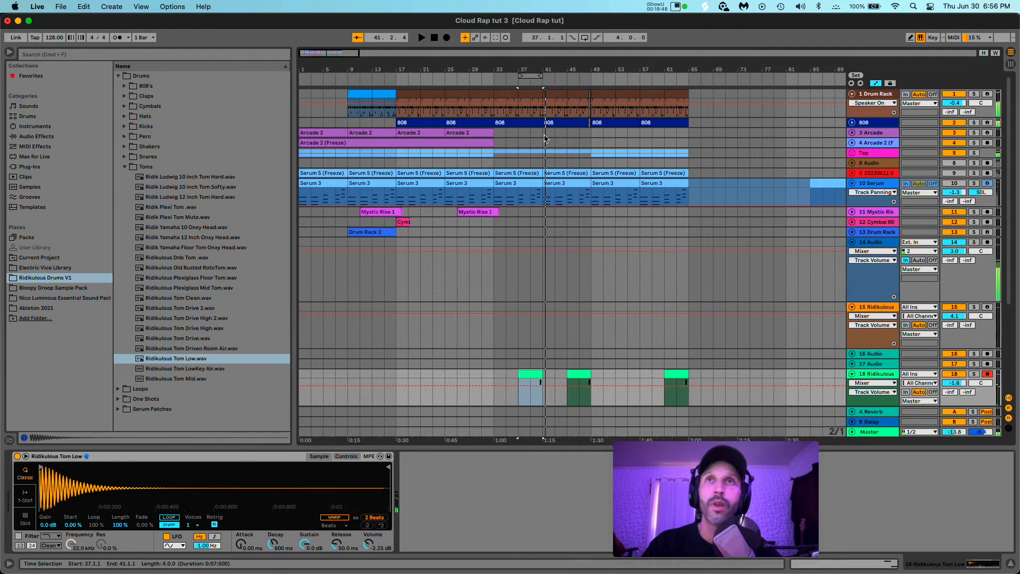
# Step: Clear the Drum Rack and 808 clips from 40.3.1 to 41.1.1 and play the transition from 40.1.1
pyautogui.press('+')
pyautogui.press('+')
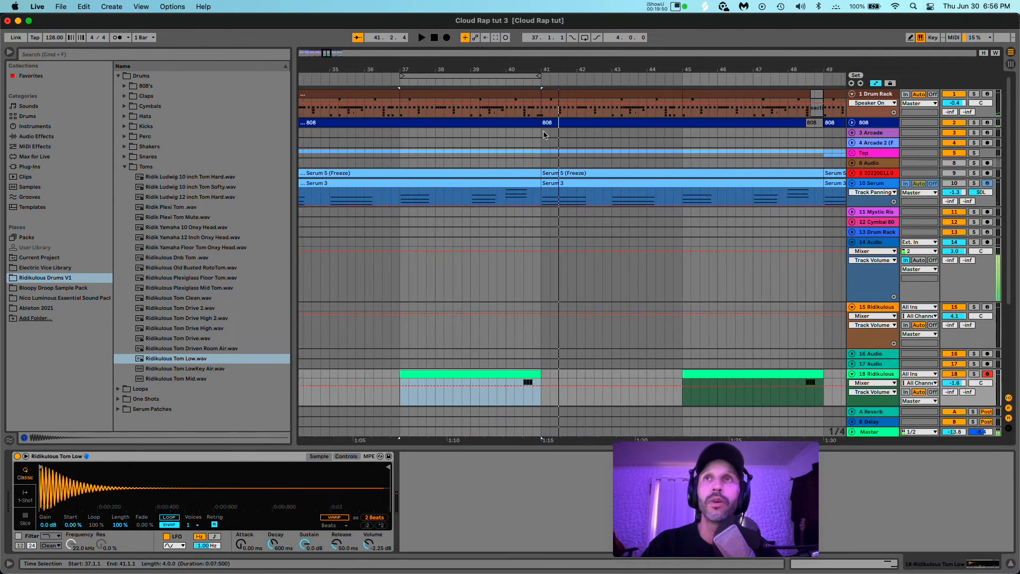
pyautogui.press('-')
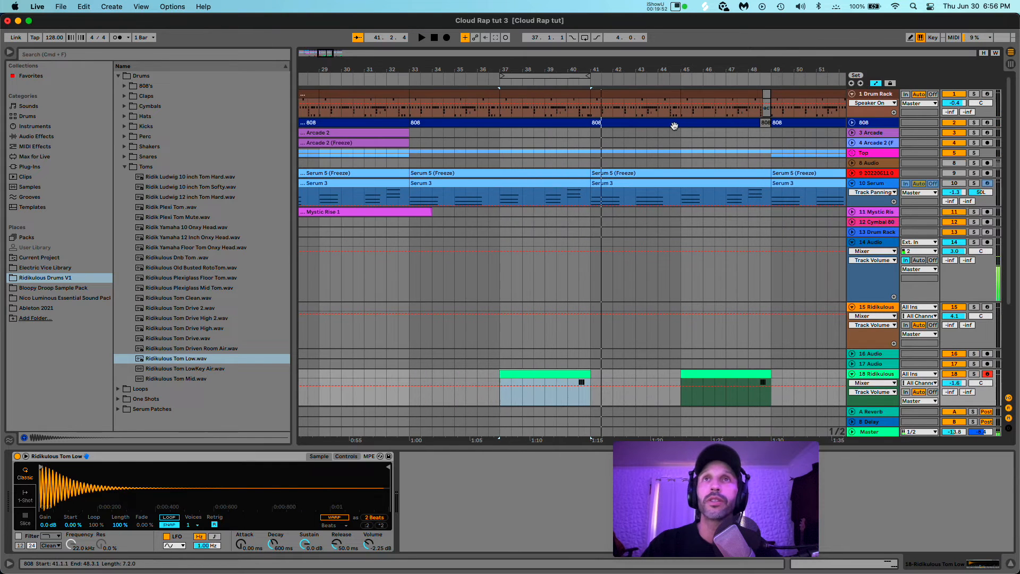
pyautogui.click(582, 129)
pyautogui.keyDown('shift'); pyautogui.click(588, 96); pyautogui.keyUp('shift')
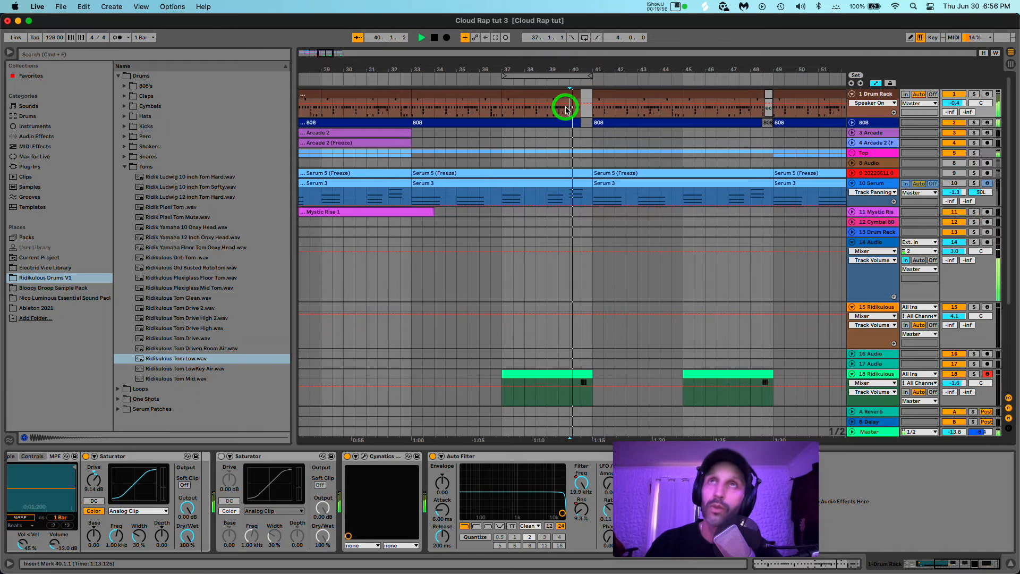
pyautogui.press('+')
pyautogui.press('space')
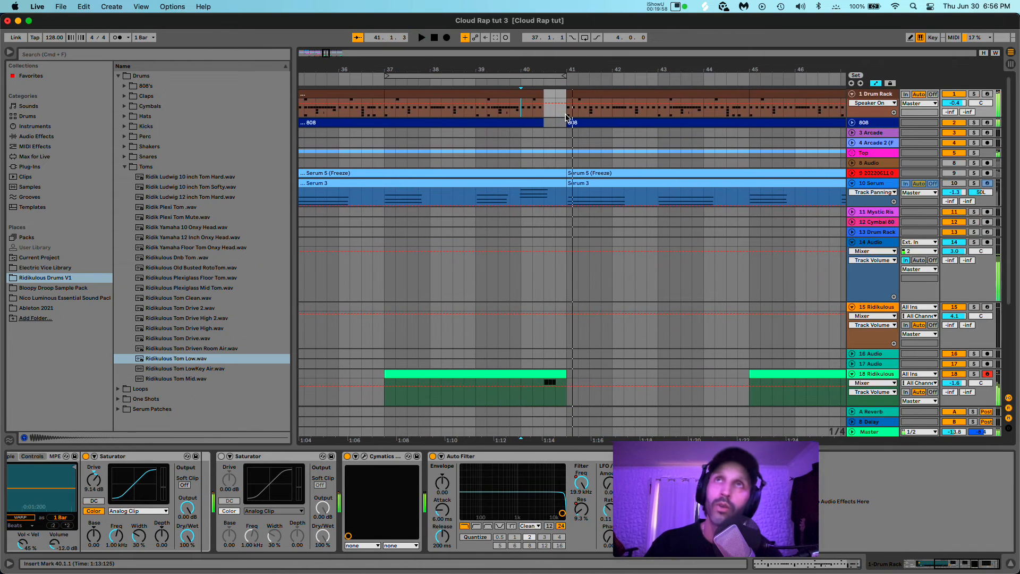
# Step: Extend the Drum Rack clip before the new gap to 40.3.2 and play from 40.3.1
pyautogui.moveTo(541, 96)
pyautogui.mouseDown()
pyautogui.moveTo(550, 95)
pyautogui.moveTo(537, 95)
pyautogui.mouseUp()
pyautogui.press('+')
pyautogui.press('+')
pyautogui.click(525, 113)
pyautogui.press('space')
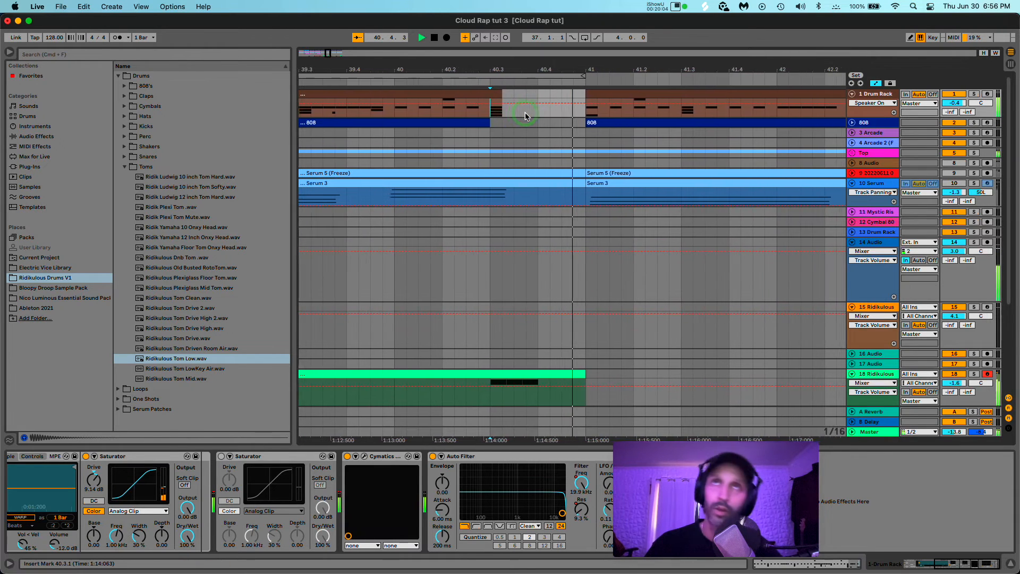
# Step: Duplicate the Drum Rack section from 41.1.1 to 45.1.1 directly after itself and play it
pyautogui.press('-')
pyautogui.press('-')
pyautogui.press('-')
pyautogui.press('-')
pyautogui.press('-')
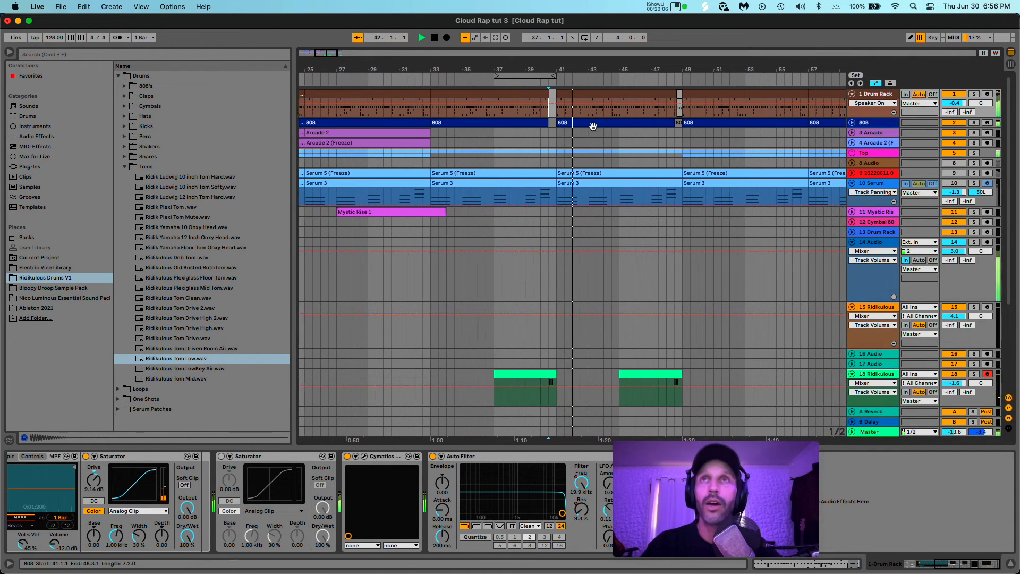
pyautogui.click(582, 94)
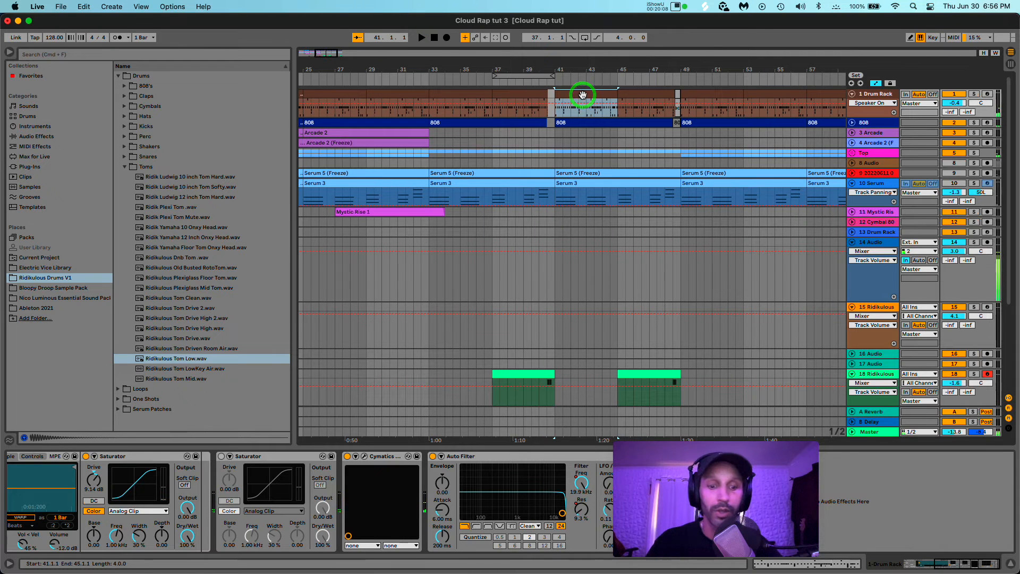
pyautogui.press('super+d')
pyautogui.press('space')
pyautogui.press('-')
pyautogui.press('-')
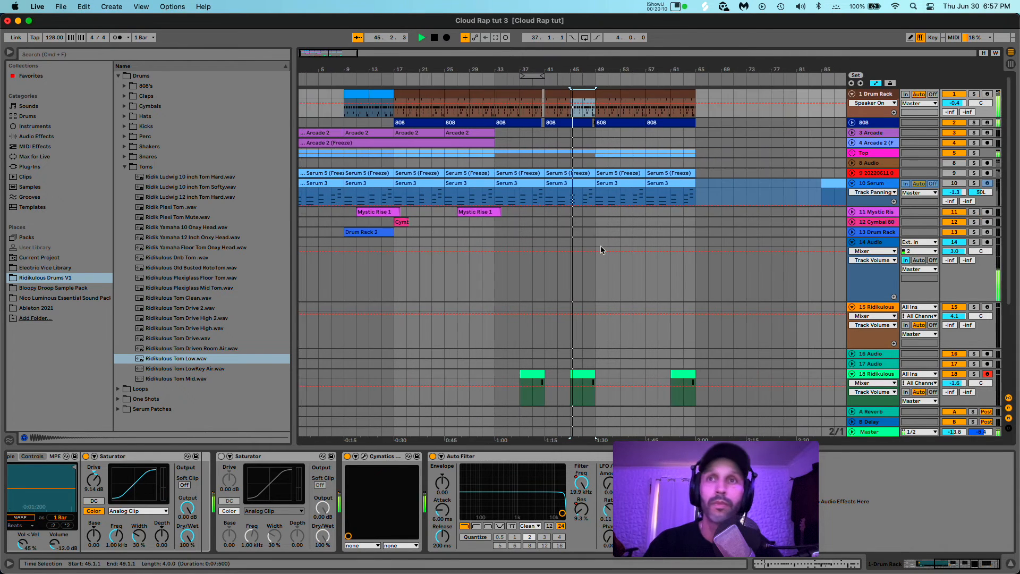
# Step: Move the middle tom roll clip from 45.1.1 to start at 51.1.1 and stop playback
pyautogui.click(572, 372)
pyautogui.moveTo(573, 371); pyautogui.dragTo(606, 372)
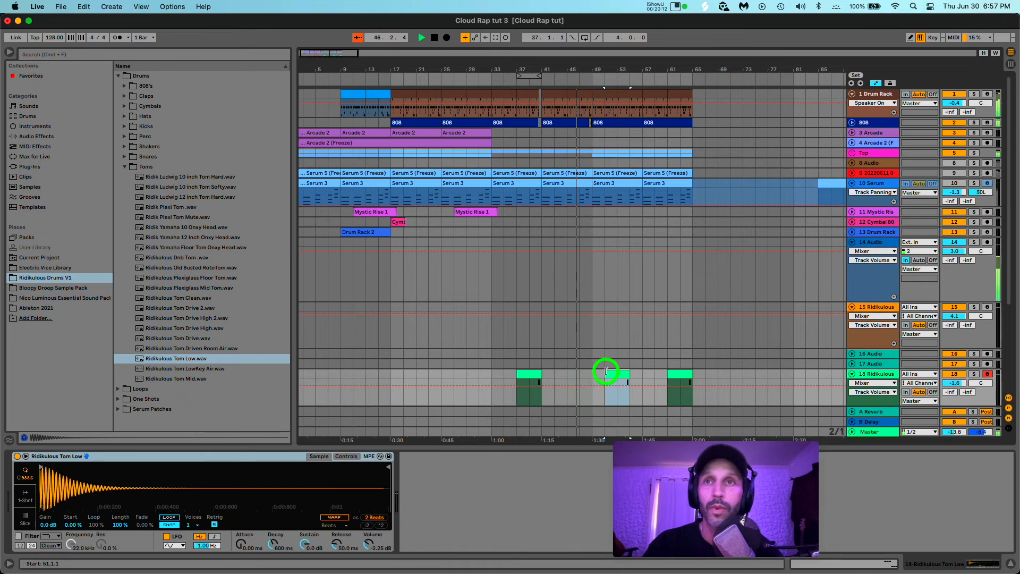
pyautogui.press('-')
pyautogui.scroll(-1, 389, 355)
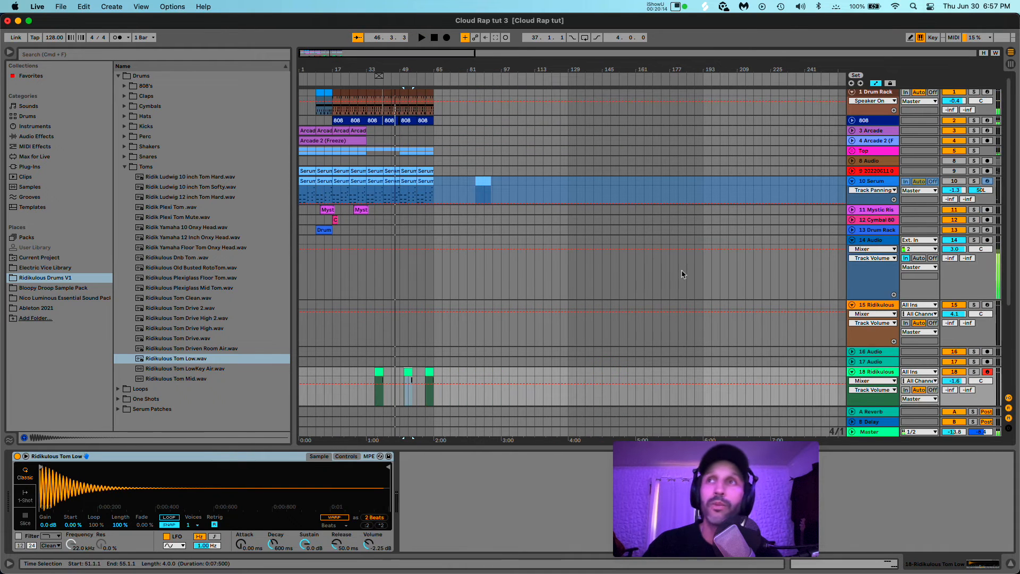
# Step: Fold the empty audio track 14, then rename the tom track as TOM, colour it brown and place it directly below the 808 track
pyautogui.click(851, 240)
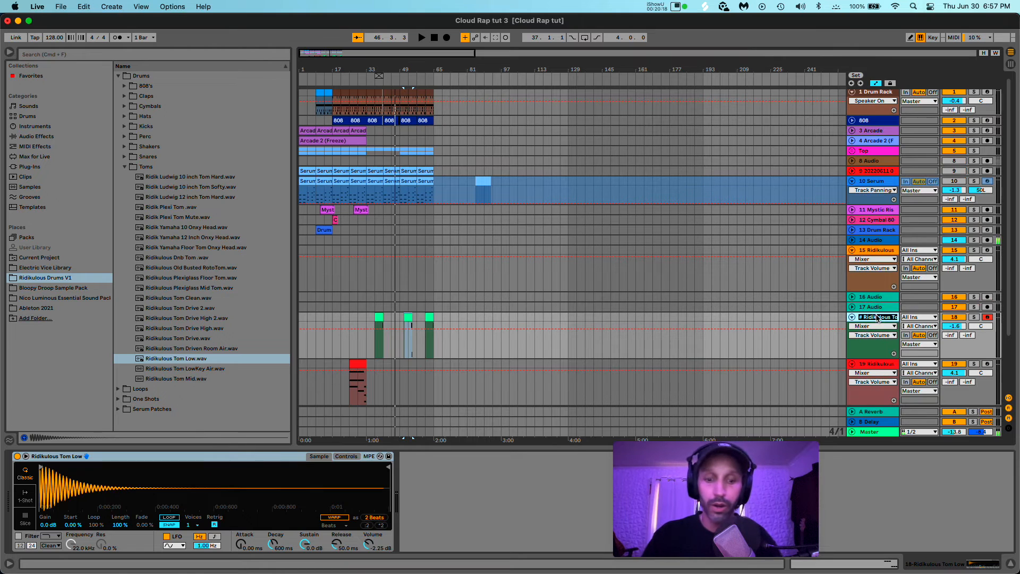
pyautogui.rightClick(877, 318)
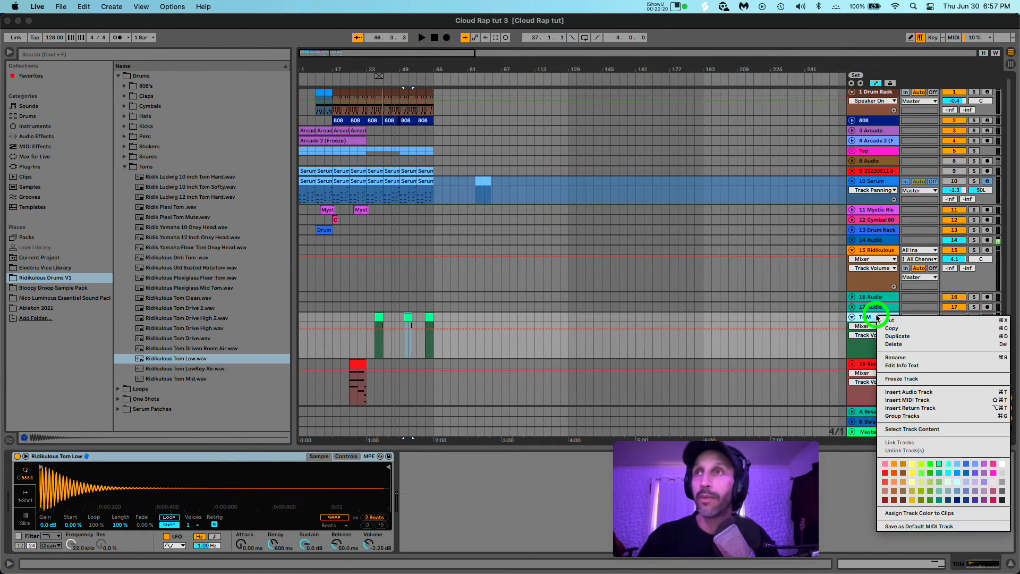
pyautogui.click(903, 473)
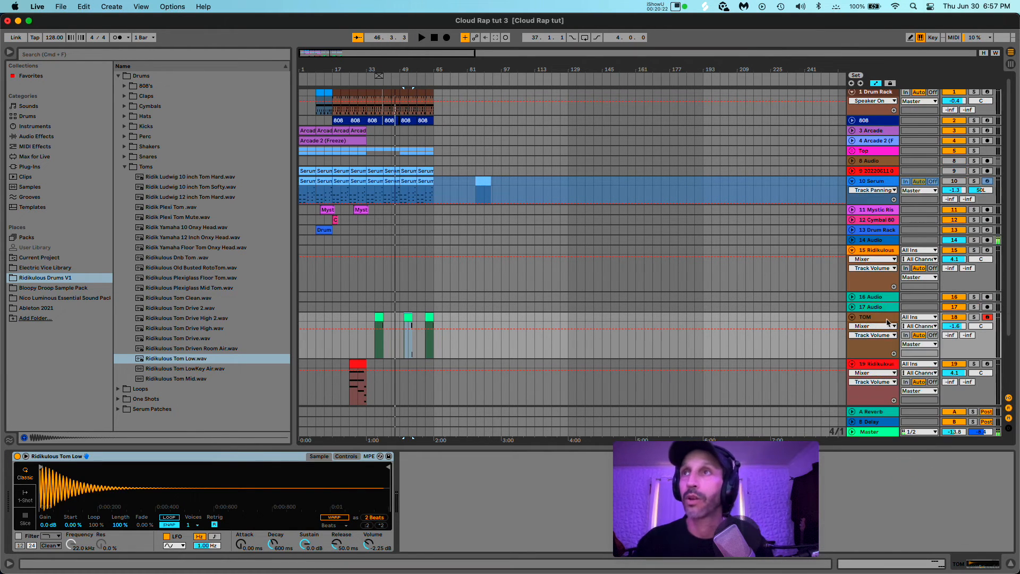
pyautogui.moveTo(896, 251); pyautogui.dragTo(888, 124)
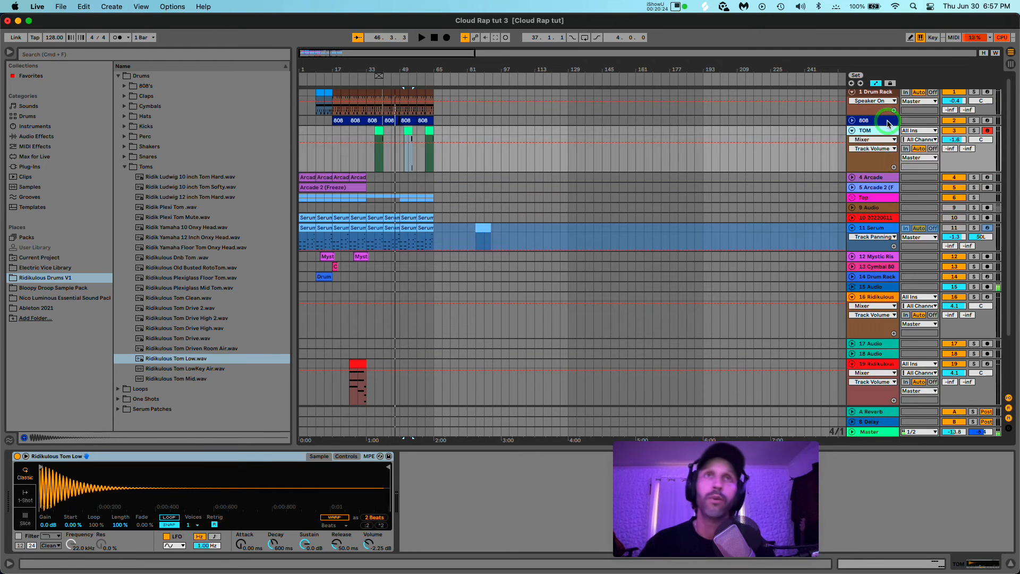
# Step: Rename the Ridikulous Prog Pluck track as ARP, colour it magenta and place it directly below the second Drum Rack track
pyautogui.click(883, 367)
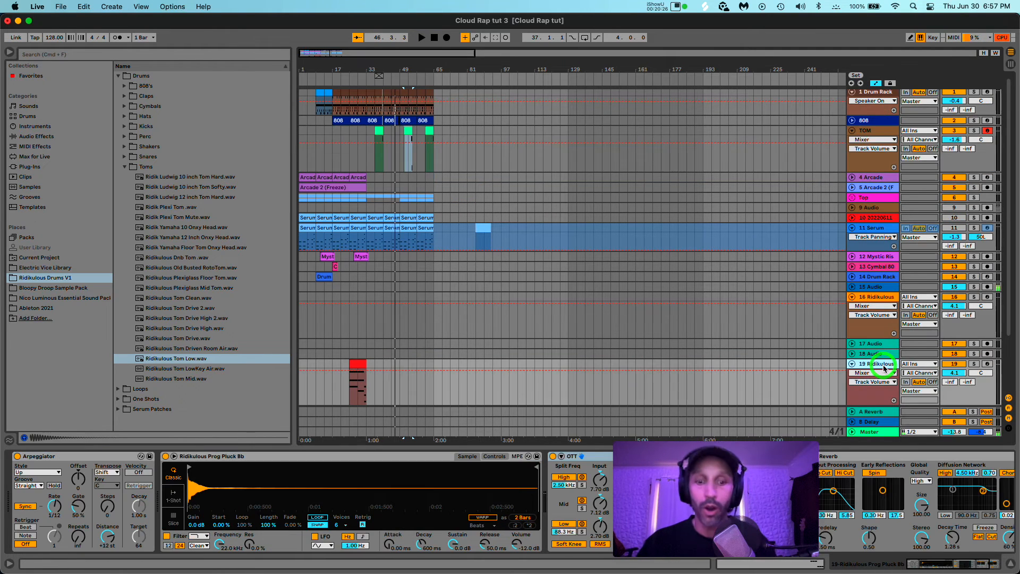
pyautogui.press('super+r')
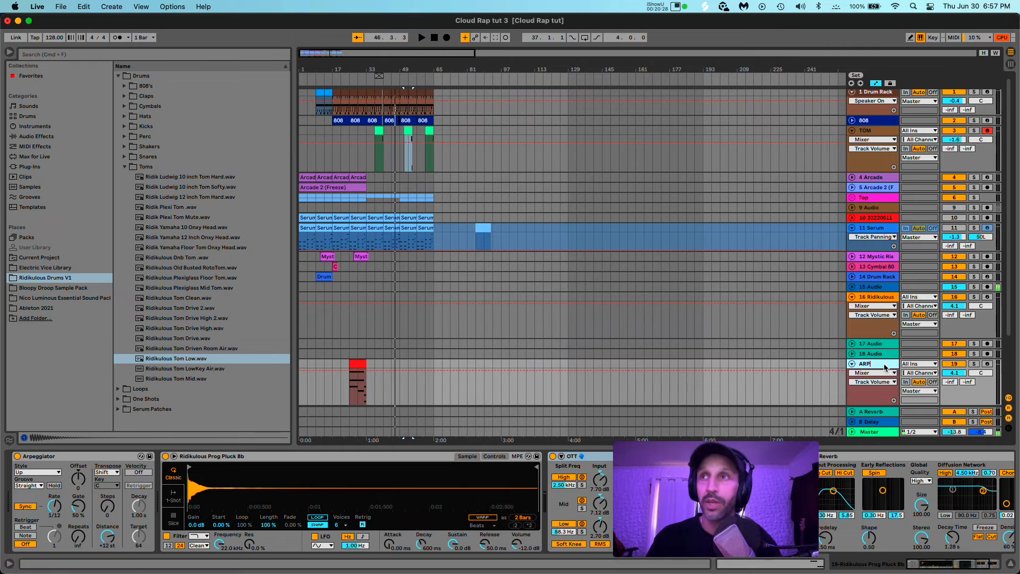
pyautogui.write('ARP')
pyautogui.rightClick(884, 362)
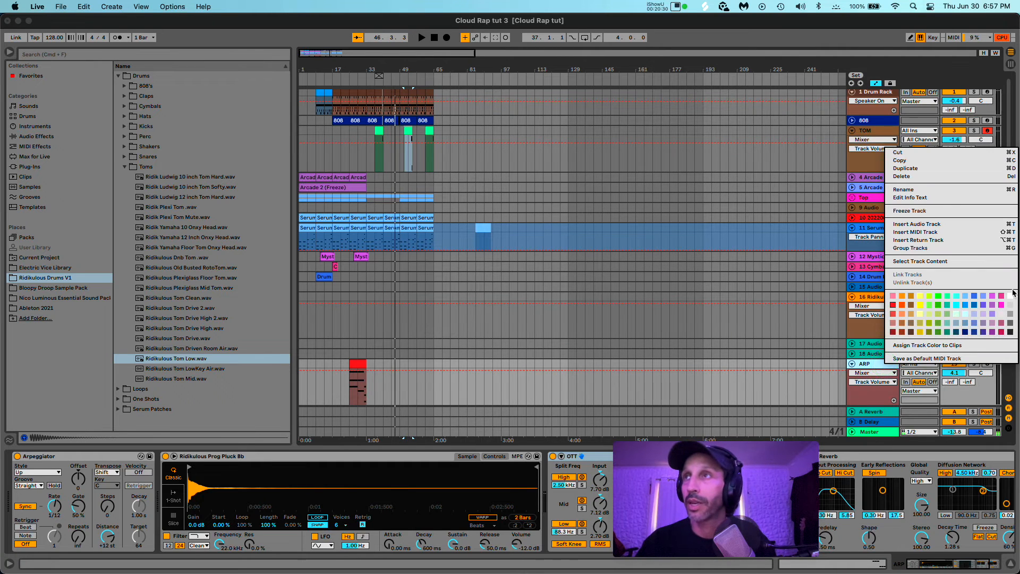
pyautogui.click(1000, 305)
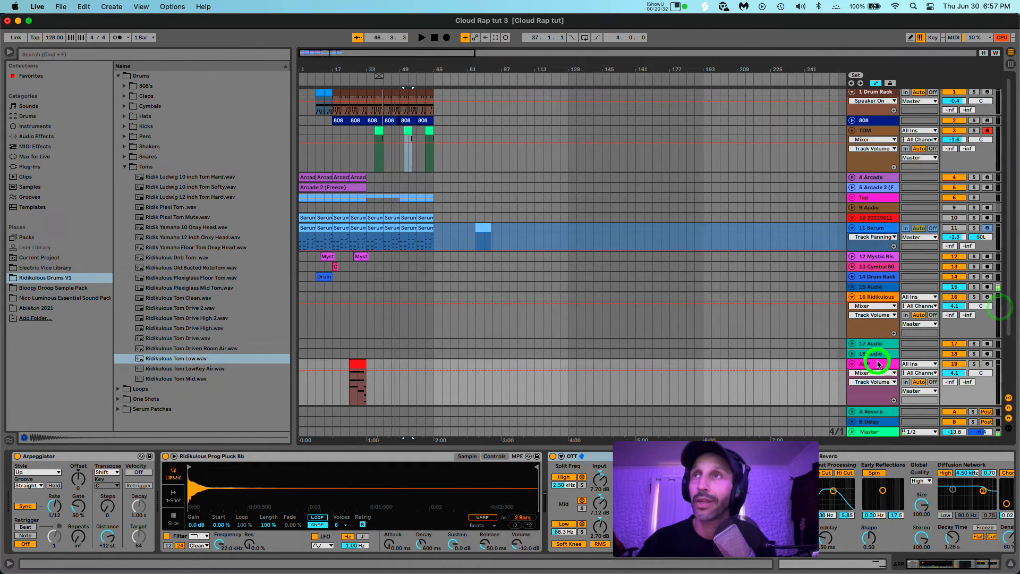
pyautogui.click(877, 276)
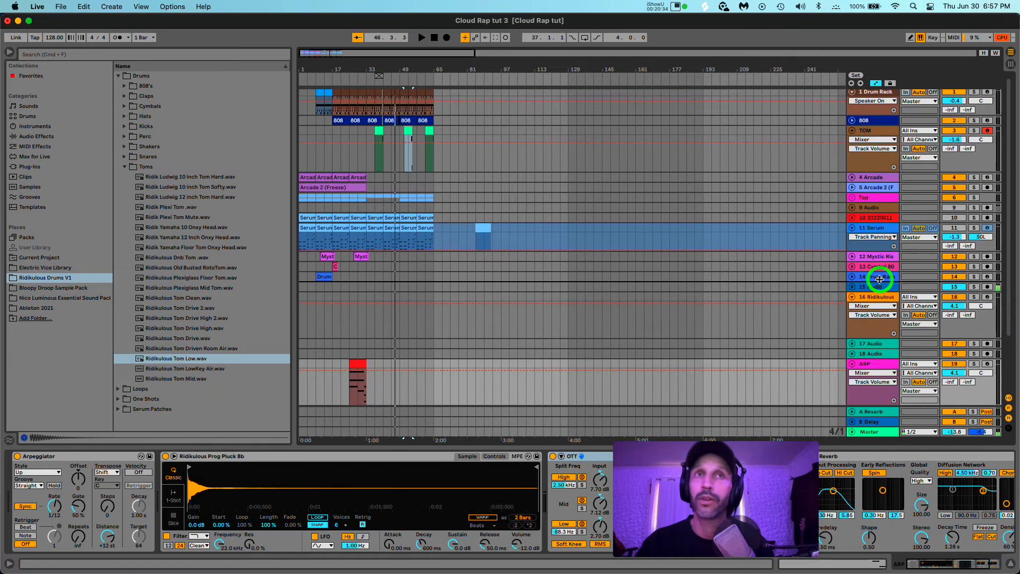
pyautogui.moveTo(879, 279); pyautogui.dragTo(879, 280)
pyautogui.press('space')
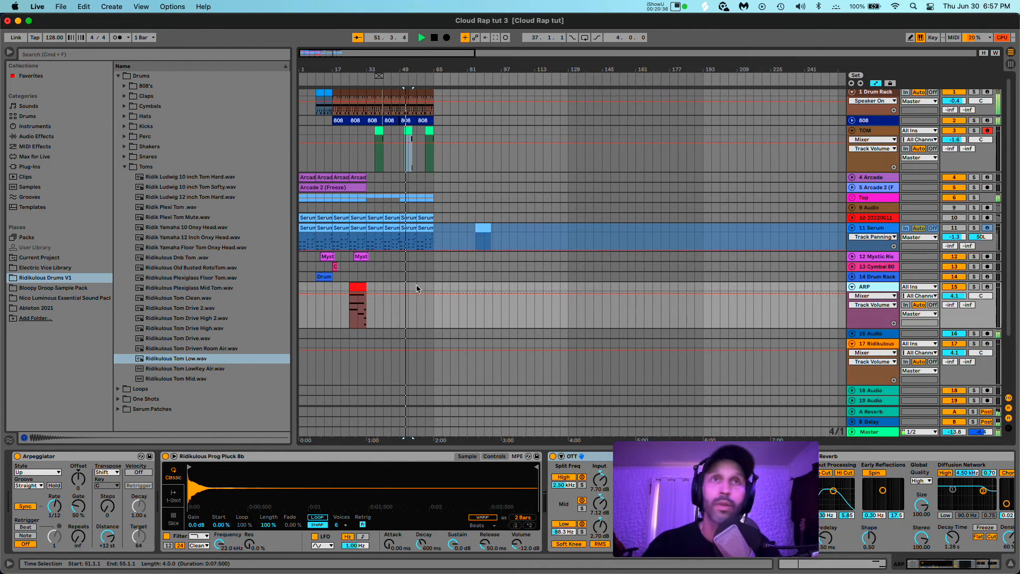
# Step: Delete the unused Ridikulous Tom Clean track and the two empty audio tracks beneath it
pyautogui.scroll(-3, 441, 277)
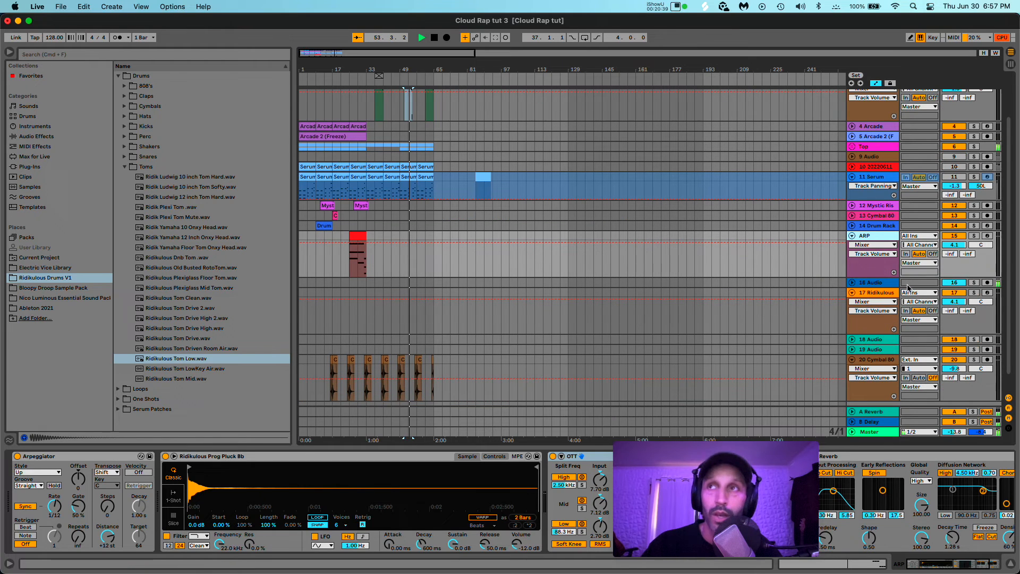
pyautogui.click(863, 295)
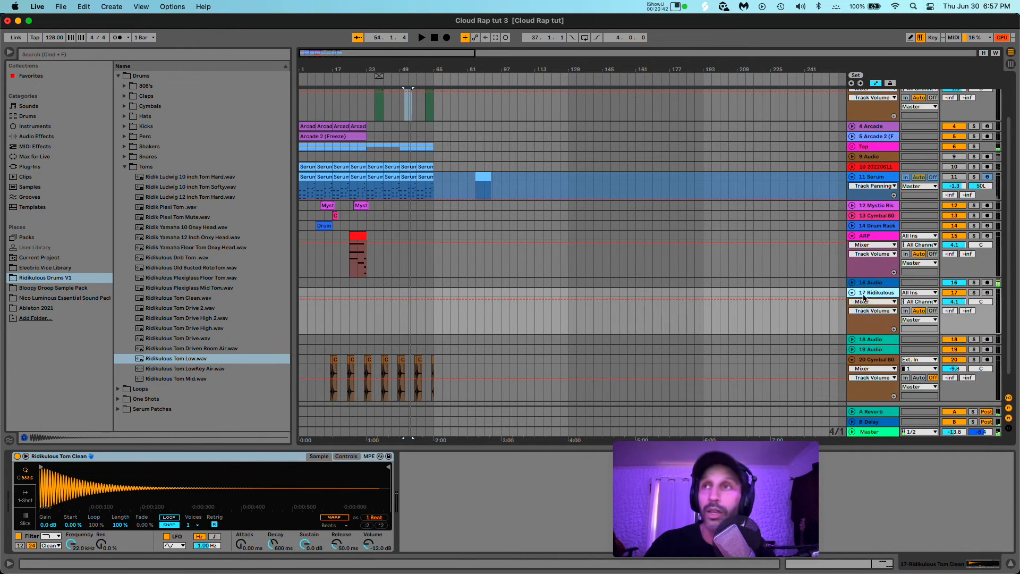
pyautogui.press('Delete')
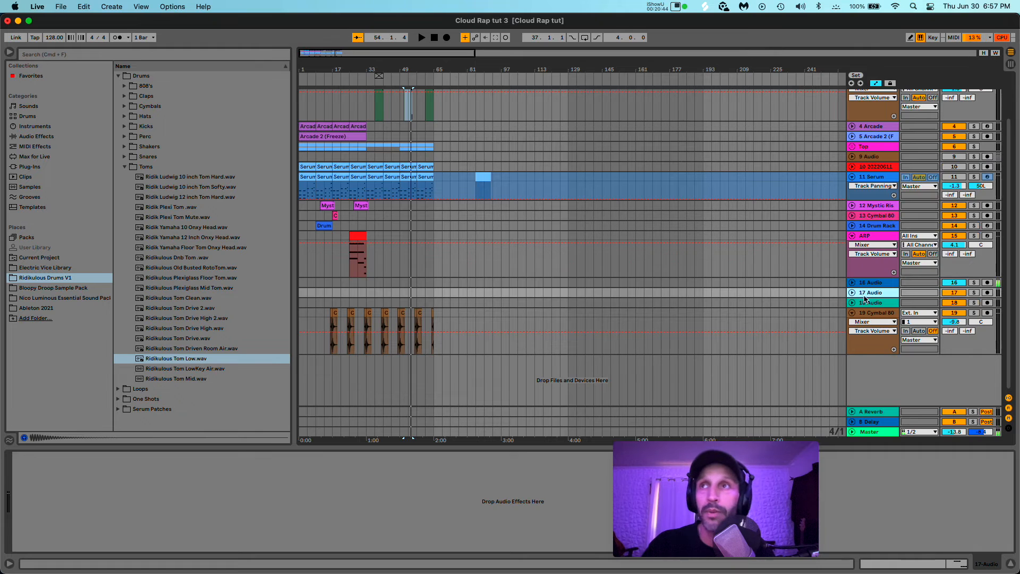
pyautogui.press('Delete')
pyautogui.press('Delete')
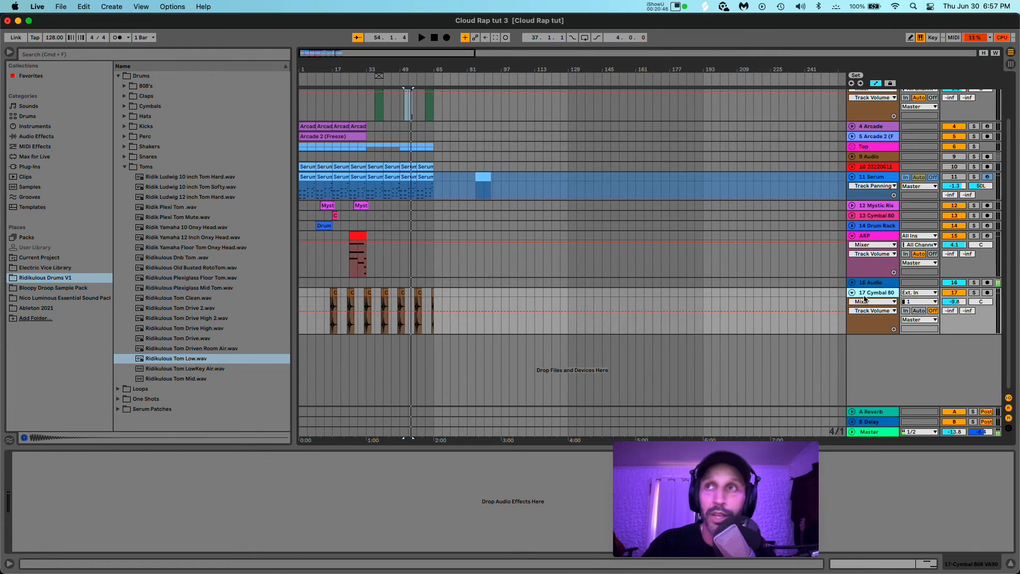
# Step: Colour the last Cymbal 808 track yellow, fold it and move it directly below the TOM track
pyautogui.rightClick(868, 293)
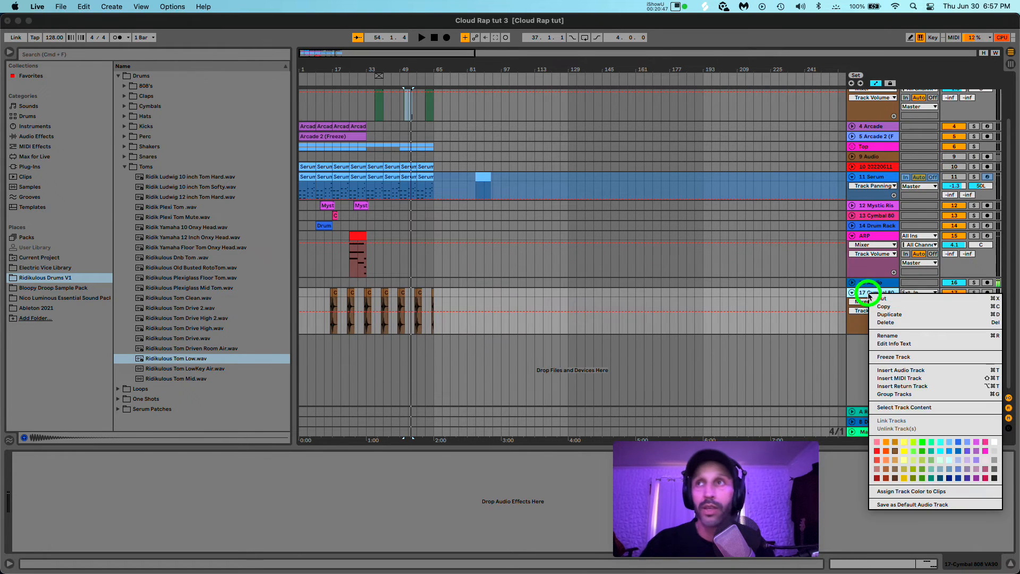
pyautogui.click(904, 451)
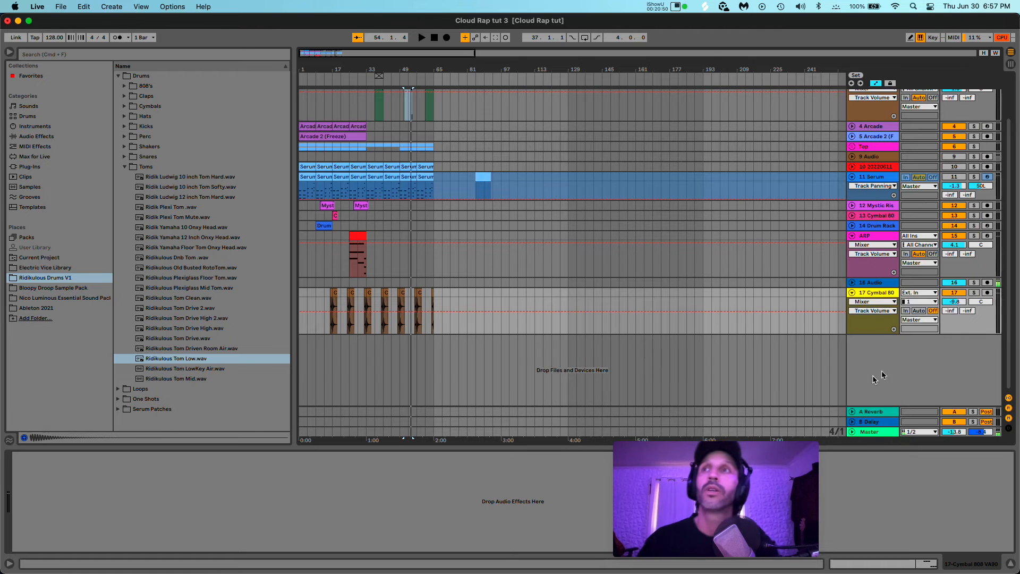
pyautogui.click(852, 293)
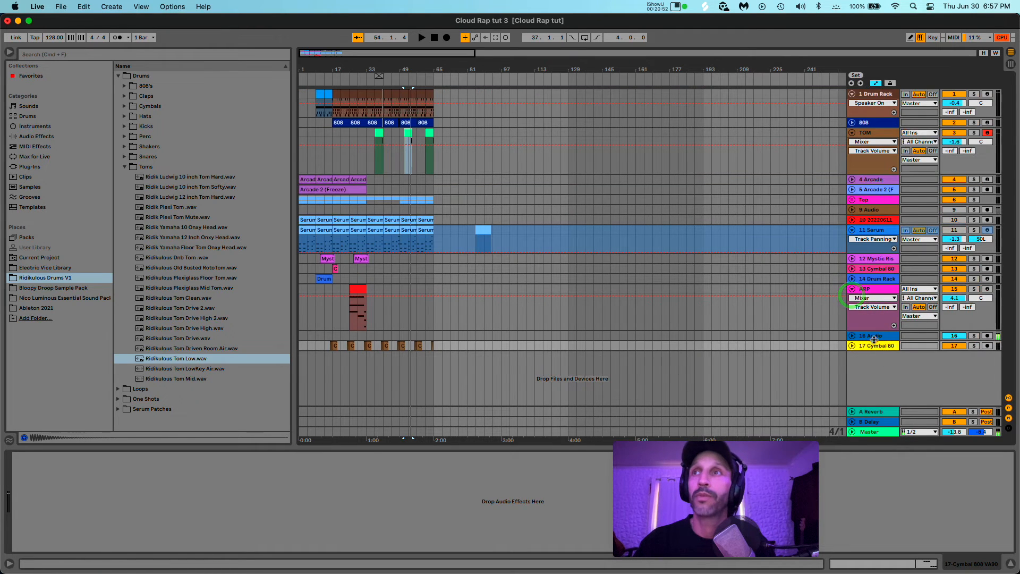
pyautogui.moveTo(874, 339); pyautogui.dragTo(864, 172)
pyautogui.press('space')
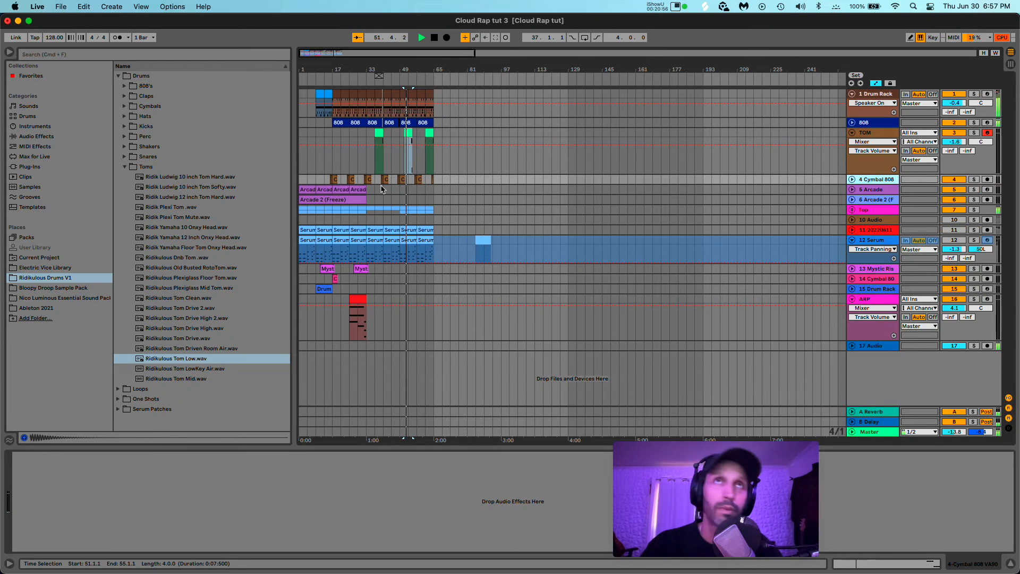
# Step: Play from 33.1.1 and unfold the Arcade track, the Top group and the frozen Arcade 2 track
pyautogui.scroll(3, 452, 192)
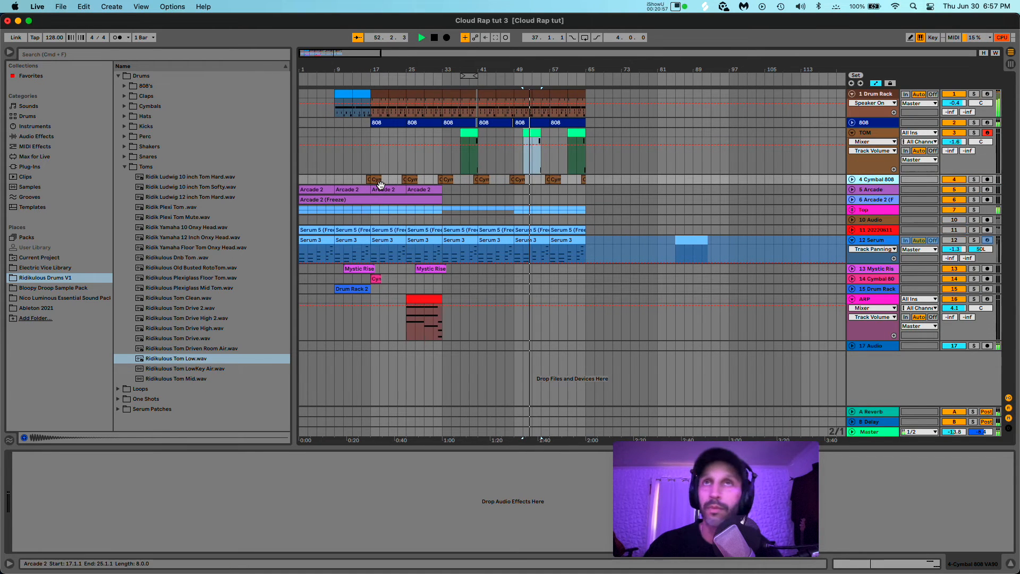
pyautogui.click(444, 191)
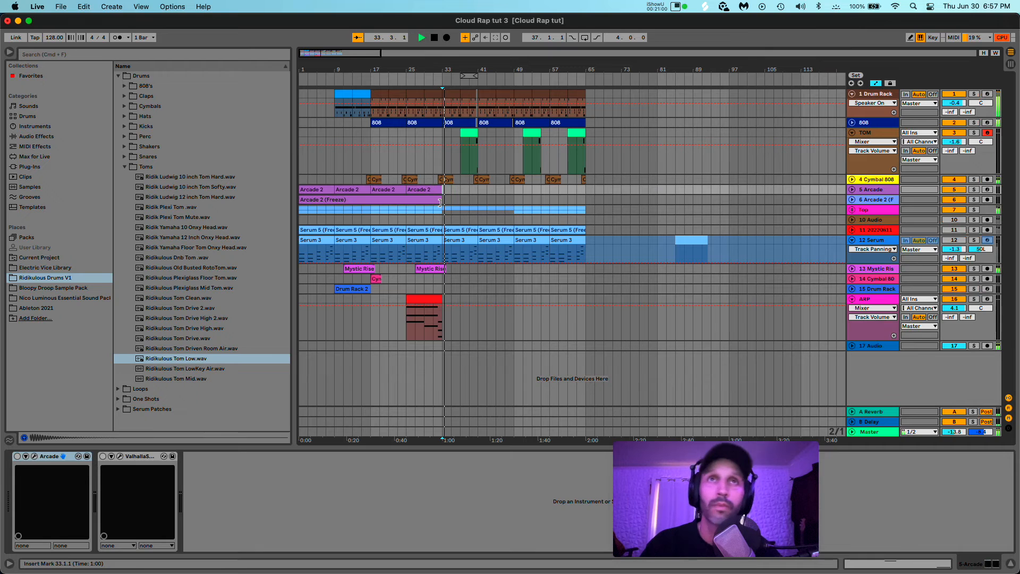
pyautogui.click(851, 189)
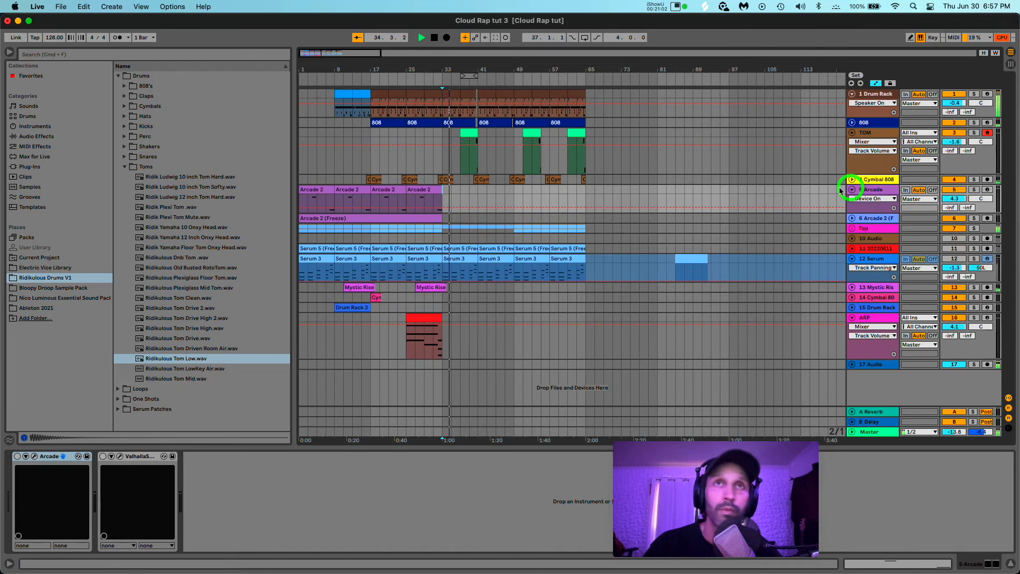
pyautogui.click(852, 229)
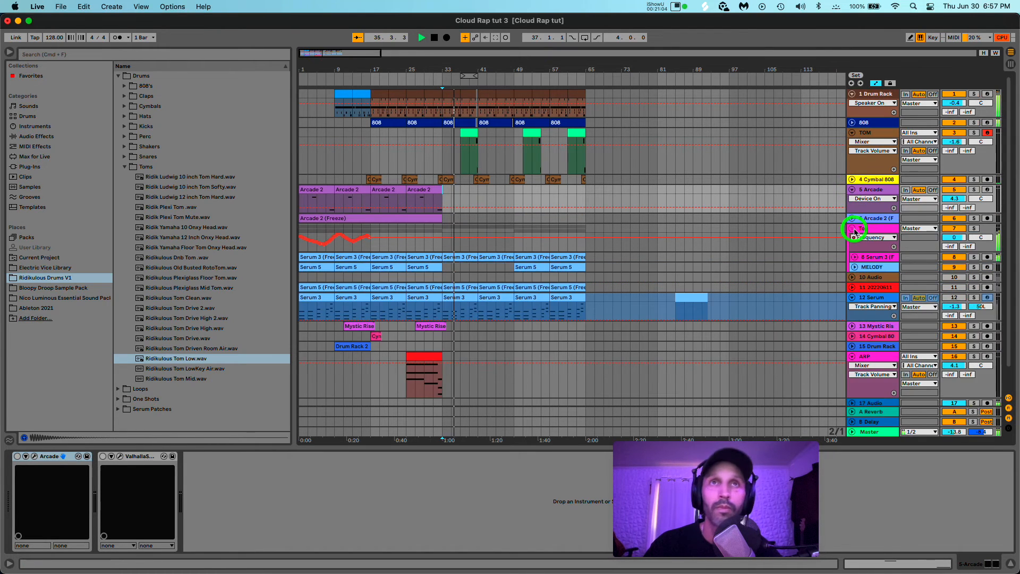
pyautogui.click(852, 217)
# Step: Duplicate the Arcade 2 (Freeze) clip directly after itself at 33.1.1 and play the new section
pyautogui.click(422, 218)
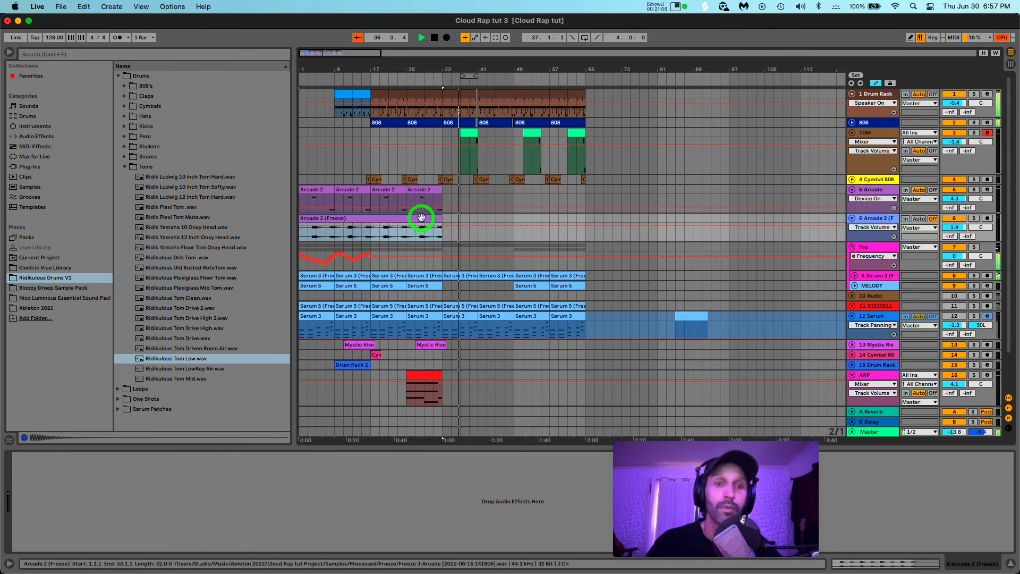
pyautogui.press('super+d')
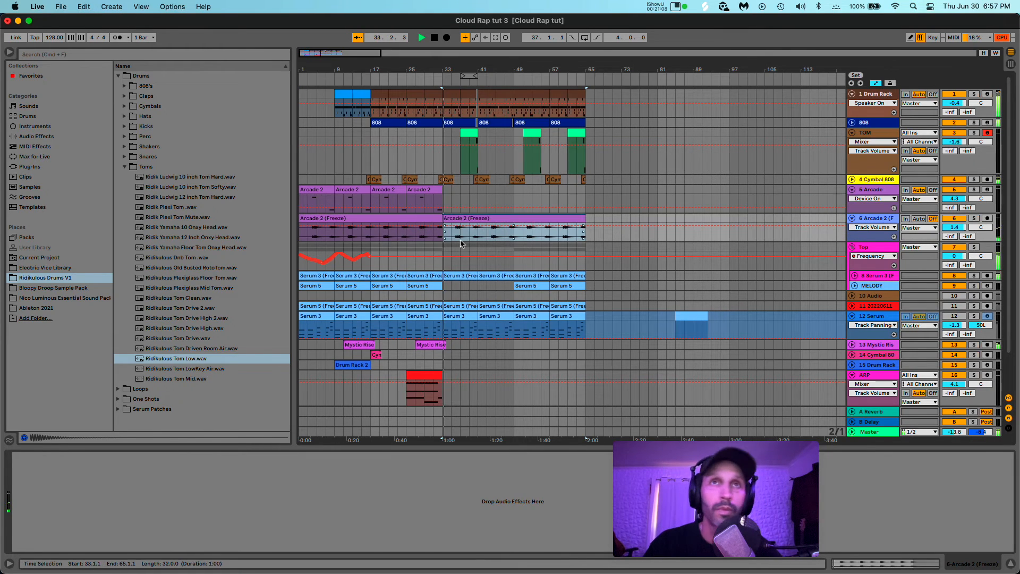
pyautogui.press('-')
pyautogui.click(342, 224)
pyautogui.click(379, 220)
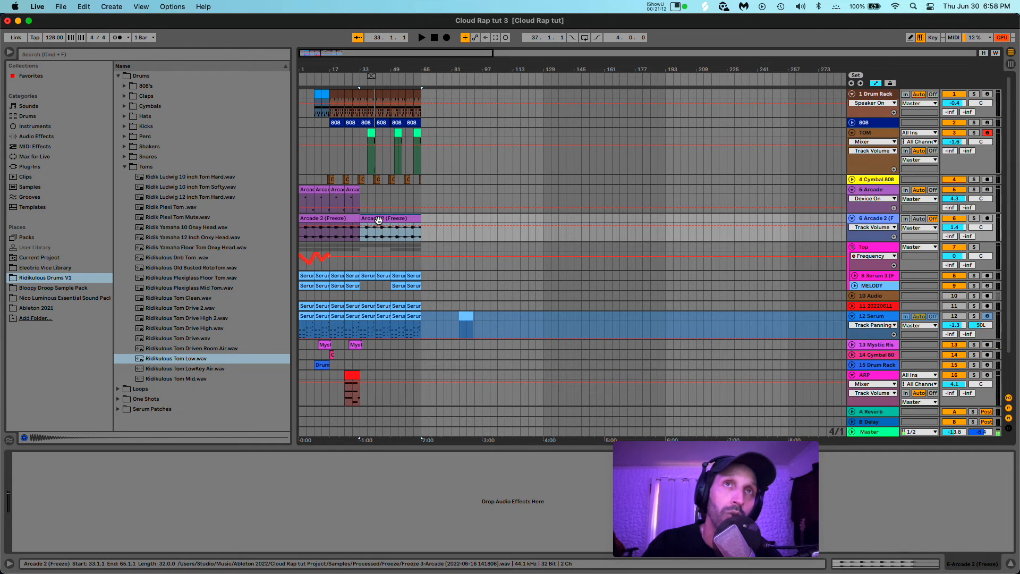
pyautogui.press('space')
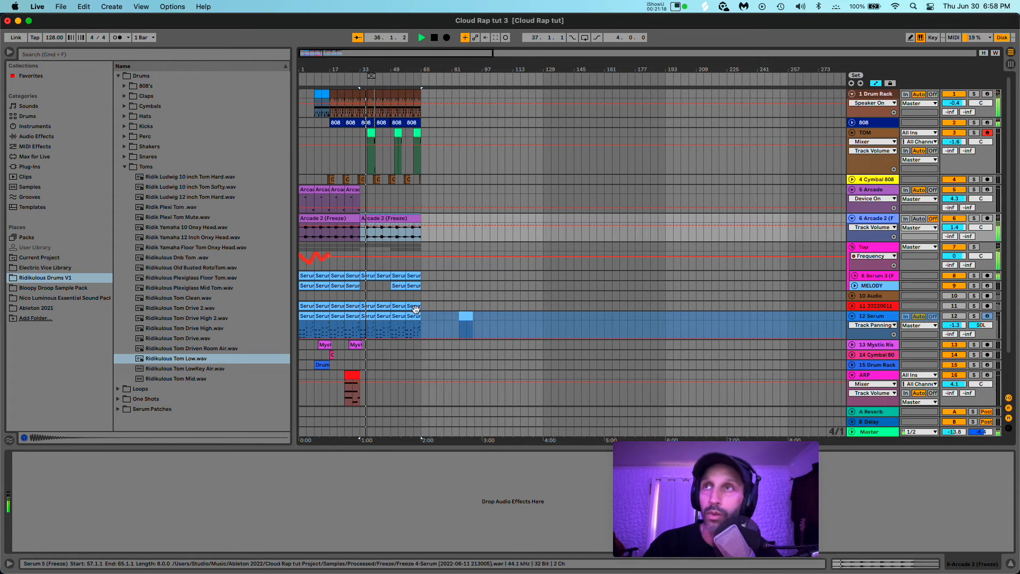
# Step: Delete the Serum 3 (Freeze) clip from 33.1.1 to 41.1.1 in the Top group and play from 33.1.1
pyautogui.click(366, 276)
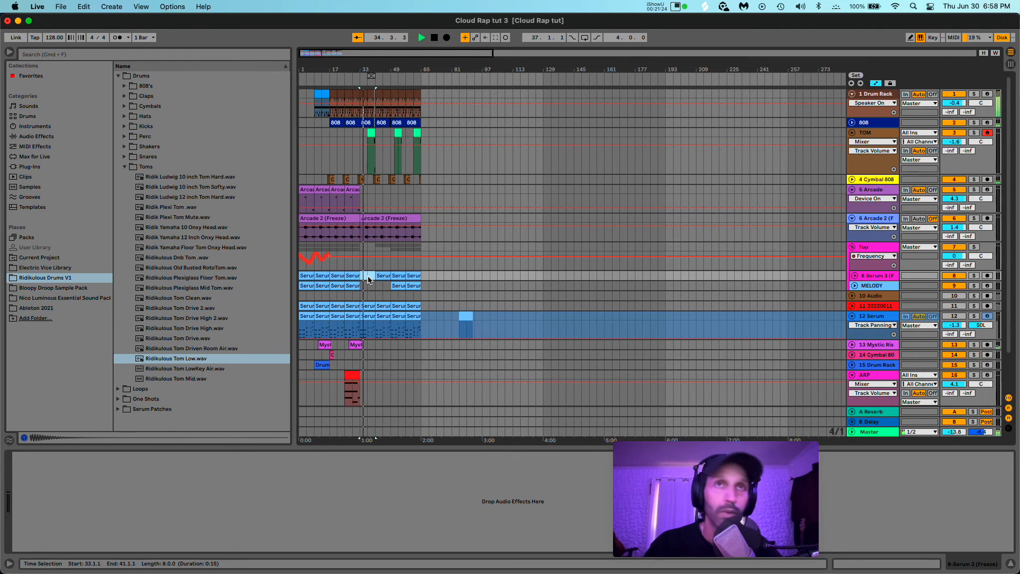
pyautogui.scroll(5, 370, 280)
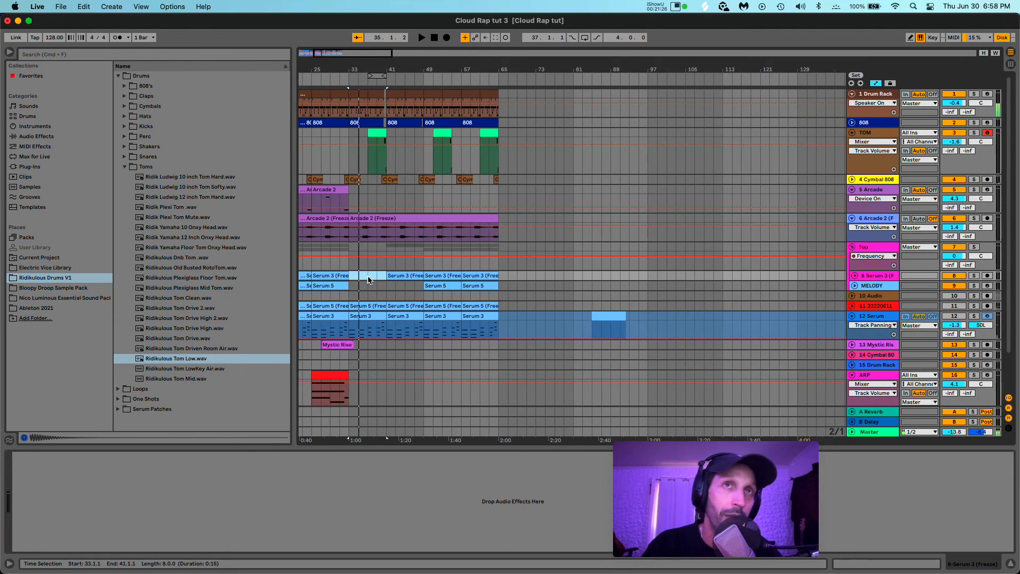
pyautogui.scroll(-3, 369, 280)
pyautogui.click(358, 278)
pyautogui.press('space')
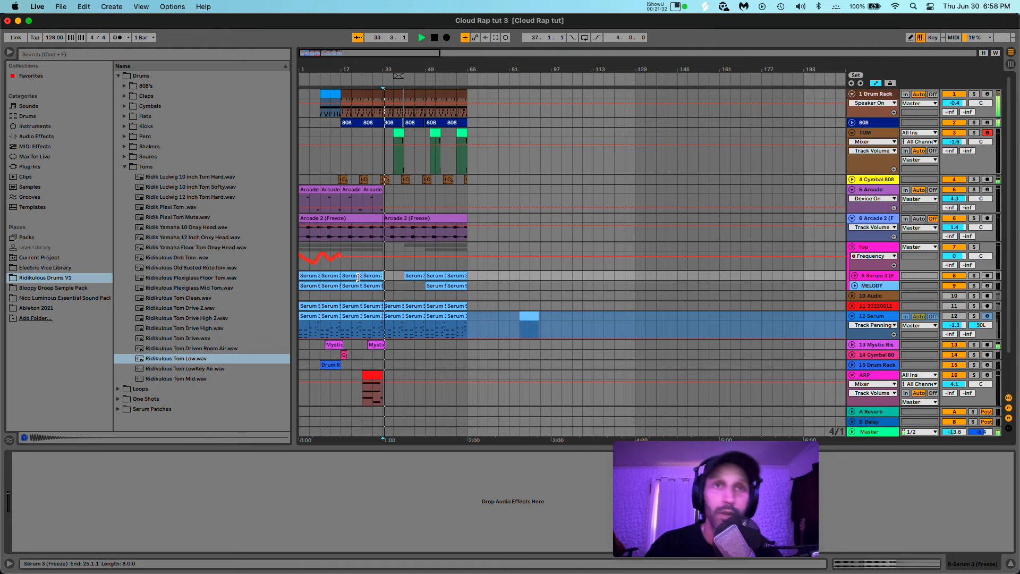
# Step: Duplicate the ARP clip directly after itself at 33.1.1 and listen to the added section
pyautogui.click(371, 374)
pyautogui.press('space')
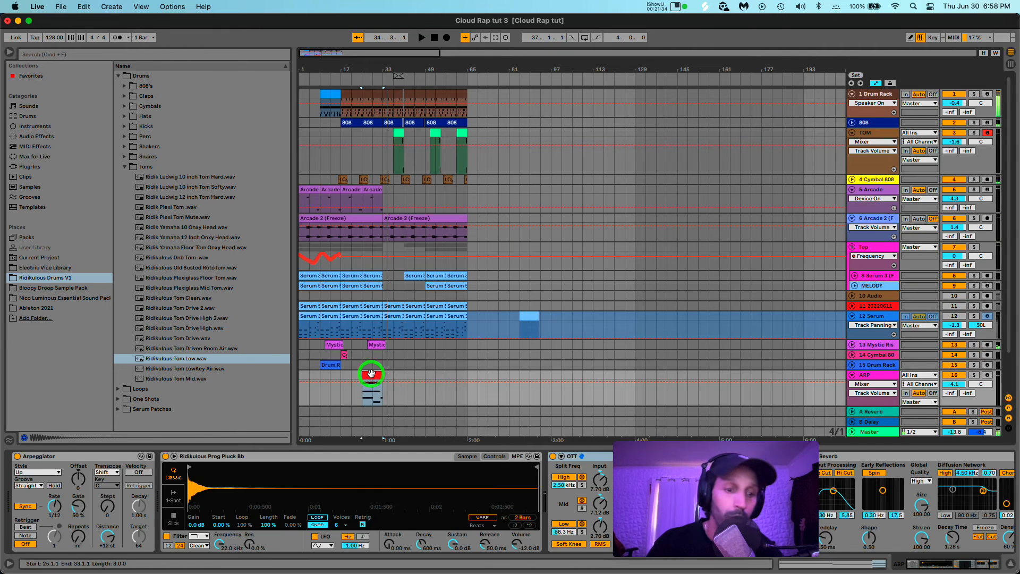
pyautogui.press('super+d')
pyautogui.press('space')
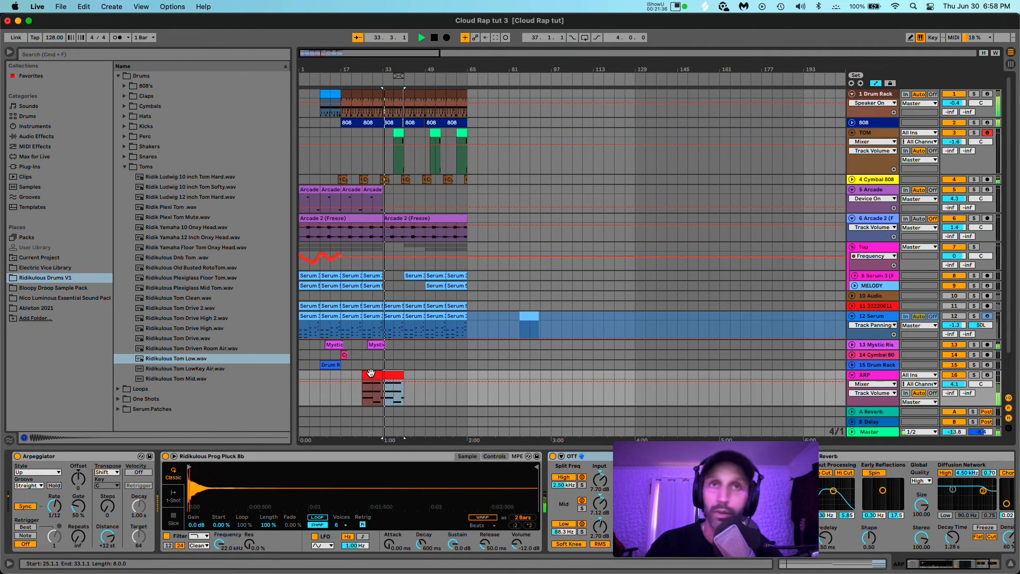
# Step: Play the arrangement from 25.1.1 and delete the duplicated ARP clip from 33.1.1 to 41.1.1
pyautogui.click(363, 364)
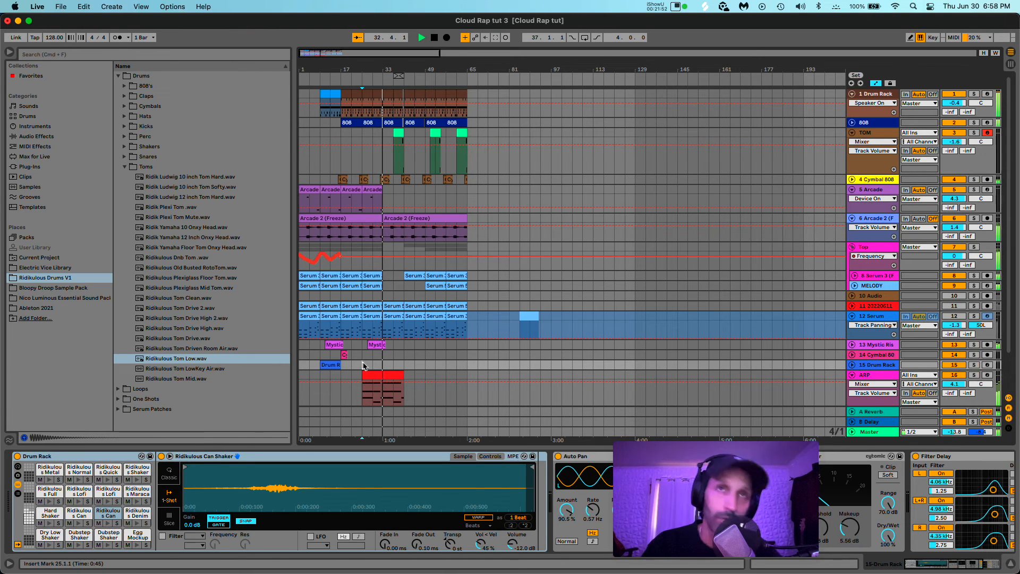
pyautogui.click(390, 376)
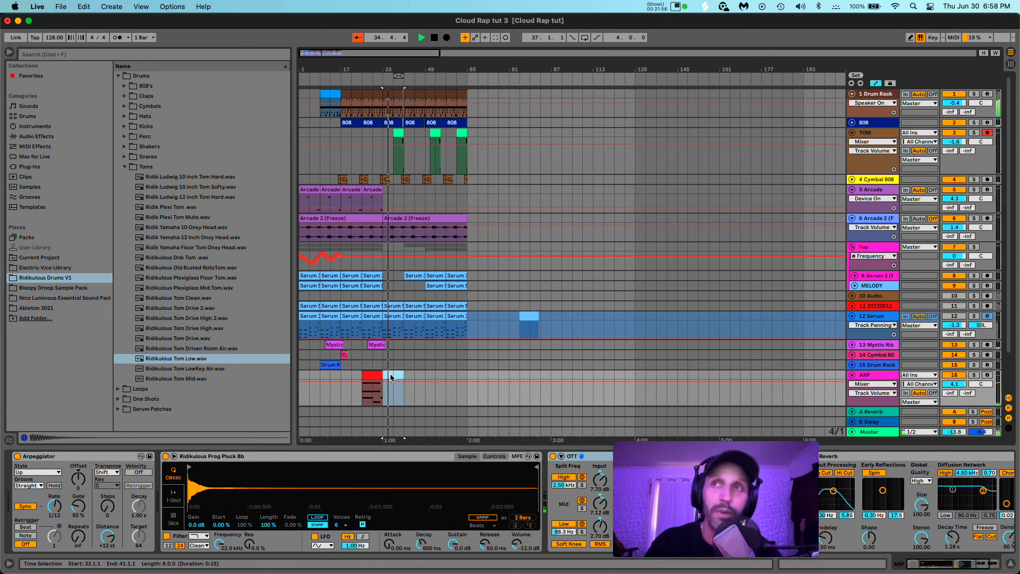
# Step: Fold the ARP track to free up room in the arrangement and keep listening to the section after bar 41
pyautogui.click(851, 374)
pyautogui.press('super+t')
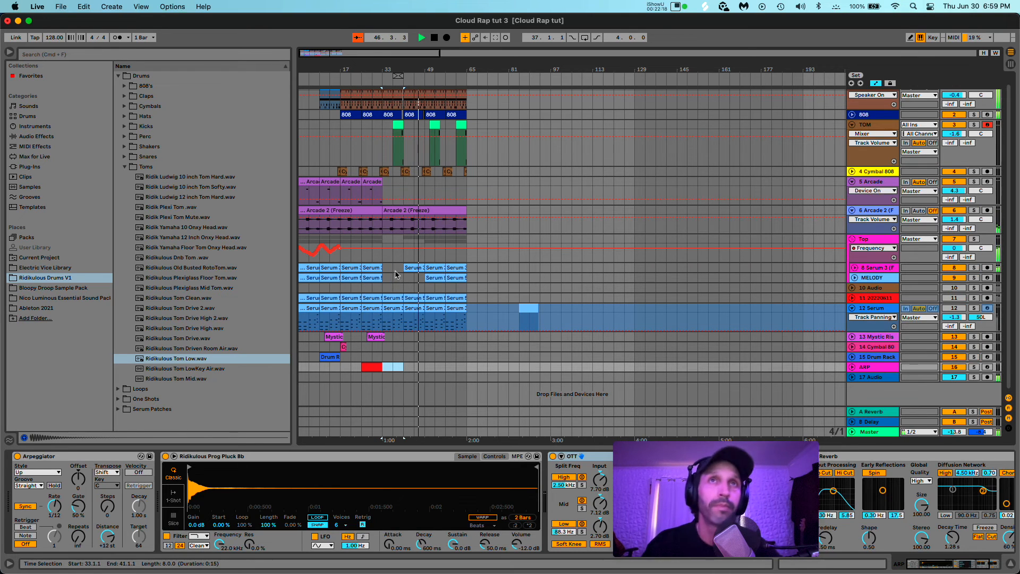
pyautogui.scroll(1, 616, 190)
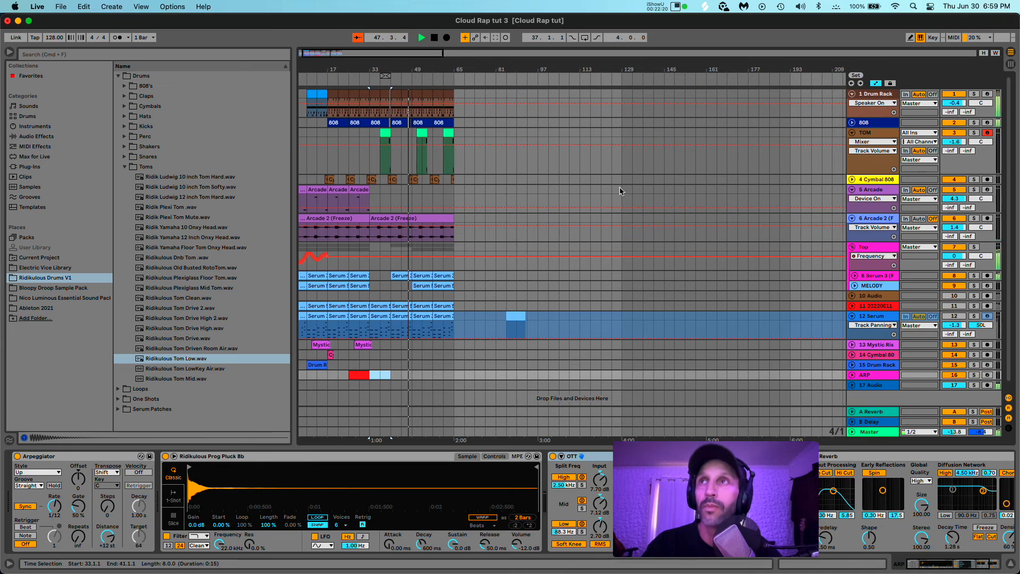
pyautogui.hscroll(1, 621, 191)
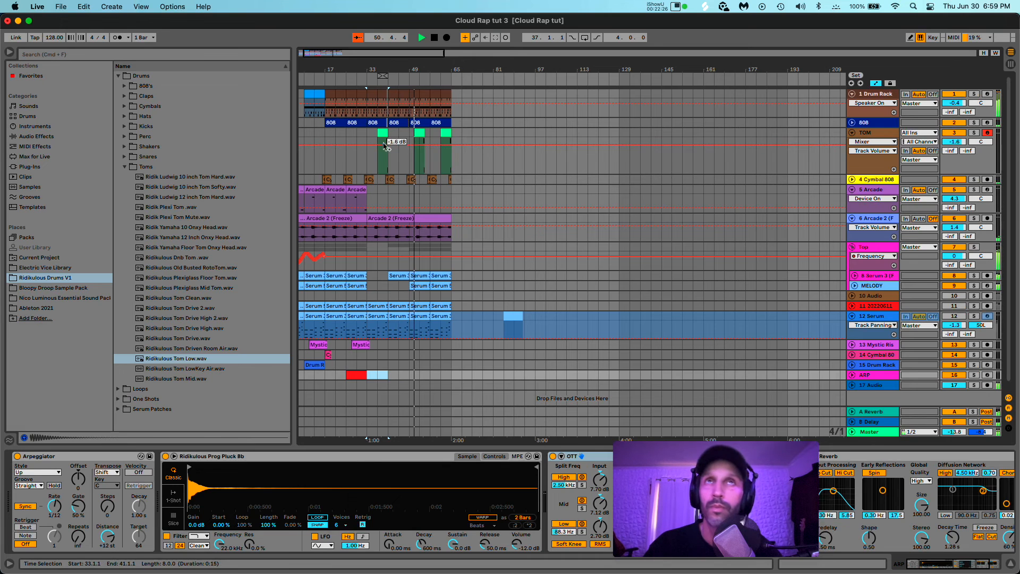
# Step: Stretch the arrangement loop so that it spans from 5.1.1 to 65.1.1
pyautogui.moveTo(379, 80); pyautogui.dragTo(295, 82)
pyautogui.moveTo(388, 77); pyautogui.dragTo(452, 81)
pyautogui.scroll(6, 442, 164)
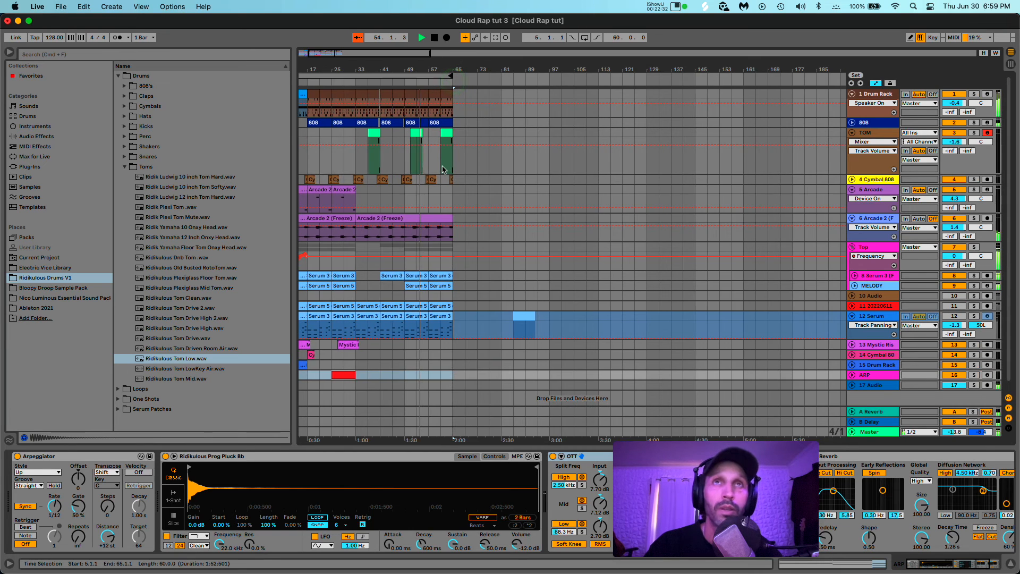
# Step: Move the middle TOM clip to start at 53.1.1 and delete the short stretch of the Drum Rack clip just before 57.1.1
pyautogui.moveTo(357, 136); pyautogui.dragTo(379, 130)
pyautogui.scroll(1, 389, 132)
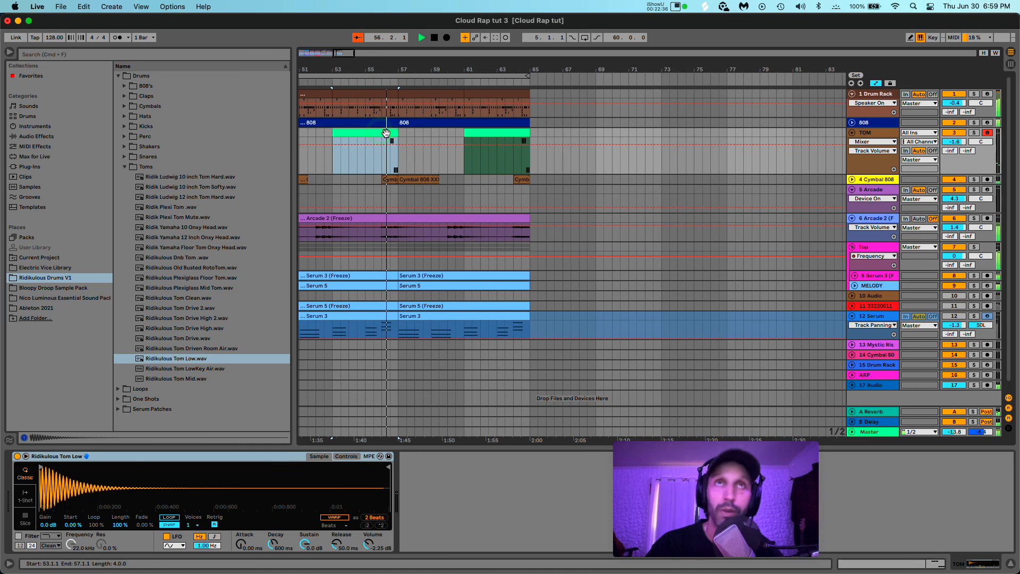
pyautogui.click(392, 95)
pyautogui.moveTo(391, 96); pyautogui.dragTo(390, 95)
# Step: Play the arrangement from 56.1.1 to check the drum gap and tom transition into bar 57
pyautogui.click(382, 113)
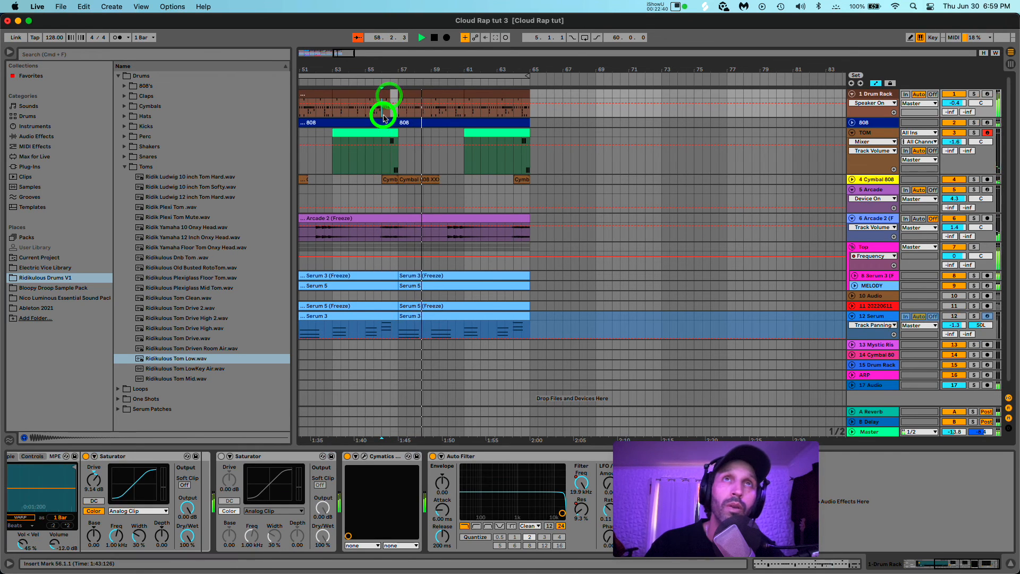
pyautogui.press('space')
pyautogui.press('space')
pyautogui.scroll(1, 387, 120)
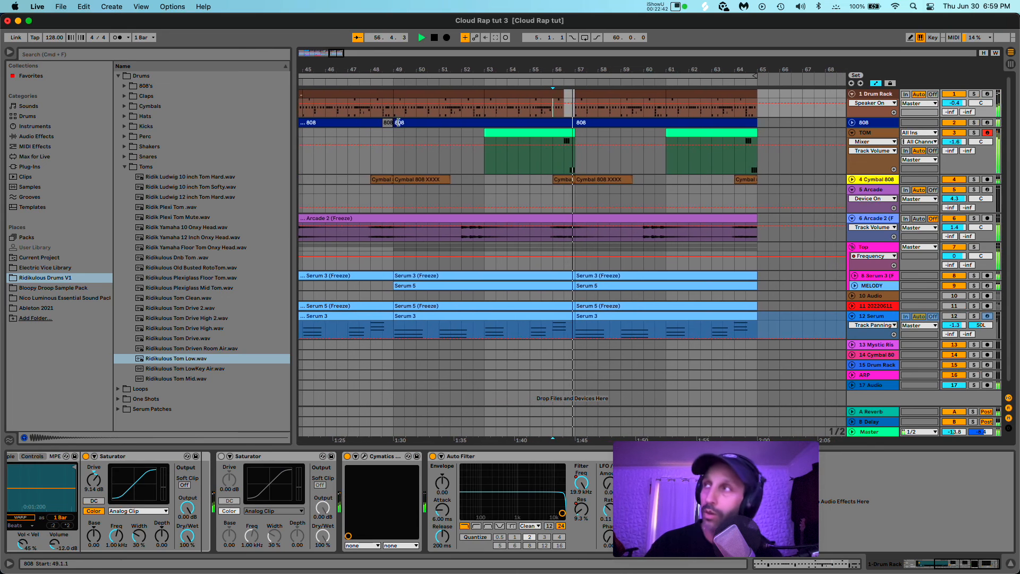
pyautogui.scroll(-3, 439, 143)
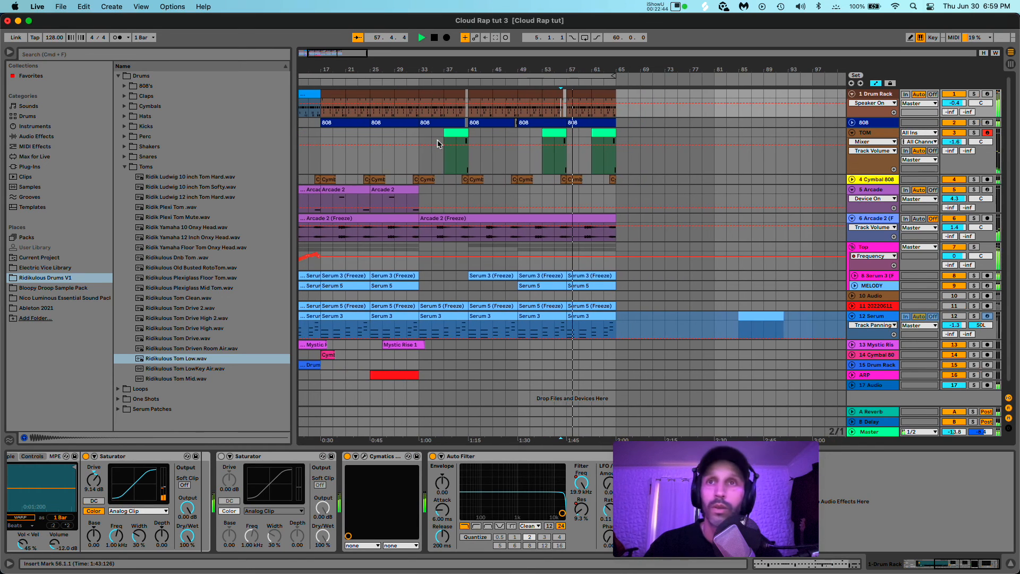
pyautogui.scroll(-1, 468, 167)
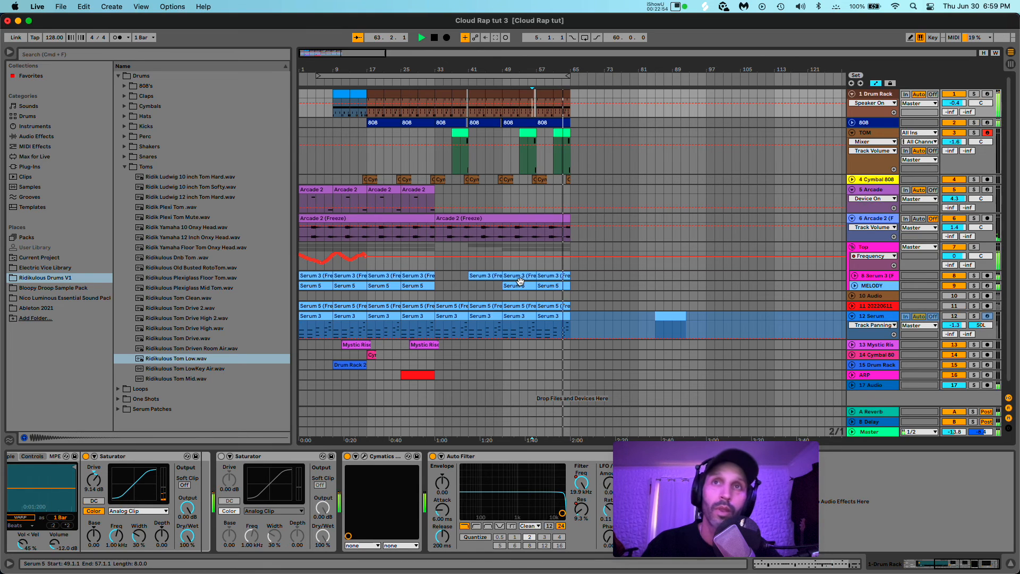
# Step: Duplicate the time from 49.1.1 to 65.1.1 across all tracks and play from 65.1.1
pyautogui.moveTo(504, 325); pyautogui.dragTo(569, 324)
pyautogui.press('super+shift+d')
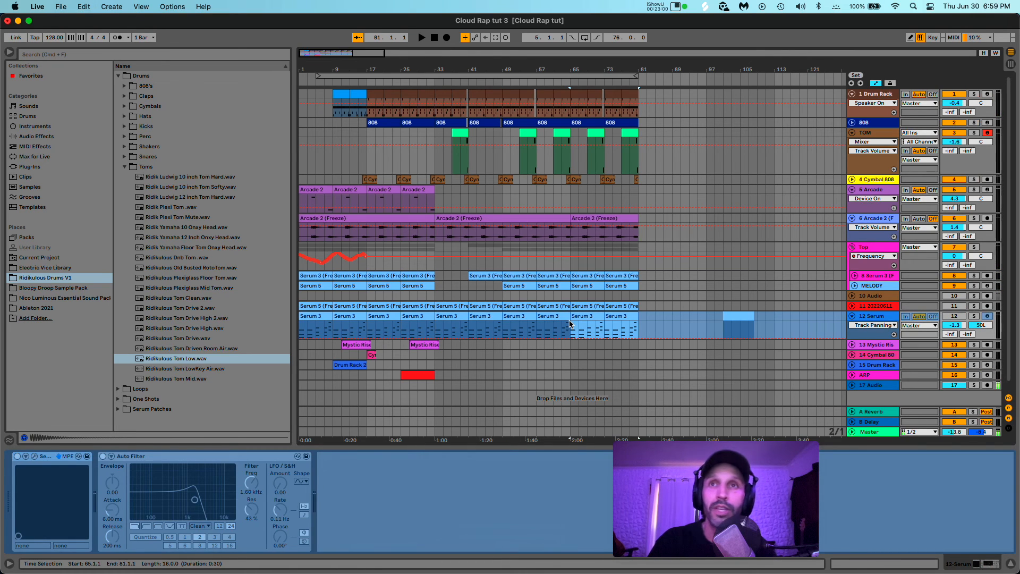
pyautogui.click(570, 152)
pyautogui.press('space')
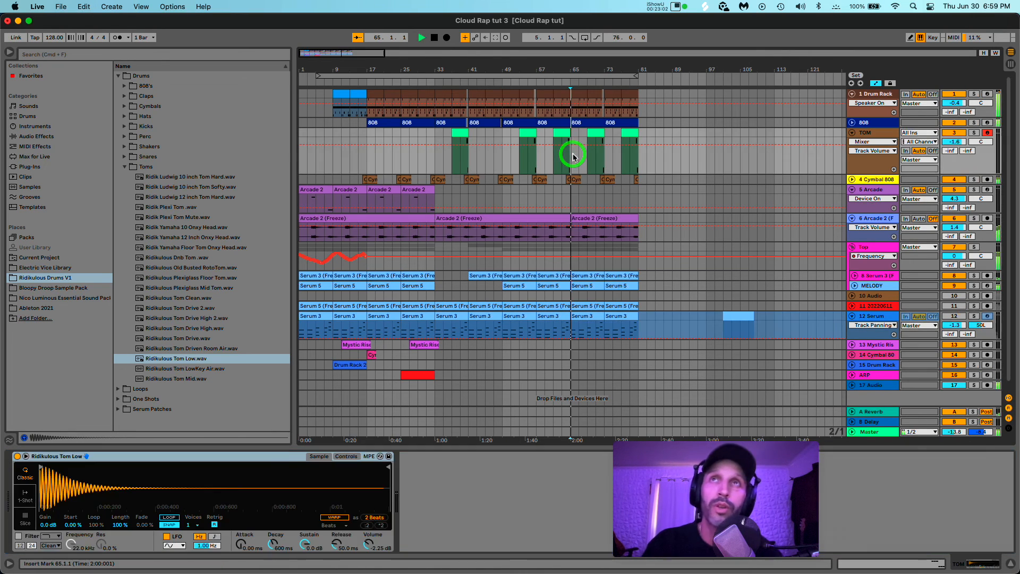
# Step: Delete the Drum Rack clips from 65.1.1 onward and the 808 clip from 73.1.1 to 81.1.1
pyautogui.moveTo(648, 95); pyautogui.dragTo(573, 99)
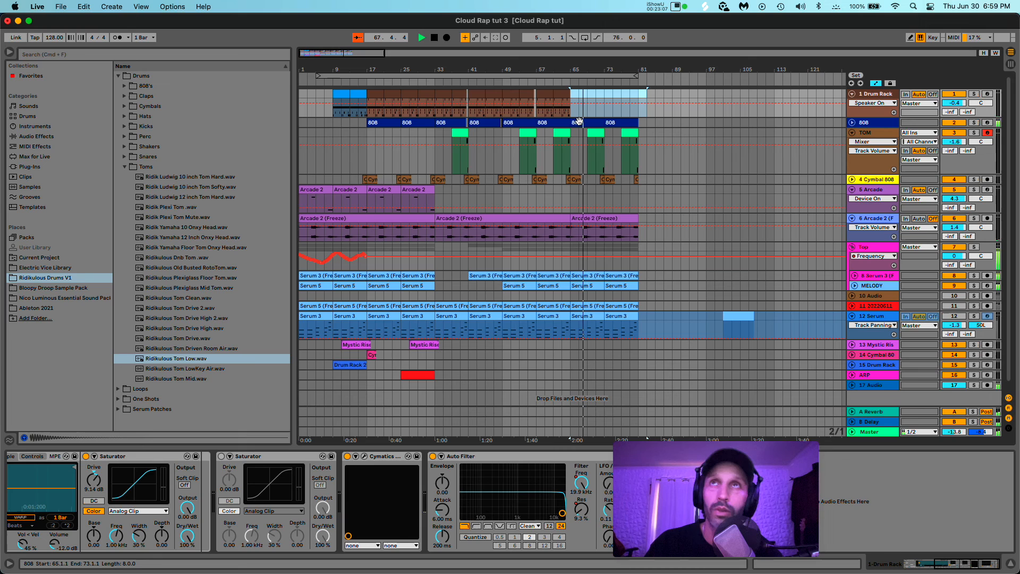
pyautogui.click(617, 119)
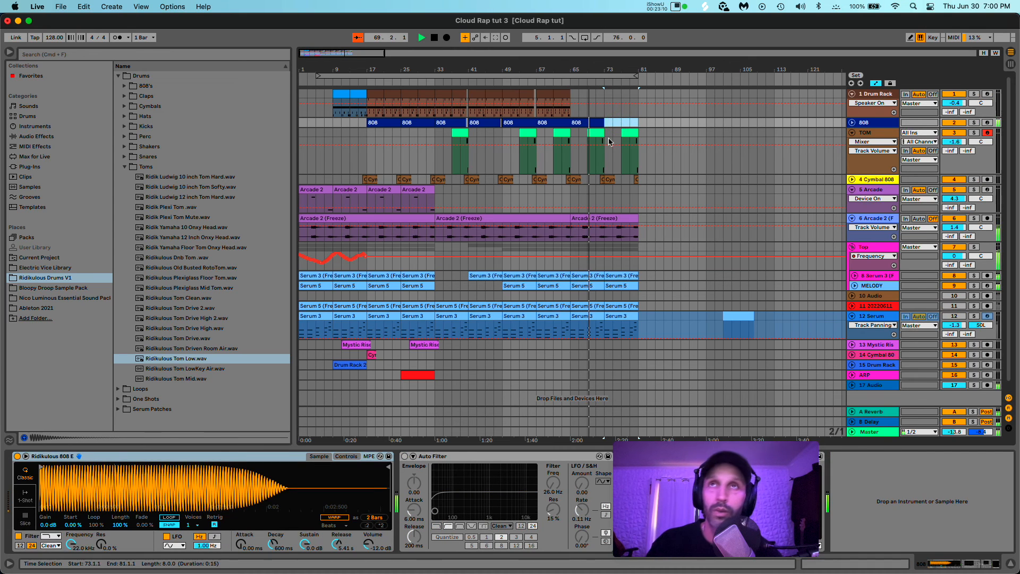
# Step: Copy the ARP clip at 25.1.1 to 65.1.1 and compare by playing the sections around bars 65, 35 and 25
pyautogui.moveTo(421, 374); pyautogui.dragTo(592, 373)
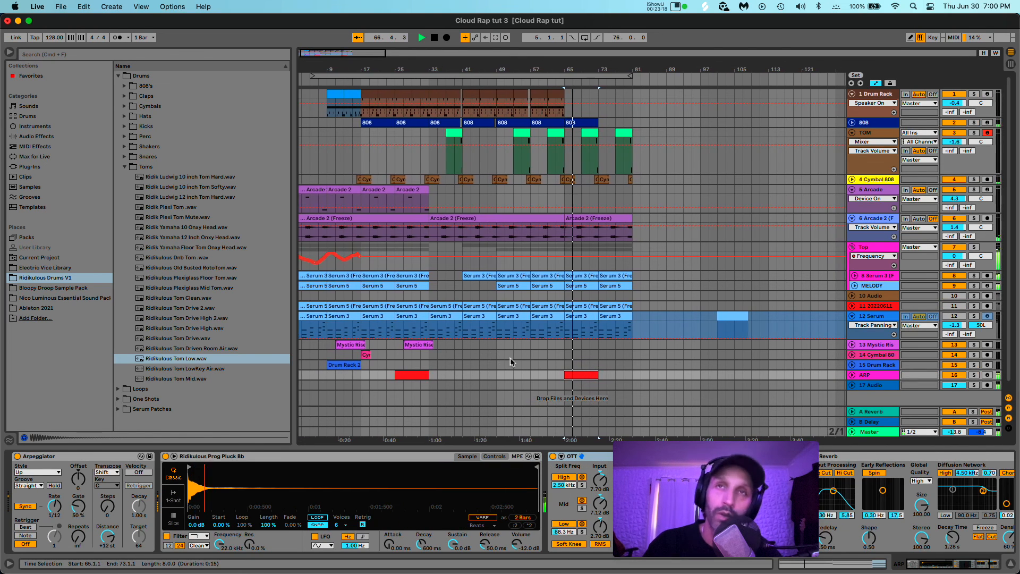
pyautogui.press('space')
pyautogui.click(434, 364)
pyautogui.press('space')
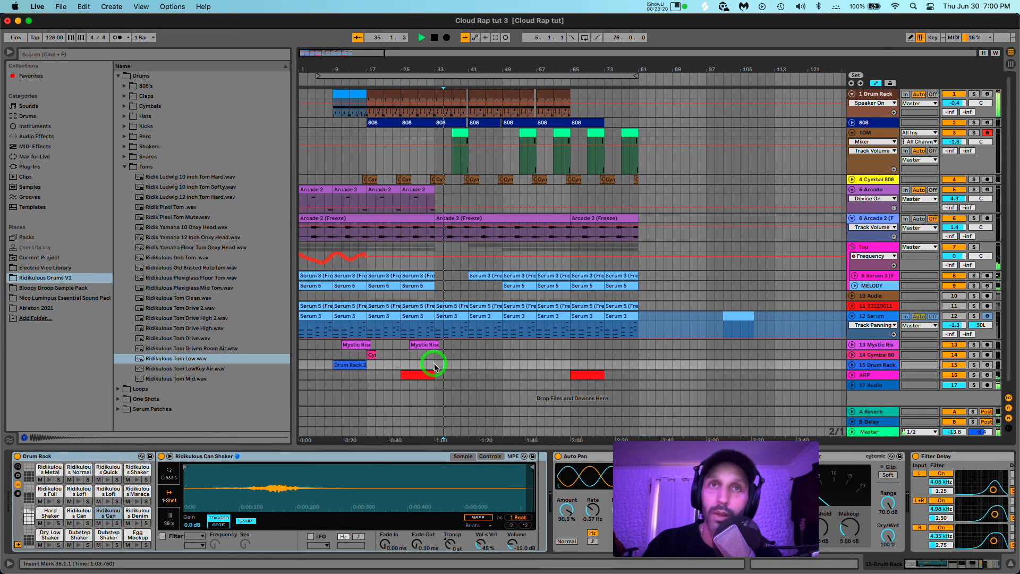
pyautogui.click(424, 372)
pyautogui.press('space')
pyautogui.press('space')
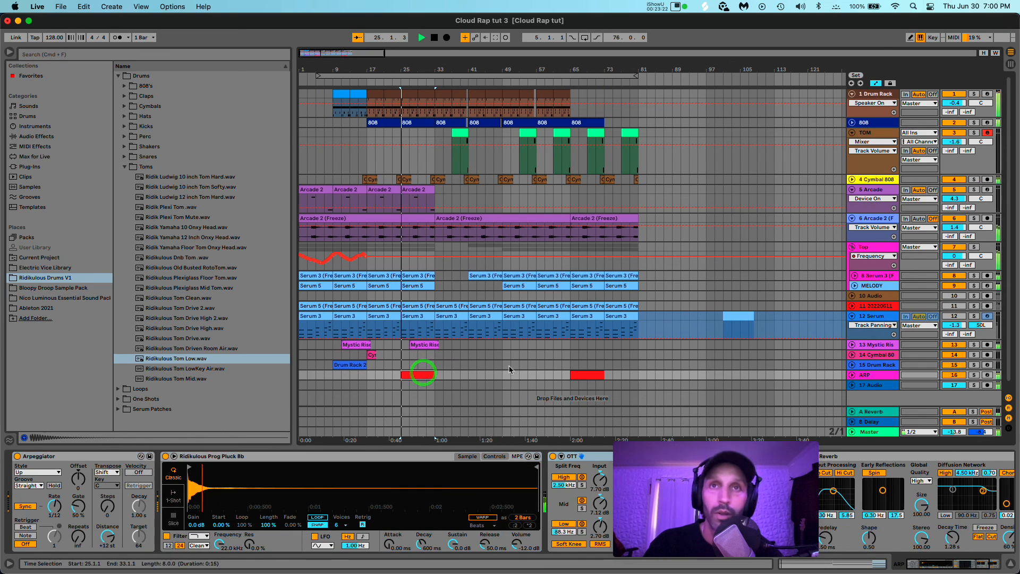
# Step: Move the copied ARP clip from 65.1.1 to 49.1.1 and play from there
pyautogui.moveTo(590, 377); pyautogui.dragTo(525, 376)
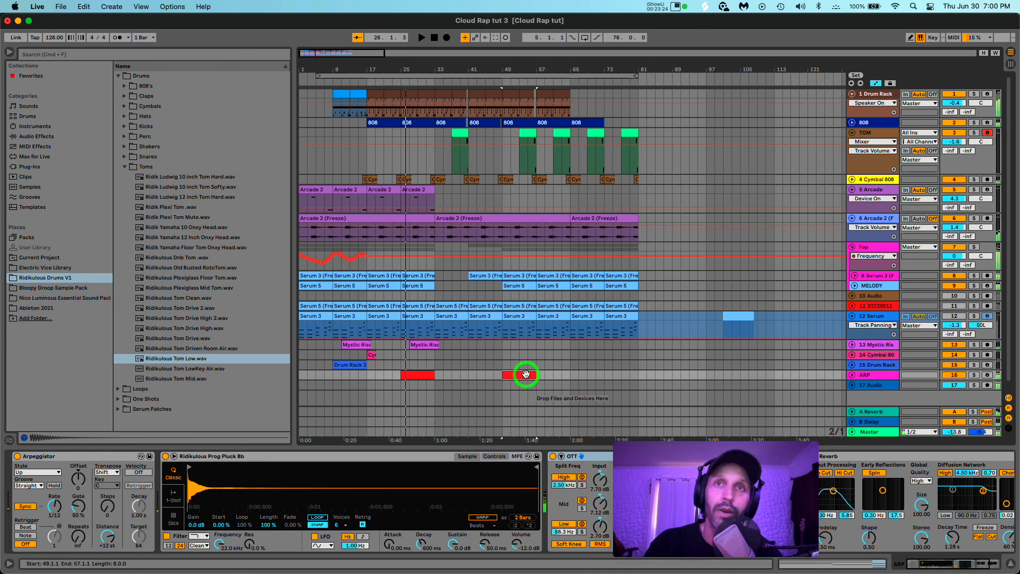
pyautogui.press('space')
pyautogui.press('space')
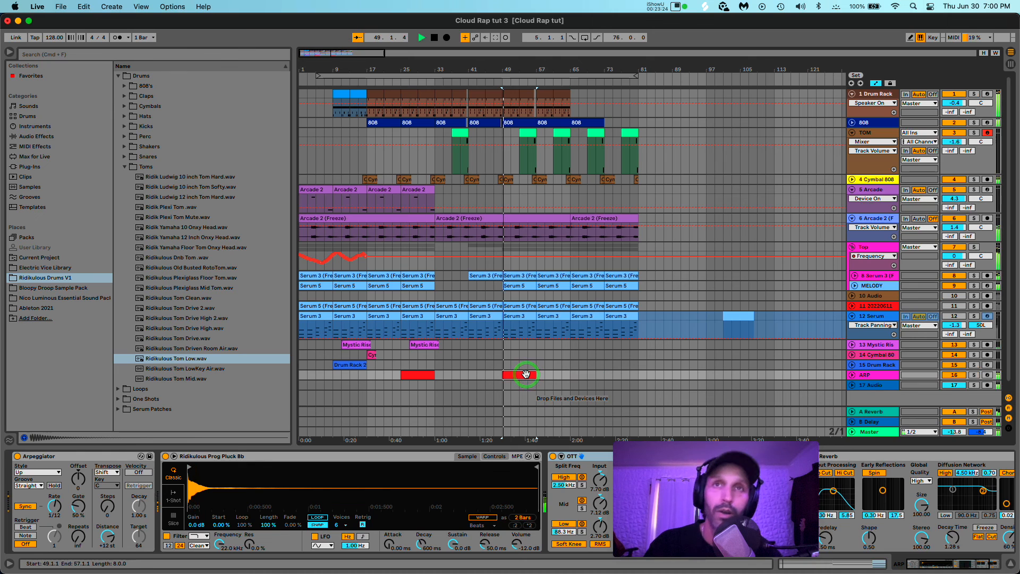
# Step: Unfold the ARP track, lower its volume to 0.4 dB and play the lead-in from 43.1.1
pyautogui.click(853, 374)
pyautogui.click(952, 386)
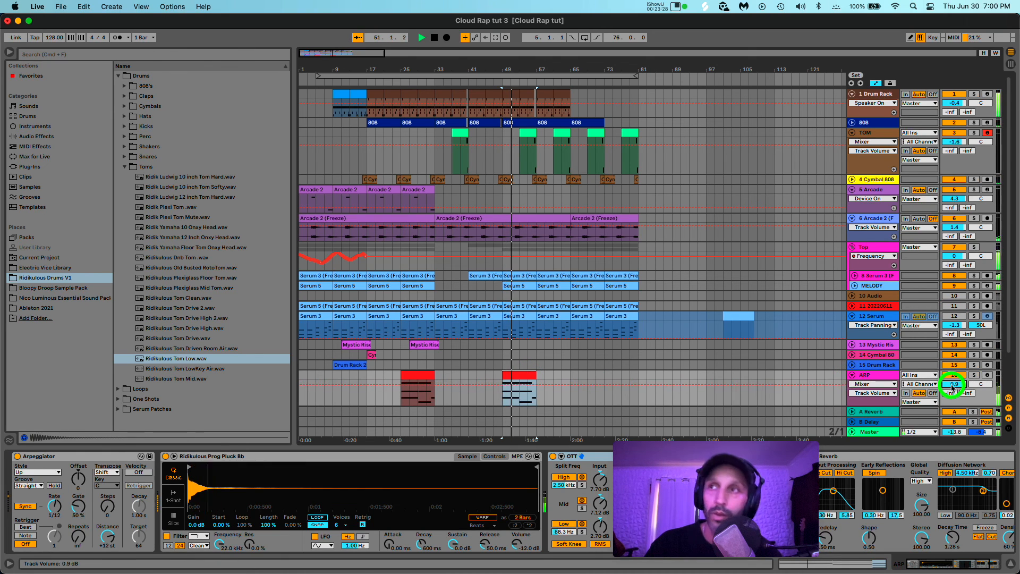
pyautogui.moveTo(952, 386); pyautogui.dragTo(953, 396)
pyautogui.click(479, 357)
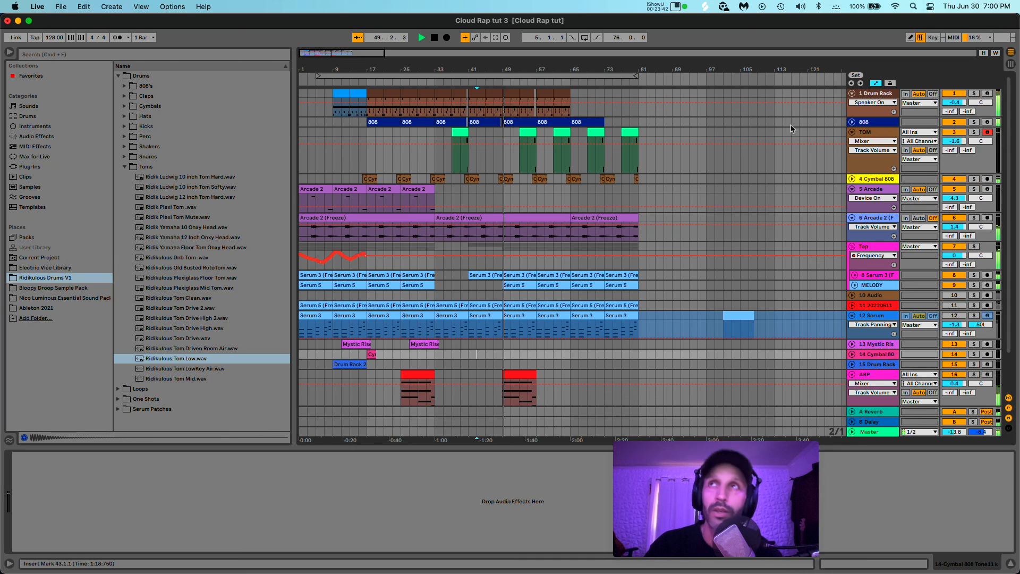
# Step: Fold the Drum Rack track and extend the arrangement loop's start back to 1.1.1
pyautogui.click(852, 93)
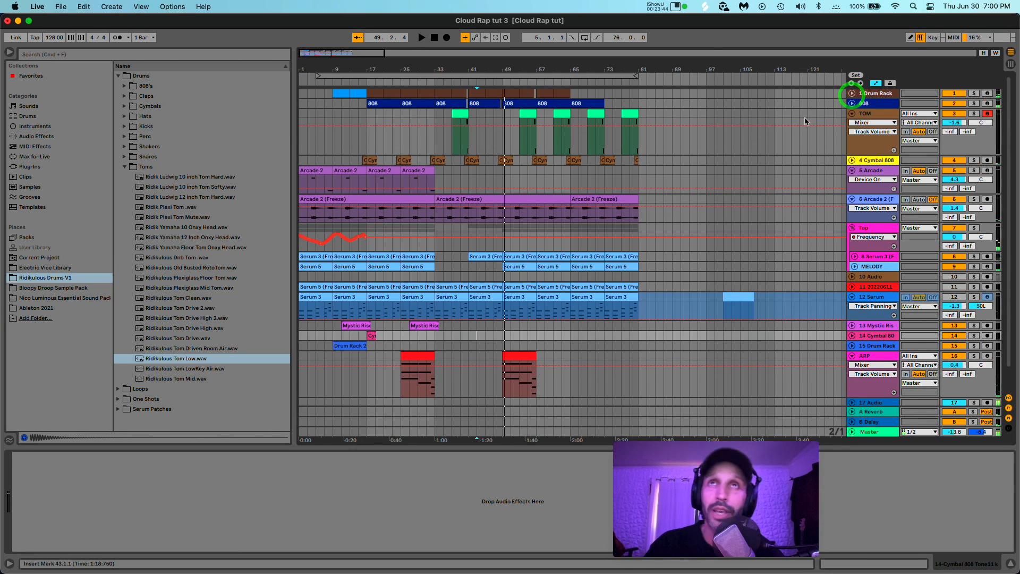
pyautogui.press('-')
pyautogui.press('+')
pyautogui.press('+')
pyautogui.press('+')
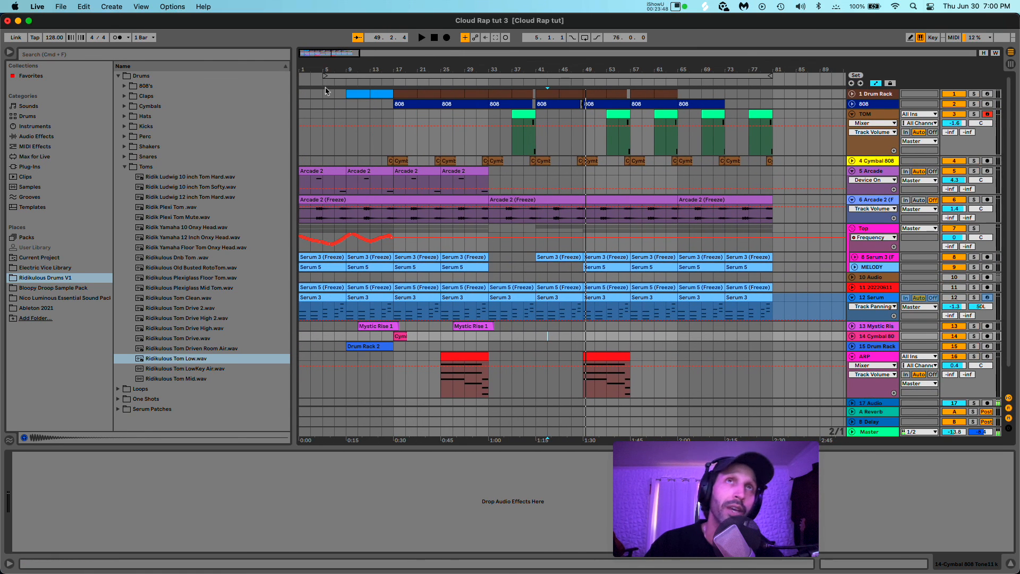
pyautogui.moveTo(326, 74); pyautogui.dragTo(303, 73)
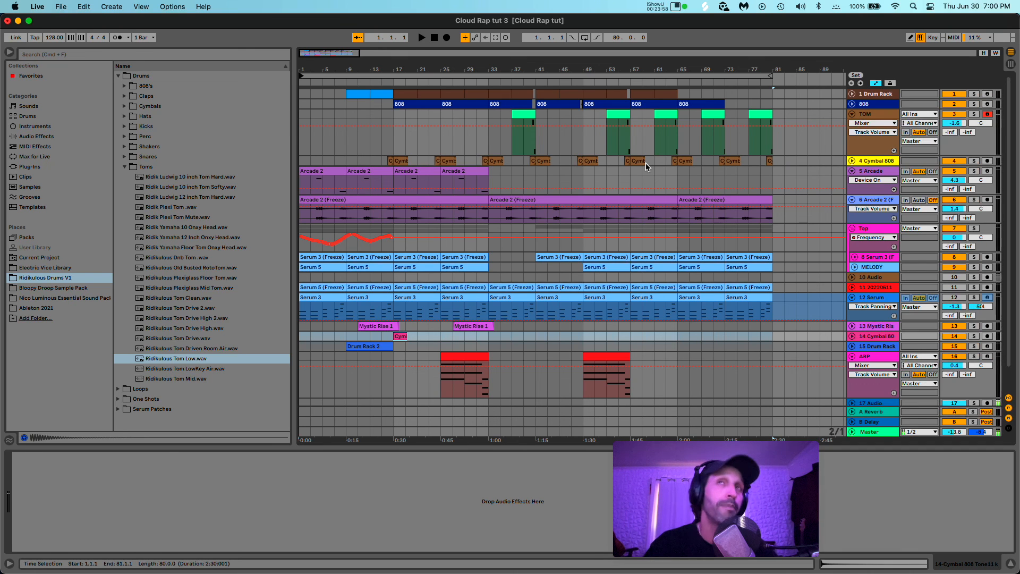
pyautogui.press('-')
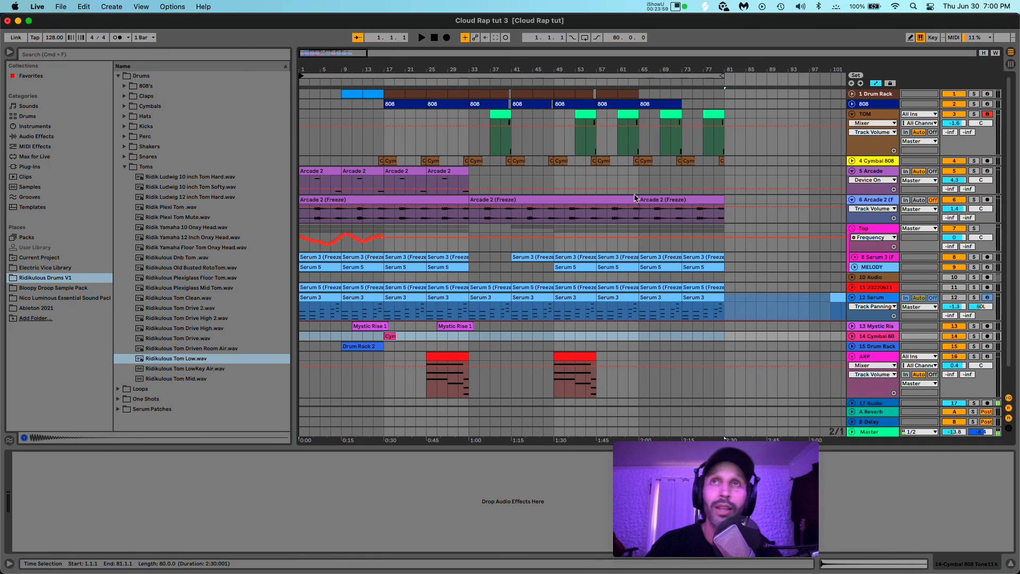
# Step: Play from 49.1.1 and duplicate the ARP clip directly after itself at 57.1.1
pyautogui.click(554, 179)
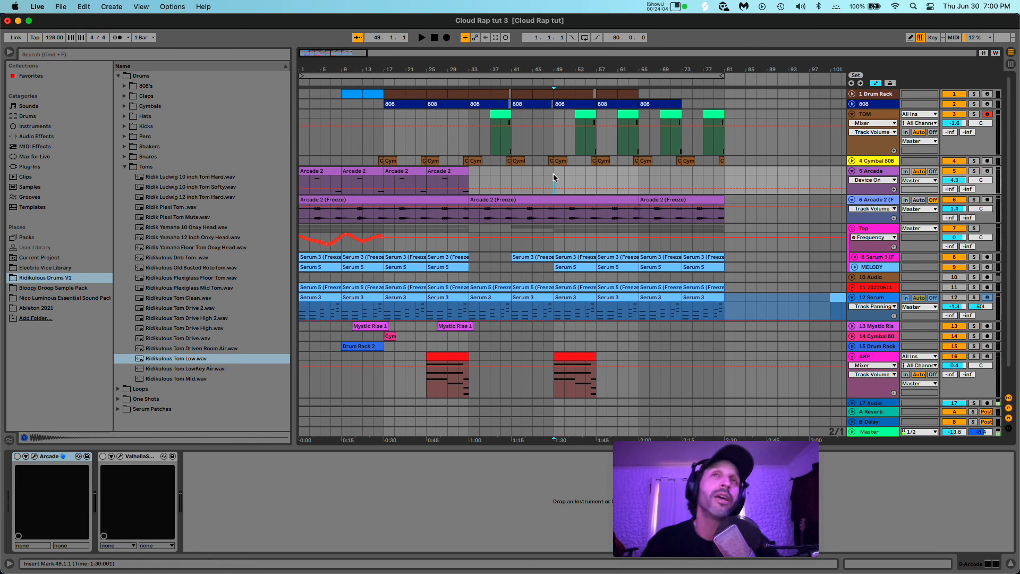
pyautogui.press('space')
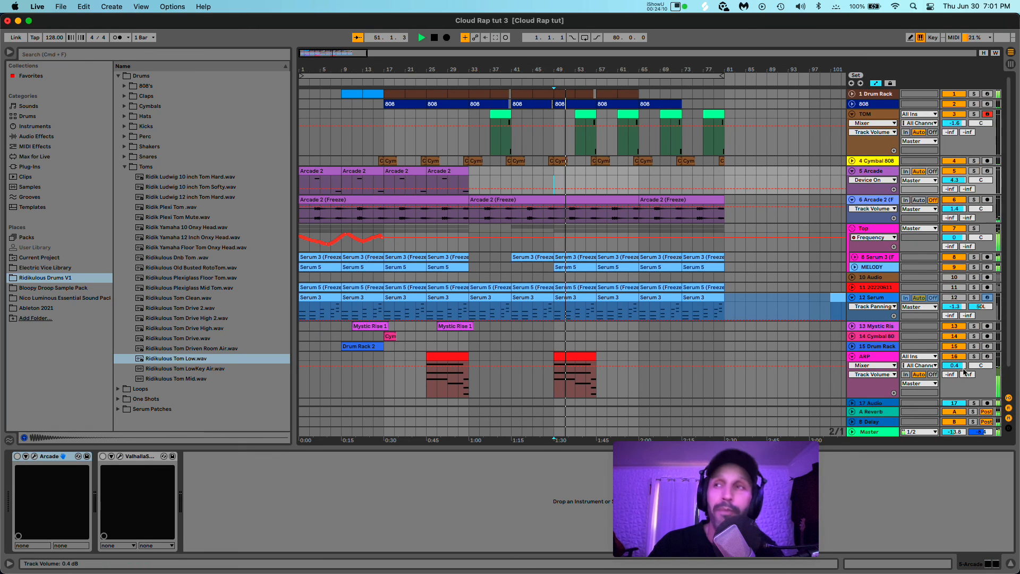
pyautogui.click(581, 357)
pyautogui.hotkey('ctrl', 'd')
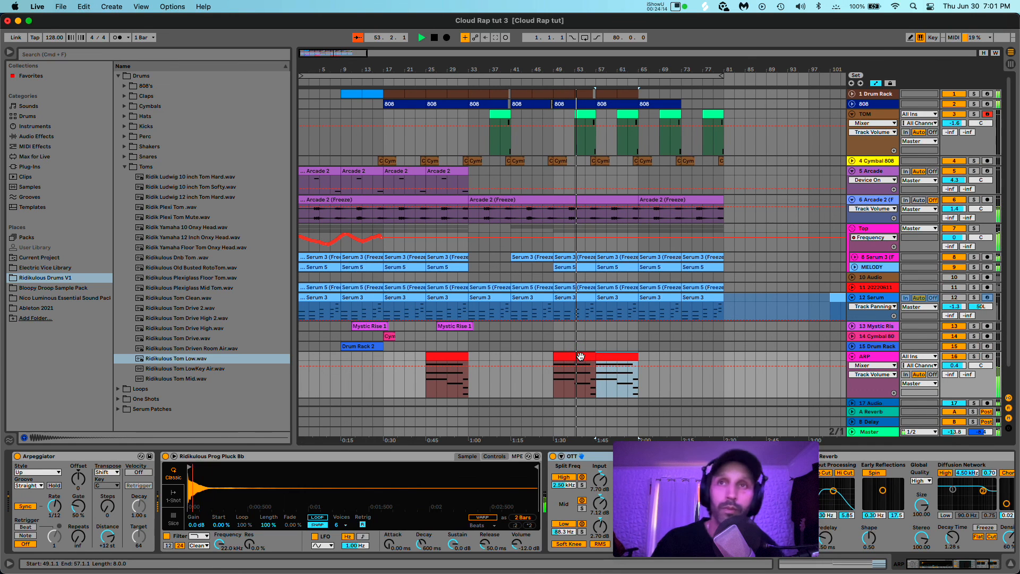
# Step: Fold the ARP track and delete its clip from 57.1.1 to 65.1.1
pyautogui.click(852, 357)
pyautogui.press('-')
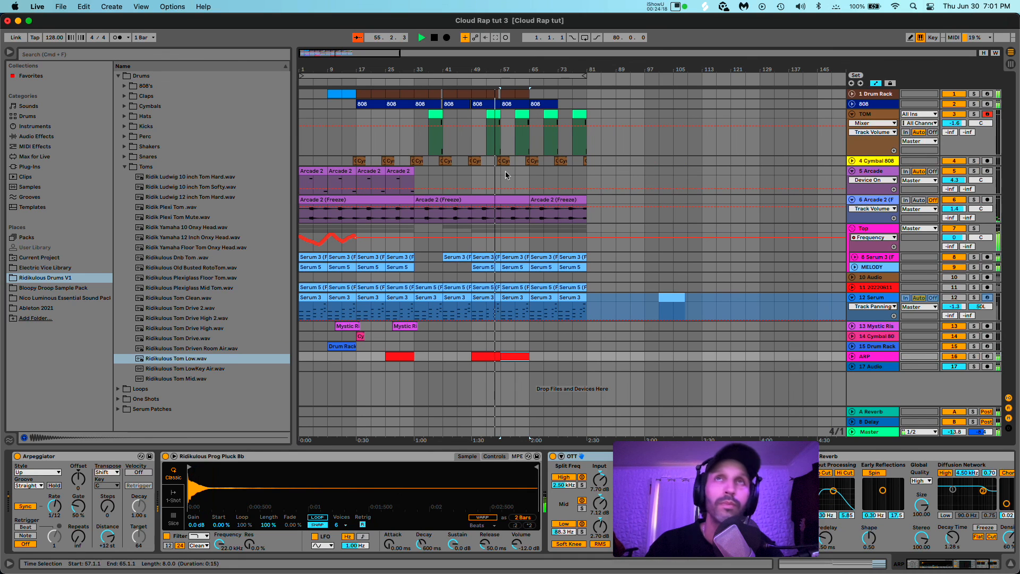
pyautogui.scroll(2, 471, 185)
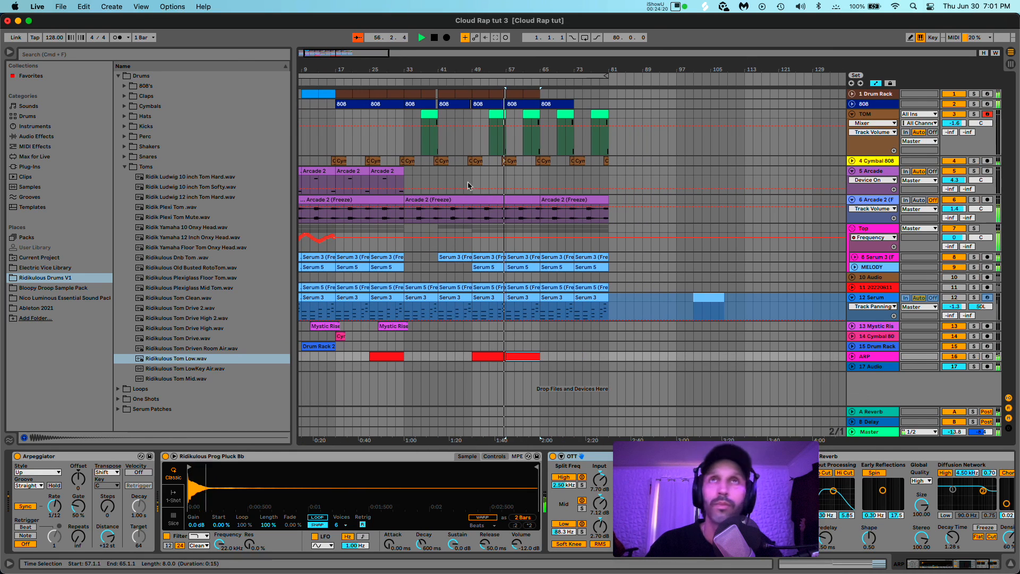
pyautogui.click(524, 357)
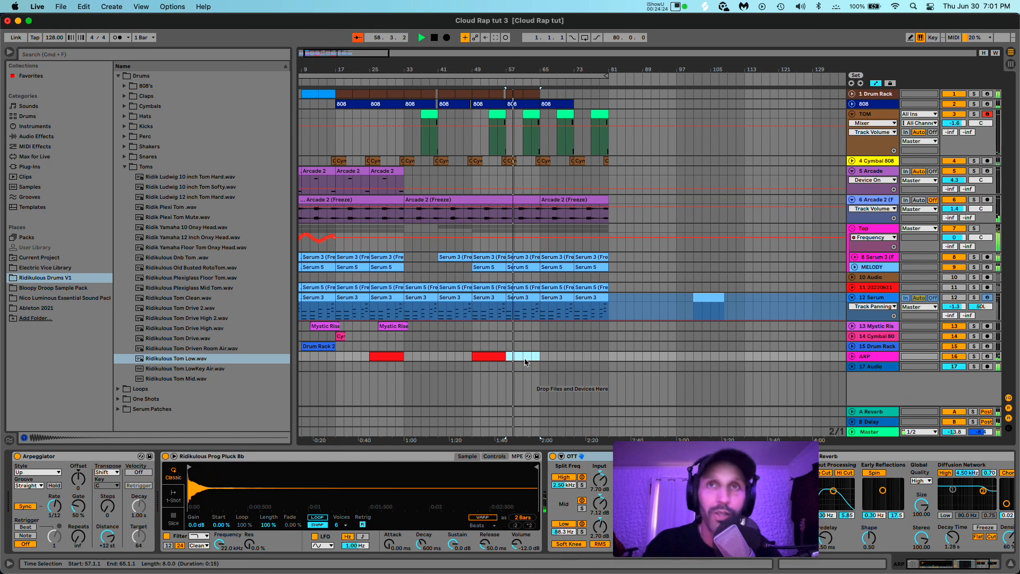
pyautogui.hscroll(-3, 518, 350)
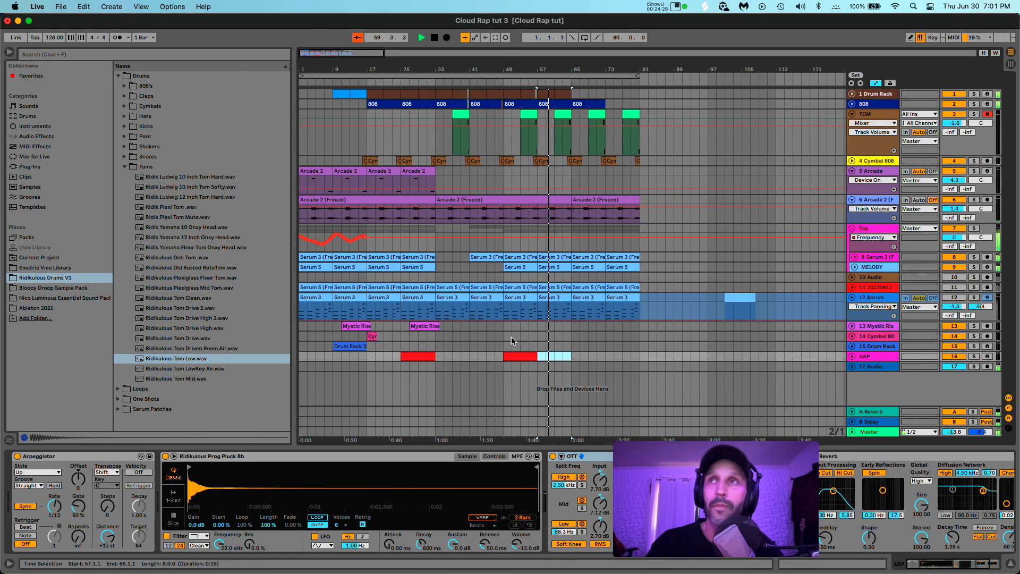